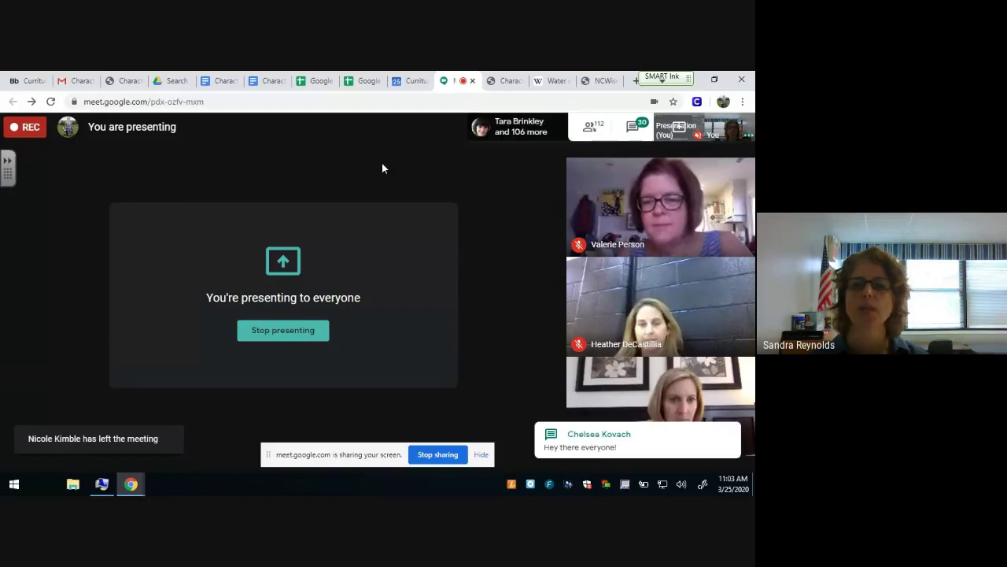
Step: Read the Google Meet chat, then switch to the Drive tab with the 'pdf' results
{"action": "left_click", "coordinate": [365, 81]}
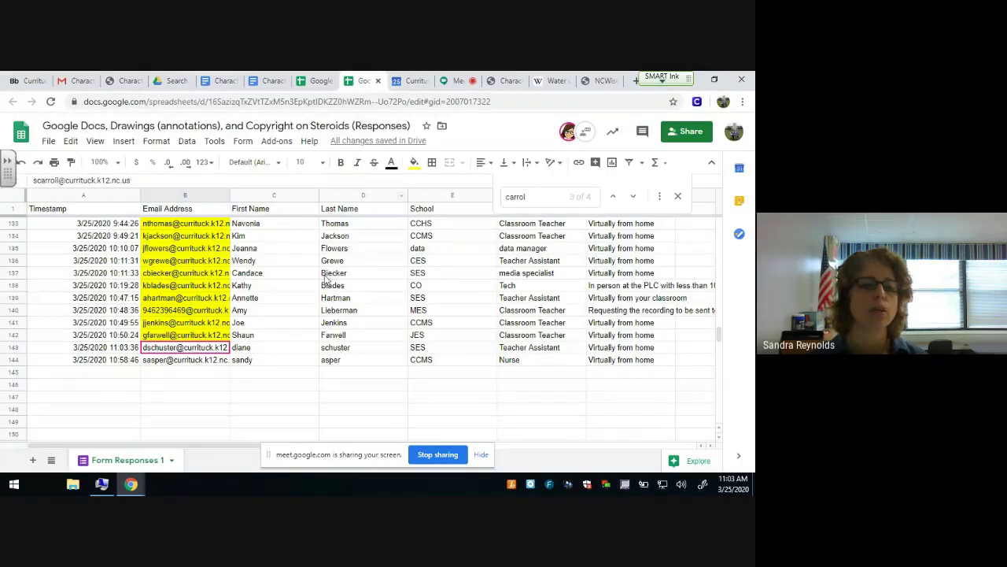
{"action": "left_click", "coordinate": [457, 81]}
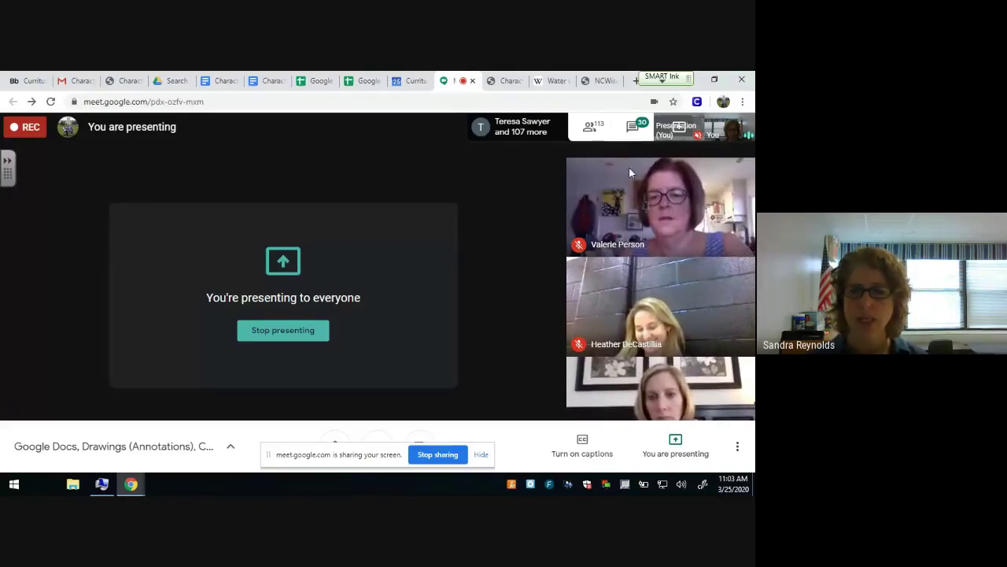
{"action": "left_click", "coordinate": [630, 131]}
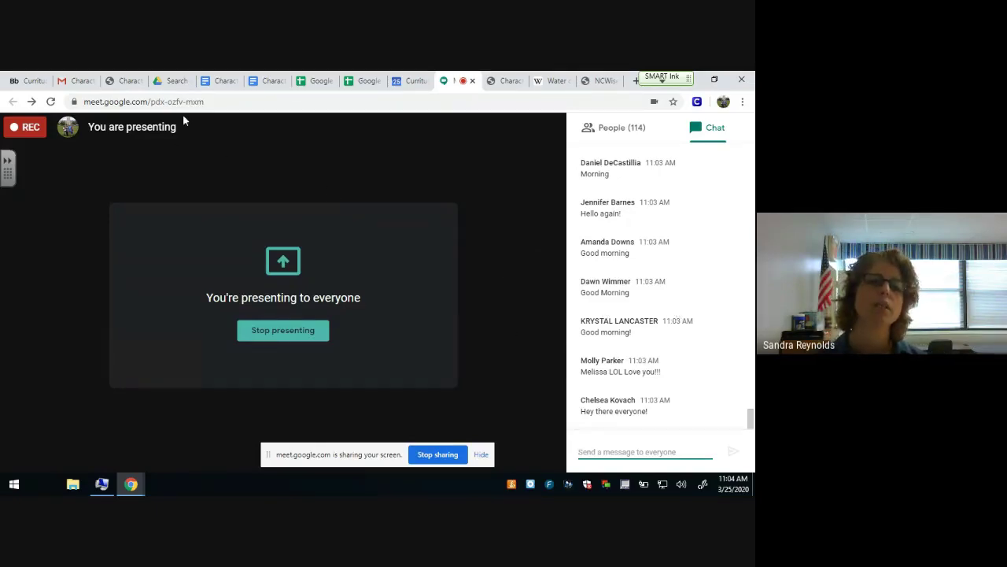
{"action": "left_click", "coordinate": [172, 82]}
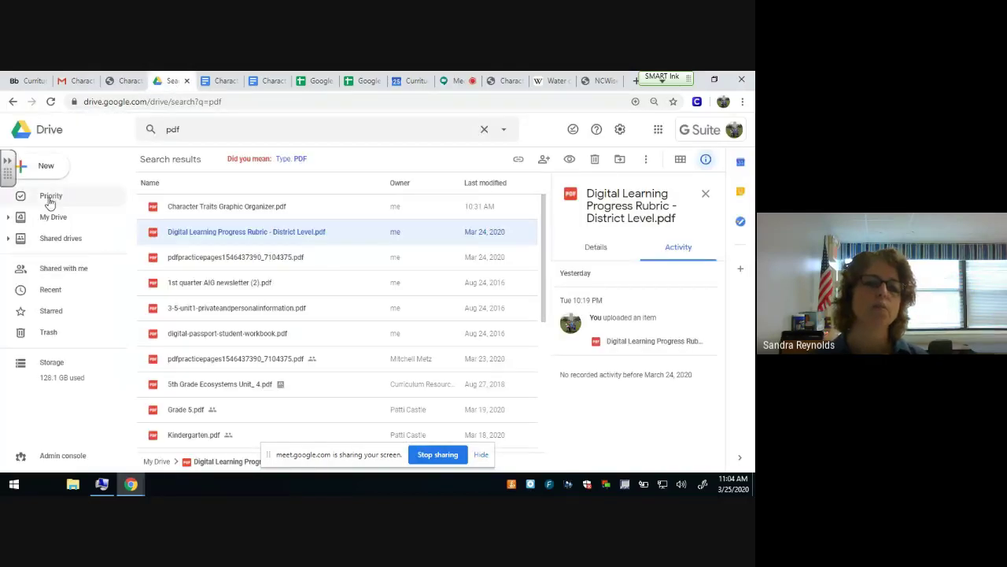
Step: Go to My Drive and bring up the New menu's creation options
{"action": "left_click", "coordinate": [45, 219]}
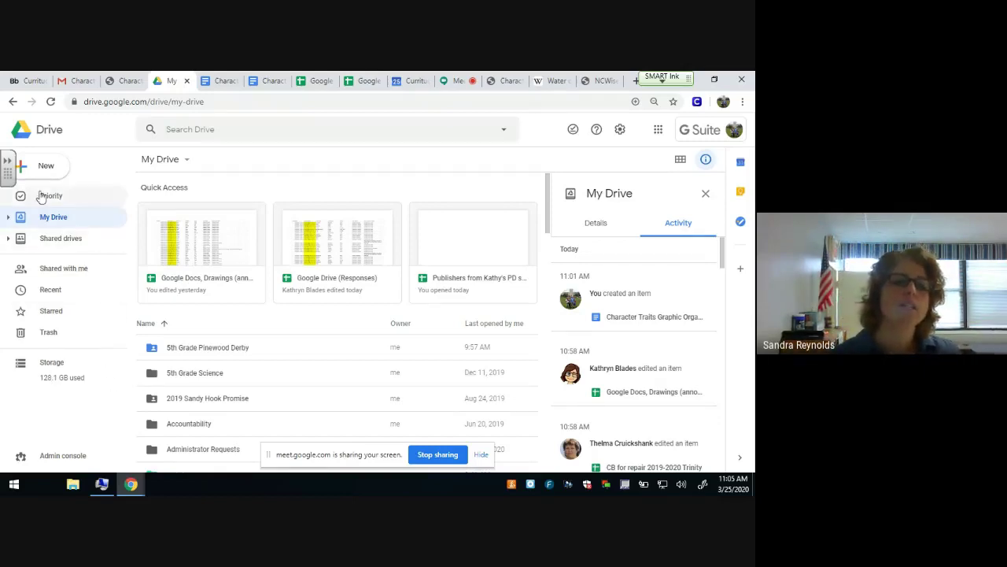
{"action": "left_click", "coordinate": [47, 165]}
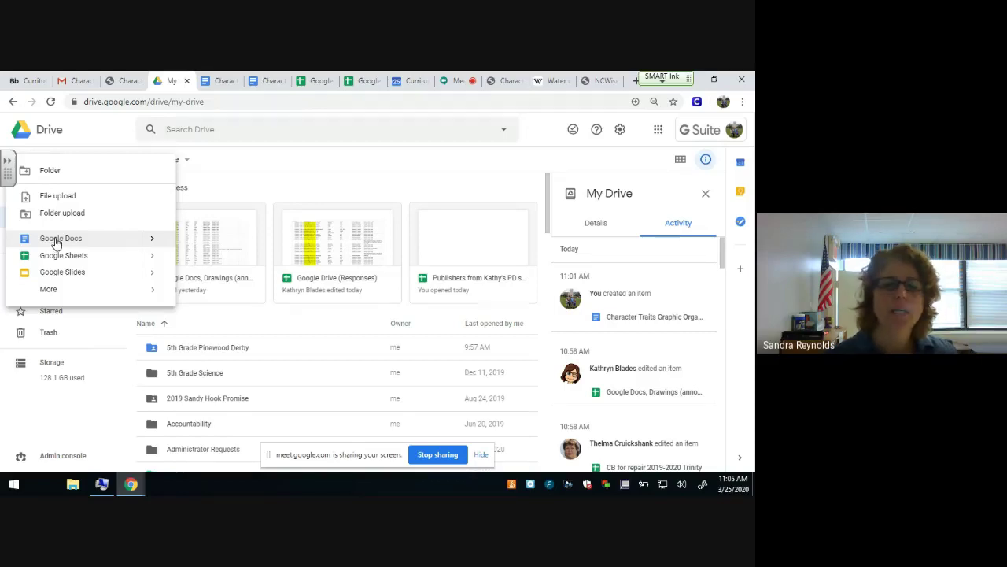
Step: Create a new blank Google Docs document from the New menu
{"action": "left_click", "coordinate": [55, 243]}
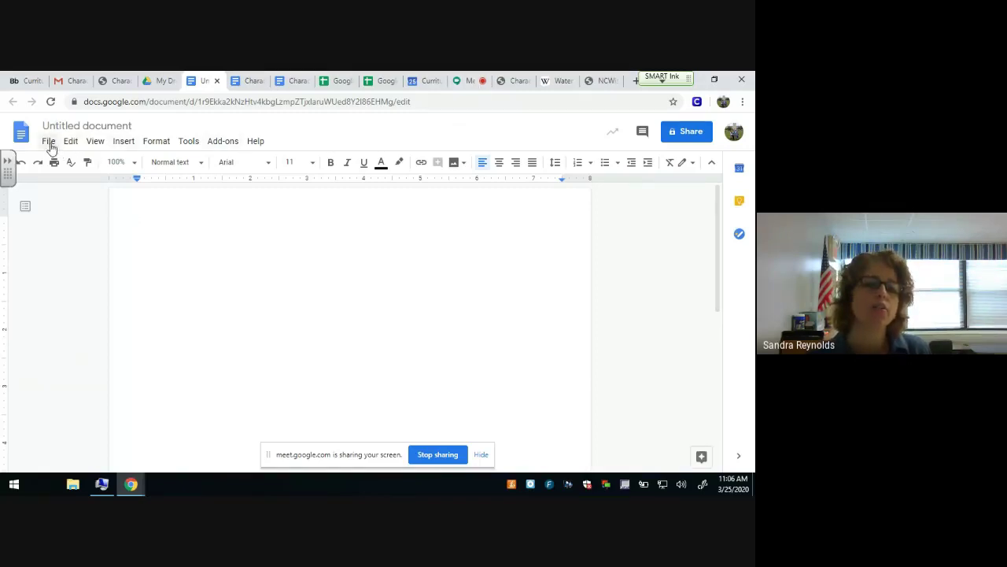
Step: Type 'Water Cycle' as the document's first line and start a new line below
{"action": "left_click", "coordinate": [106, 127]}
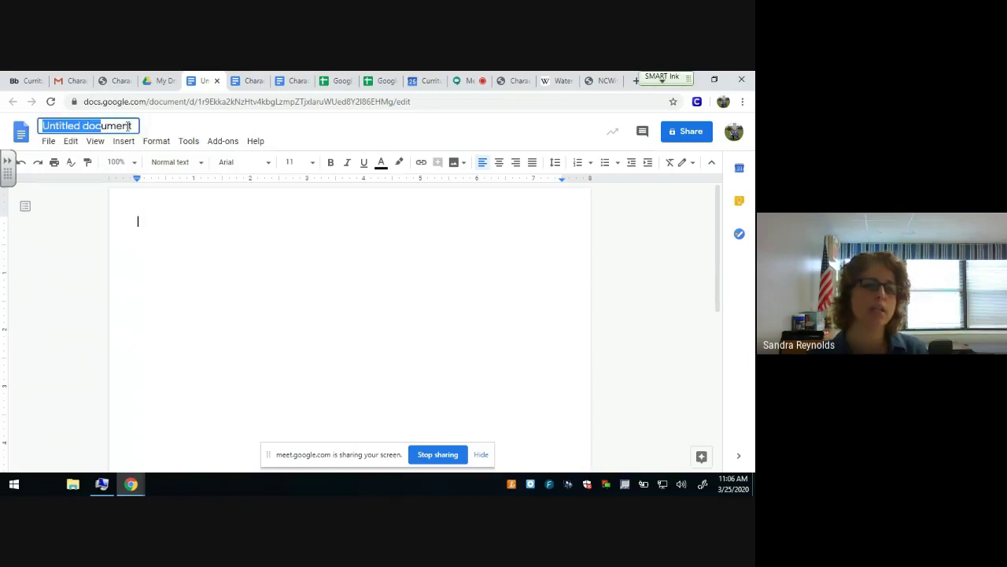
{"action": "left_click_drag", "start_coordinate": [132, 126], "coordinate": [101, 127]}
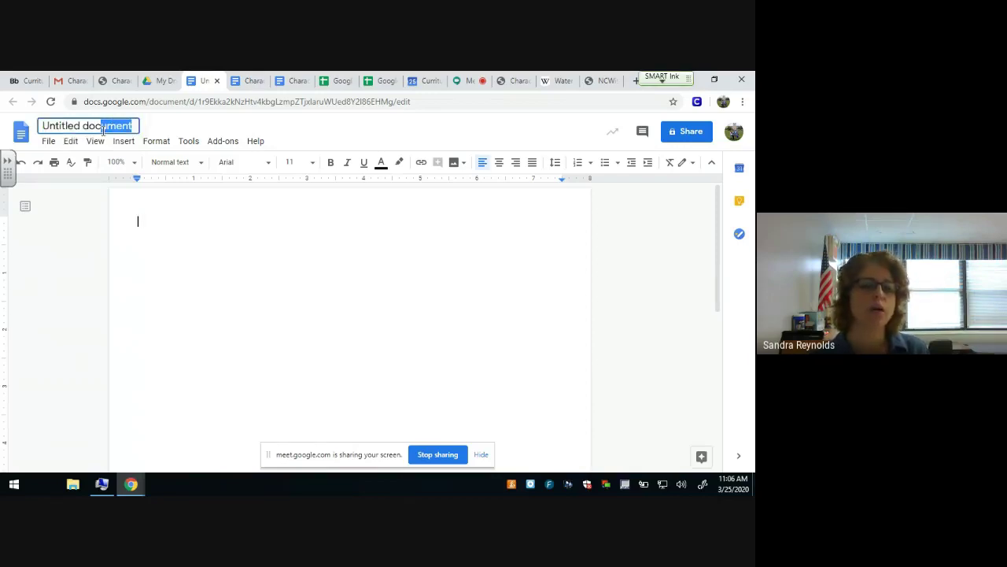
{"action": "left_click", "coordinate": [161, 233]}
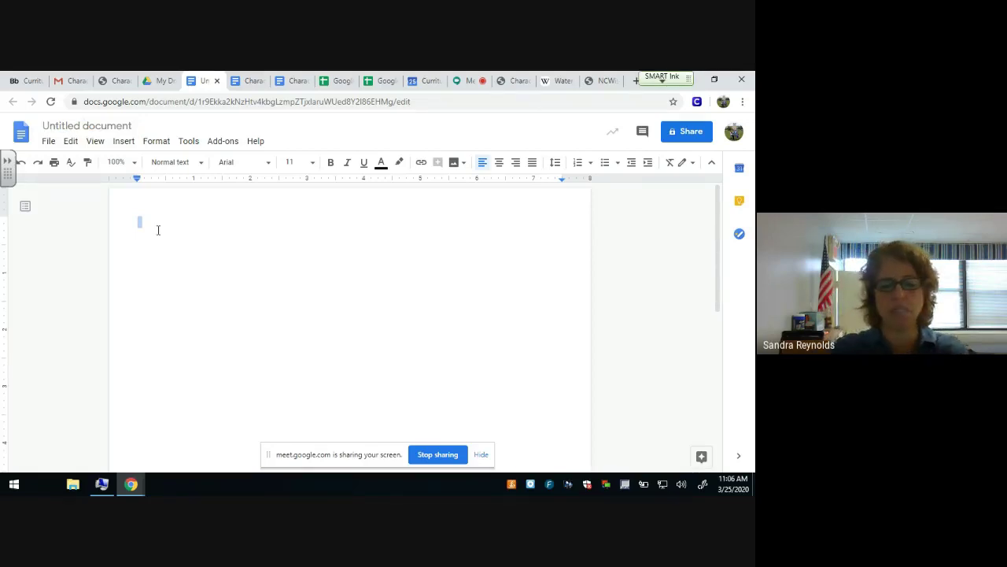
{"action": "type", "text": "Water Cyc"}
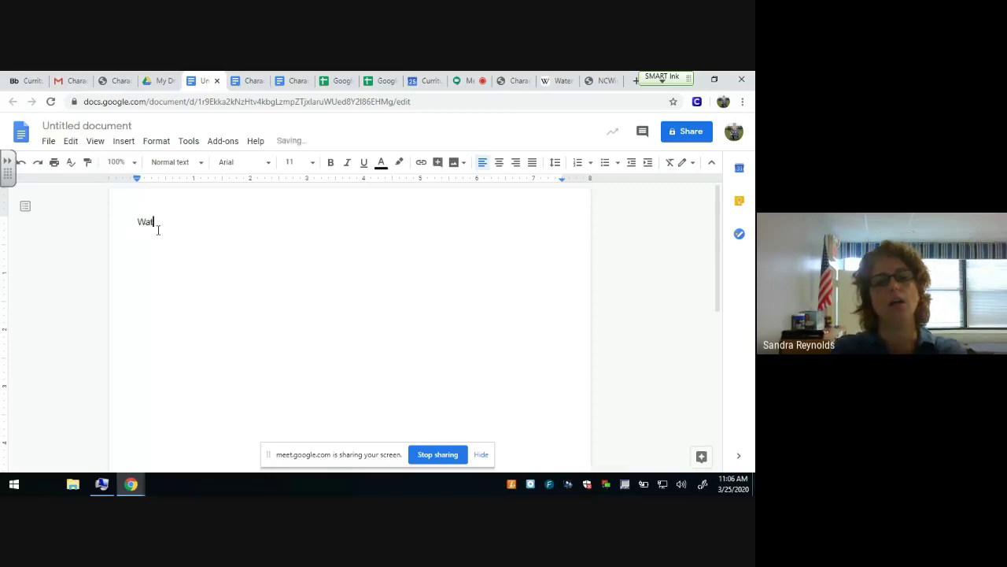
{"action": "key", "text": "Return"}
{"action": "key", "text": "Return"}
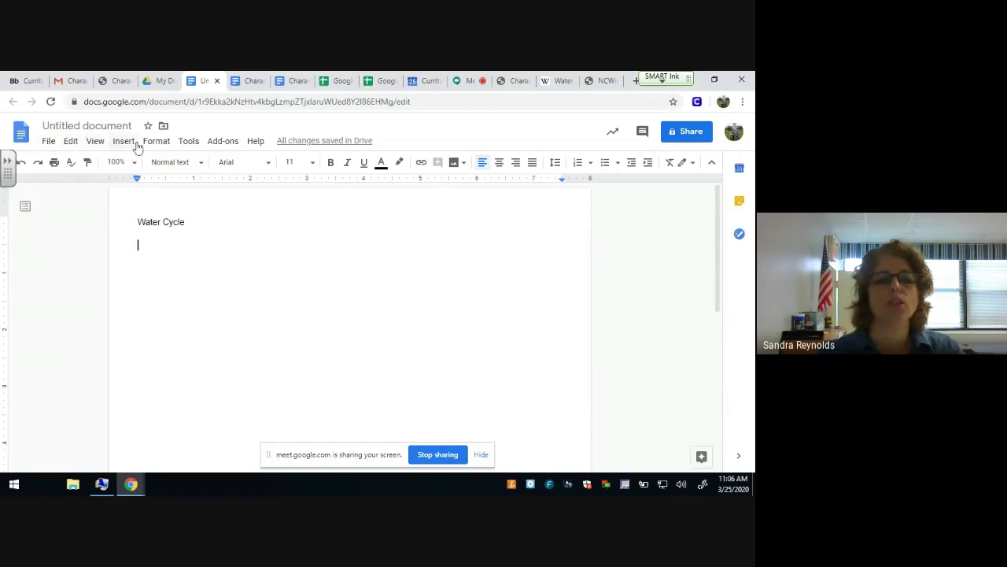
{"action": "left_click", "coordinate": [49, 142]}
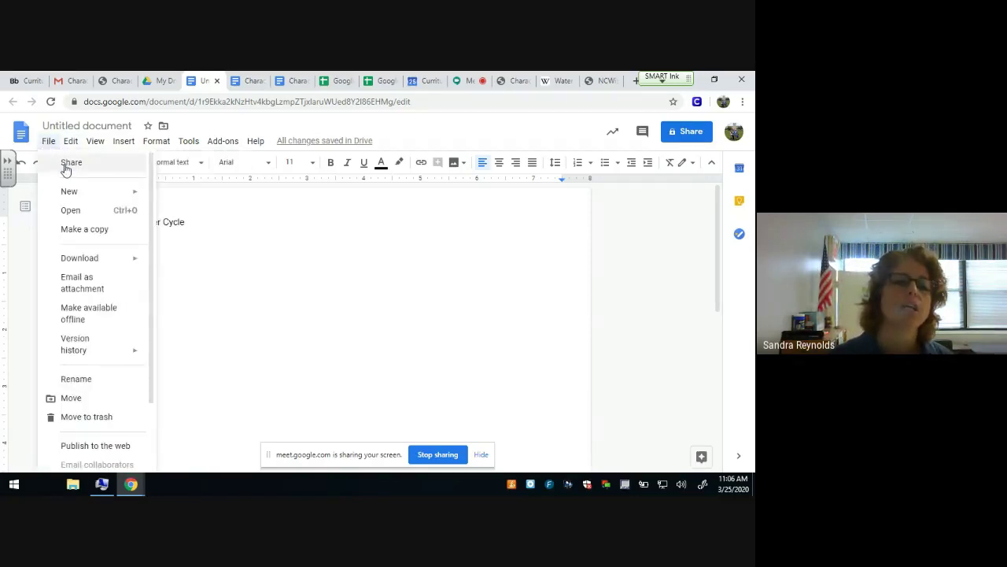
Step: Name the document 'Water Cycle Essay for 1st bell' in the pre-sharing prompt and save
{"action": "left_click", "coordinate": [69, 162]}
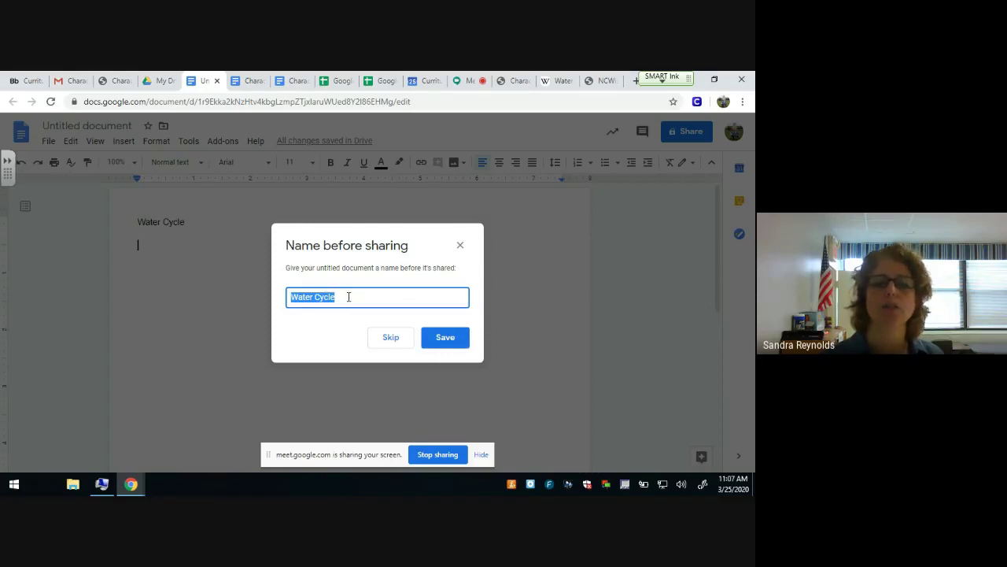
{"action": "left_click", "coordinate": [348, 297]}
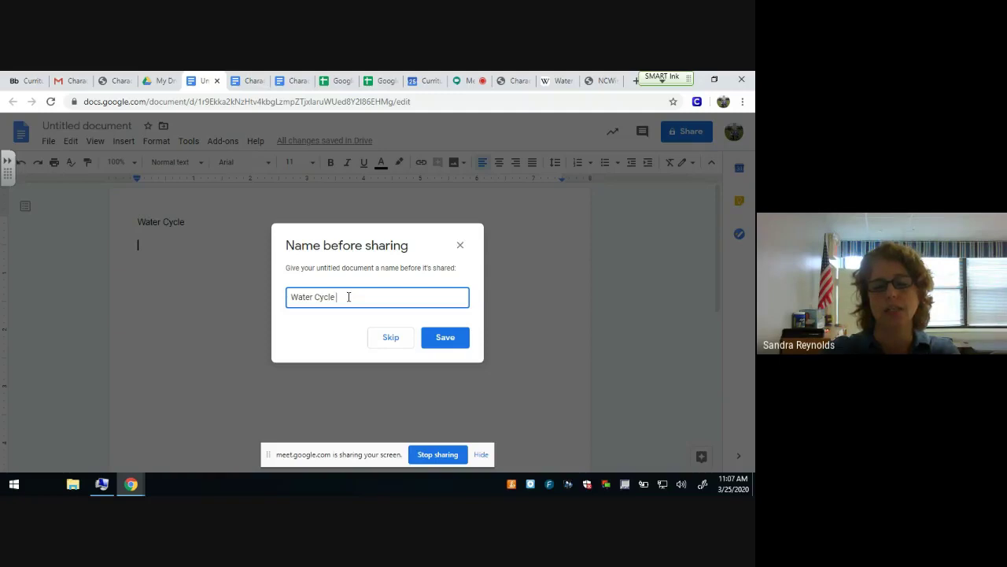
{"action": "type", "text": "Essay"}
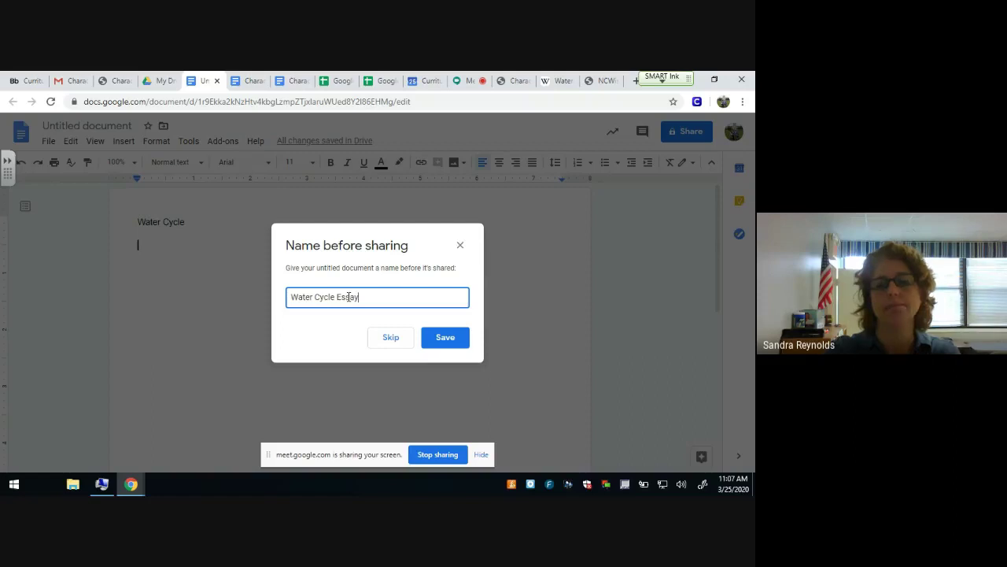
{"action": "type", "text": "f"}
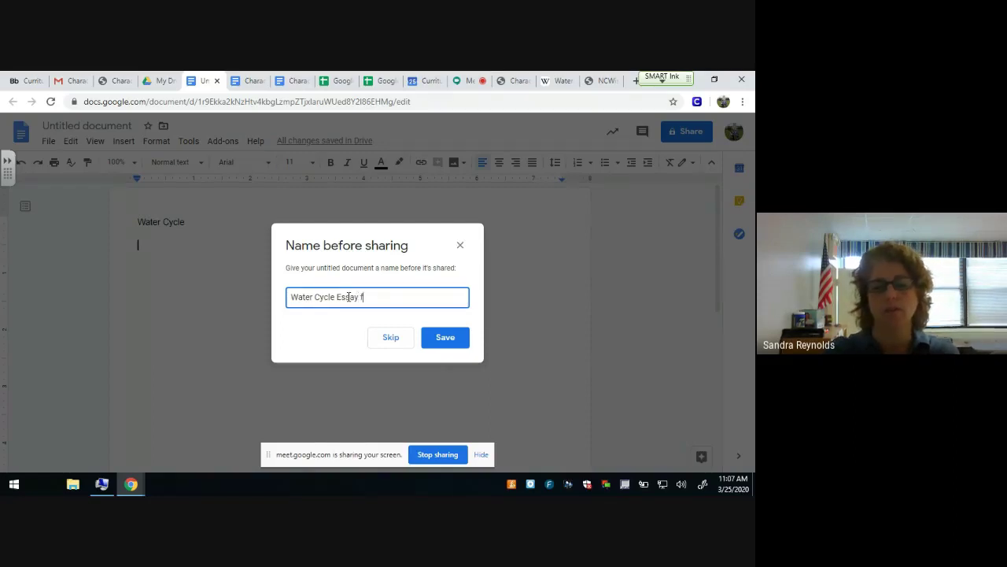
{"action": "type", "text": "or 1st bell"}
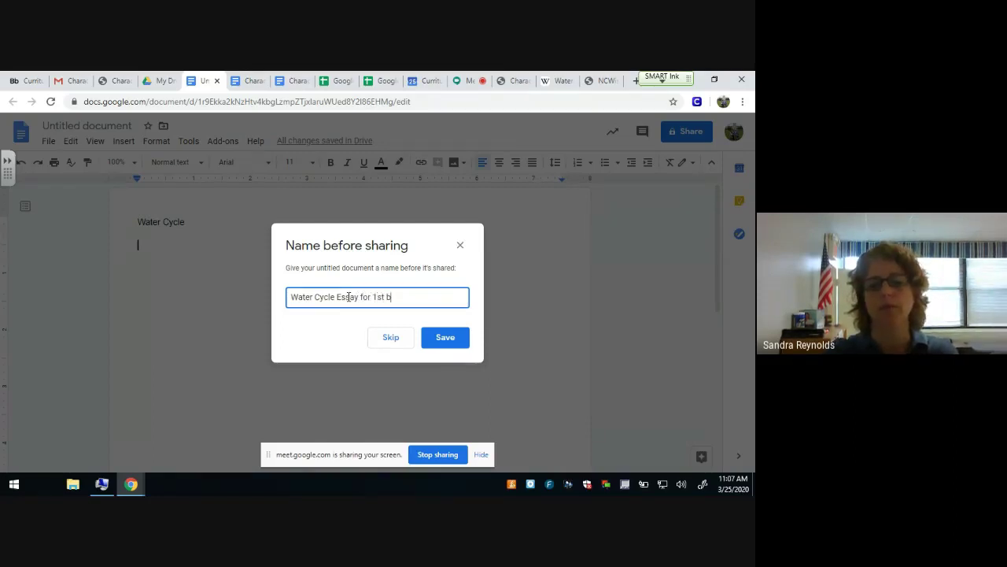
{"action": "left_click", "coordinate": [440, 338]}
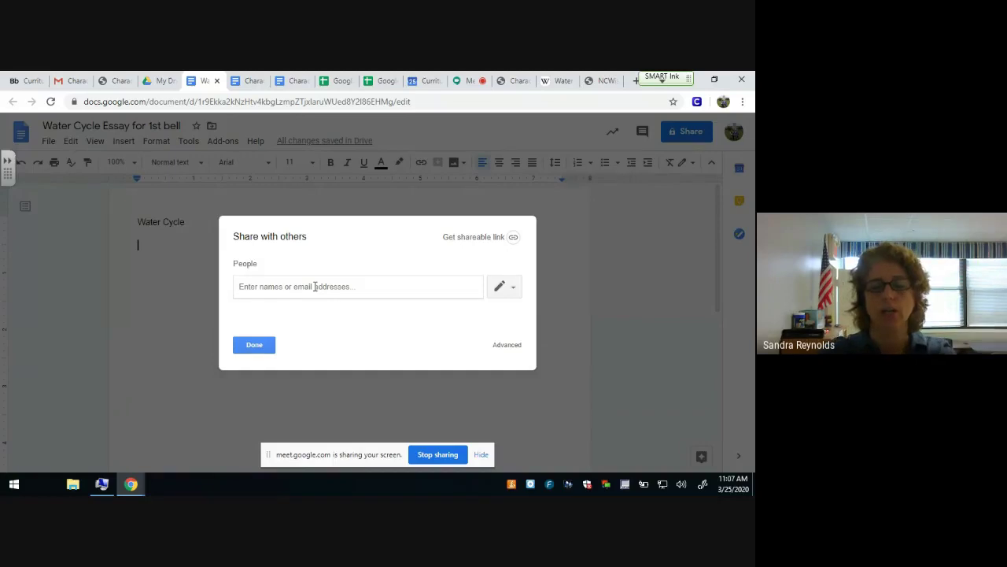
Step: Add two colleagues as share recipients by searching their names and picking the suggestions
{"action": "type", "text": "kathy"}
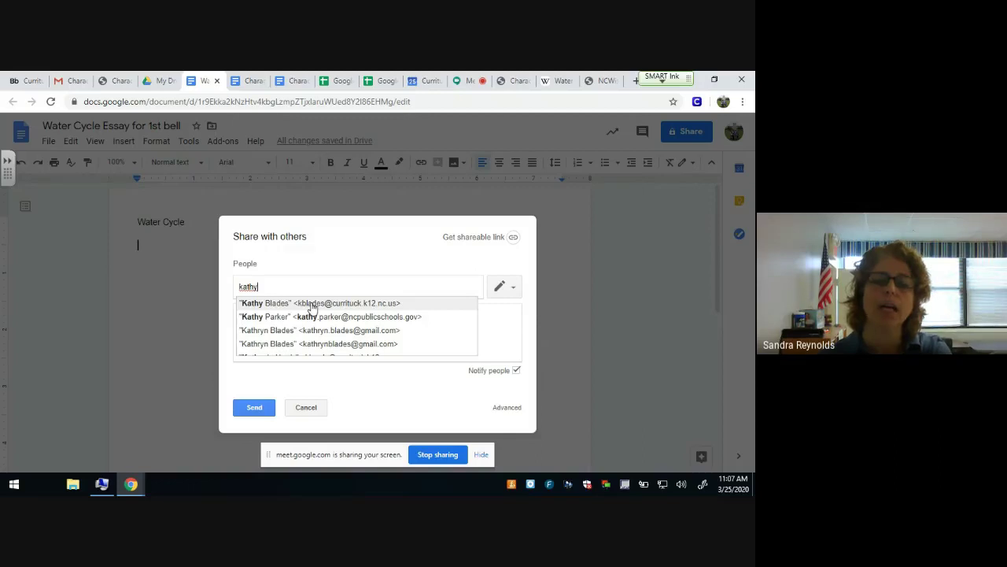
{"action": "left_click", "coordinate": [313, 306]}
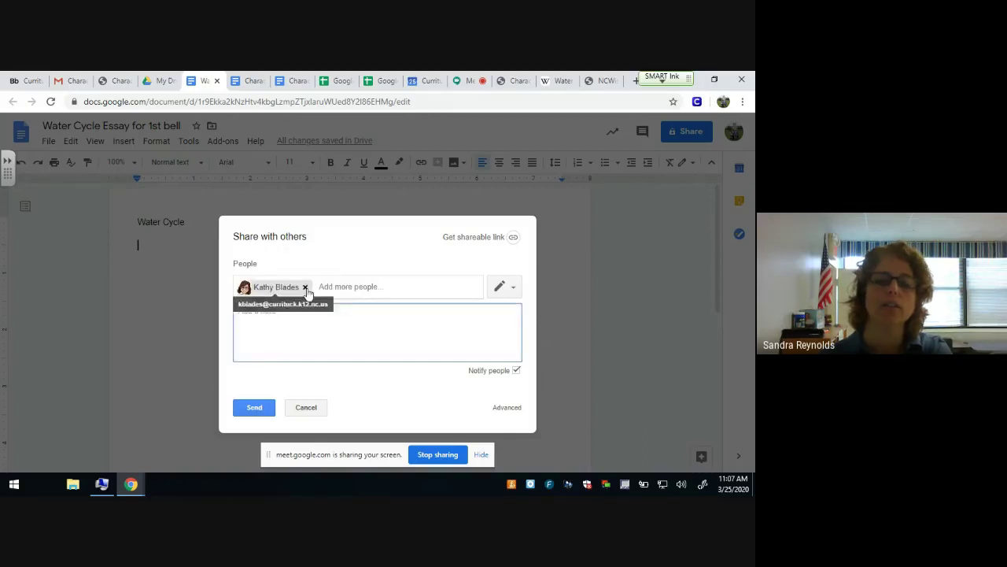
{"action": "left_click", "coordinate": [384, 288]}
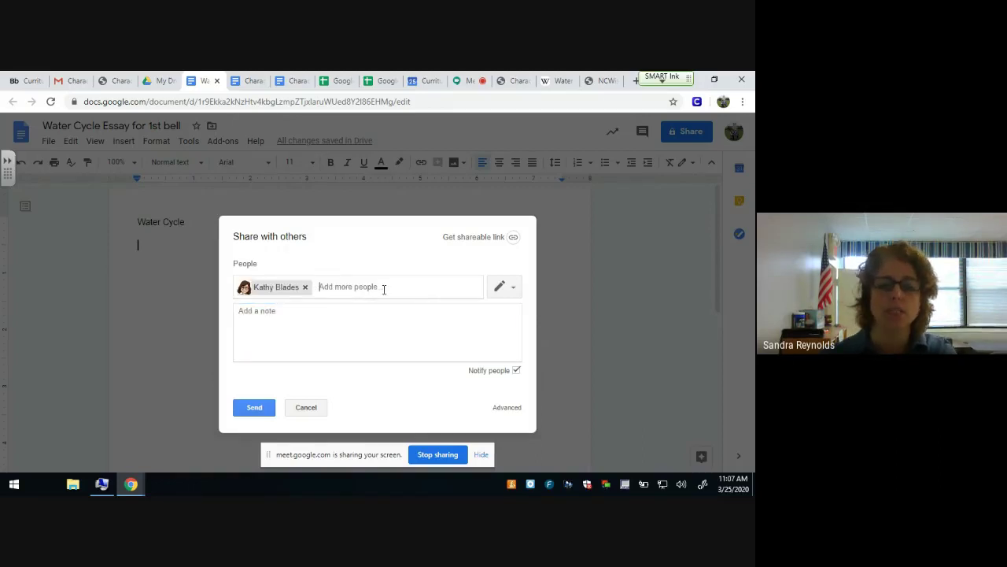
{"action": "type", "text": "joe"}
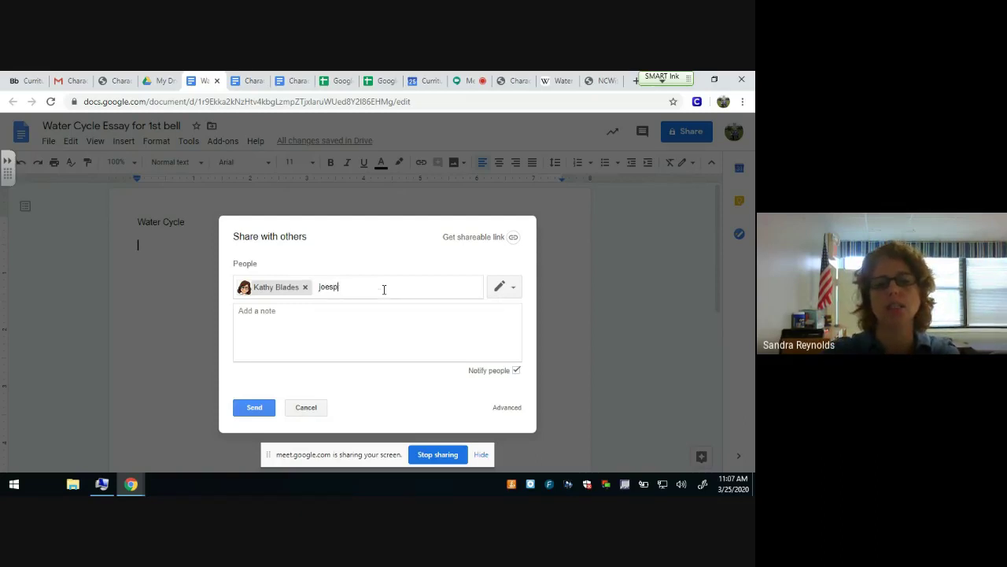
{"action": "key", "text": "BackSpace"}
{"action": "type", "text": "se"}
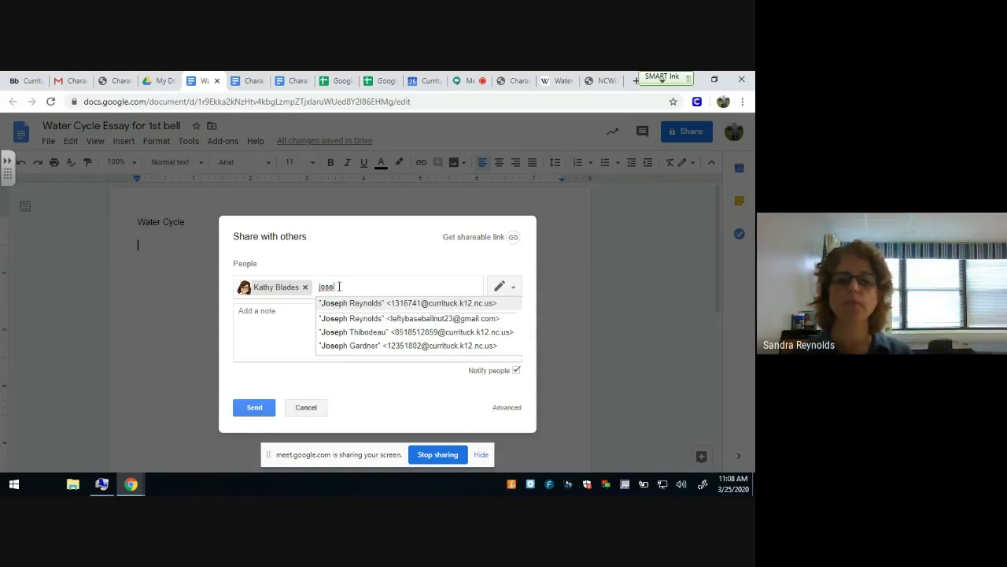
{"action": "left_click", "coordinate": [343, 305]}
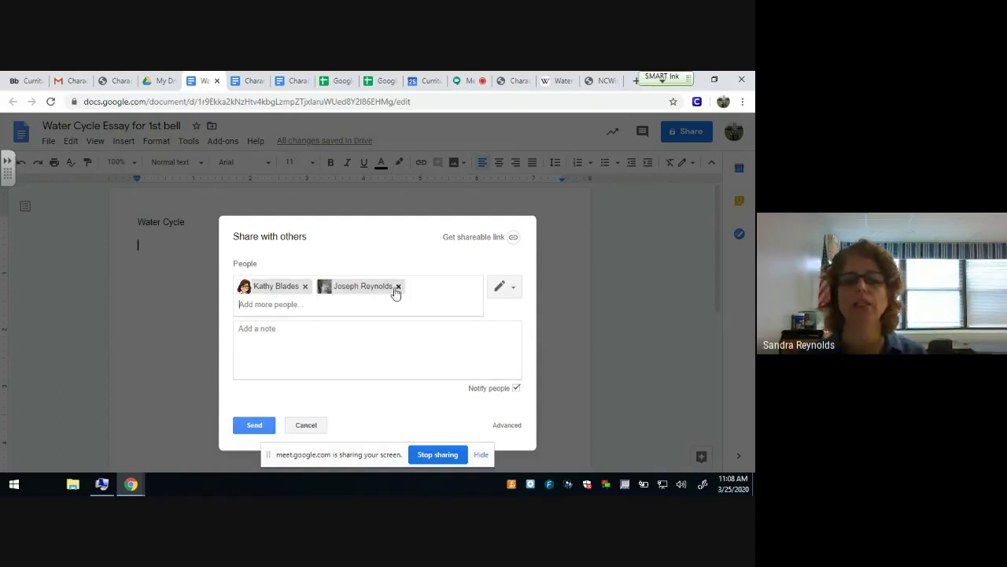
{"action": "left_click", "coordinate": [507, 287]}
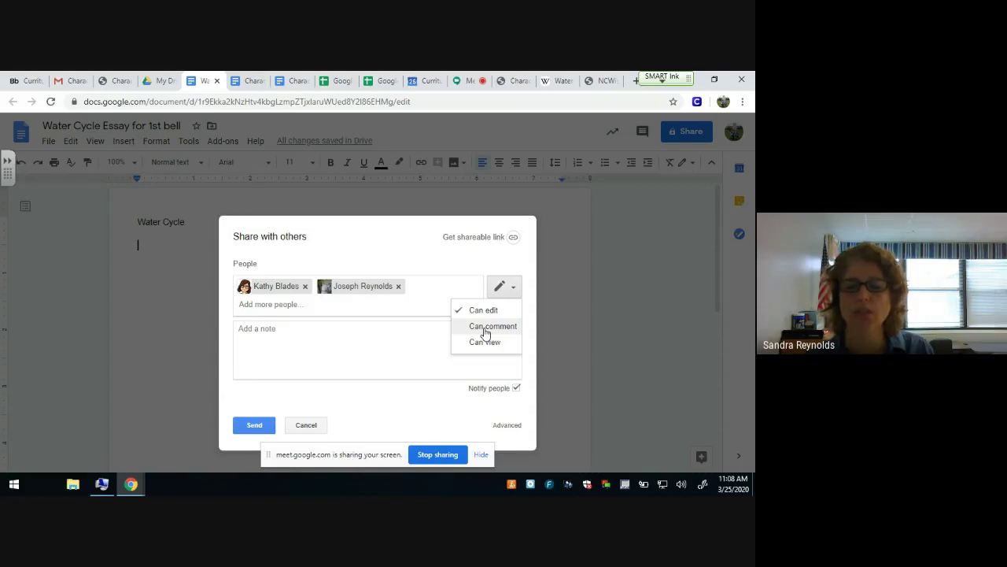
Step: Keep edit access and add the note 'We are using this to collaborate on our group essay.'
{"action": "left_click", "coordinate": [480, 310]}
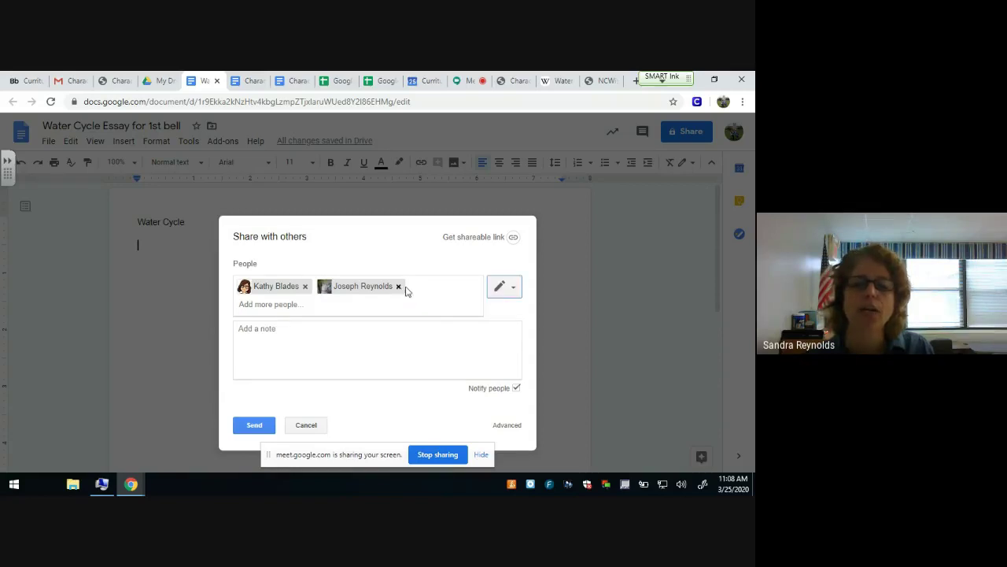
{"action": "left_click", "coordinate": [358, 335]}
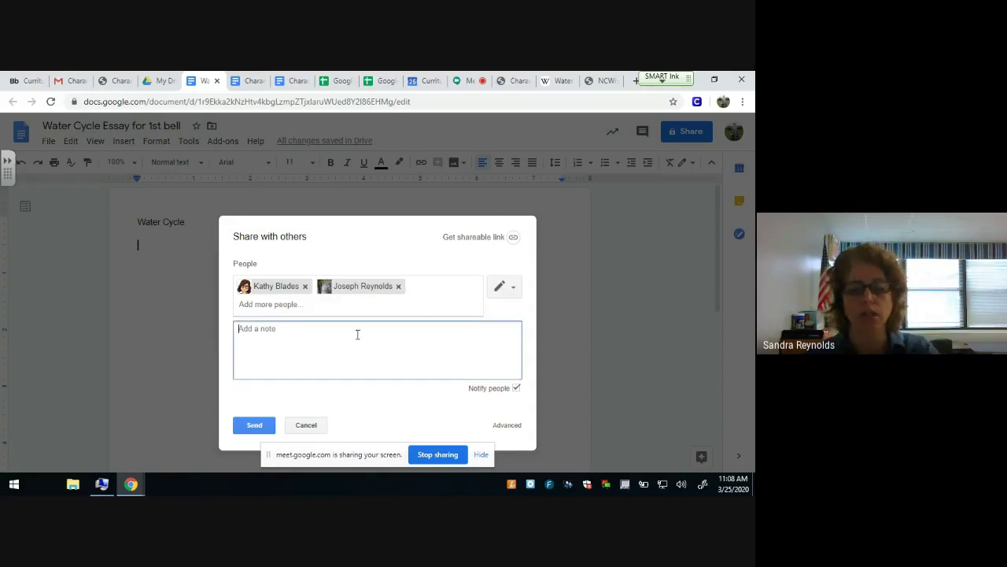
{"action": "type", "text": "We "}
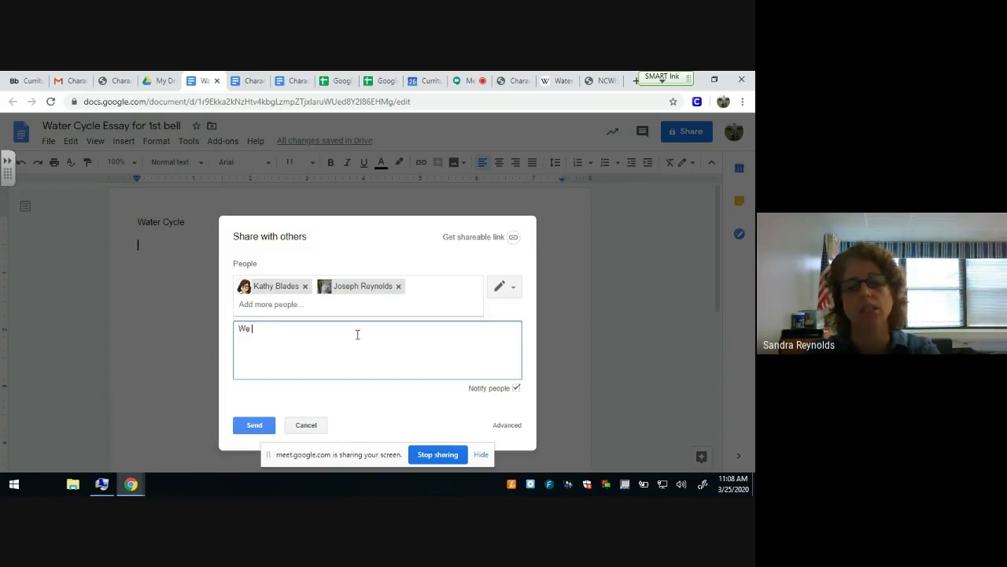
{"action": "type", "text": "are using this "}
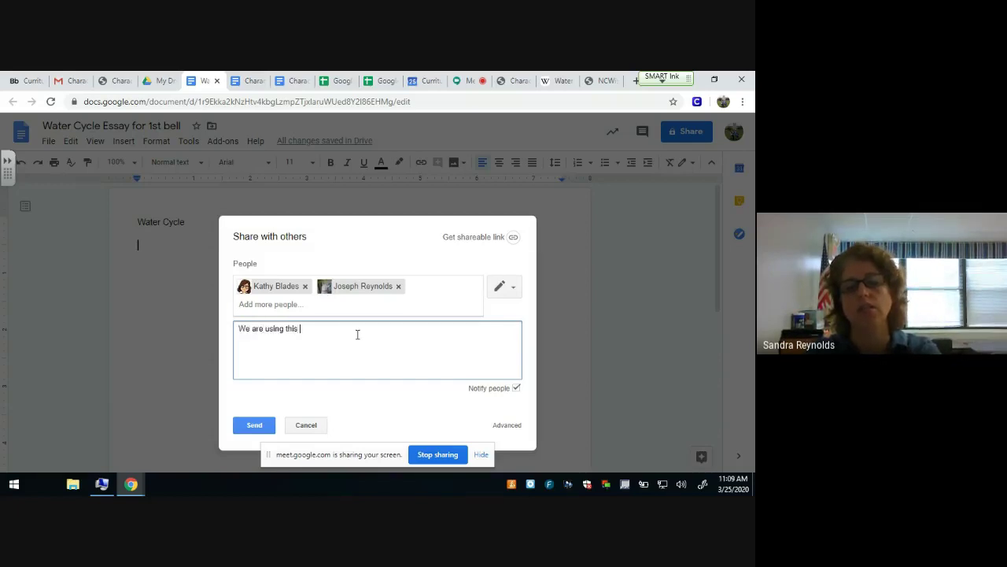
{"action": "type", "text": "to collab"}
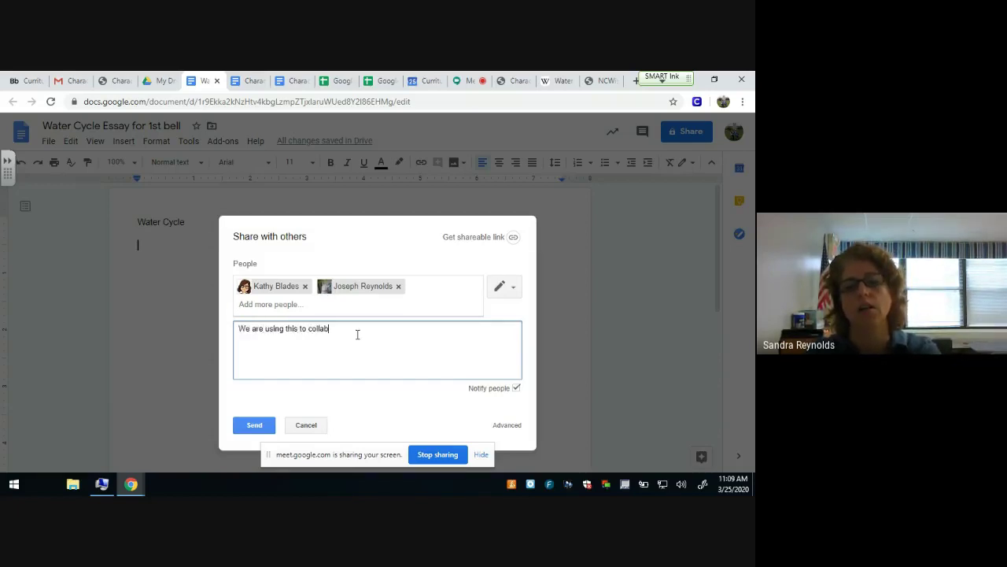
{"action": "key", "text": "BackSpace"}
{"action": "key", "text": "BackSpace"}
{"action": "type", "text": "aborate"}
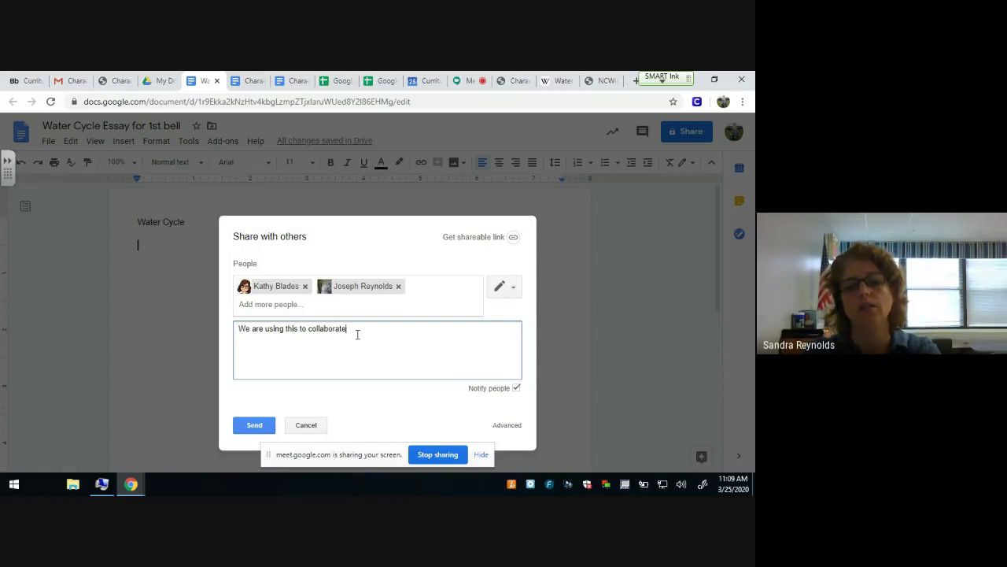
{"action": "type", "text": " on our group essay"}
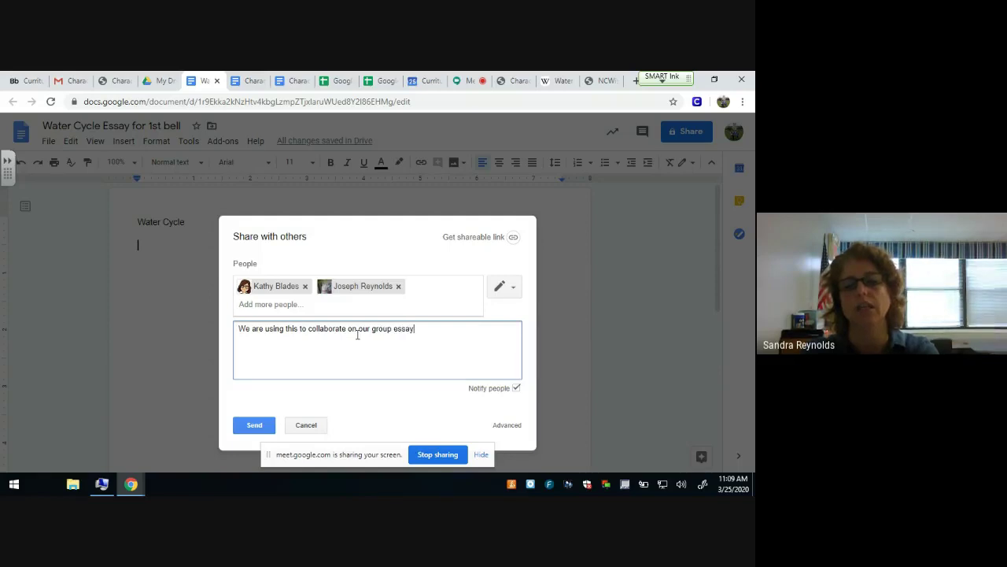
{"action": "type", "text": "."}
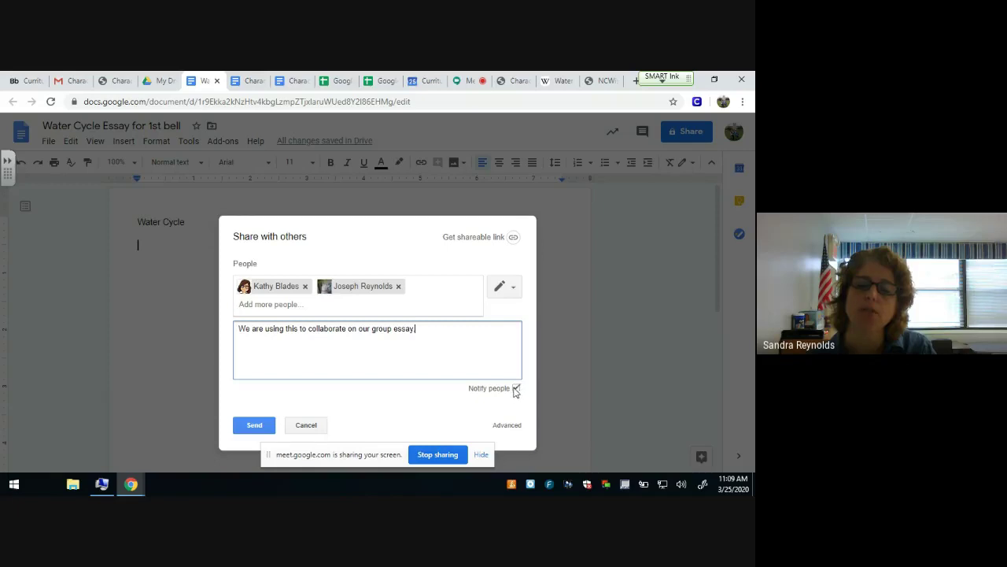
{"action": "left_click", "coordinate": [507, 425]}
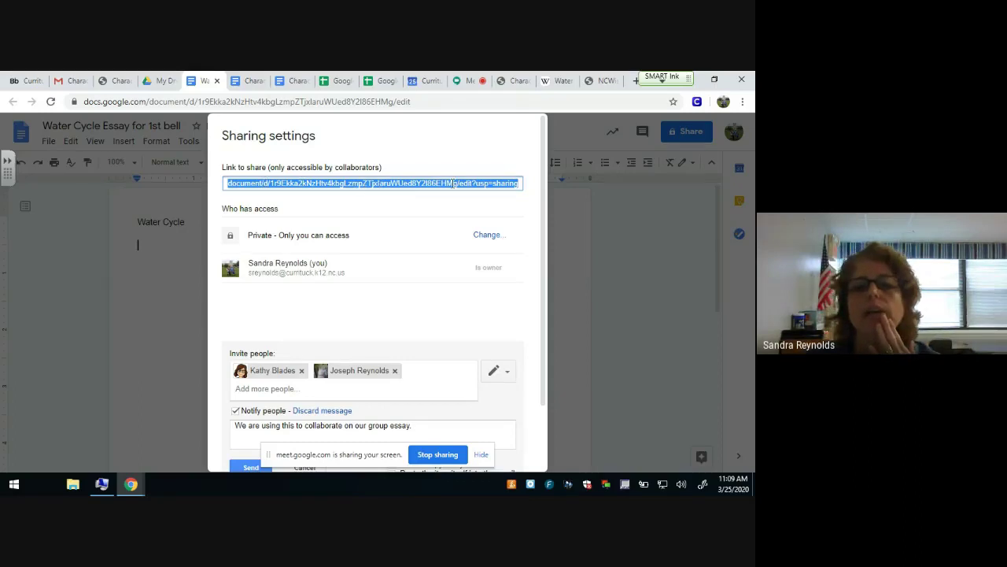
Step: Compose a Gmail message to both collaborators with the subject 'Water Cycle essay'
{"action": "left_click", "coordinate": [76, 81]}
{"action": "left_click", "coordinate": [55, 167]}
{"action": "type", "text": "K"}
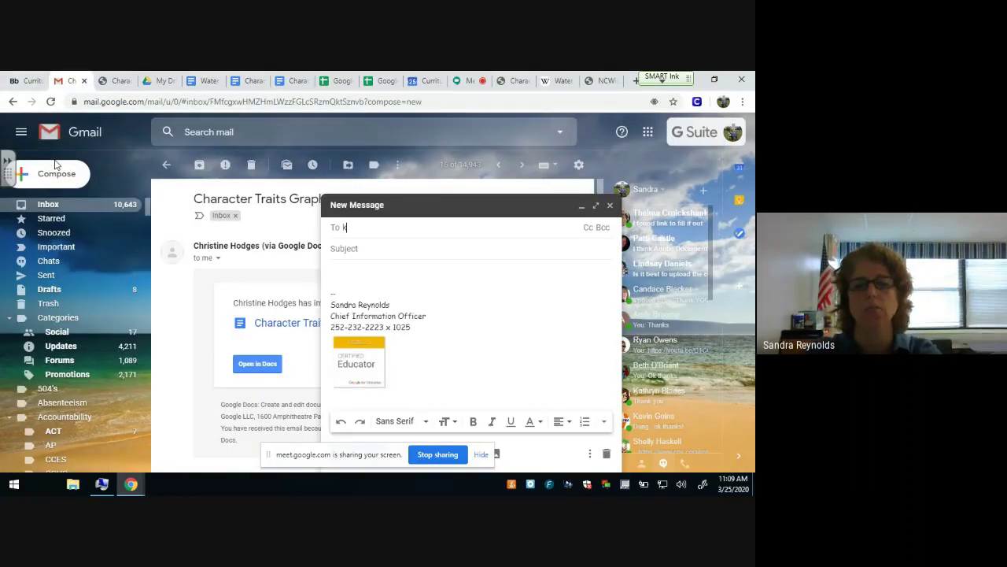
{"action": "type", "text": "a"}
{"action": "key", "text": "Return"}
{"action": "type", "text": "josph"}
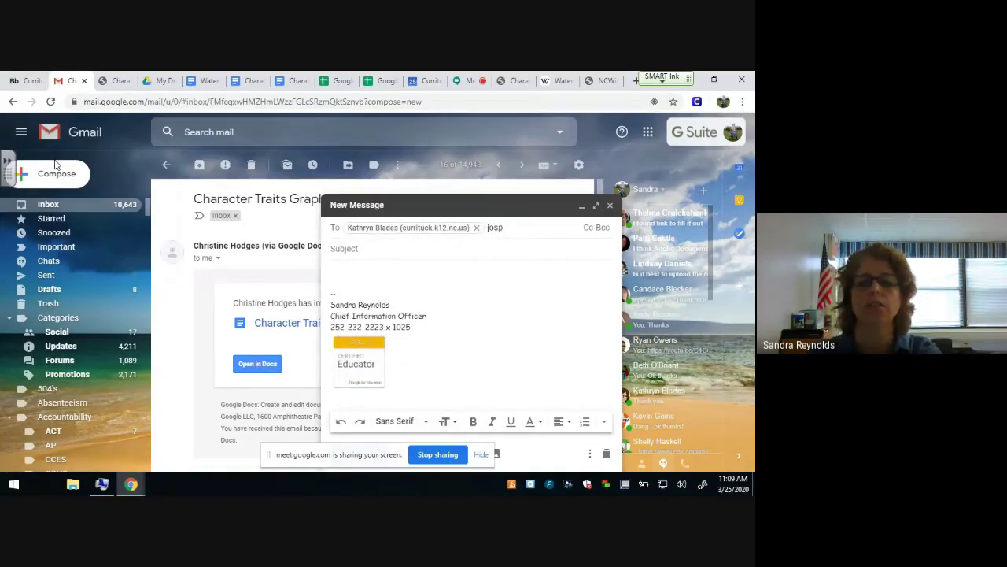
{"action": "key", "text": "BackSpace"}
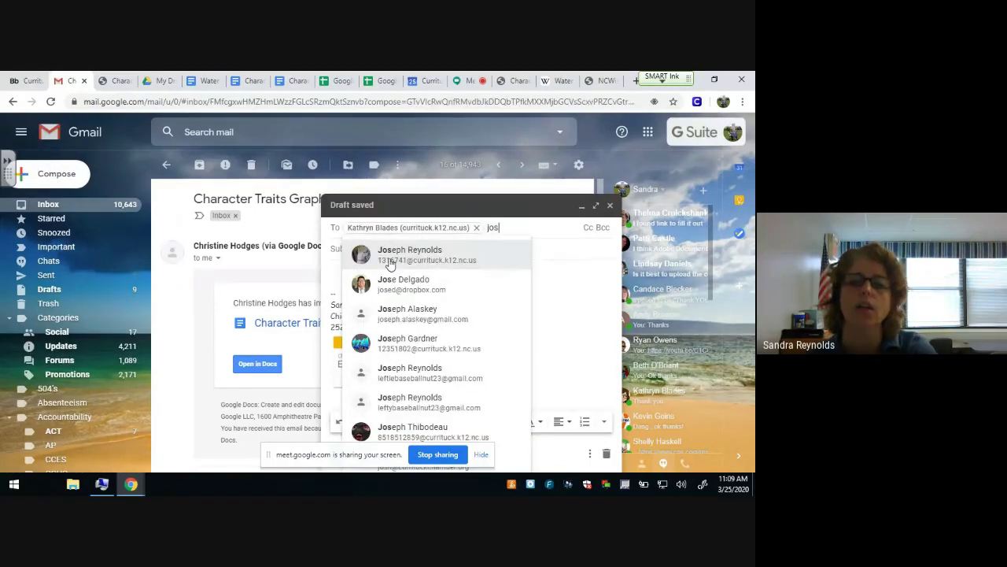
{"action": "left_click", "coordinate": [390, 263]}
{"action": "key", "text": "Tab"}
{"action": "type", "text": "Wat"}
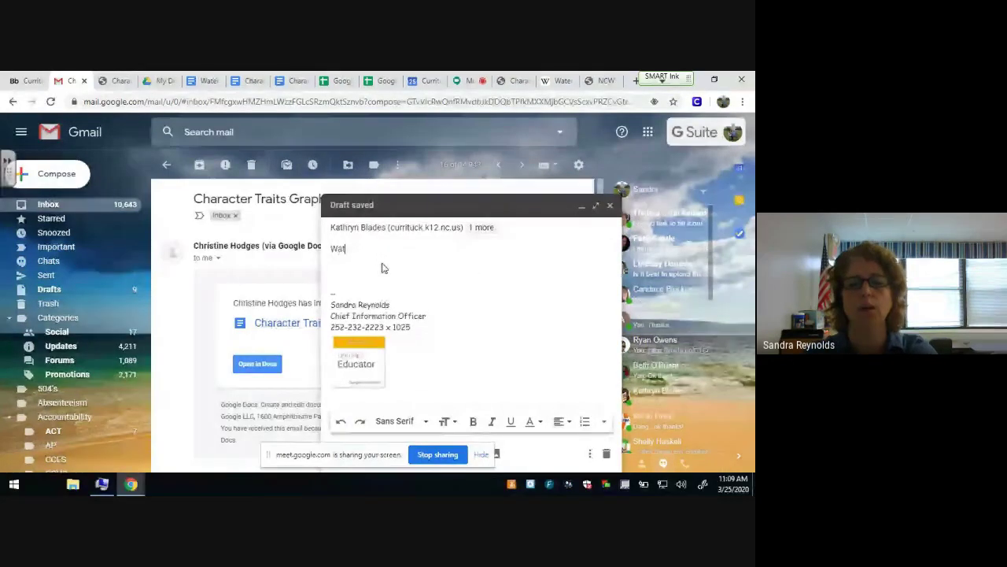
{"action": "type", "text": "er Cycle essay"}
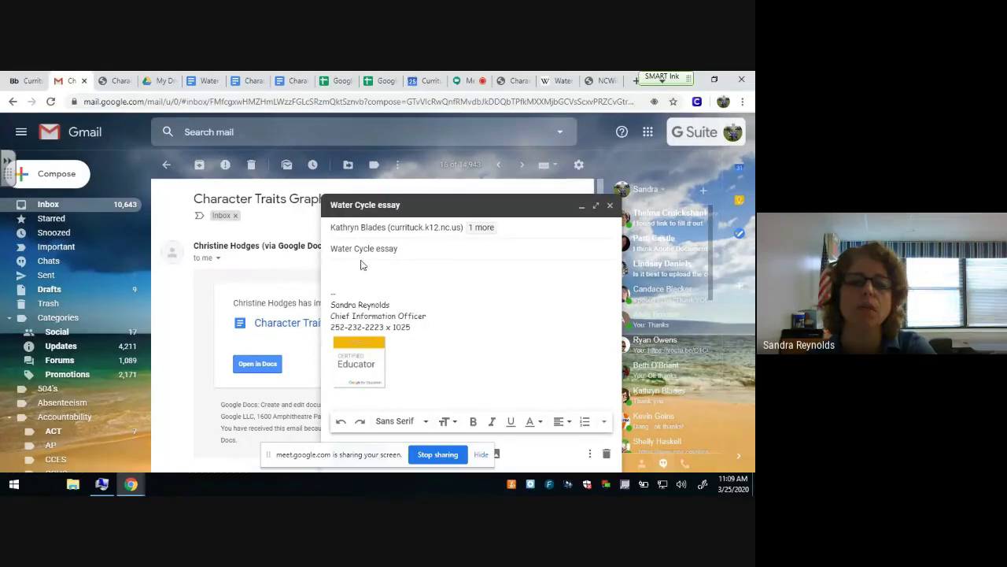
Step: Expand the draft to full size and start inserting a link in the body
{"action": "left_click", "coordinate": [360, 267]}
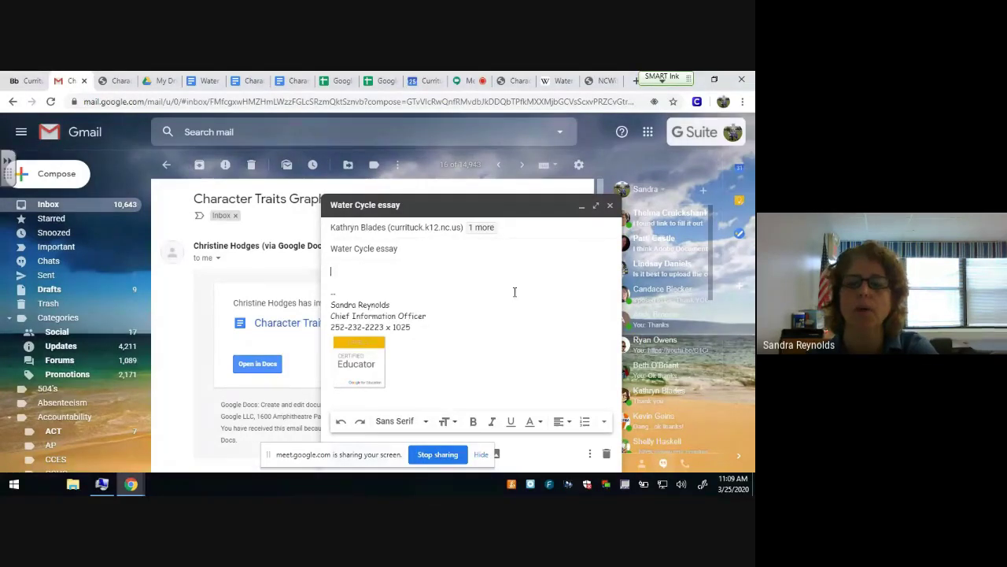
{"action": "left_click", "coordinate": [596, 204]}
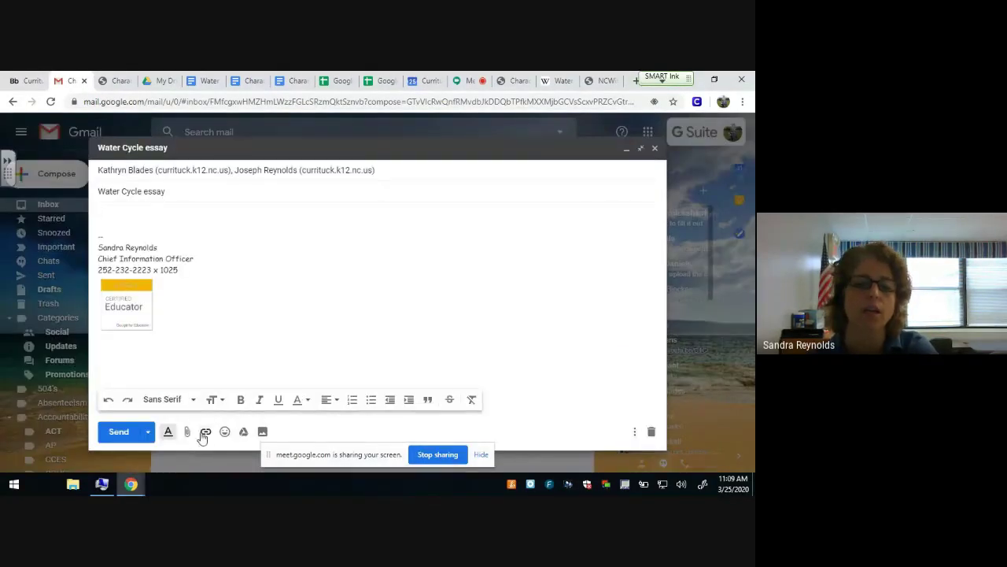
{"action": "left_click", "coordinate": [205, 432]}
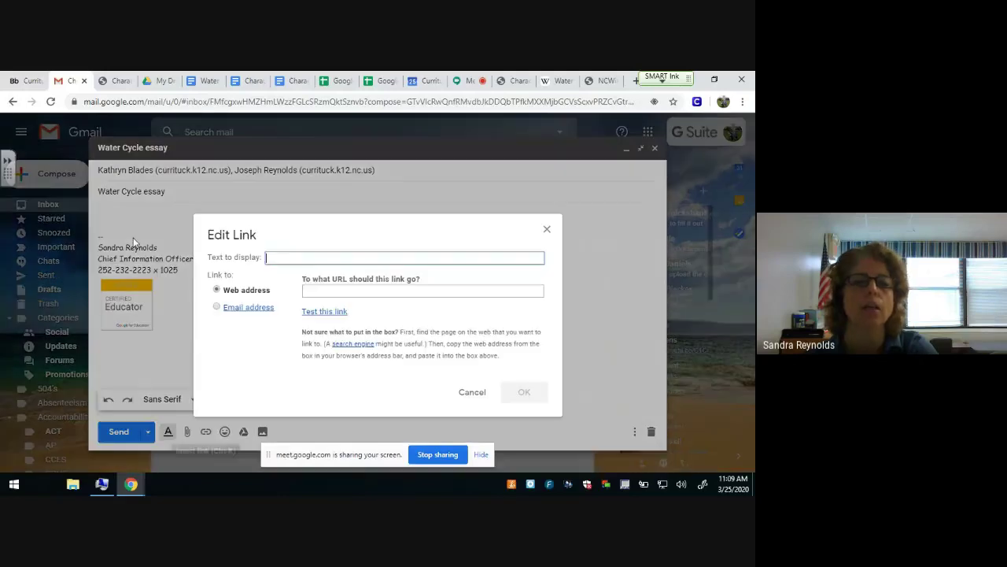
{"action": "left_click", "coordinate": [314, 290]}
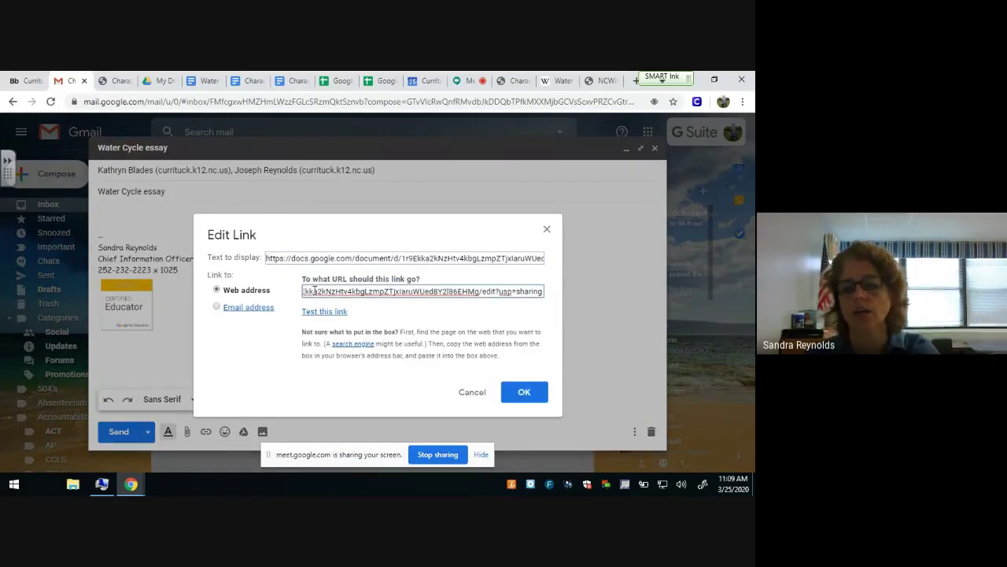
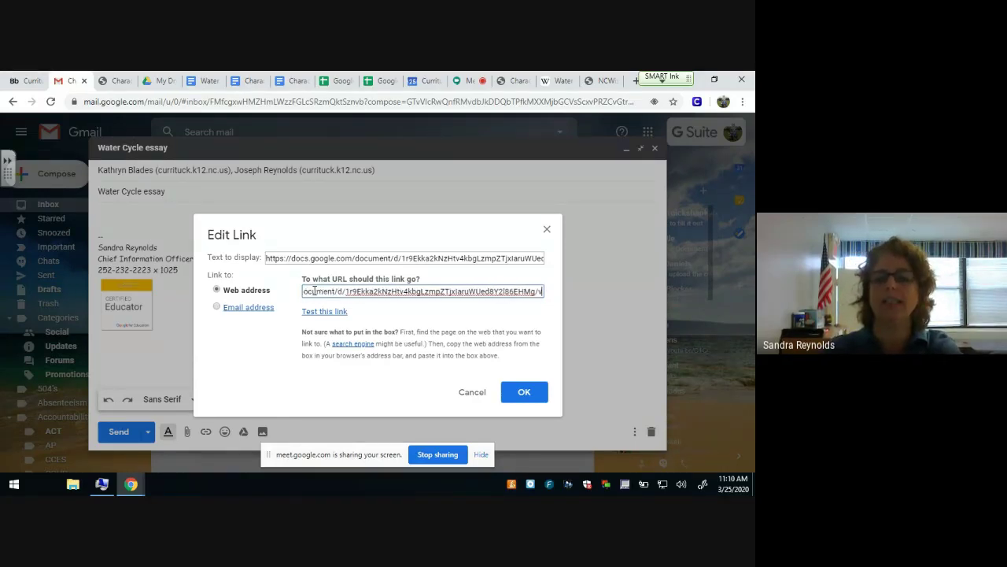
Step: Paste the document URL as the link, change its ending from /edit to /copy, and insert it
{"action": "type", "text": "edit"}
{"action": "key", "text": "BackSpace"}
{"action": "key", "text": "BackSpace"}
{"action": "key", "text": "BackSpace"}
{"action": "key", "text": "BackSpace"}
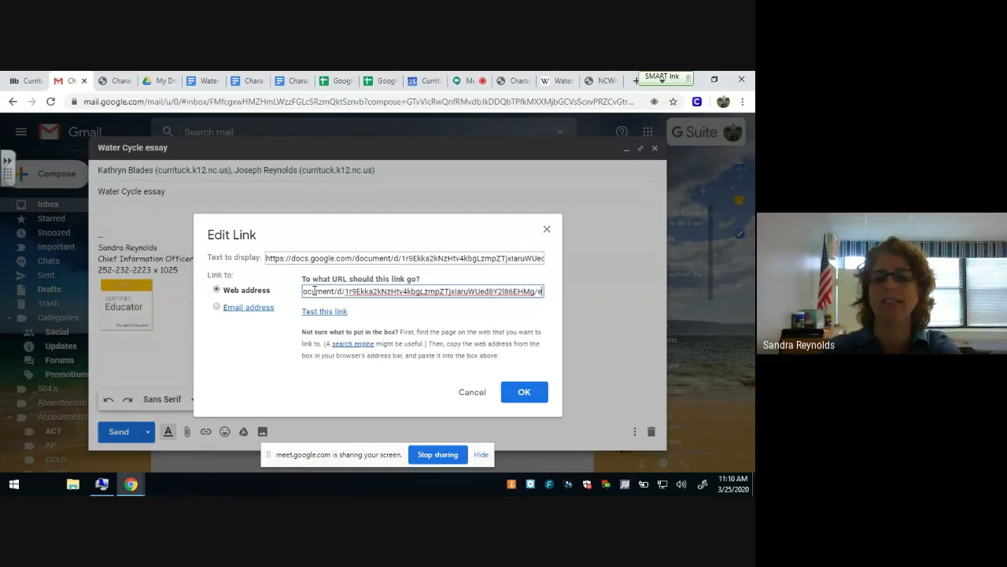
{"action": "type", "text": "copy"}
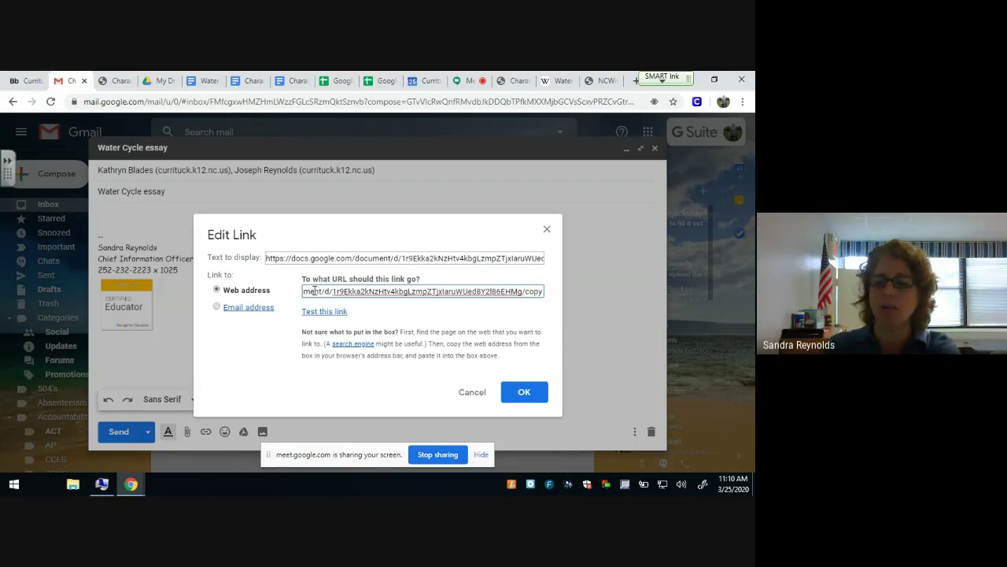
{"action": "key", "text": "BackSpace"}
{"action": "key", "text": "BackSpace"}
{"action": "key", "text": "BackSpace"}
{"action": "key", "text": "BackSpace"}
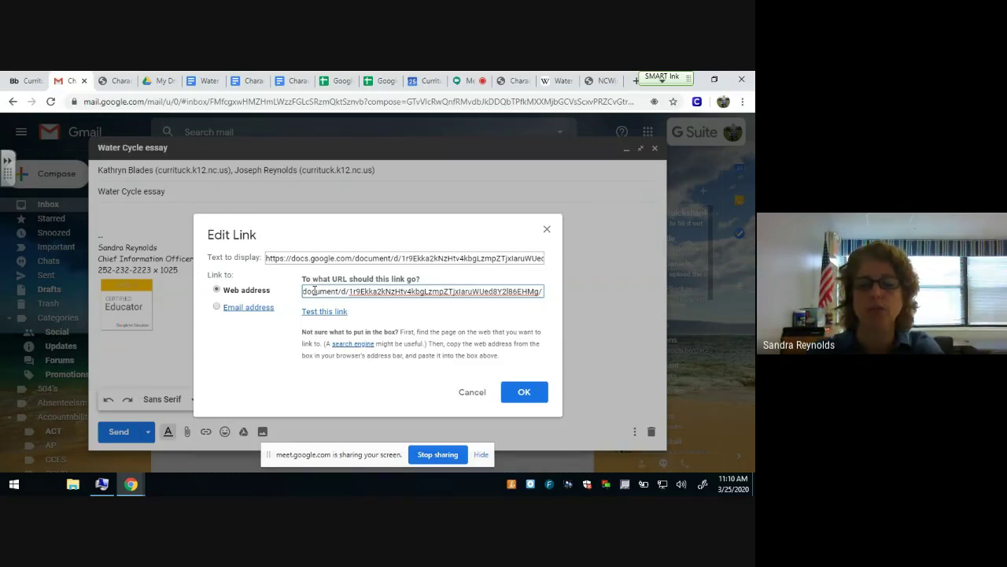
{"action": "type", "text": "copy"}
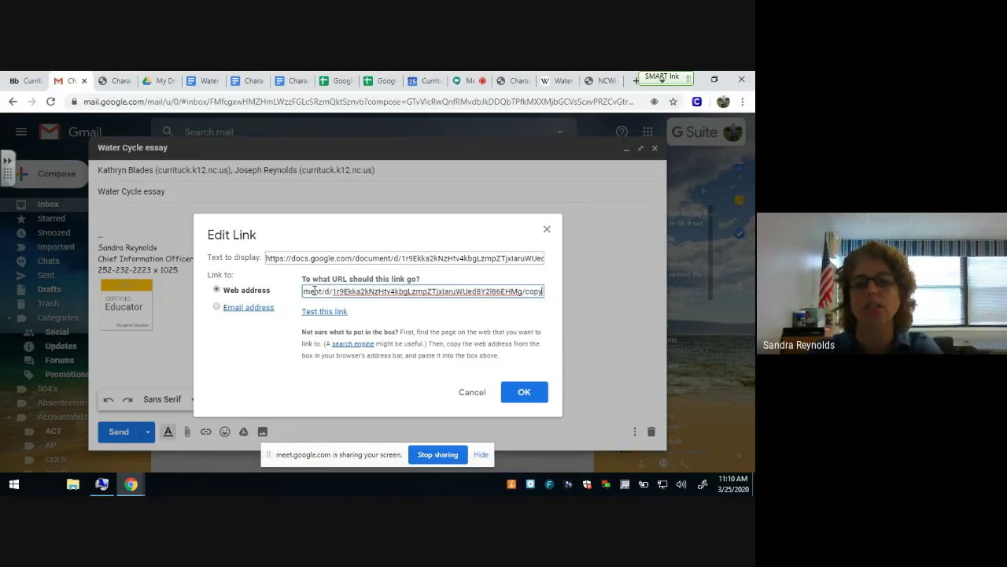
{"action": "left_click", "coordinate": [523, 391]}
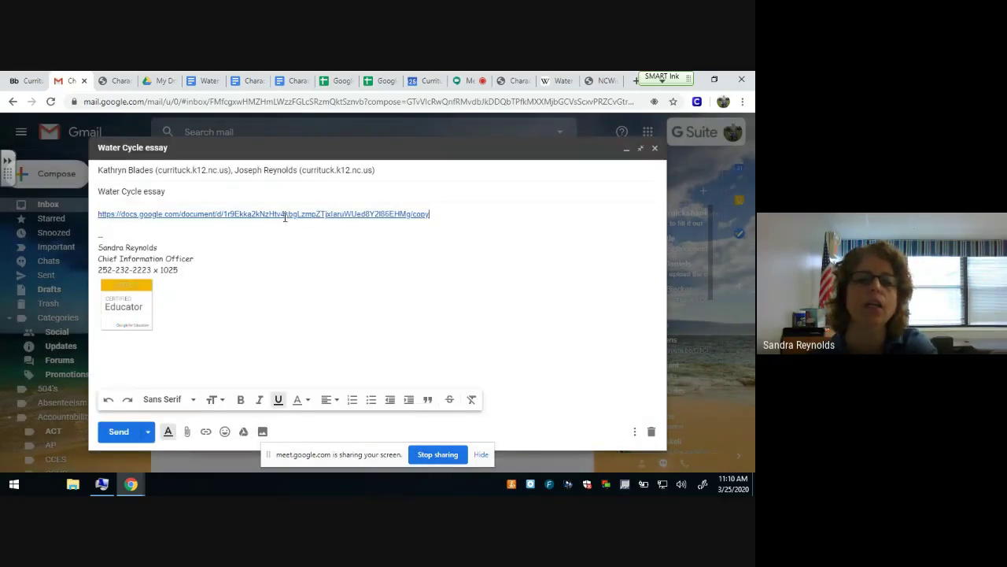
Step: Relabel the link 'Water Cycle Essay for 1st bell' and select it to show its /copy target
{"action": "double_click", "coordinate": [285, 215]}
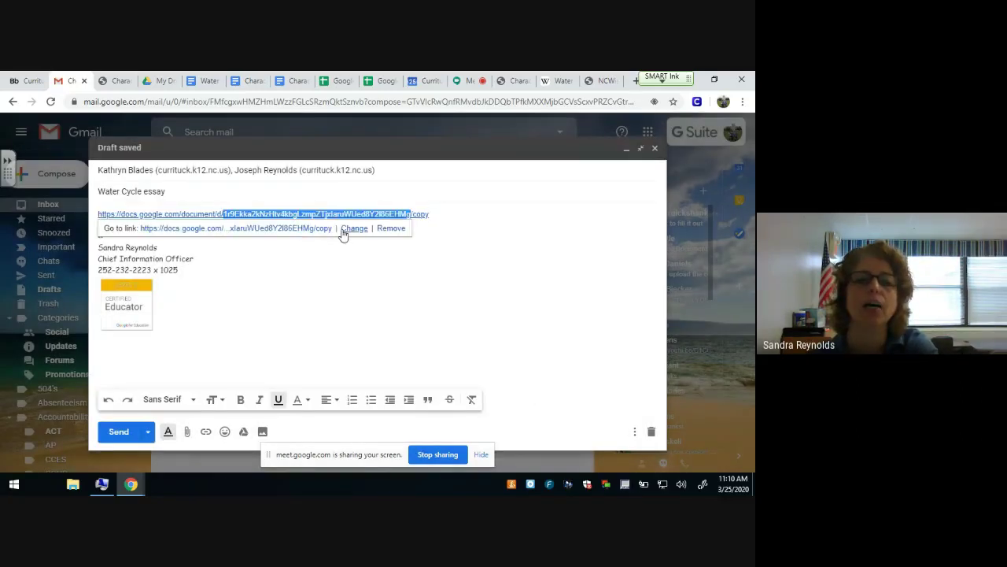
{"action": "left_click", "coordinate": [354, 228]}
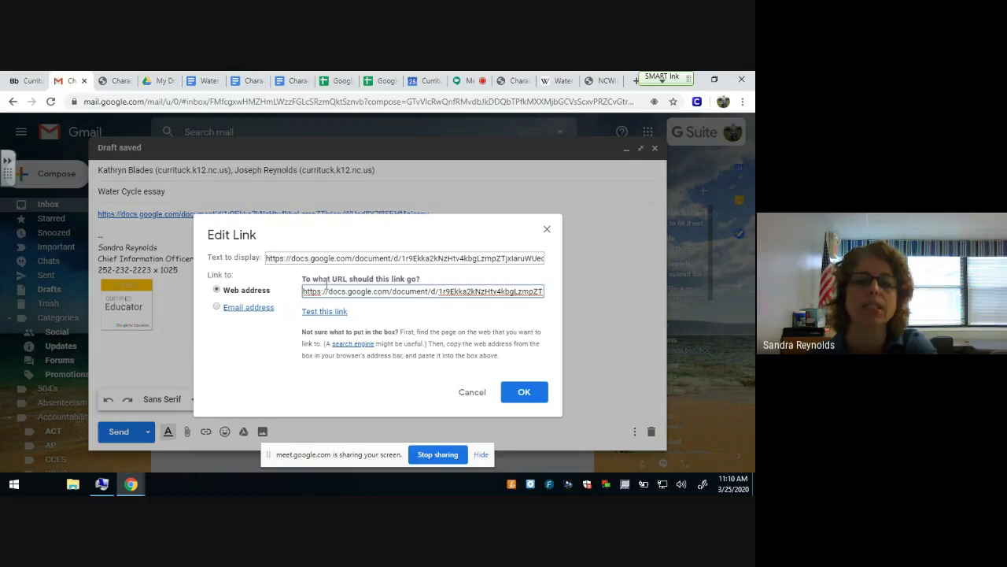
{"action": "left_click_drag", "start_coordinate": [267, 257], "coordinate": [549, 258]}
{"action": "type", "text": "W"}
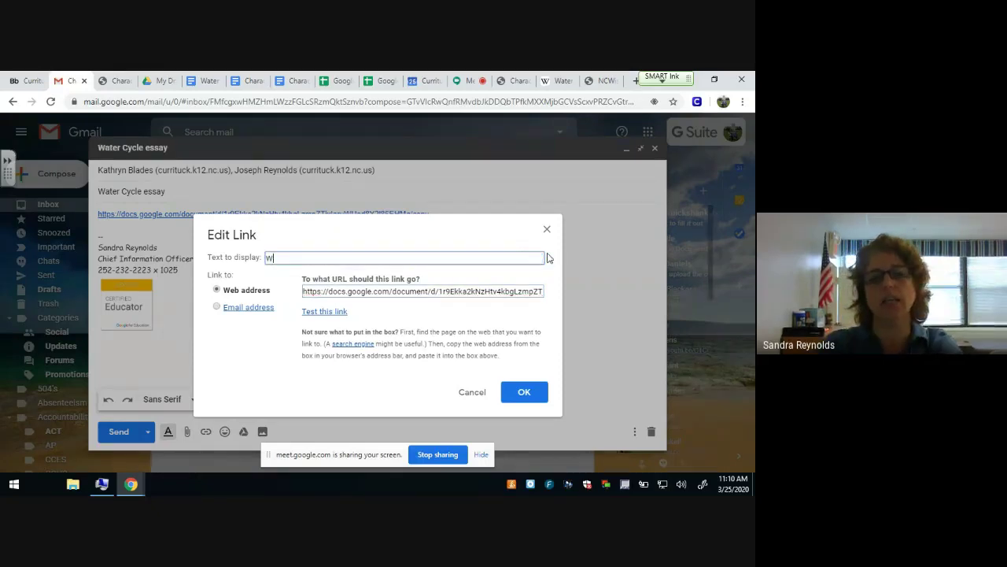
{"action": "type", "text": "ater ECycle "}
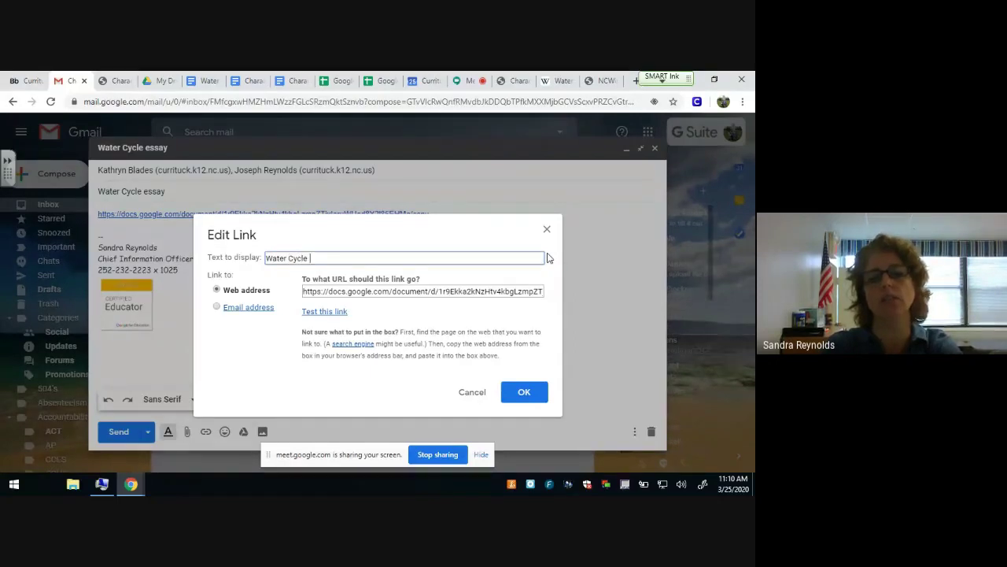
{"action": "type", "text": "Essay for "}
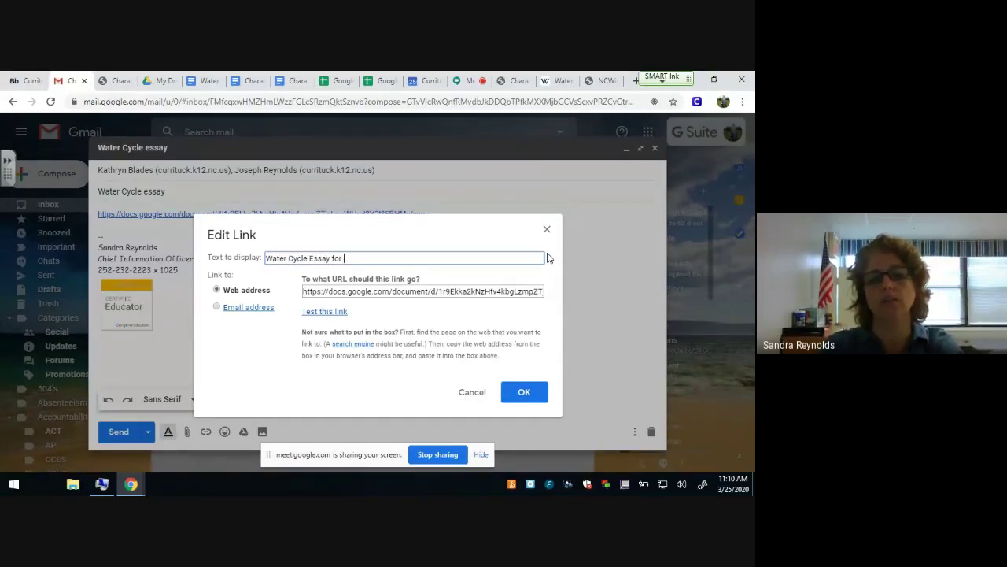
{"action": "type", "text": "1st bell"}
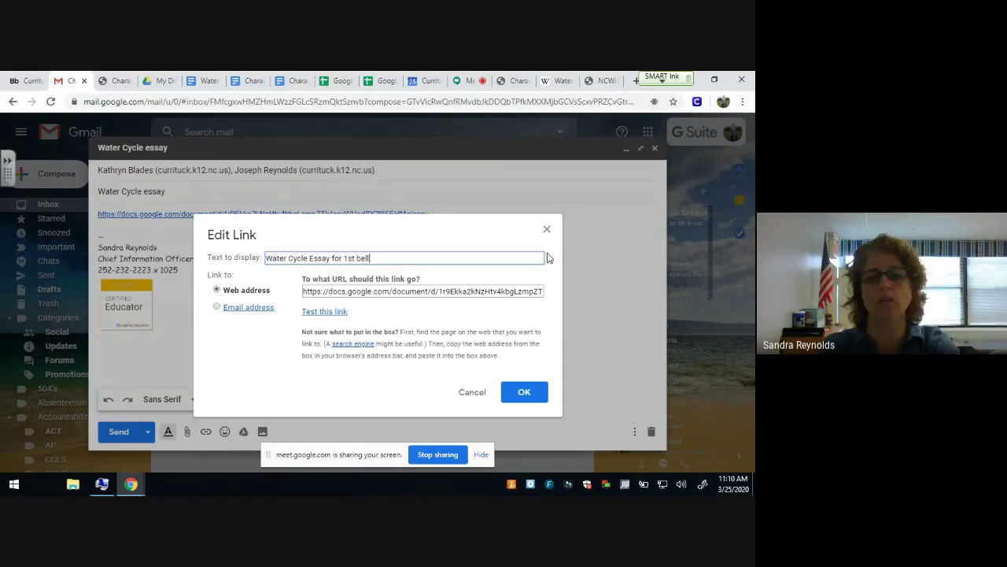
{"action": "left_click", "coordinate": [525, 392]}
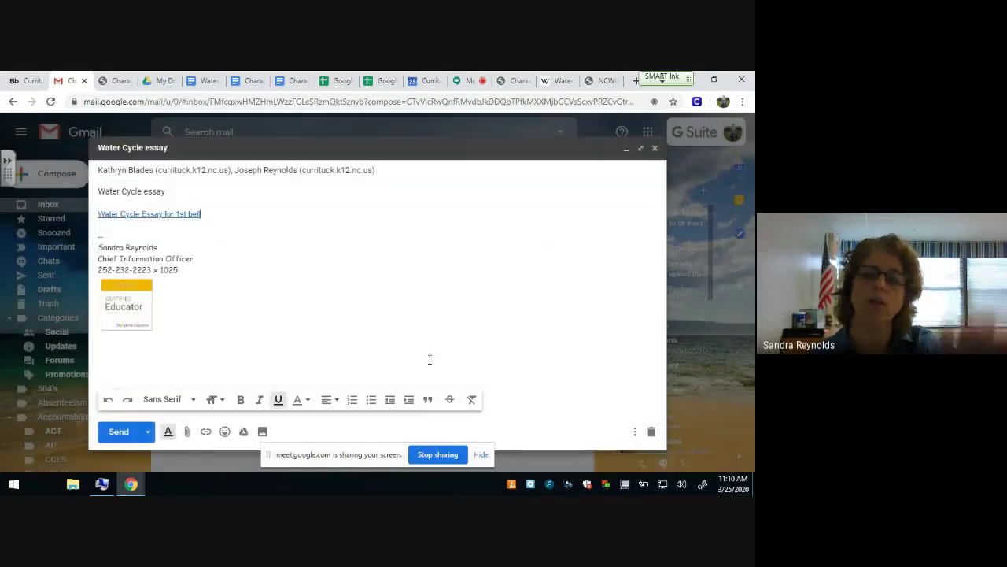
{"action": "triple_click", "coordinate": [168, 216]}
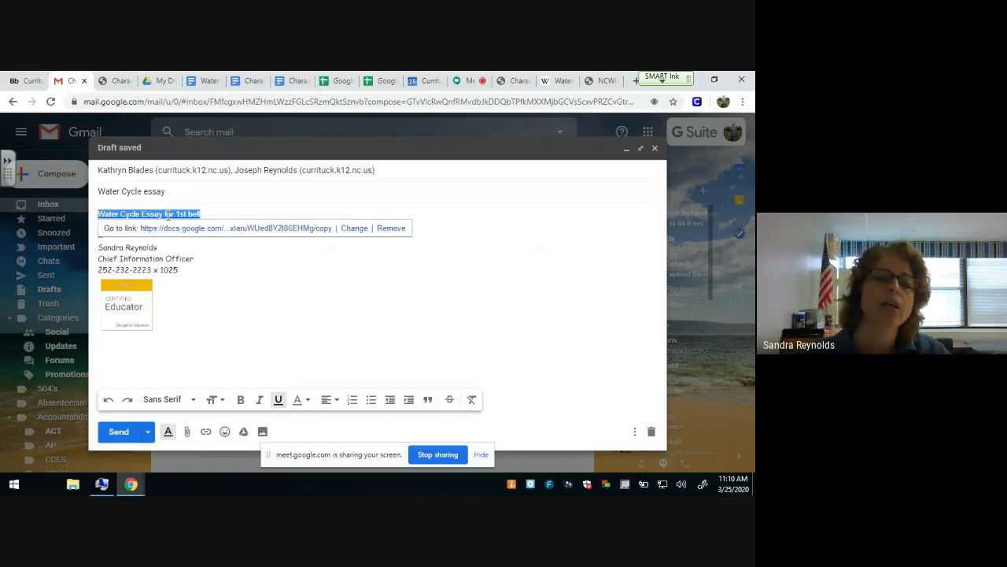
Step: Check the essay link's destination, then change its address ending from 'copy' to 'edit'
{"action": "left_click", "coordinate": [206, 229]}
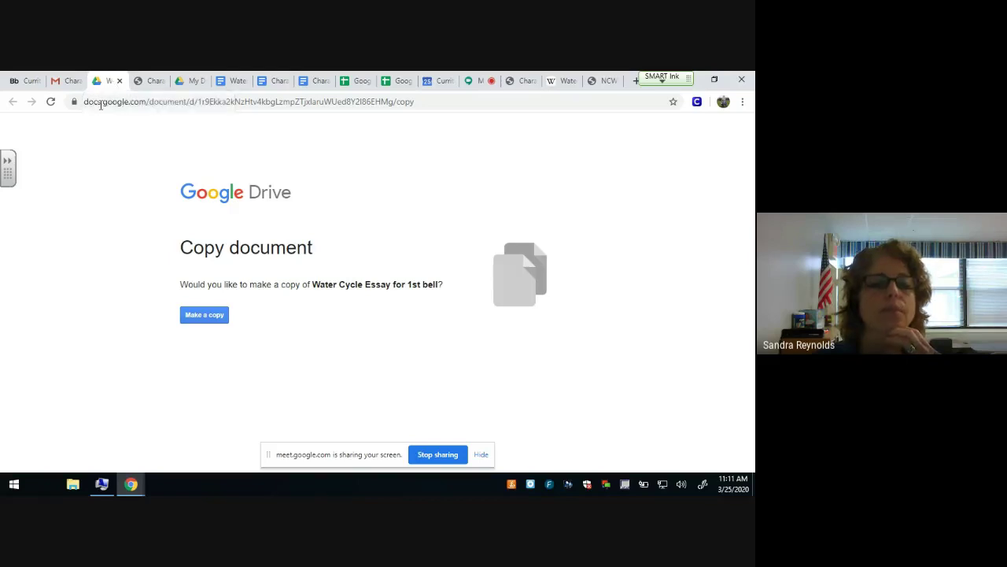
{"action": "left_click", "coordinate": [68, 81]}
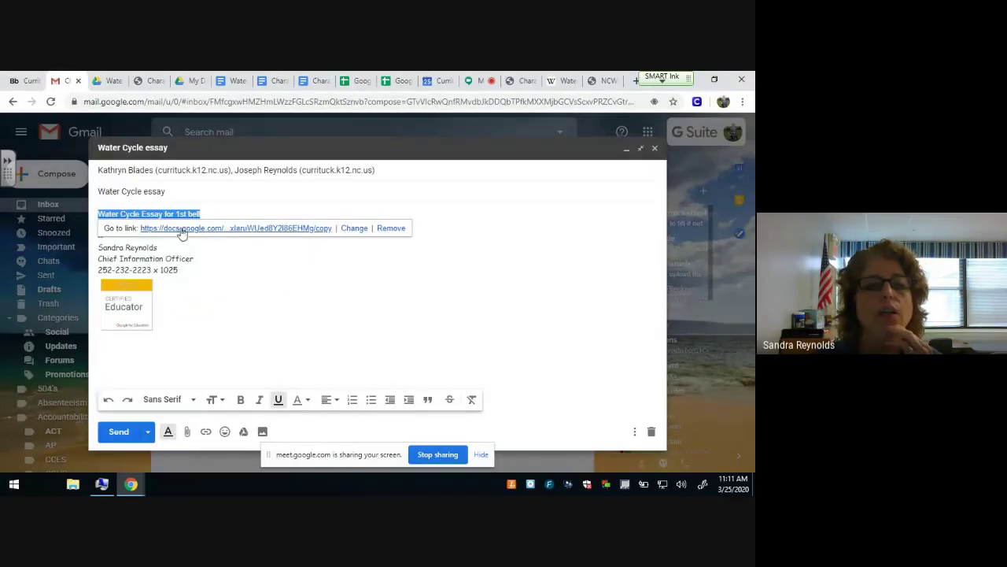
{"action": "left_click", "coordinate": [354, 229]}
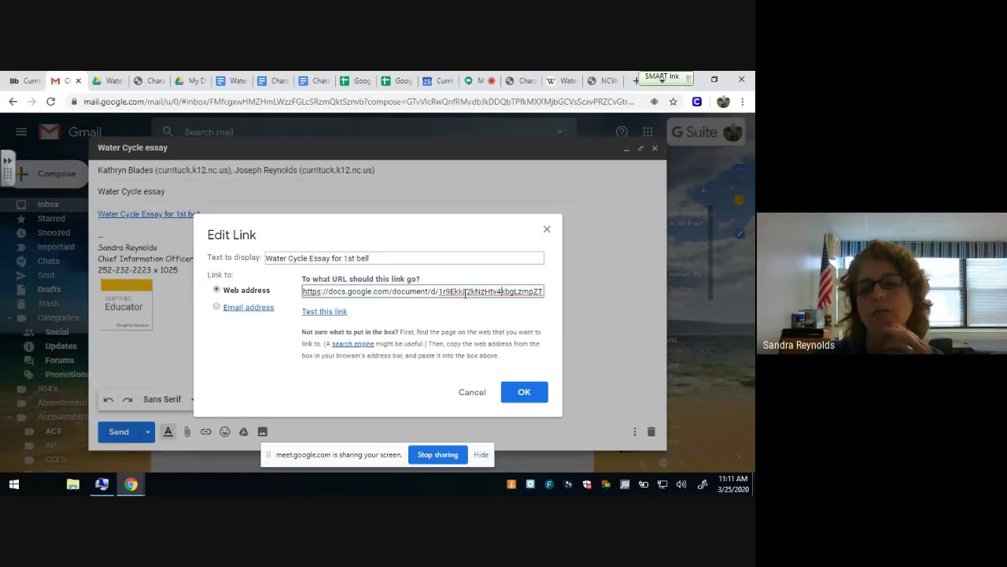
{"action": "key", "text": "ctrl+a"}
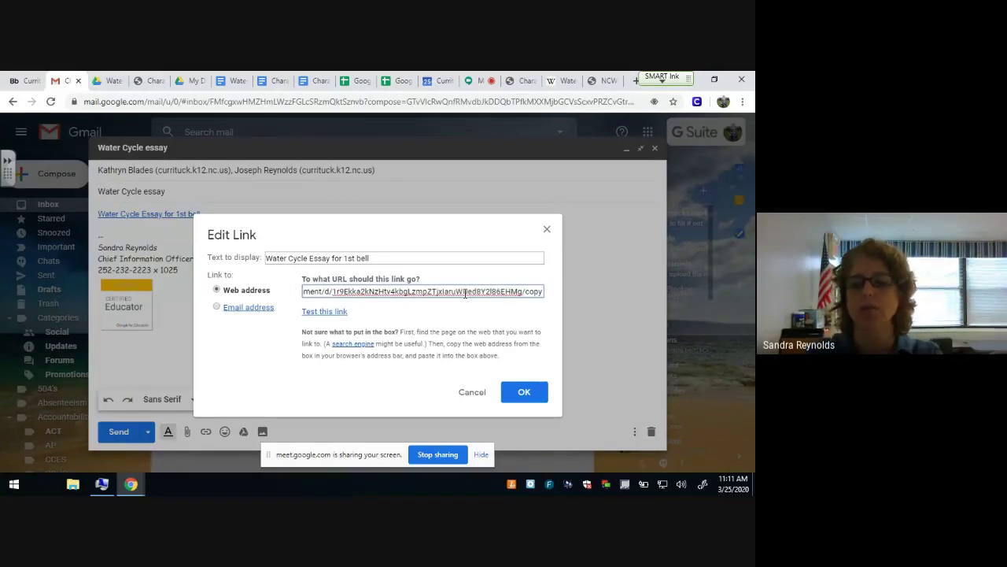
{"action": "key", "text": "End"}
{"action": "key", "text": "BackSpace"}
{"action": "key", "text": "BackSpace"}
{"action": "key", "text": "BackSpace"}
{"action": "key", "text": "BackSpace"}
{"action": "type", "text": "edit"}
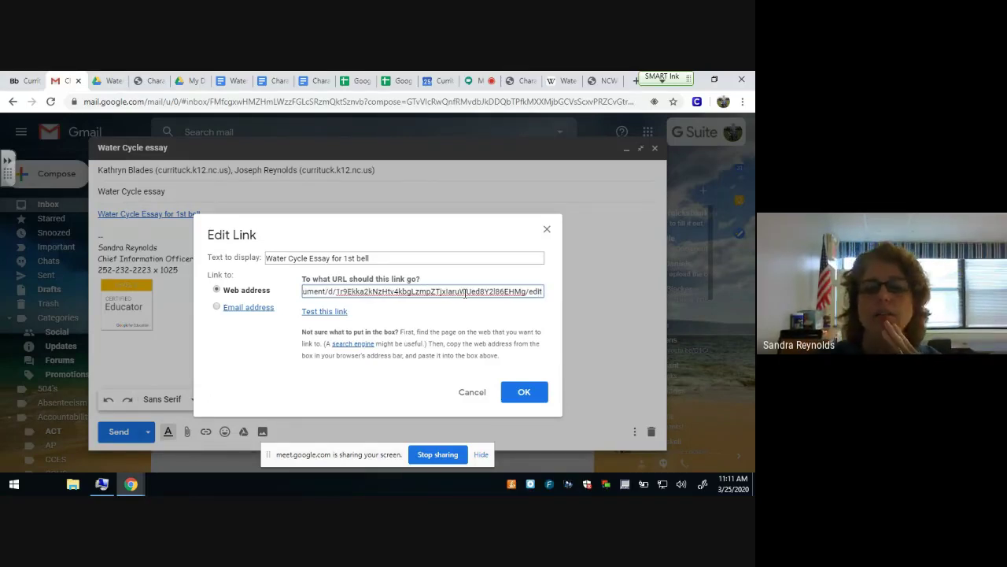
{"action": "left_click", "coordinate": [524, 395]}
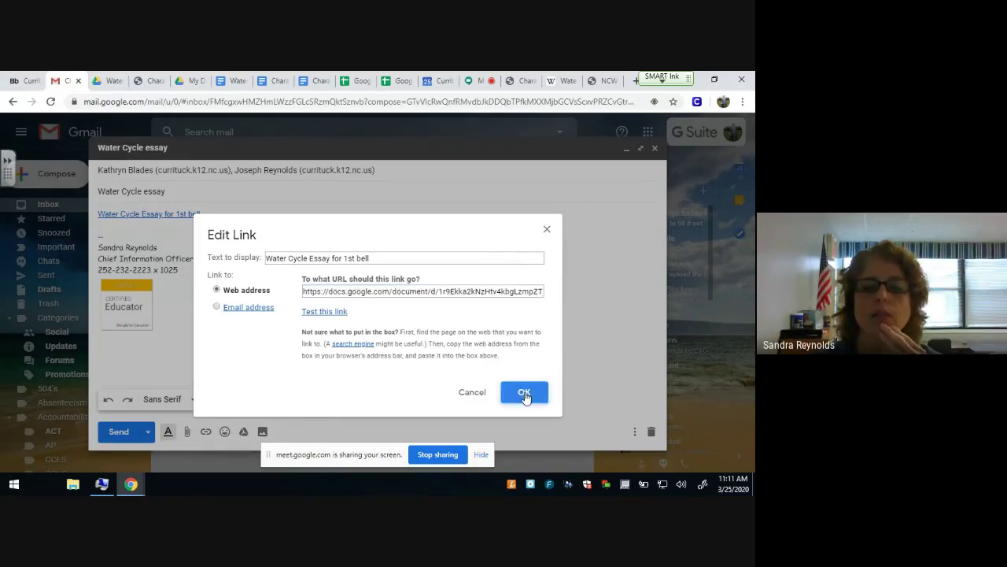
Step: Test the 'edit' link, then change the address ending to 'view' and confirm
{"action": "left_click", "coordinate": [179, 215]}
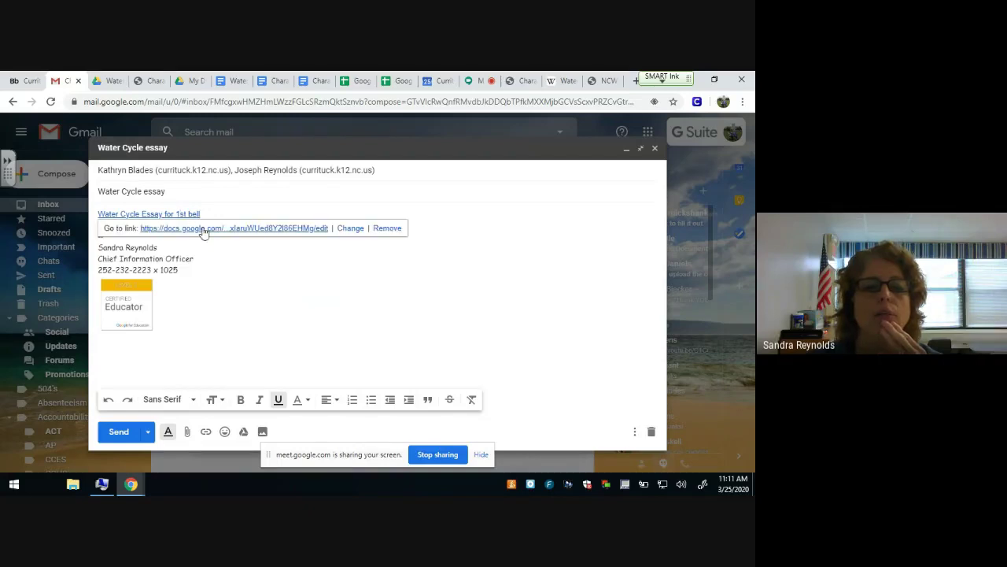
{"action": "left_click", "coordinate": [202, 227]}
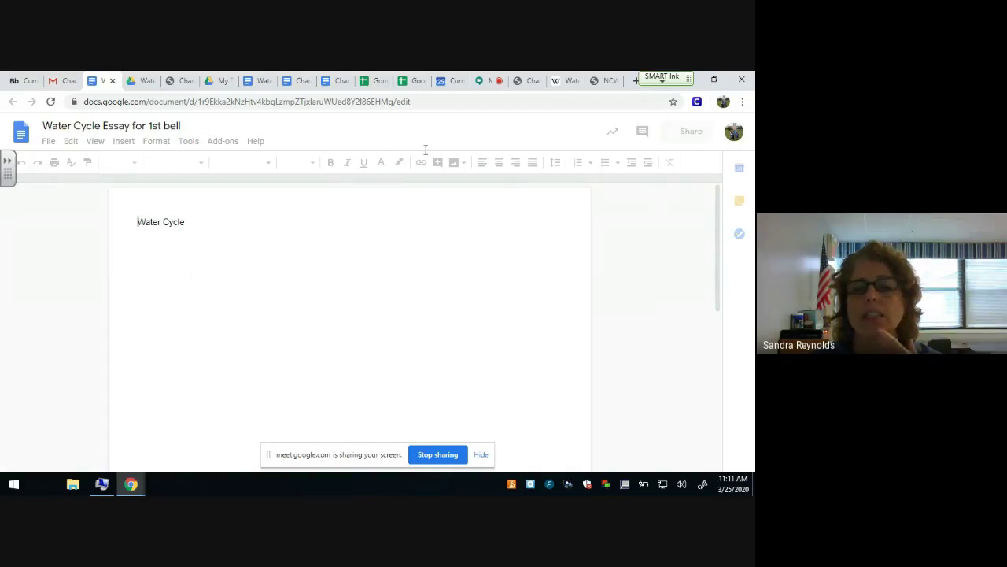
{"action": "left_click", "coordinate": [67, 80]}
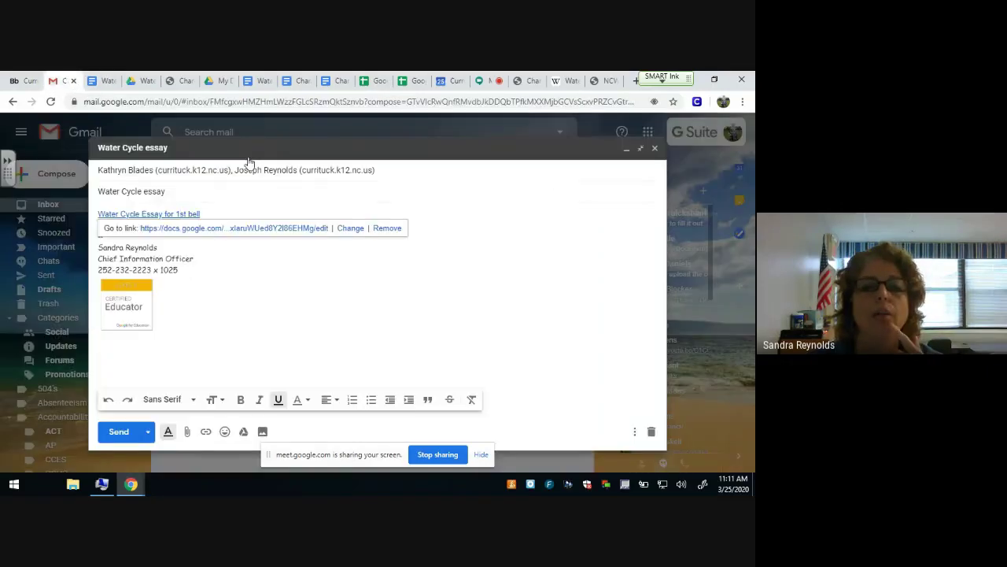
{"action": "left_click", "coordinate": [349, 228]}
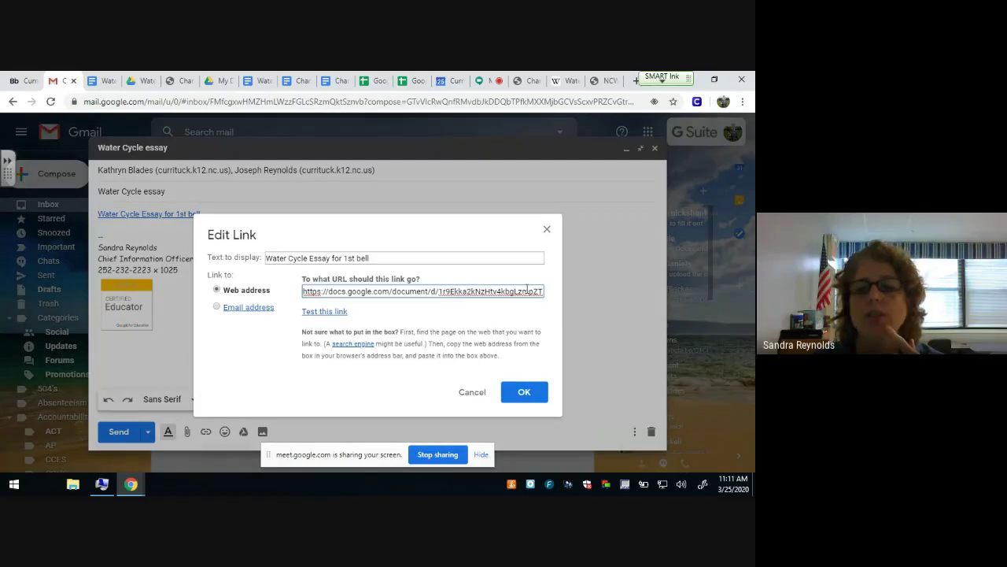
{"action": "key", "text": "End"}
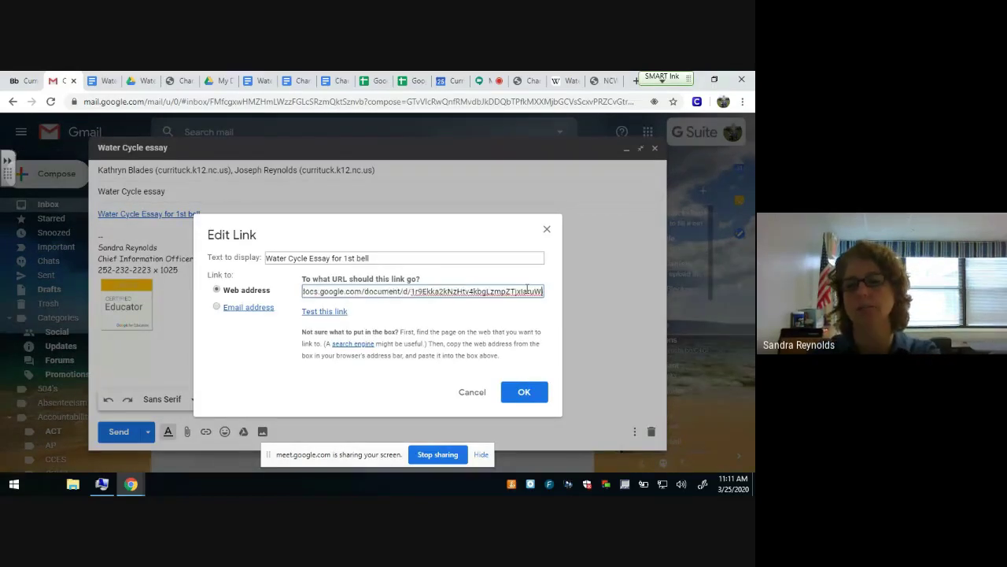
{"action": "key", "text": "BackSpace"}
{"action": "key", "text": "BackSpace"}
{"action": "key", "text": "BackSpace"}
{"action": "key", "text": "BackSpace"}
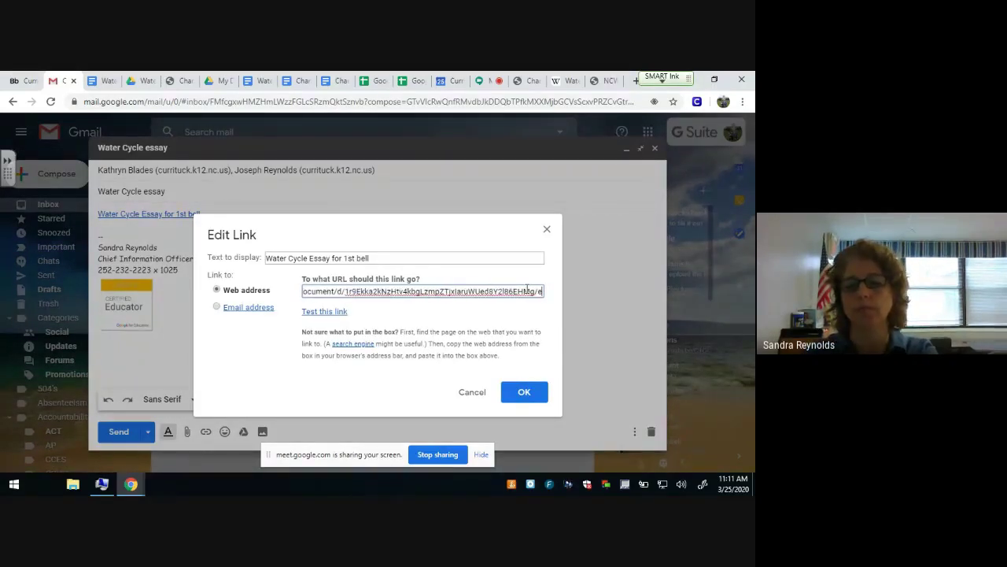
{"action": "type", "text": "view"}
{"action": "key", "text": "Return"}
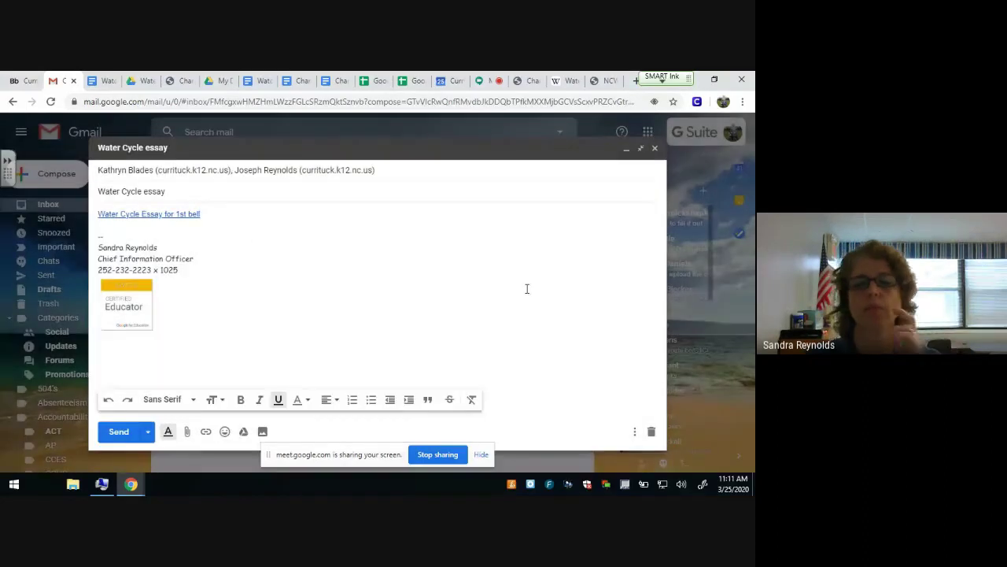
{"action": "left_click", "coordinate": [191, 213]}
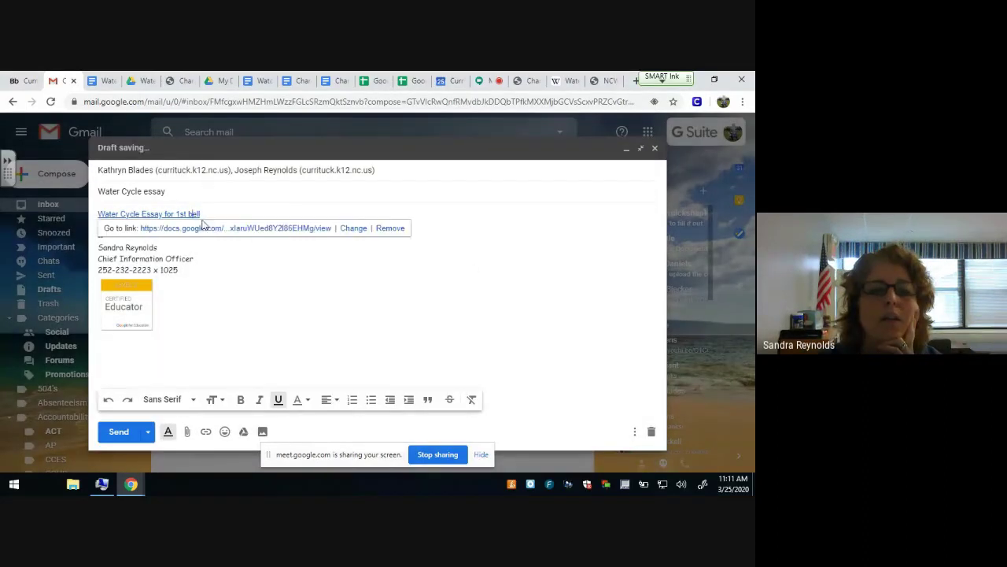
Step: Open the /view link and try adding a comment on the read-only essay
{"action": "left_click", "coordinate": [233, 232]}
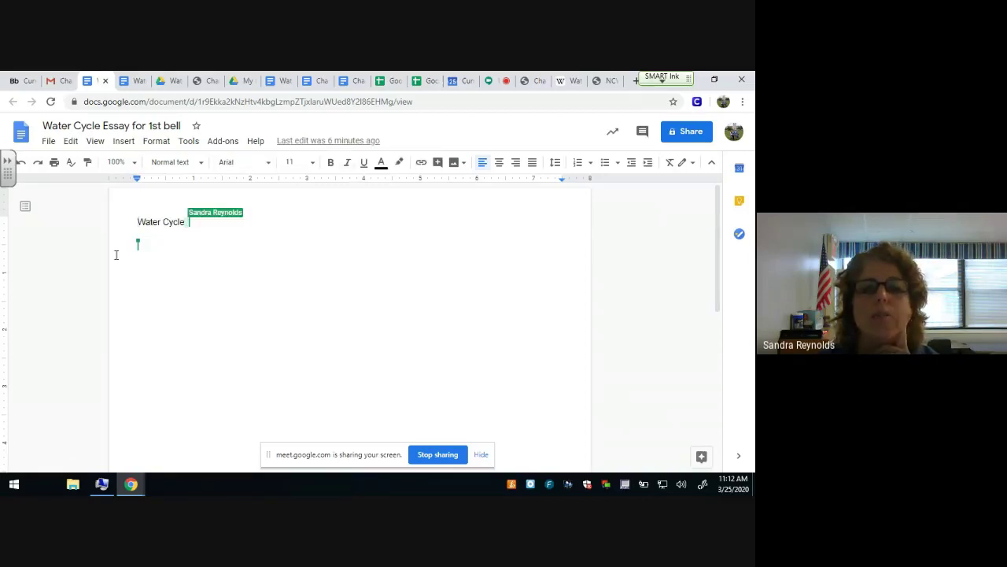
{"action": "left_click", "coordinate": [641, 131]}
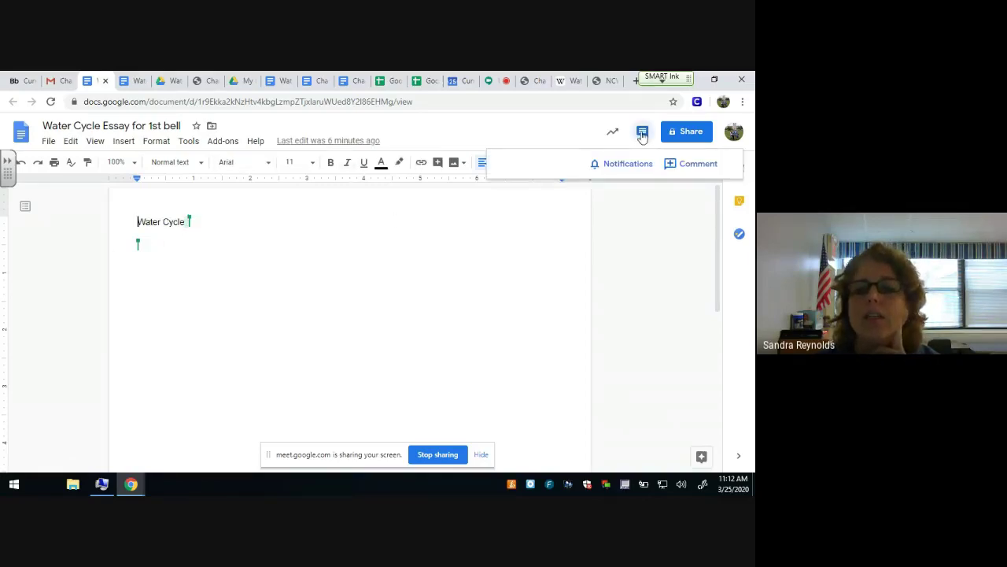
{"action": "left_click", "coordinate": [681, 164]}
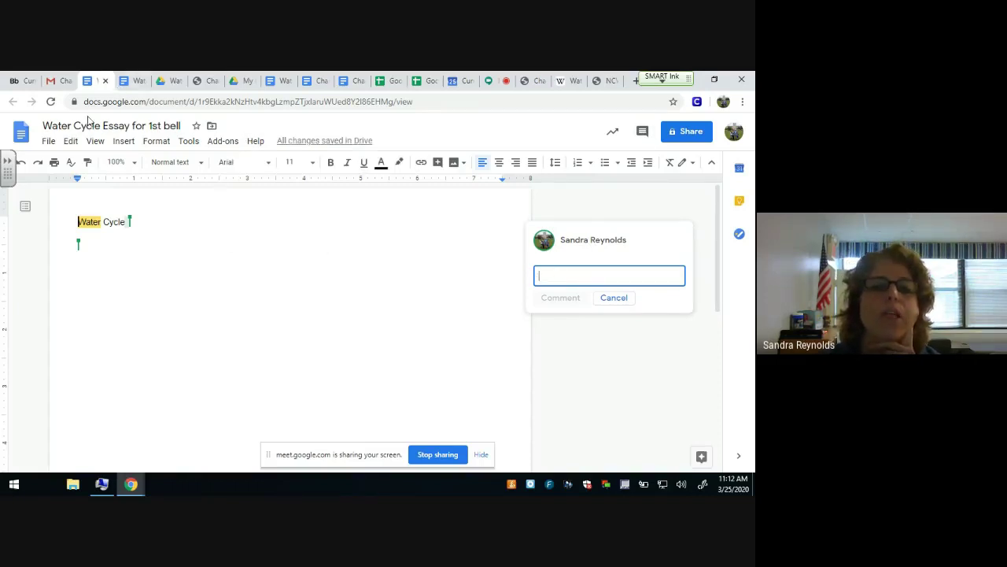
Step: Close the Gmail draft tab and switch to the My Drive browser tab
{"action": "left_click", "coordinate": [65, 85]}
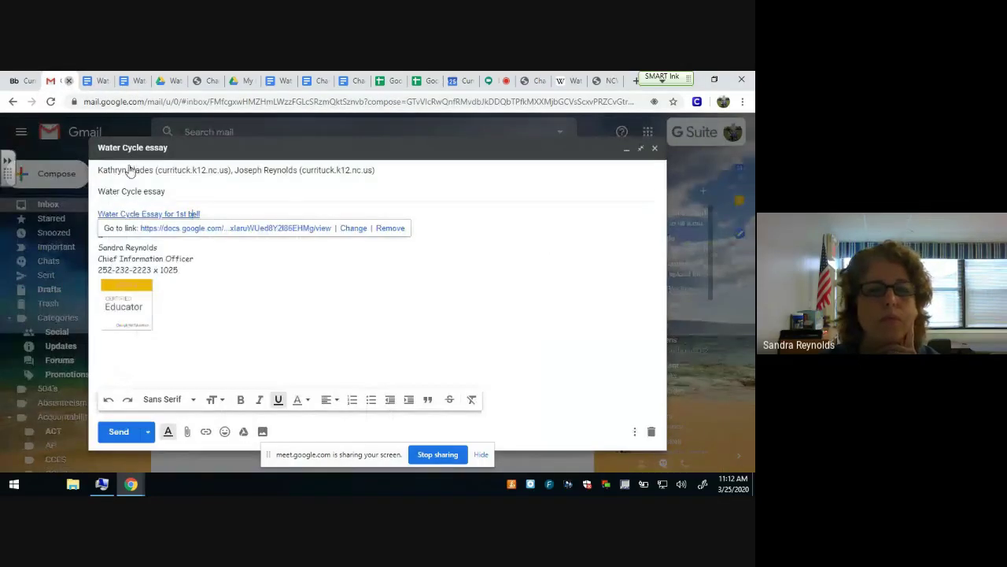
{"action": "key", "text": "ctrl+w"}
{"action": "left_click", "coordinate": [147, 81]}
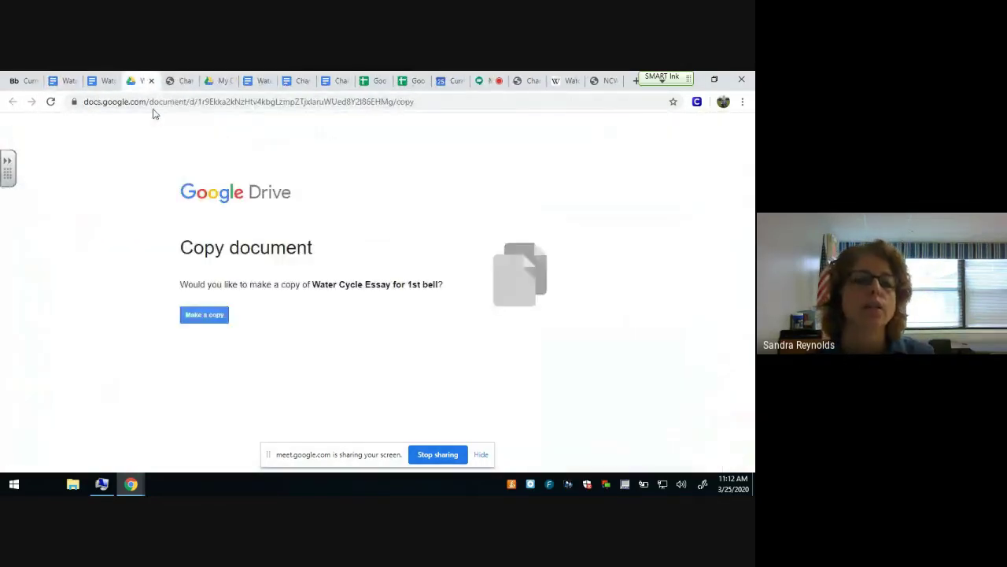
{"action": "left_click", "coordinate": [220, 82]}
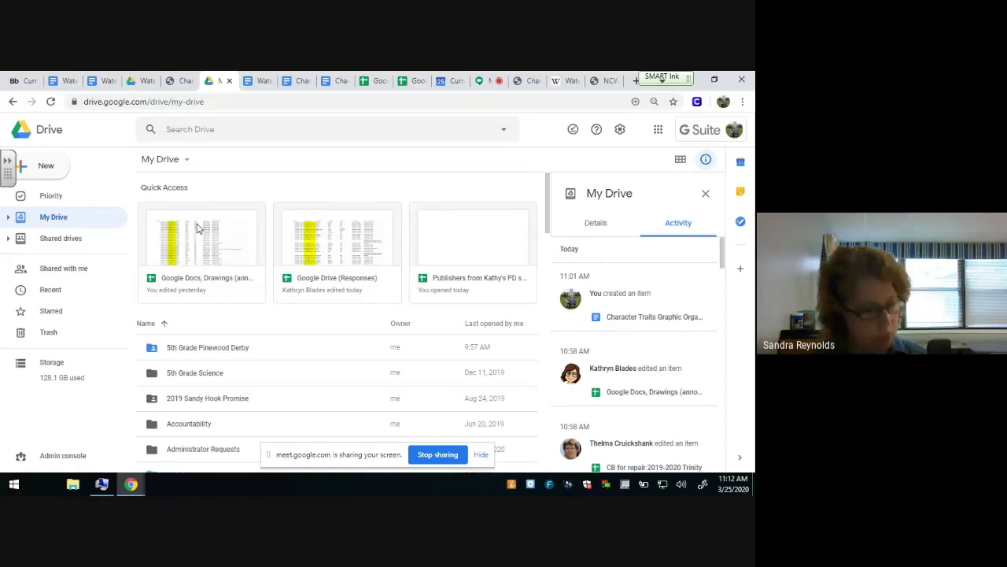
Step: Send the editor invitations with the group-essay note from Sharing settings, then close the dialog
{"action": "left_click", "coordinate": [263, 81]}
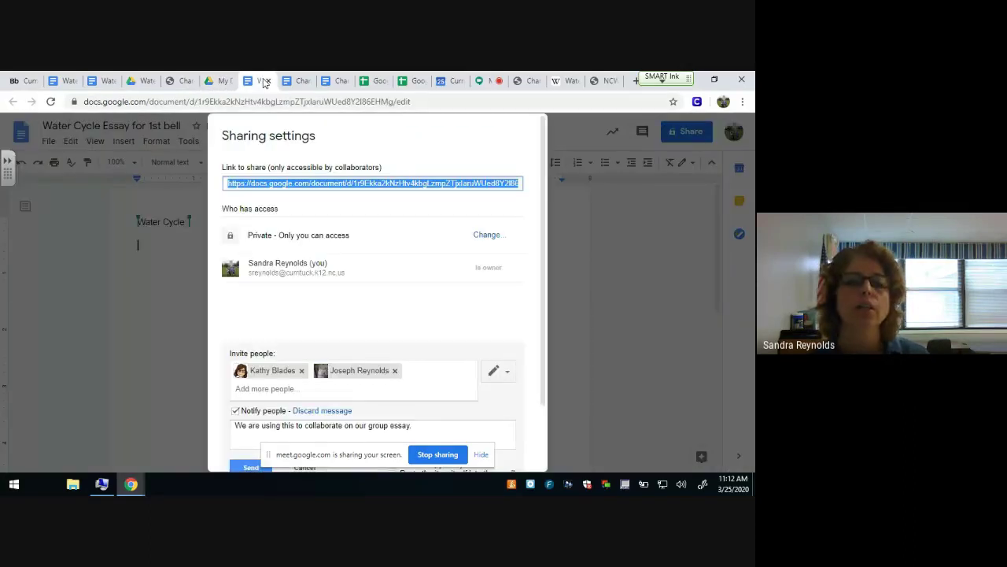
{"action": "left_click", "coordinate": [503, 129]}
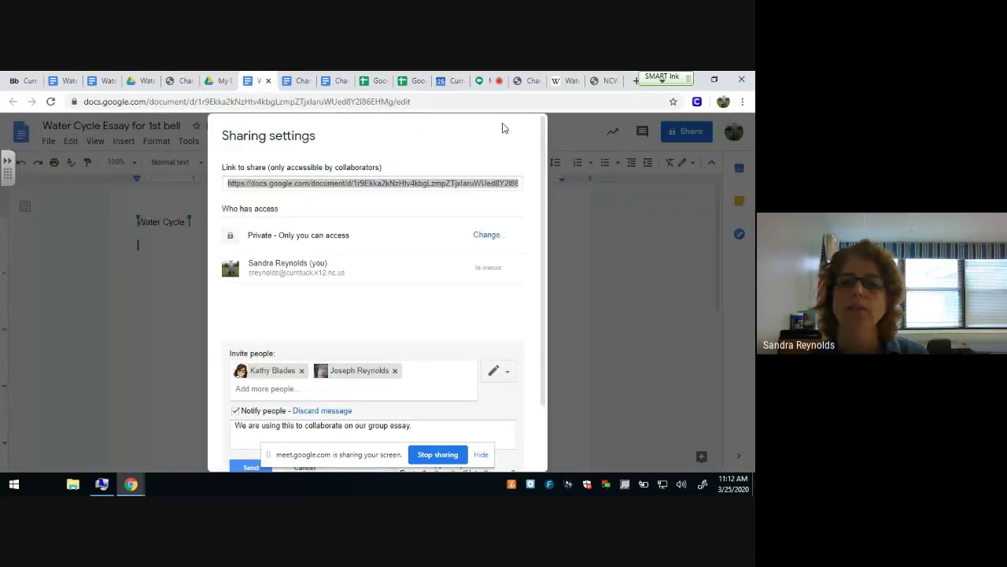
{"action": "left_click", "coordinate": [249, 468]}
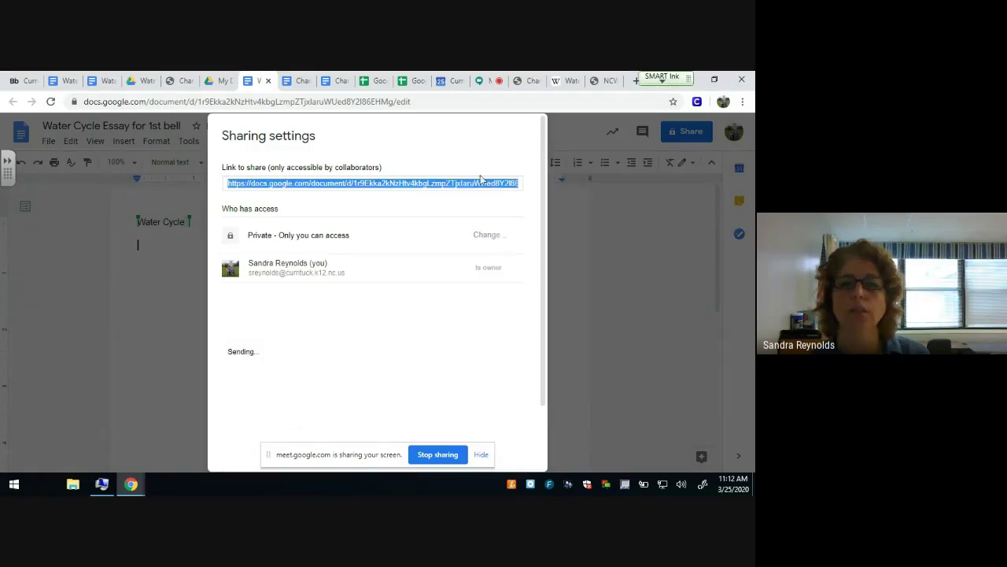
{"action": "left_click", "coordinate": [490, 125]}
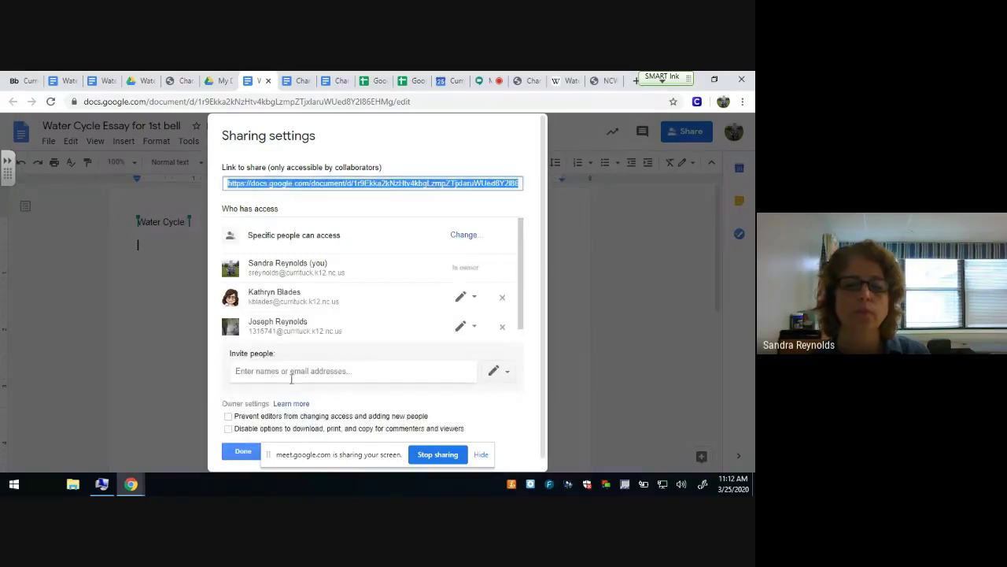
{"action": "left_click", "coordinate": [242, 451]}
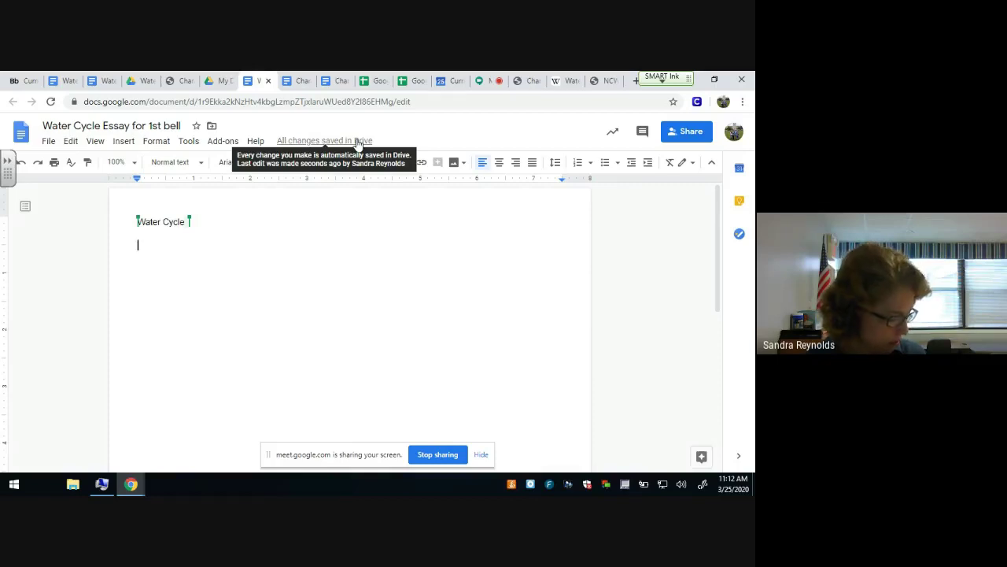
Step: Add lines under the title naming one student's condensation paragraph and another's precipitation paragraph
{"action": "key", "text": "Return"}
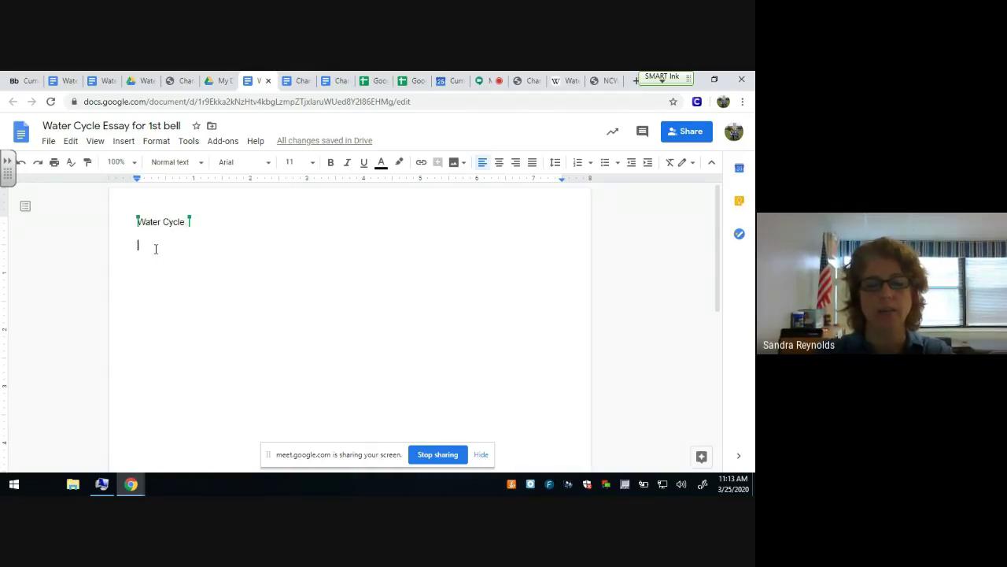
{"action": "type", "text": "Kathy"}
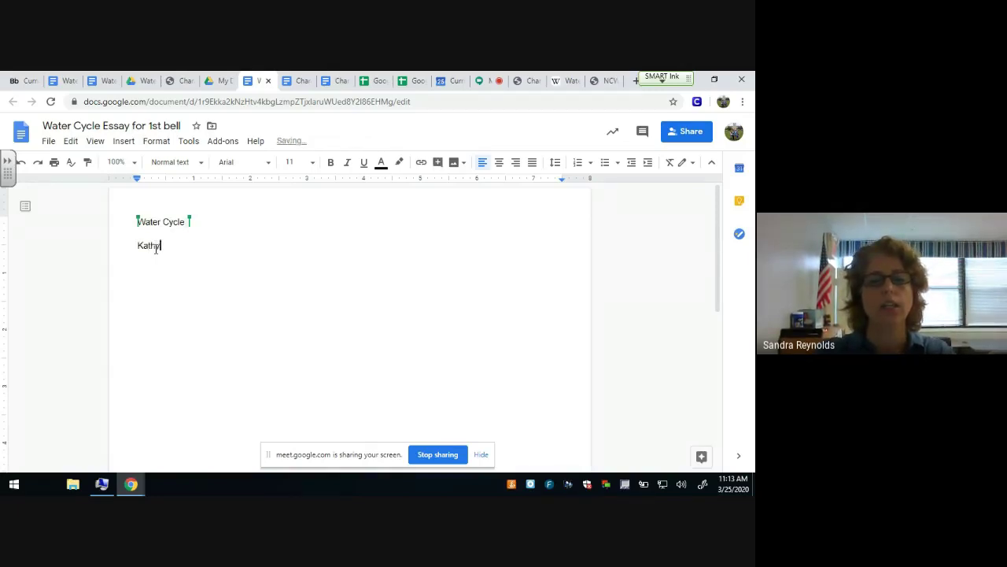
{"action": "type", "text": "'s para"}
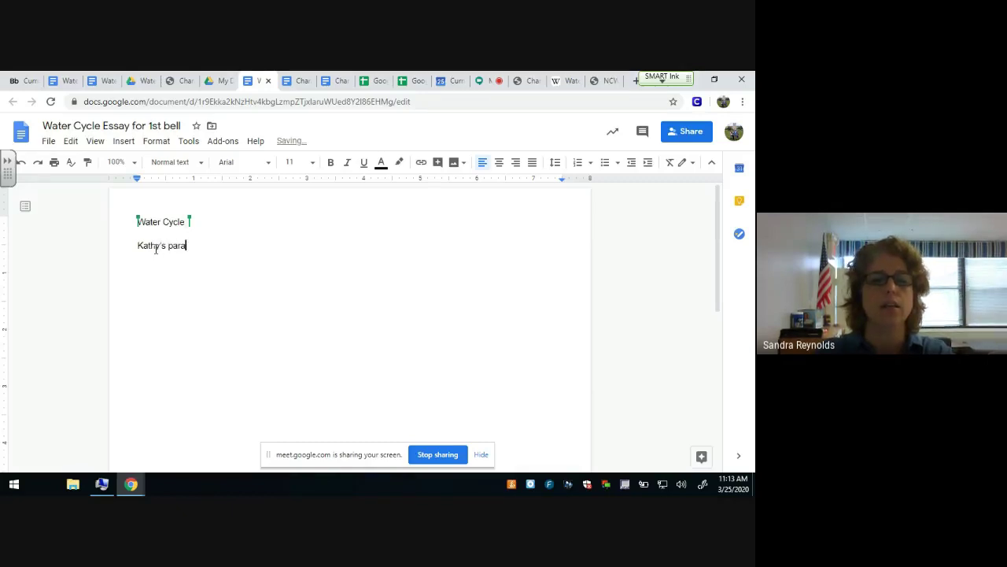
{"action": "type", "text": "graph on "}
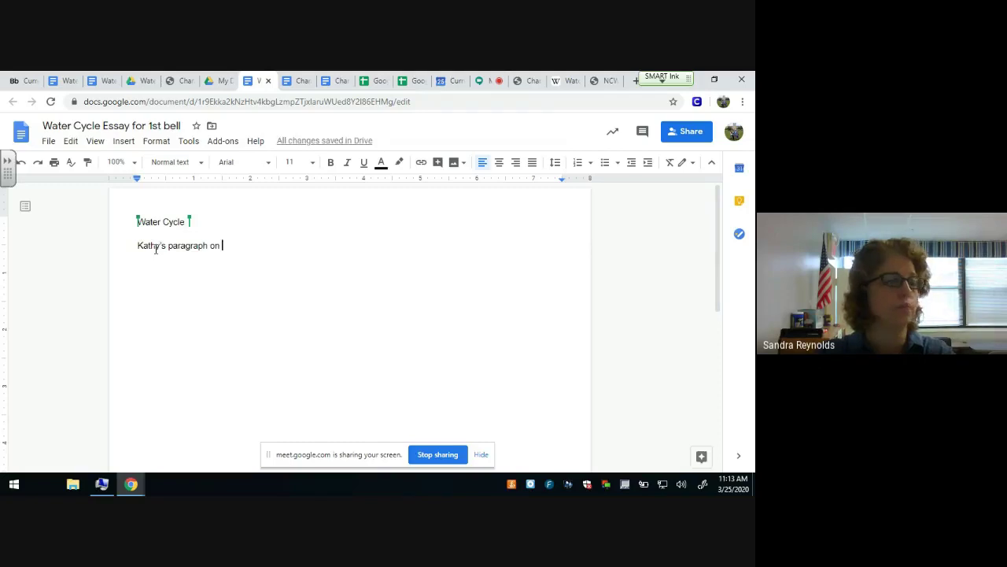
{"action": "type", "text": "condensation"}
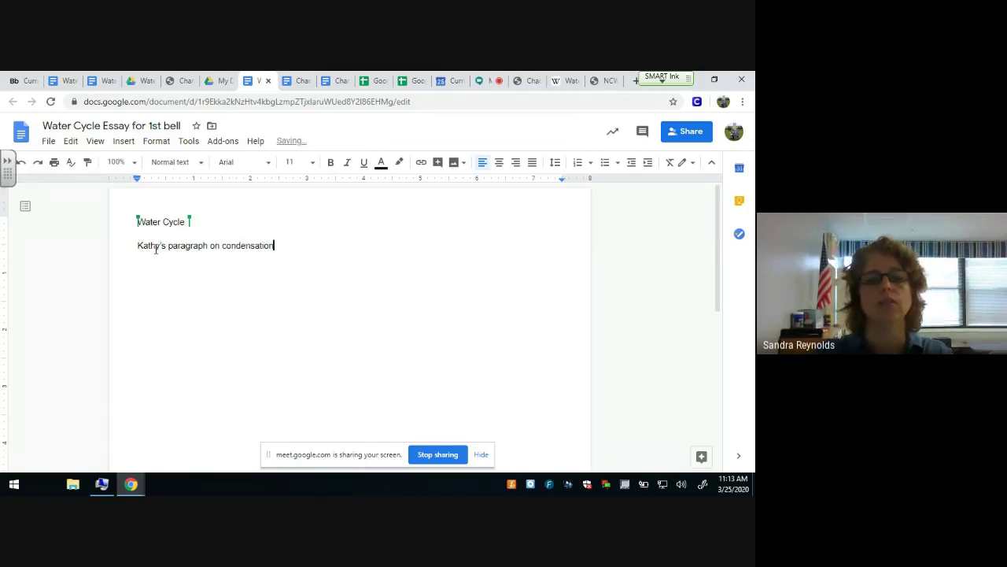
{"action": "key", "text": "Return"}
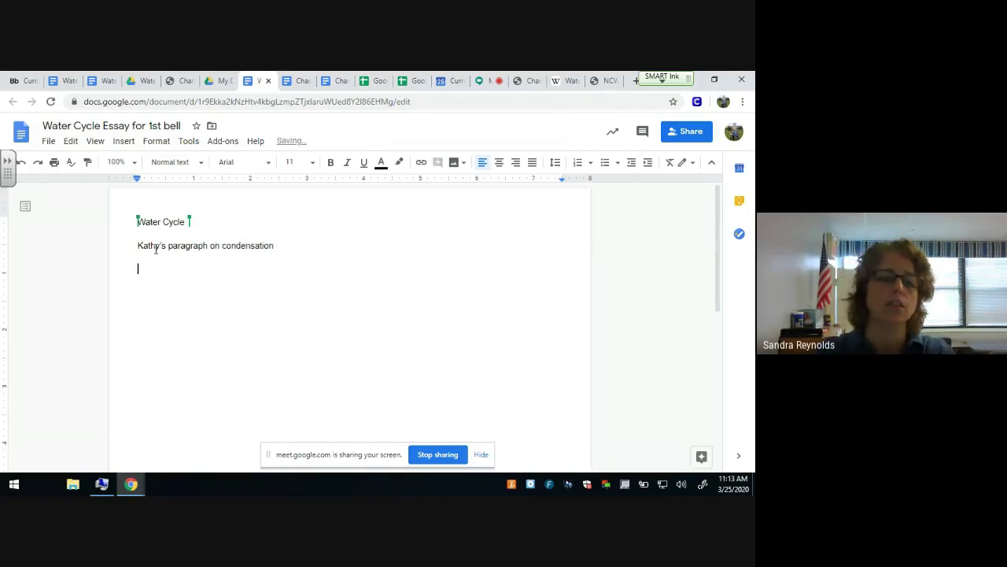
{"action": "type", "text": "Jope"}
{"action": "key", "text": "BackSpace"}
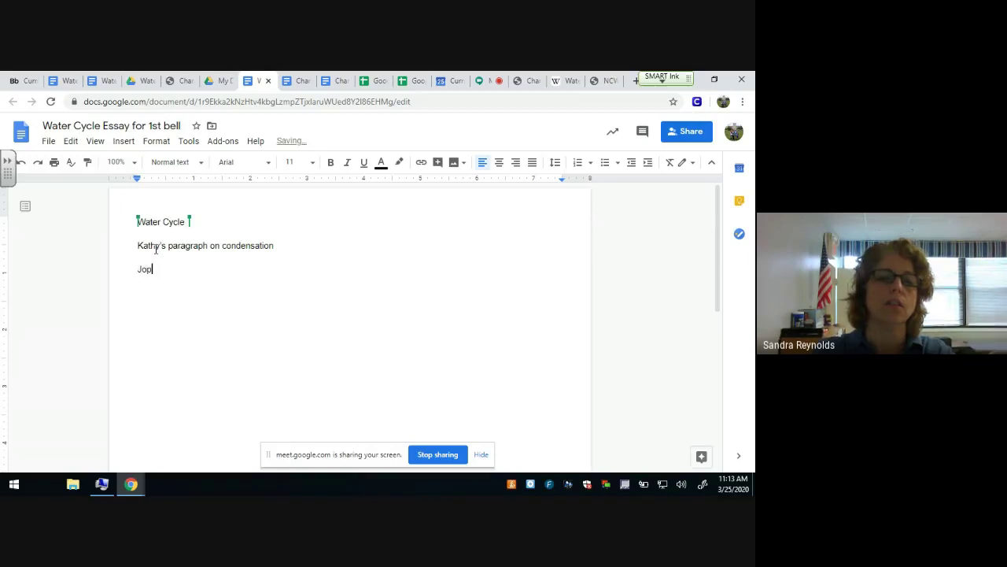
{"action": "key", "text": "BackSpace"}
{"action": "type", "text": "seph's parag"}
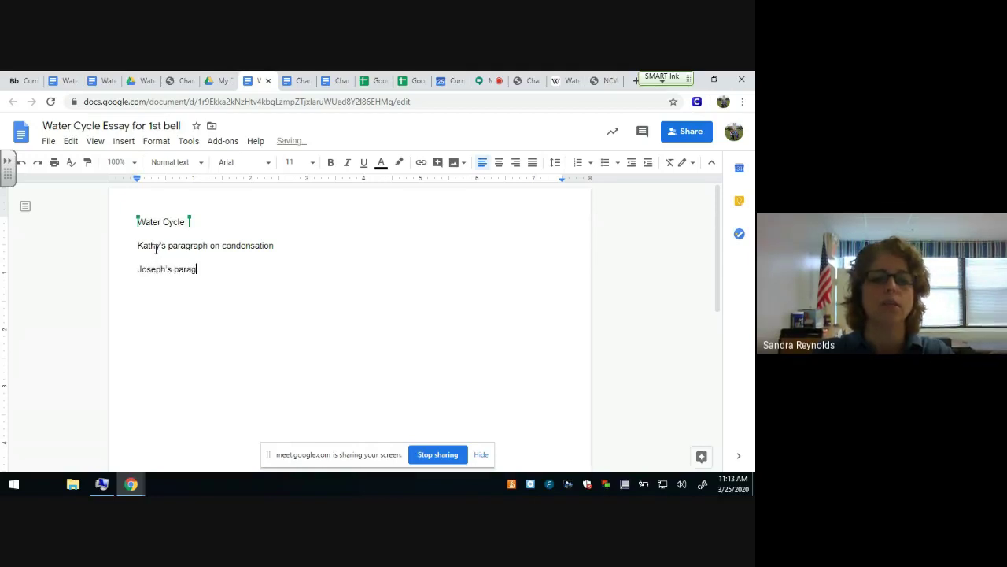
{"action": "type", "text": "raph "}
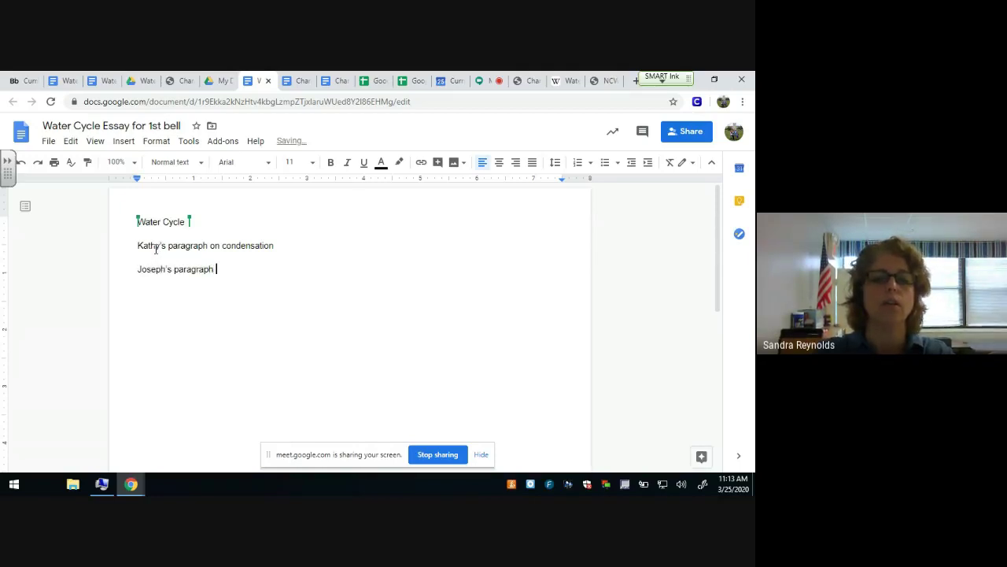
{"action": "type", "text": "on precip"}
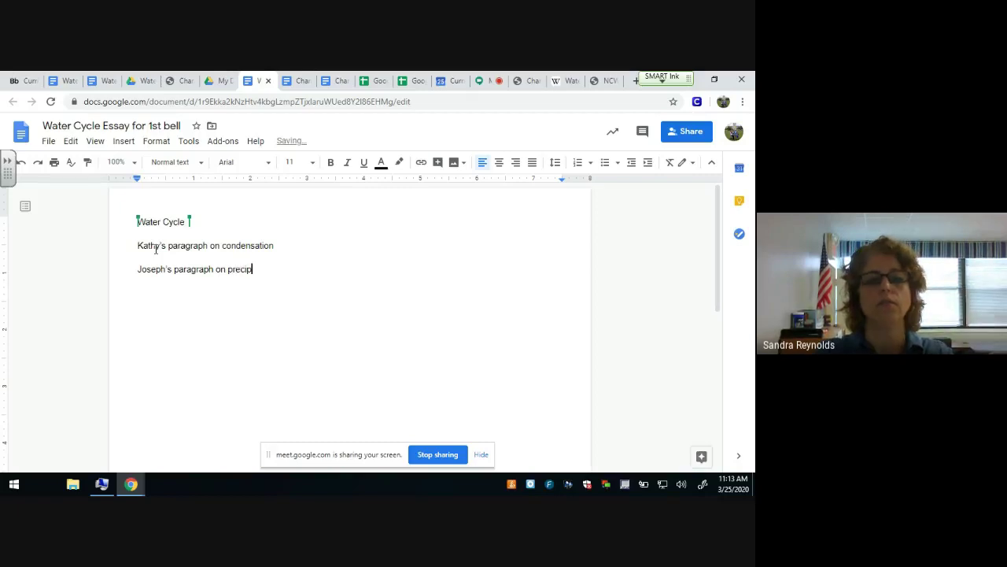
{"action": "type", "text": "atation"}
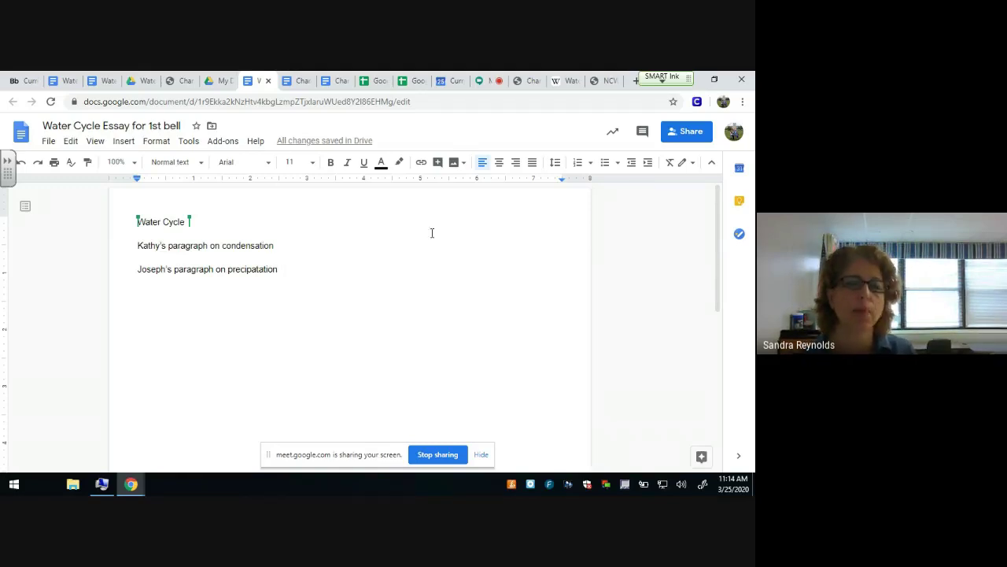
Step: Switch to Google Meet and open the meeting chat, scrolling up through recent messages
{"action": "left_click", "coordinate": [488, 81]}
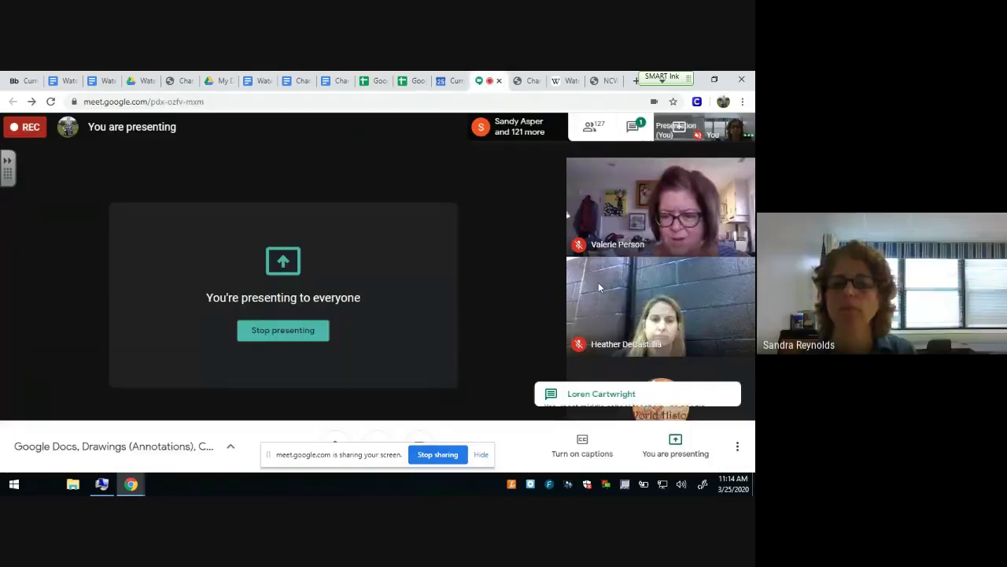
{"action": "left_click", "coordinate": [632, 127]}
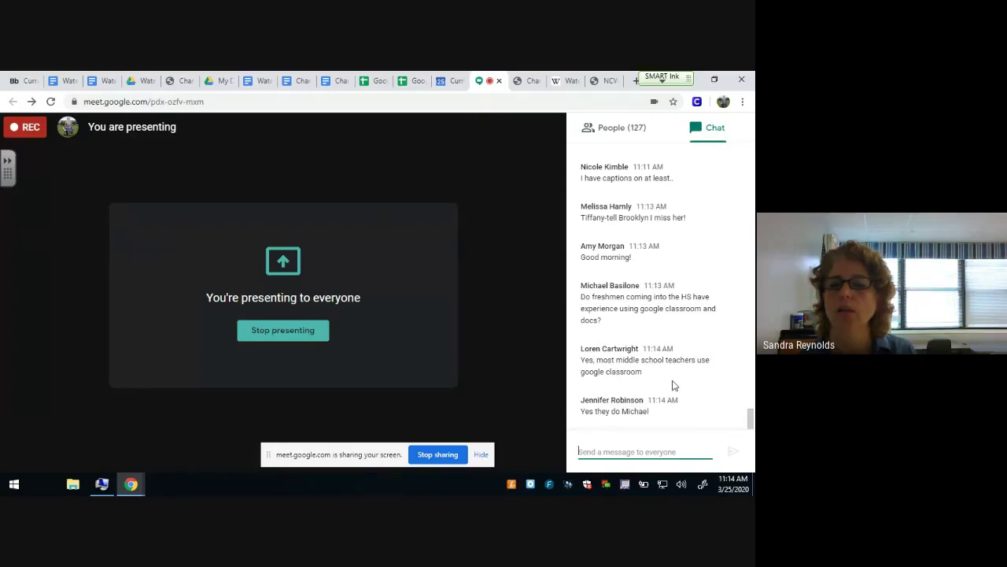
{"action": "scroll", "coordinate": [669, 383], "scroll_direction": "up", "scroll_amount": 1}
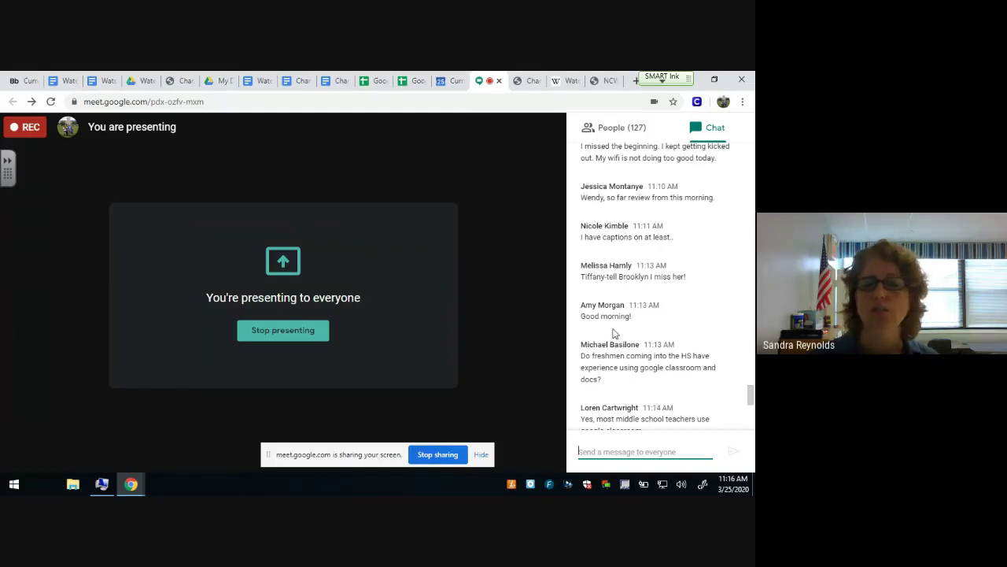
{"action": "scroll", "coordinate": [615, 334], "scroll_direction": "up", "scroll_amount": 3}
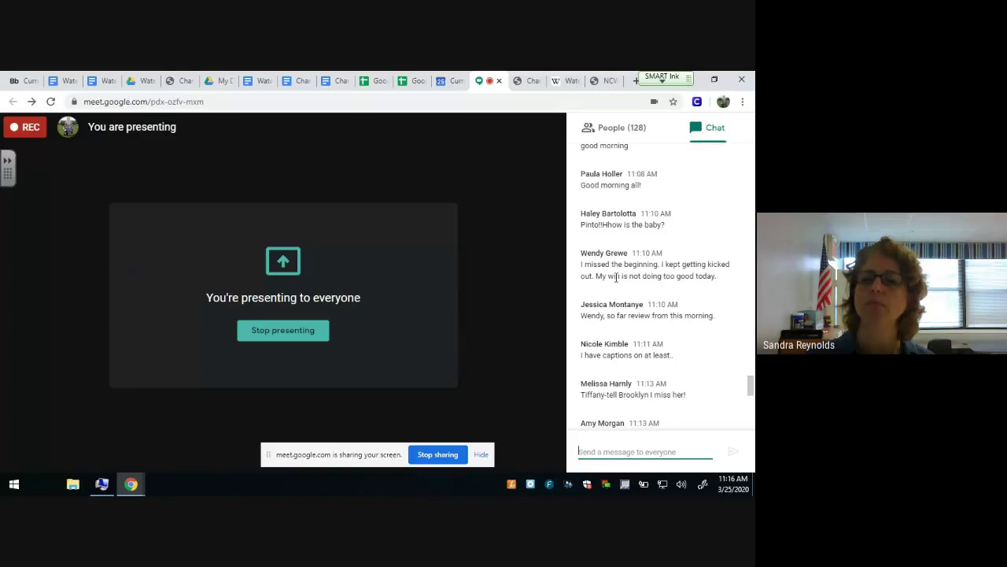
{"action": "scroll", "coordinate": [623, 279], "scroll_direction": "up", "scroll_amount": 1}
{"action": "scroll", "coordinate": [624, 279], "scroll_direction": "up", "scroll_amount": 1}
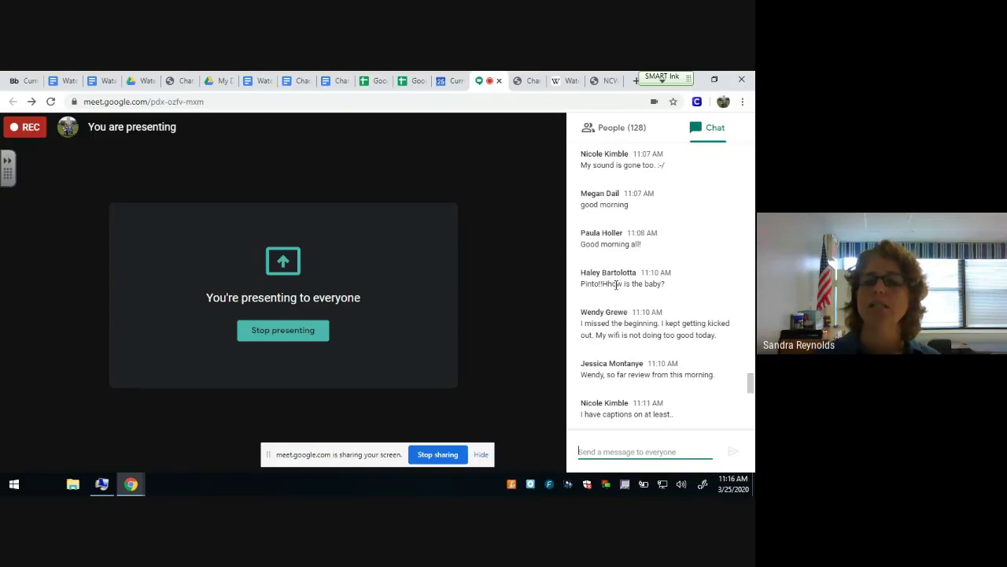
{"action": "scroll", "coordinate": [615, 288], "scroll_direction": "up", "scroll_amount": 1}
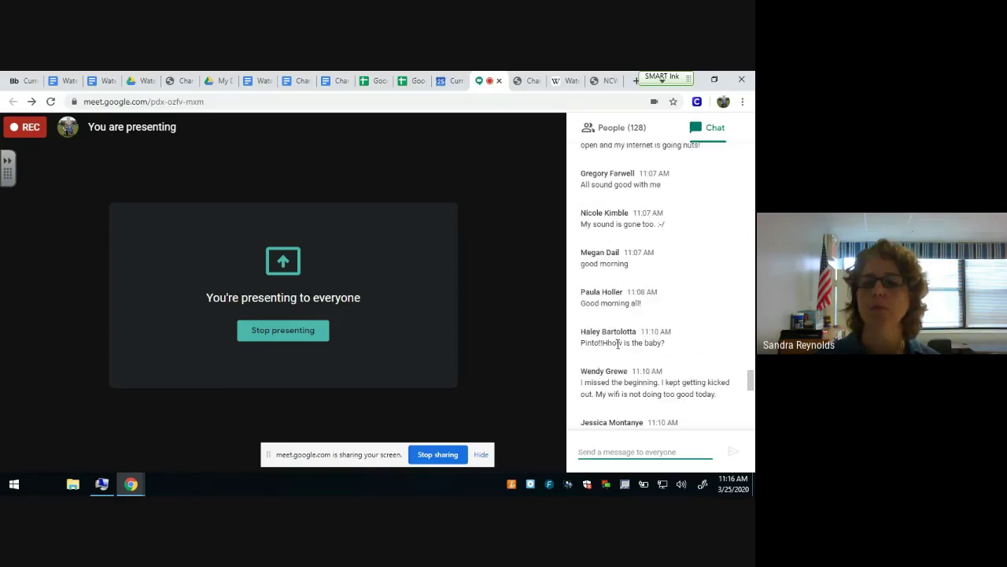
{"action": "scroll", "coordinate": [617, 346], "scroll_direction": "up", "scroll_amount": 1}
{"action": "scroll", "coordinate": [618, 350], "scroll_direction": "up", "scroll_amount": 1}
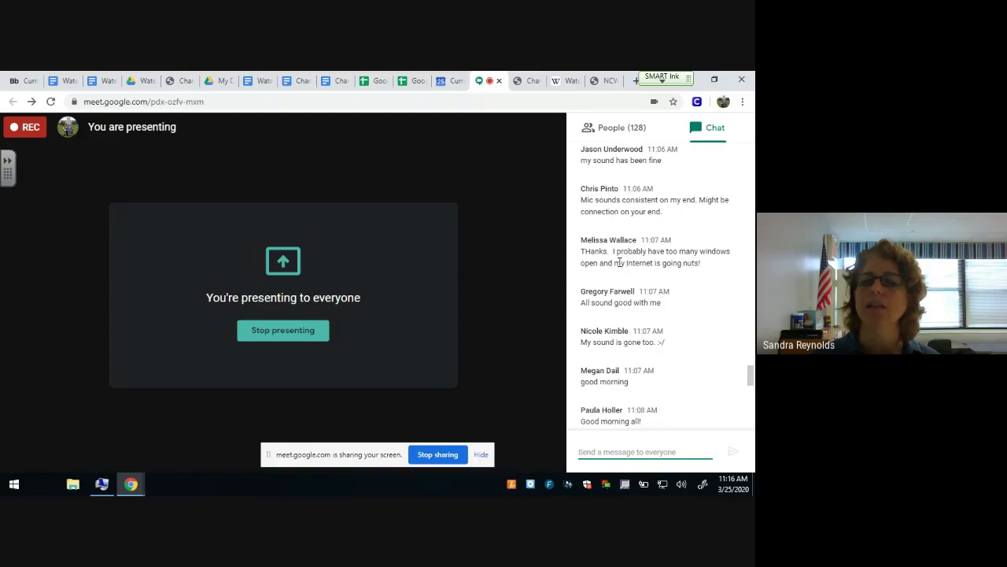
{"action": "scroll", "coordinate": [619, 262], "scroll_direction": "up", "scroll_amount": 1}
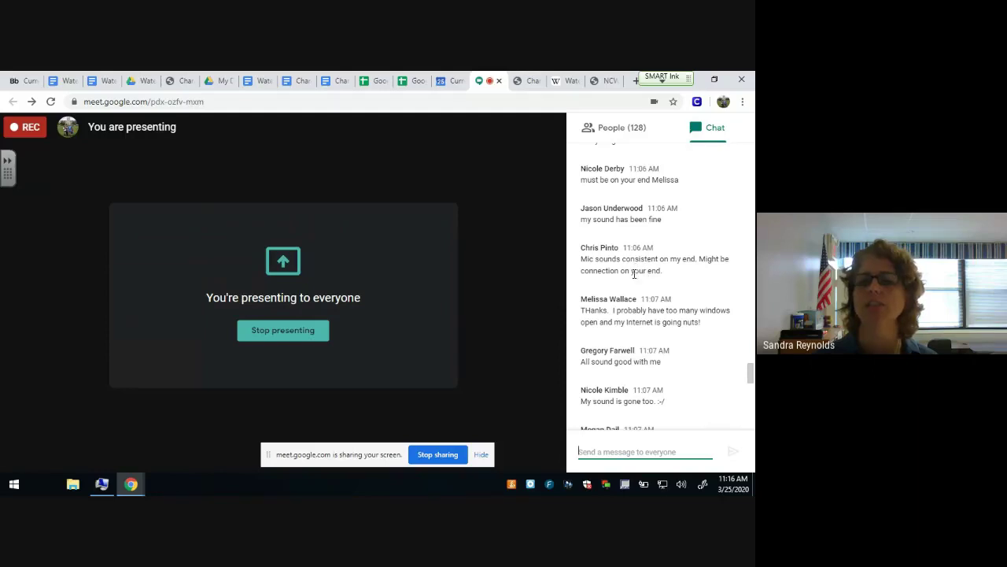
{"action": "scroll", "coordinate": [641, 271], "scroll_direction": "up", "scroll_amount": 1}
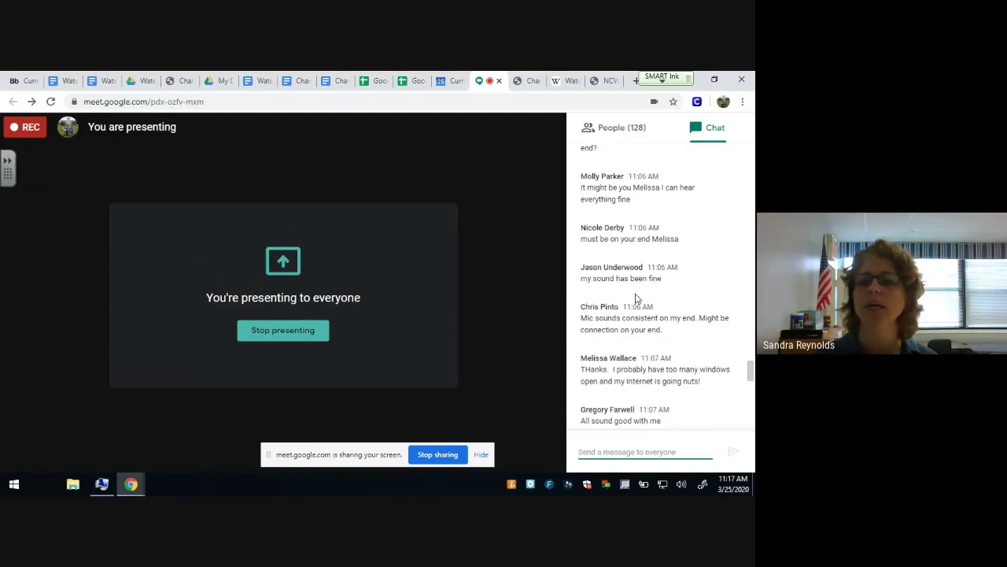
{"action": "scroll", "coordinate": [636, 299], "scroll_direction": "up", "scroll_amount": 2}
{"action": "scroll", "coordinate": [631, 308], "scroll_direction": "up", "scroll_amount": 1}
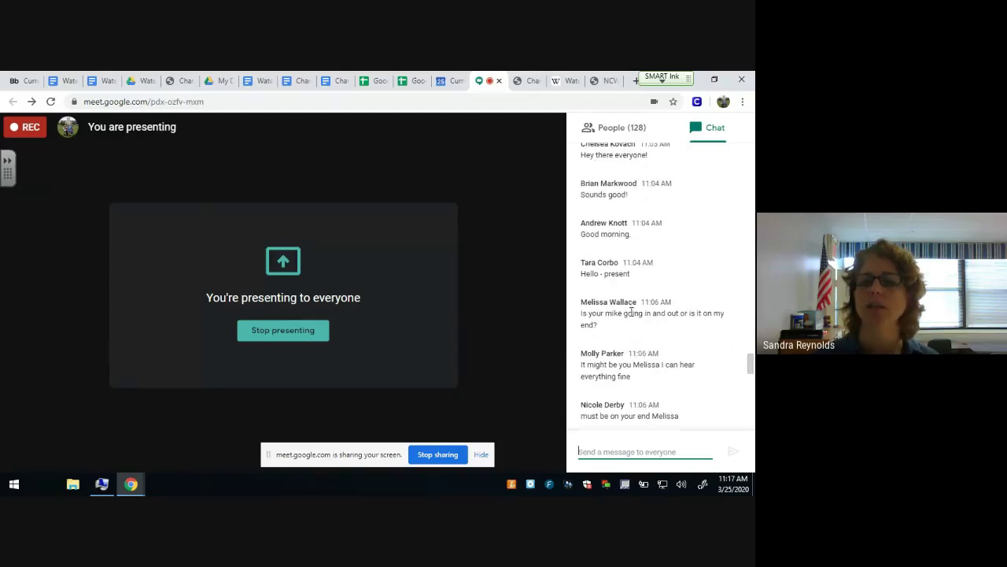
{"action": "scroll", "coordinate": [631, 315], "scroll_direction": "up", "scroll_amount": 4}
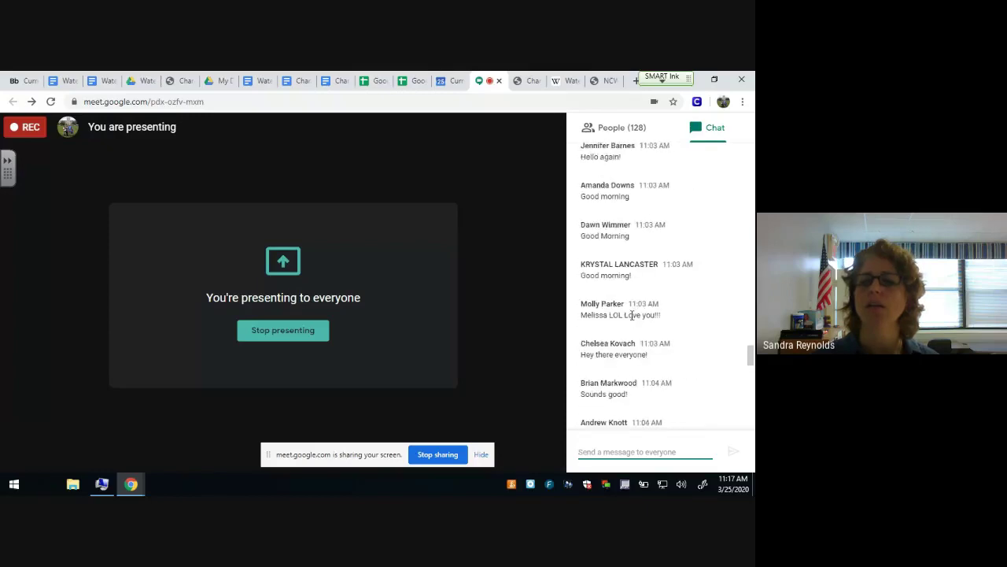
{"action": "scroll", "coordinate": [631, 314], "scroll_direction": "up", "scroll_amount": 4}
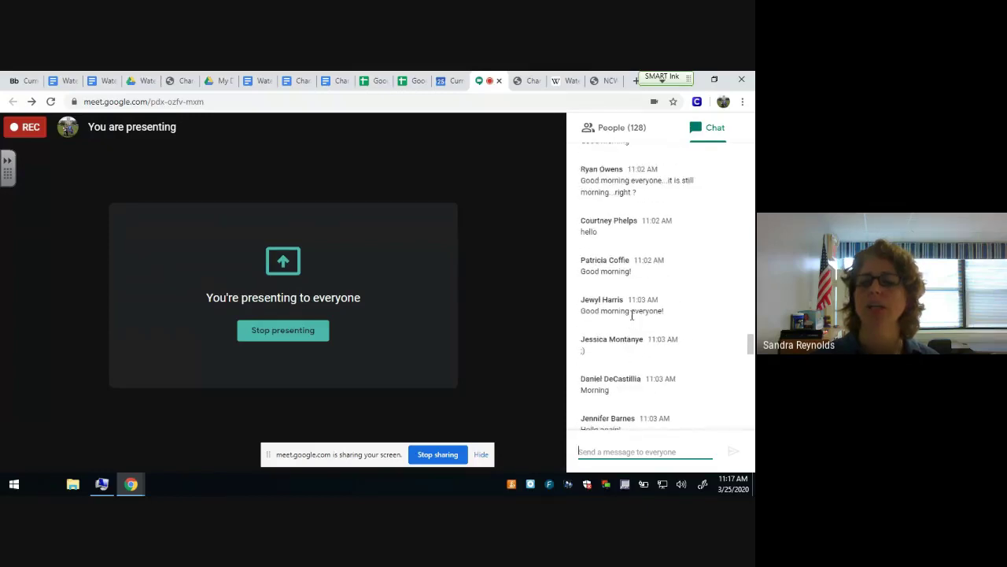
{"action": "scroll", "coordinate": [631, 318], "scroll_direction": "up", "scroll_amount": 4}
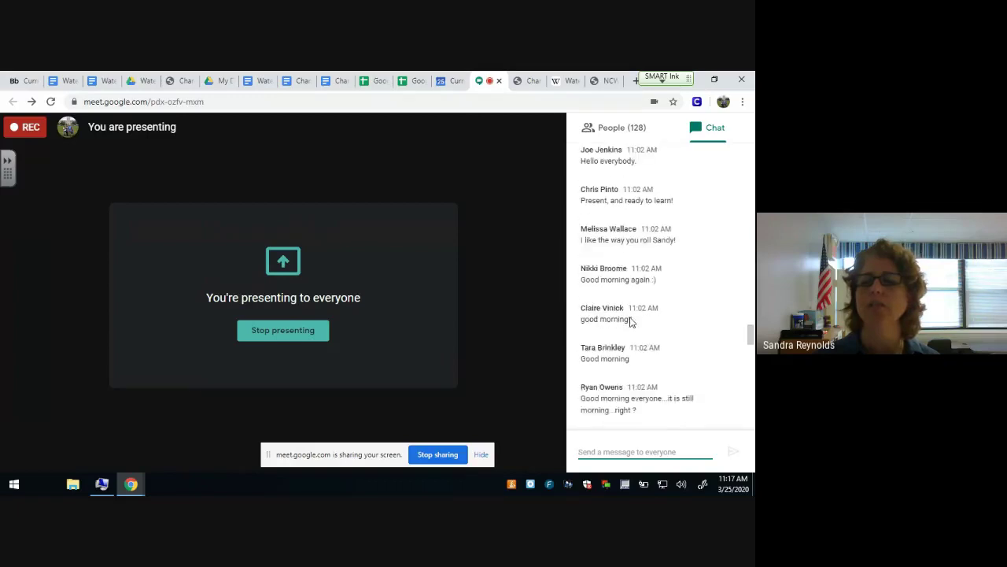
{"action": "scroll", "coordinate": [631, 316], "scroll_direction": "up", "scroll_amount": 5}
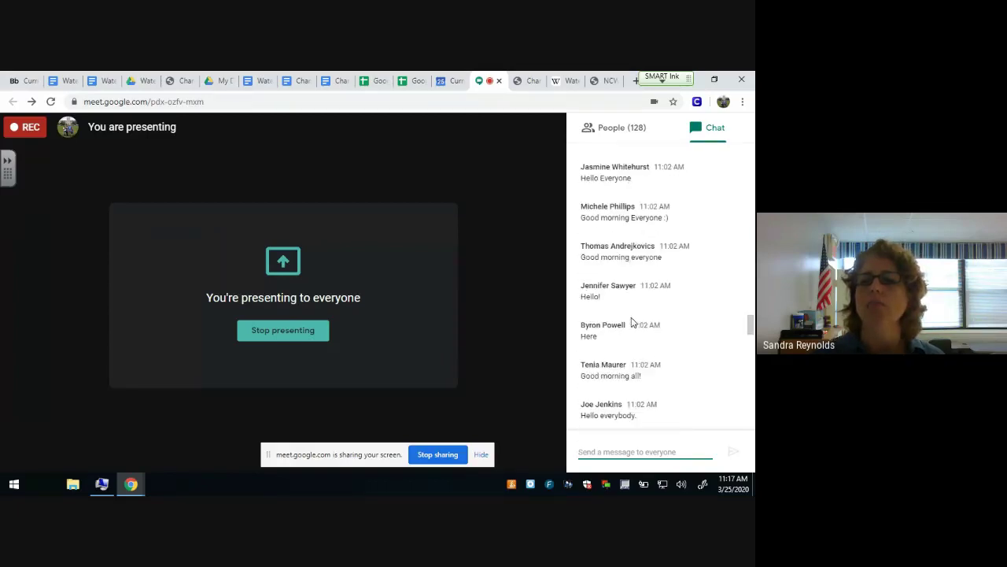
{"action": "scroll", "coordinate": [632, 319], "scroll_direction": "down", "scroll_amount": 10}
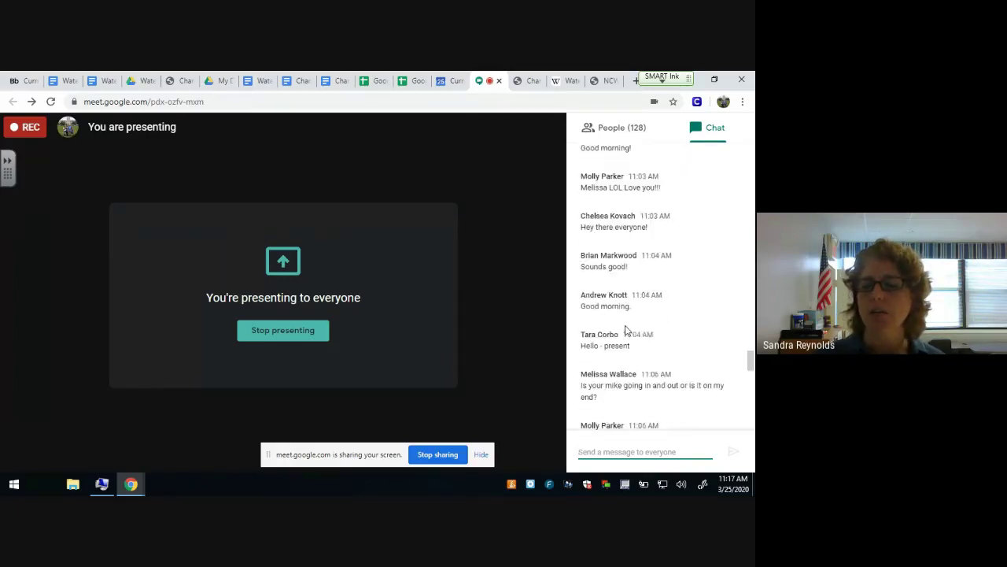
{"action": "scroll", "coordinate": [626, 325], "scroll_direction": "down", "scroll_amount": 8}
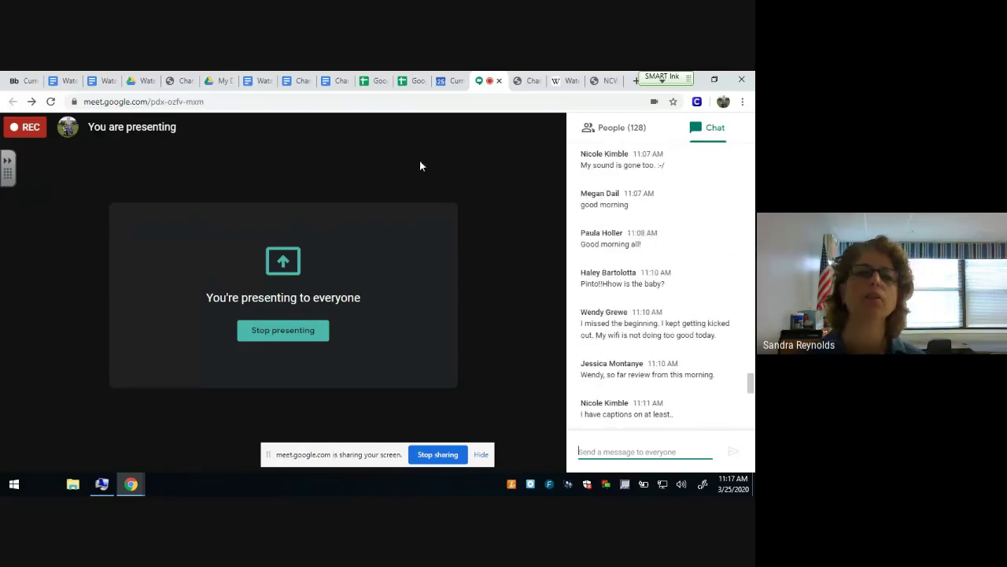
Step: Return to the Water Cycle essay tab and select the condensation heading line
{"action": "left_click", "coordinate": [261, 82]}
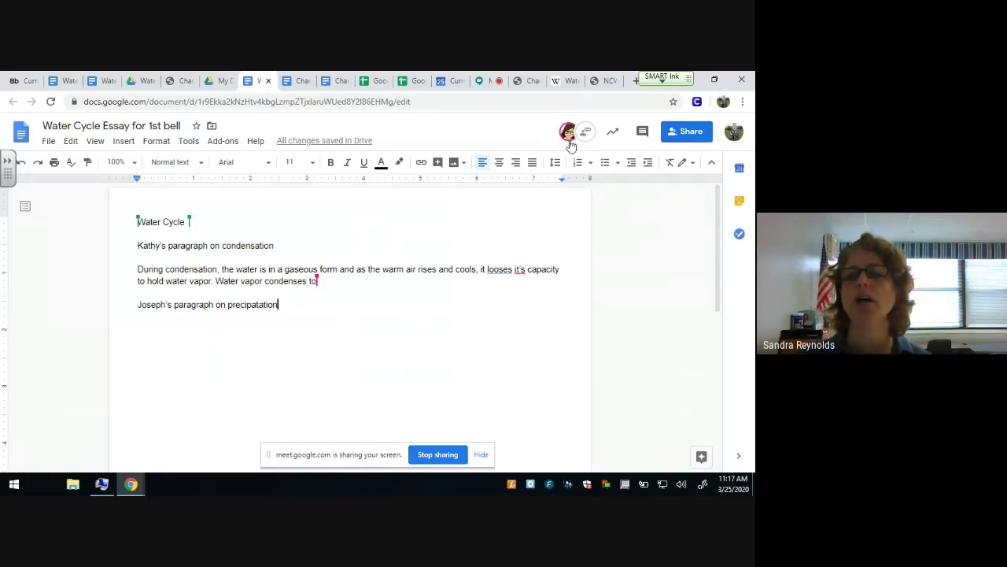
{"action": "mouse_move", "coordinate": [566, 136]}
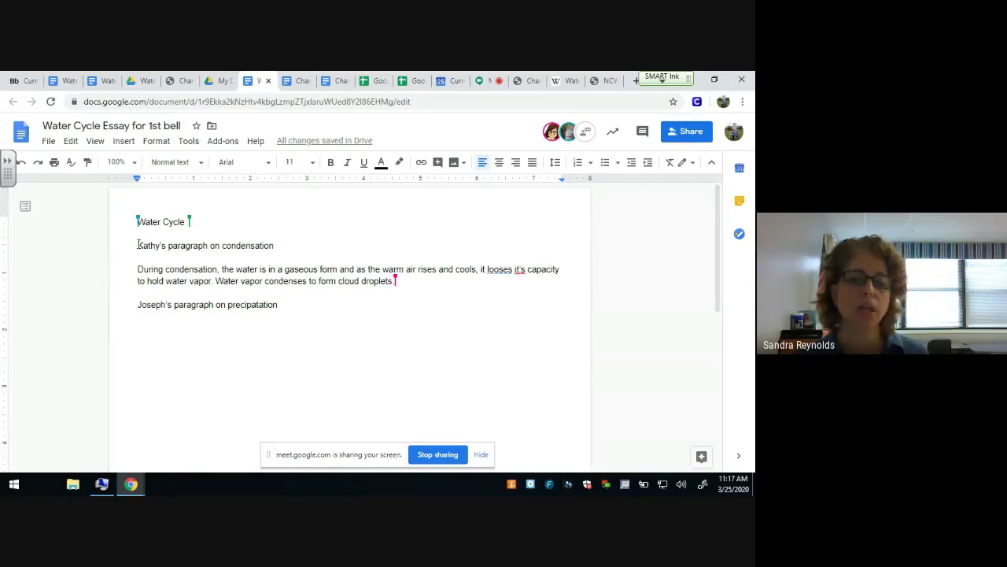
{"action": "left_click_drag", "start_coordinate": [139, 245], "coordinate": [288, 245]}
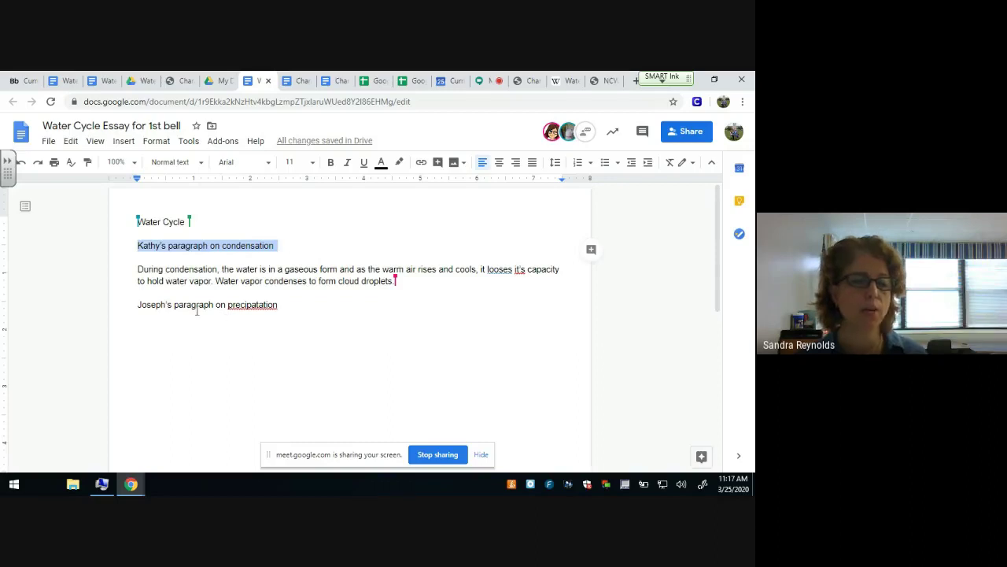
Step: Correct 'precipatation' to 'precipitation' using the spelling suggestion
{"action": "right_click", "coordinate": [245, 306]}
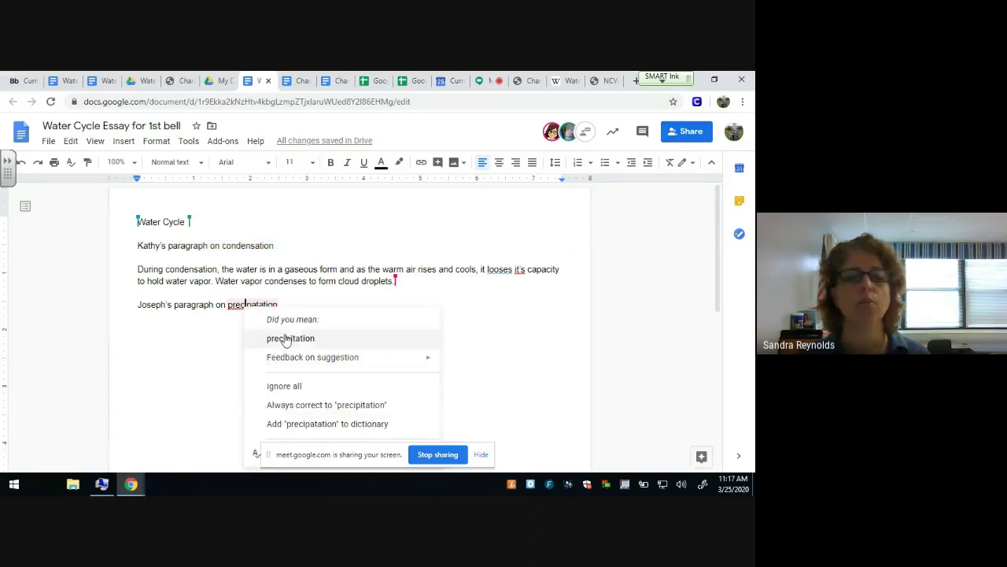
{"action": "left_click", "coordinate": [289, 338]}
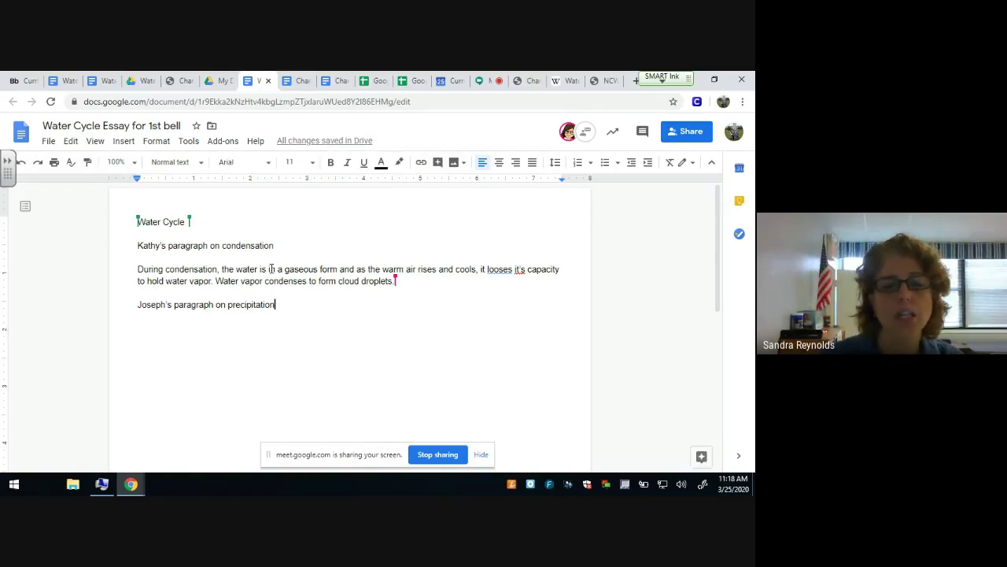
{"action": "left_click", "coordinate": [52, 139]}
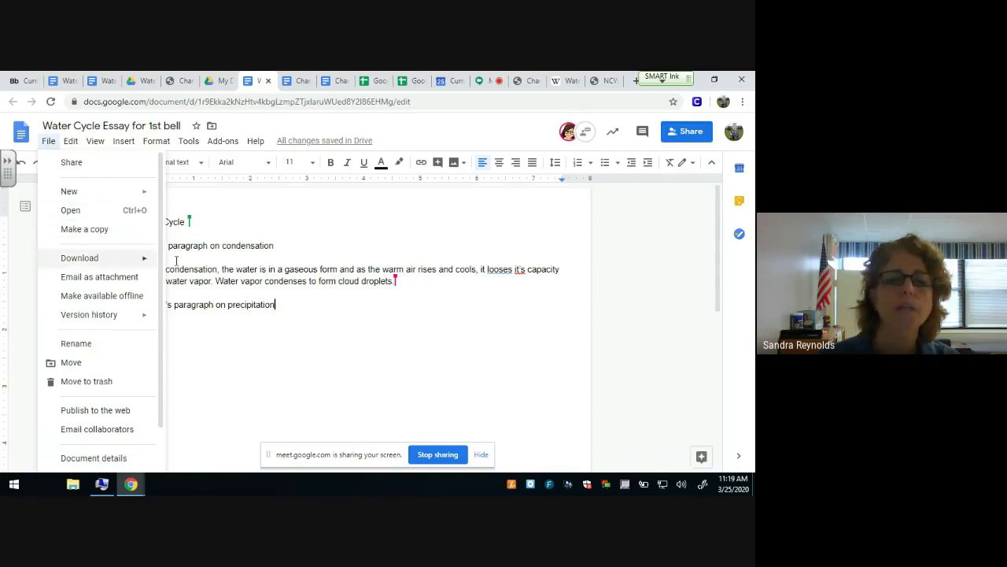
{"action": "left_click", "coordinate": [308, 142]}
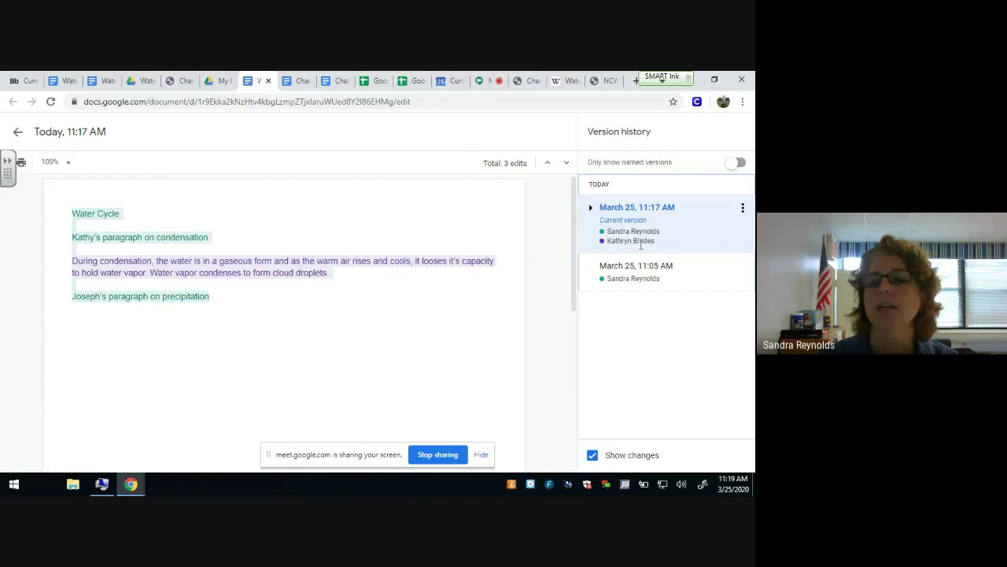
{"action": "left_click", "coordinate": [638, 269]}
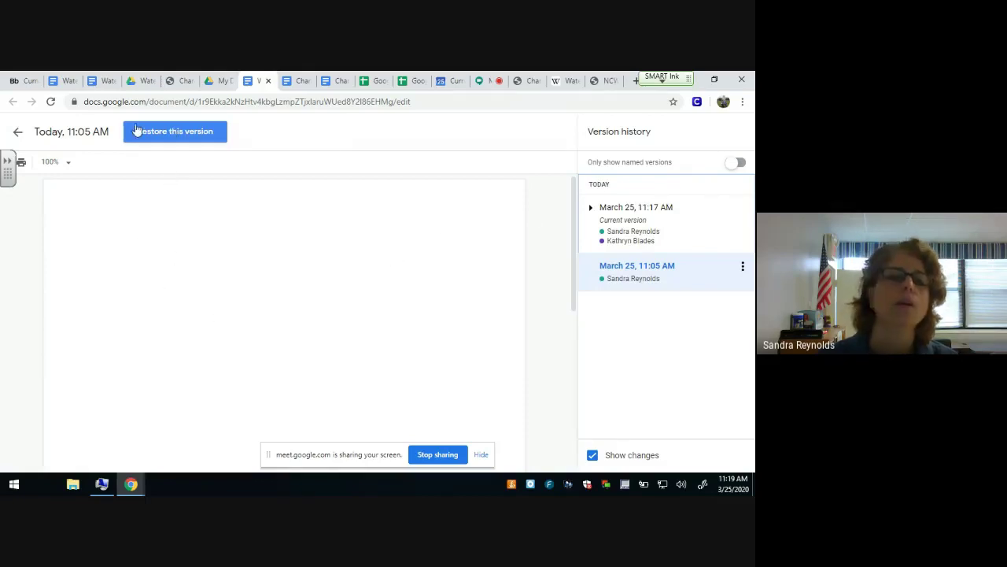
{"action": "left_click", "coordinate": [14, 132]}
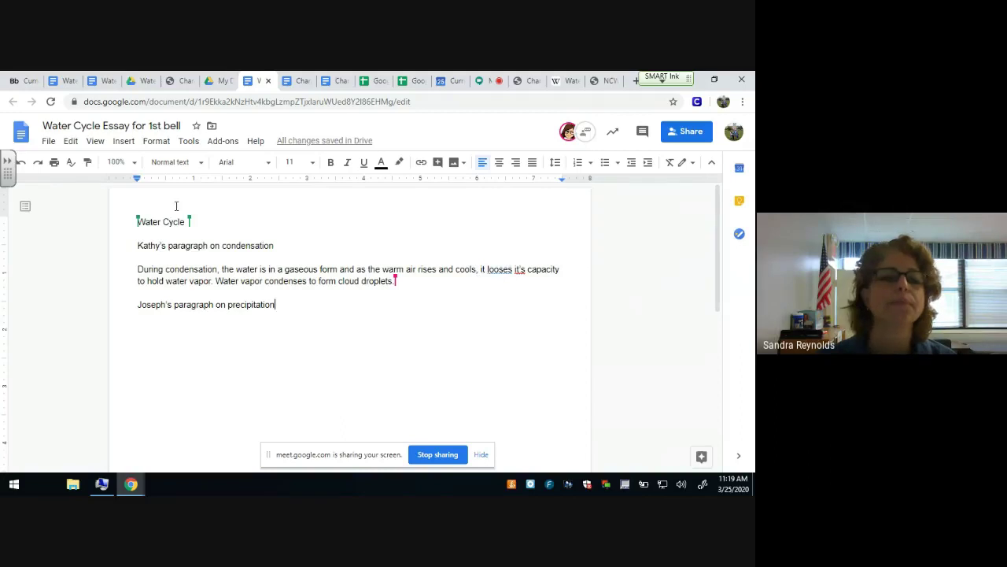
Step: Star and unstar the essay, then bring up its move-to-folder dialog
{"action": "left_click", "coordinate": [49, 140]}
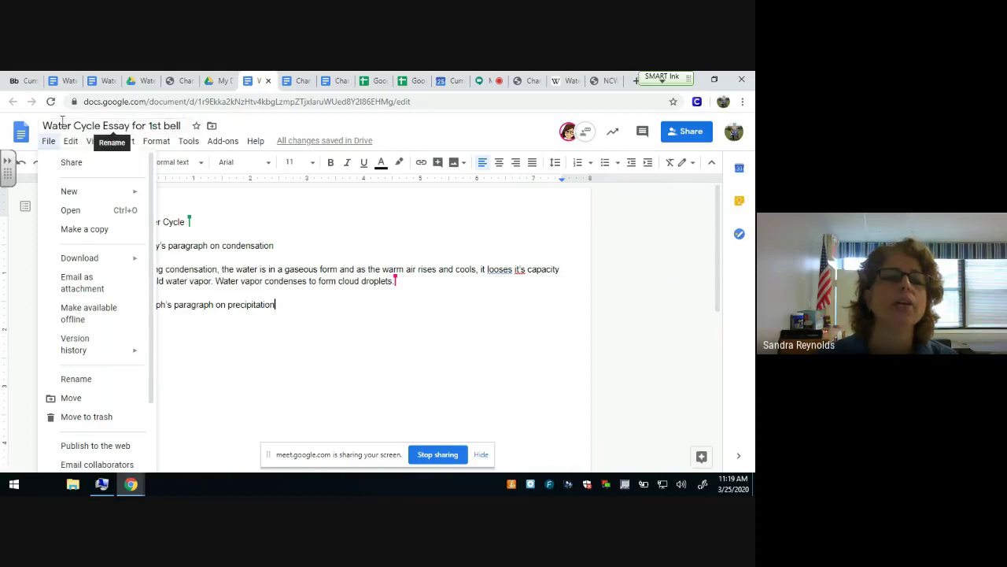
{"action": "left_click", "coordinate": [197, 128]}
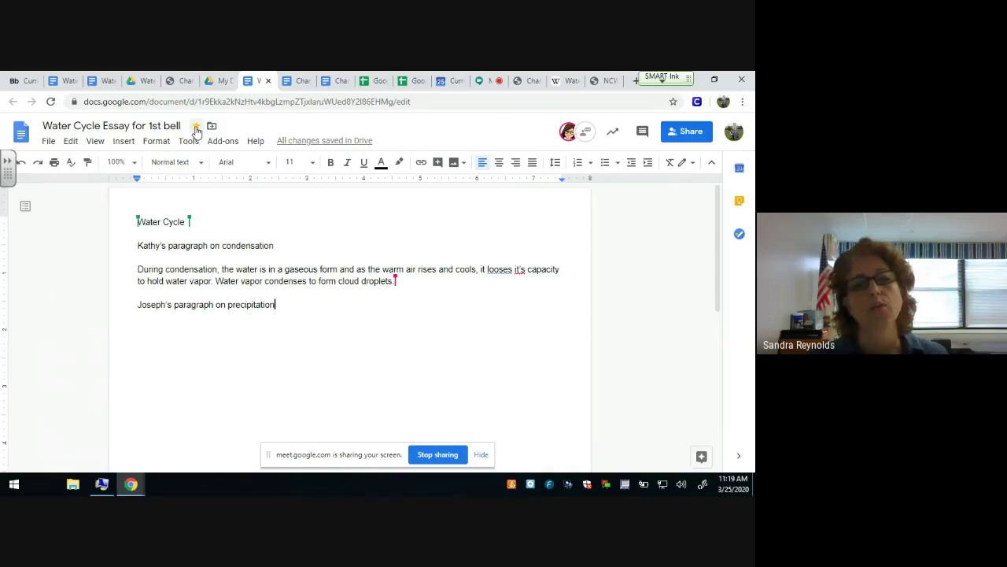
{"action": "left_click", "coordinate": [197, 128]}
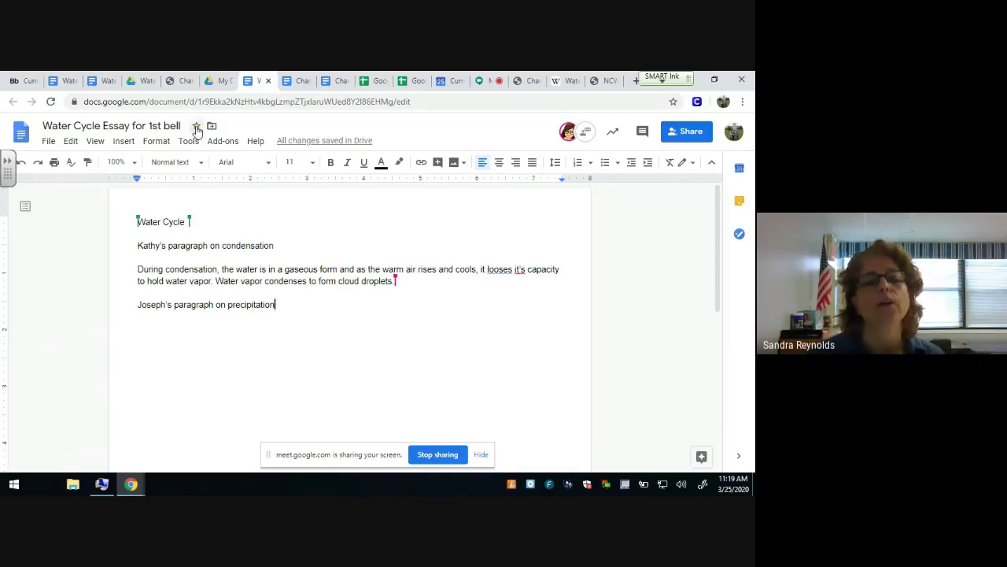
{"action": "left_click", "coordinate": [212, 128]}
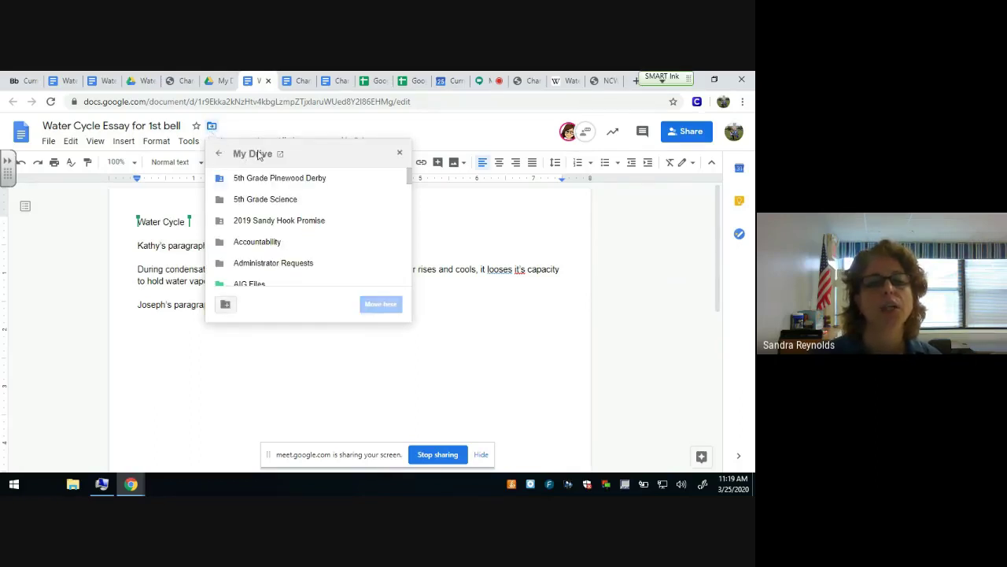
Step: Create a 'Water Cycle Essays' folder inside 5th Grade Science and move the essay into it
{"action": "left_click", "coordinate": [288, 201]}
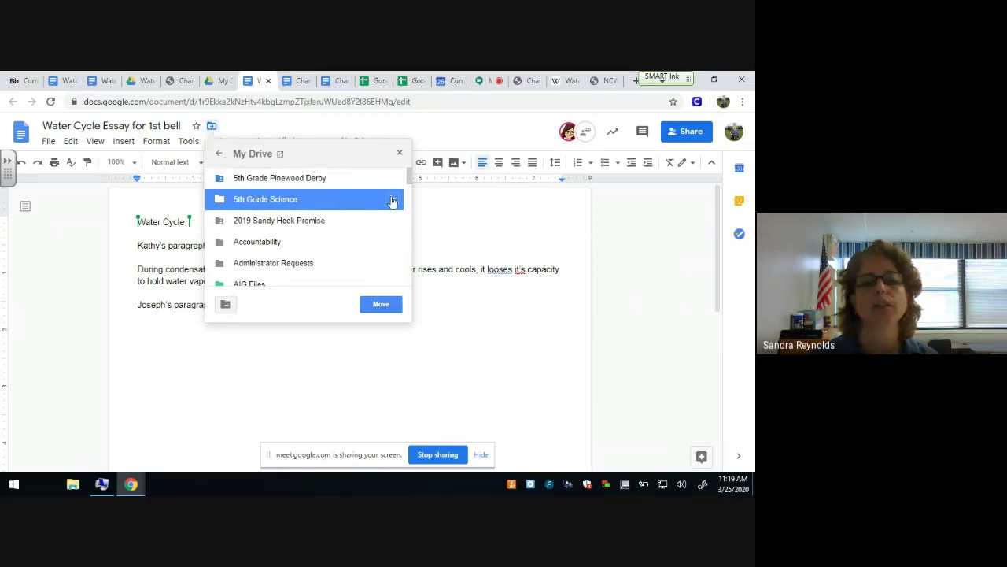
{"action": "left_click", "coordinate": [391, 198]}
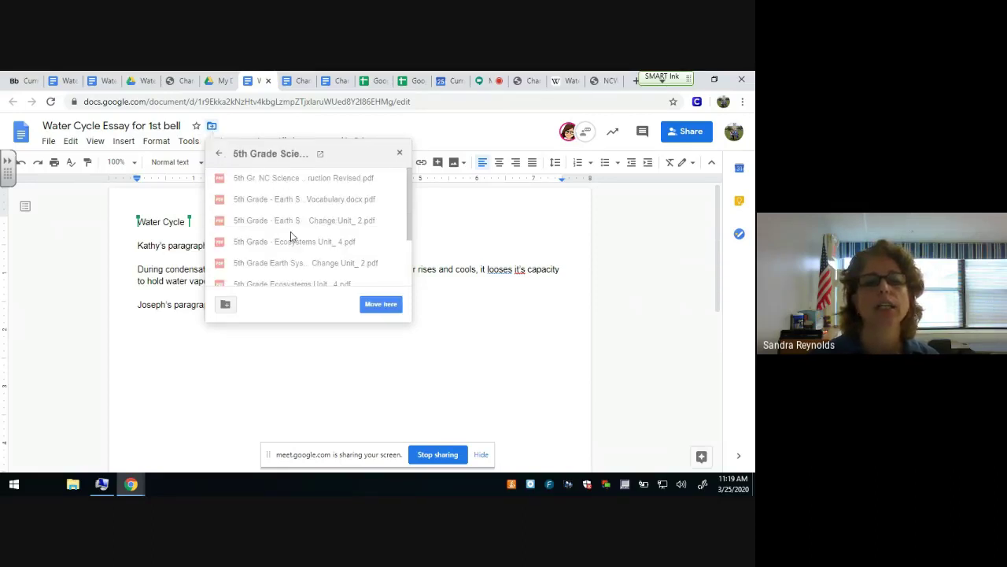
{"action": "left_click", "coordinate": [224, 306]}
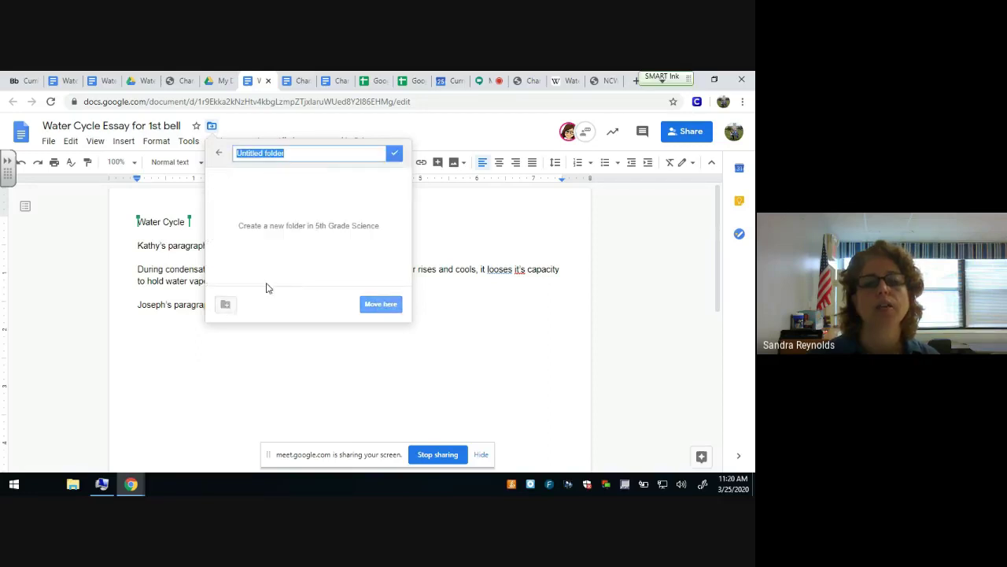
{"action": "type", "text": "W"}
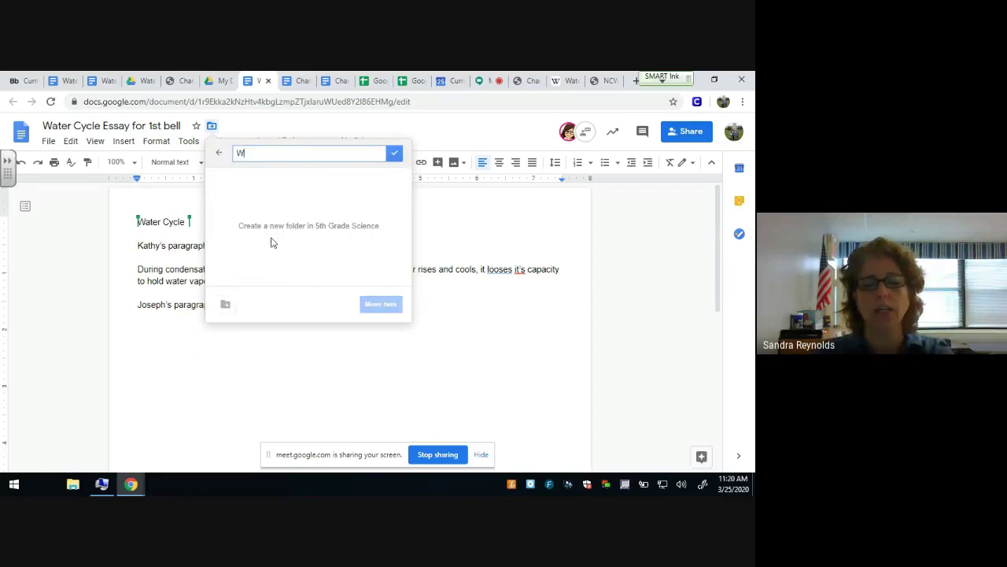
{"action": "type", "text": "ater Cycle Essays"}
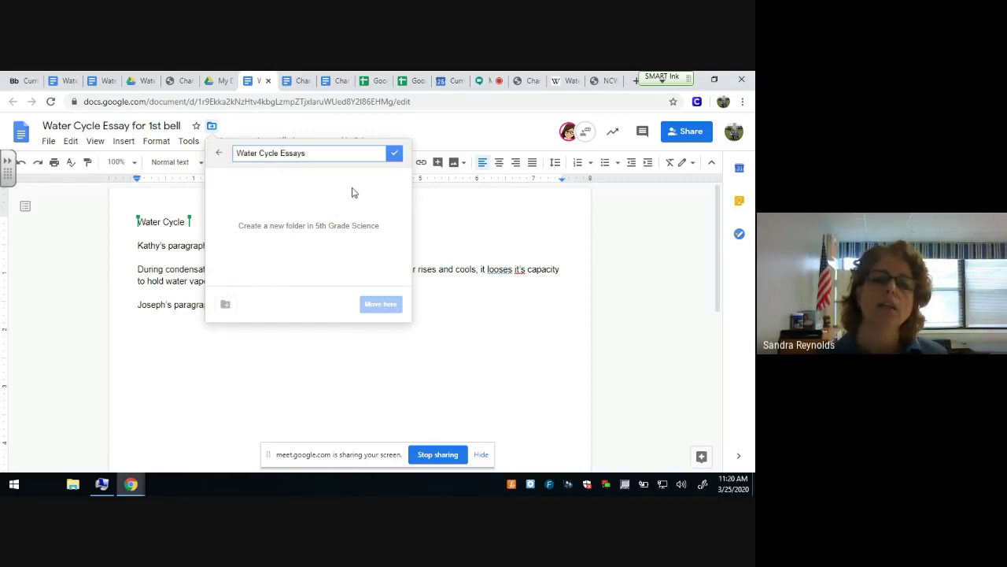
{"action": "left_click", "coordinate": [394, 154]}
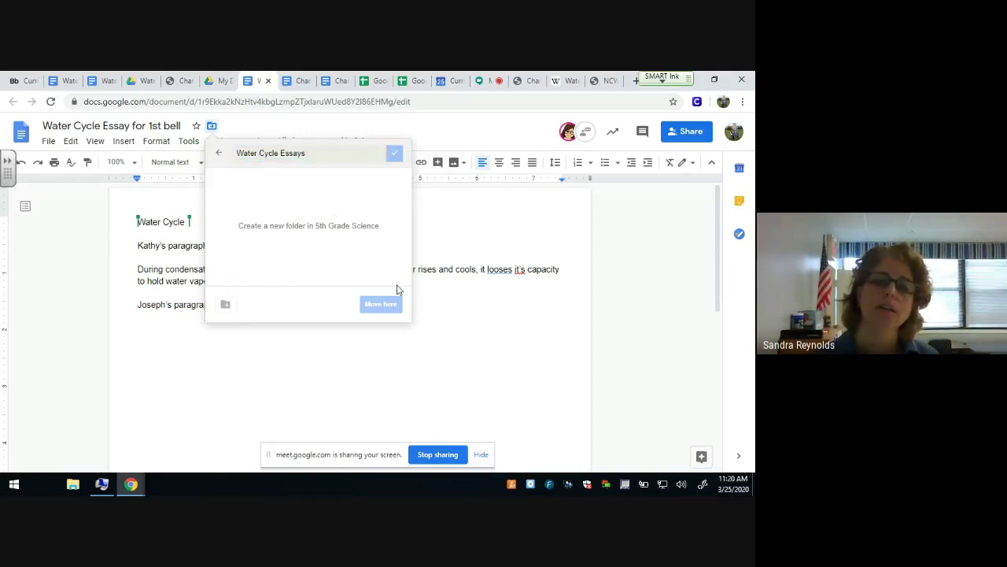
{"action": "left_click", "coordinate": [393, 303]}
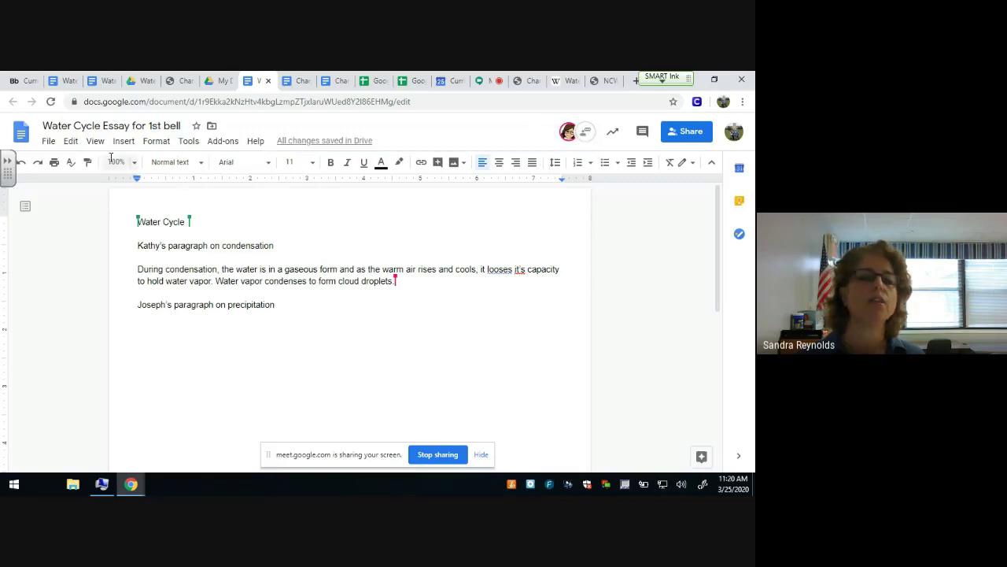
{"action": "left_click", "coordinate": [48, 140]}
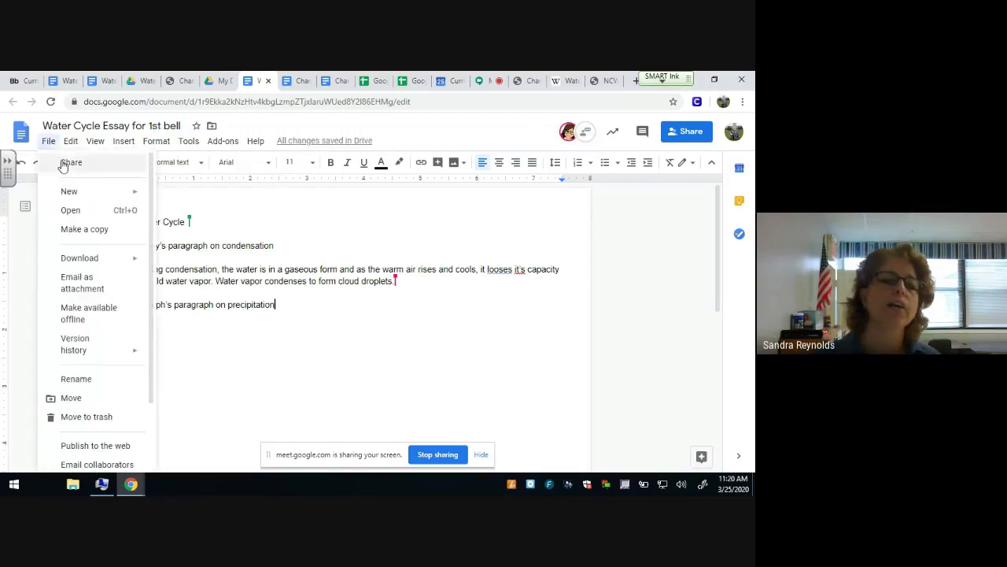
Step: Make a copy of the essay and rename it 'Water Cycle Essay for 2nd bell'
{"action": "mouse_move", "coordinate": [68, 195]}
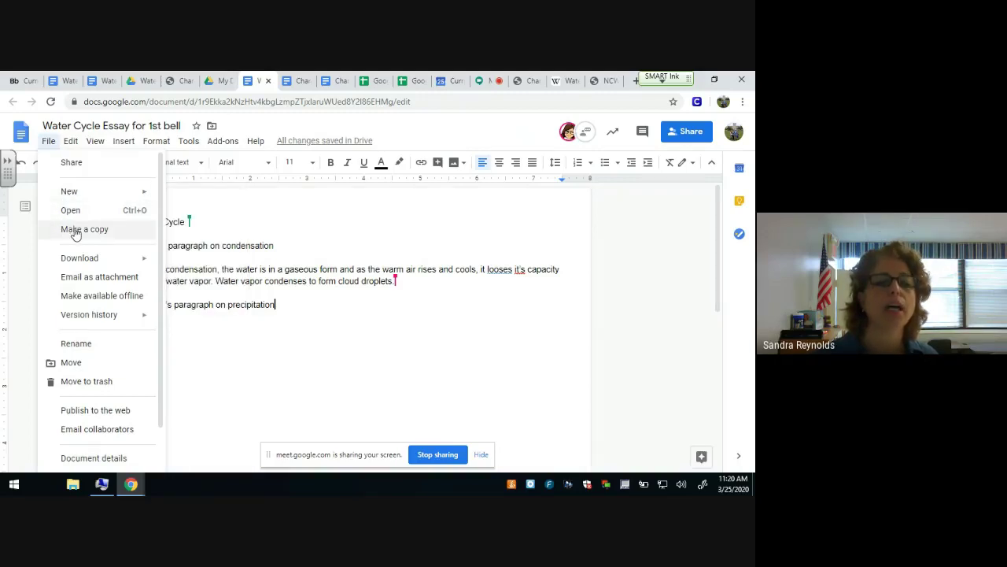
{"action": "left_click", "coordinate": [76, 229]}
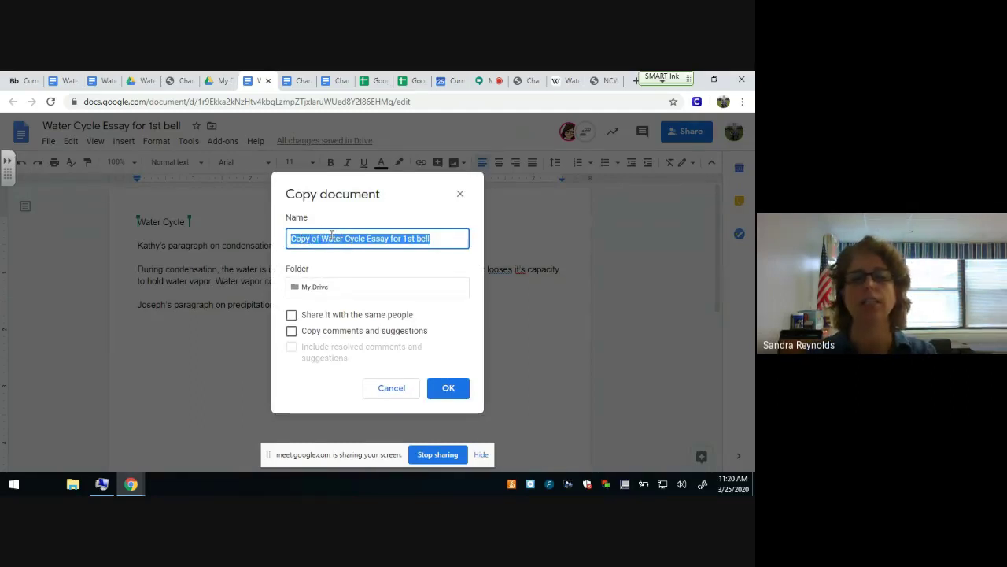
{"action": "left_click", "coordinate": [322, 238]}
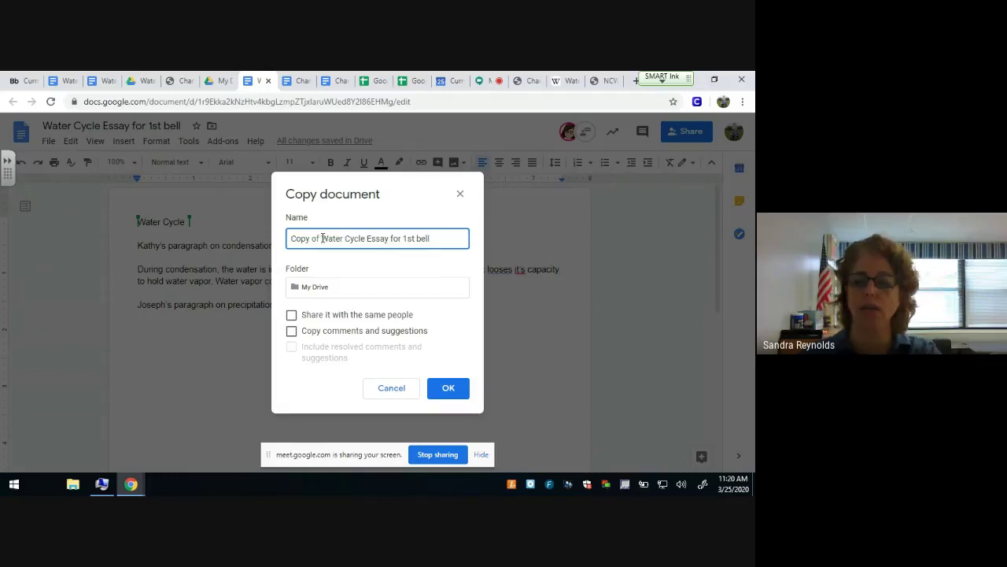
{"action": "key", "text": "BackSpace"}
{"action": "key", "text": "BackSpace"}
{"action": "key", "text": "BackSpace"}
{"action": "key", "text": "BackSpace"}
{"action": "key", "text": "BackSpace"}
{"action": "key", "text": "BackSpace"}
{"action": "key", "text": "BackSpace"}
{"action": "key", "text": "BackSpace"}
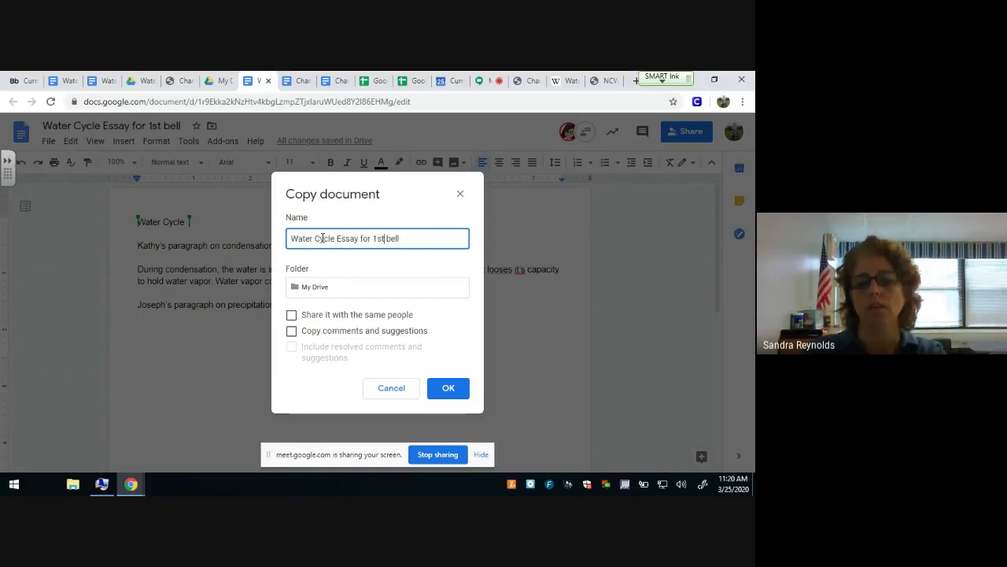
{"action": "key", "text": "BackSpace"}
{"action": "key", "text": "BackSpace"}
{"action": "key", "text": "BackSpace"}
{"action": "type", "text": "2nd"}
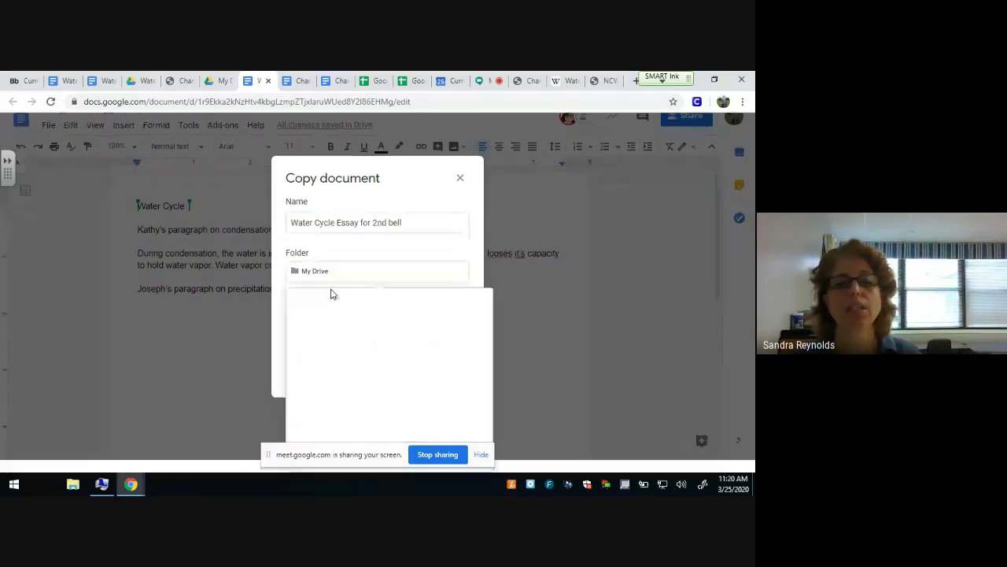
Step: Browse My Drive into the 5th Grade Science folder as the copy's destination
{"action": "left_click", "coordinate": [332, 289]}
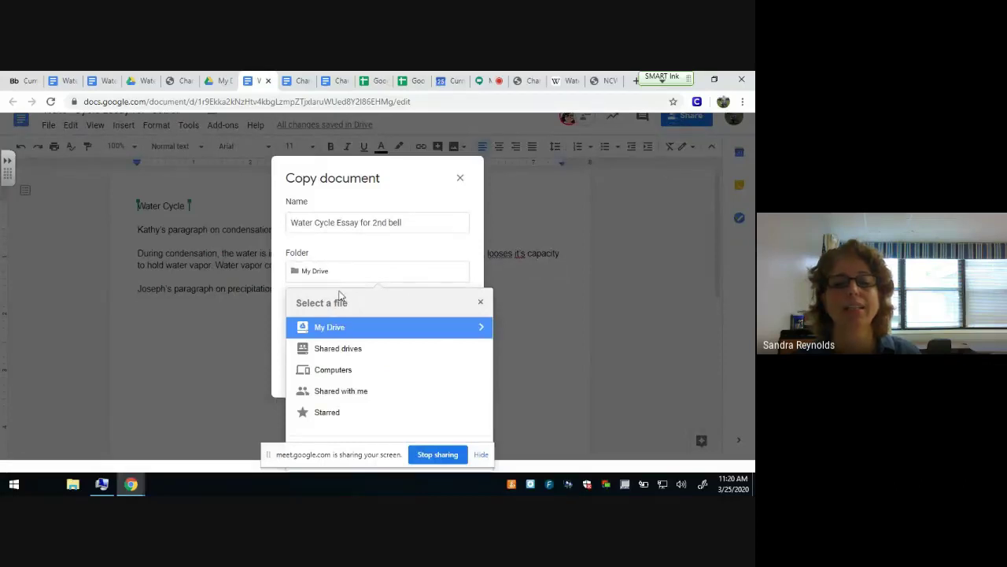
{"action": "left_click", "coordinate": [476, 328]}
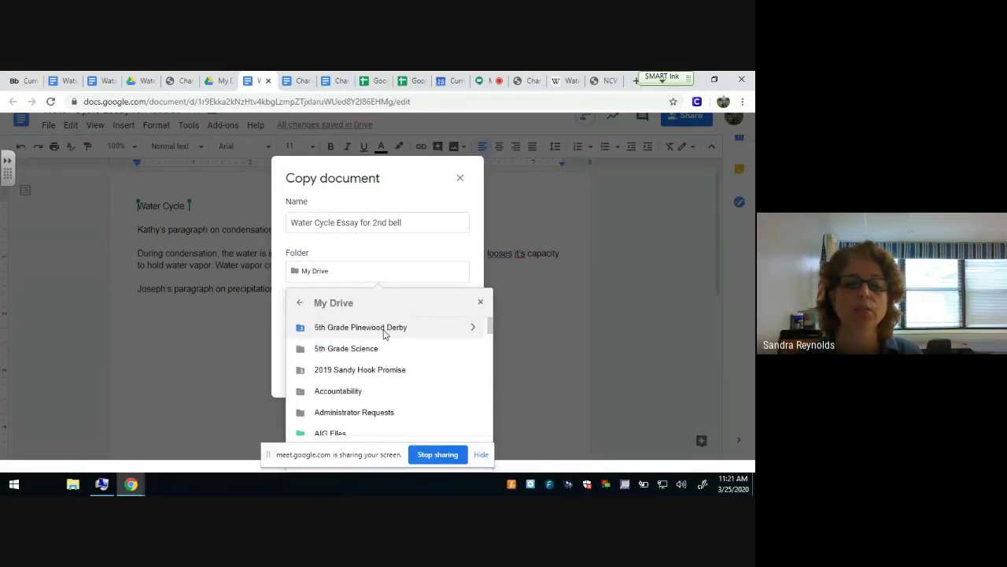
{"action": "double_click", "coordinate": [373, 350]}
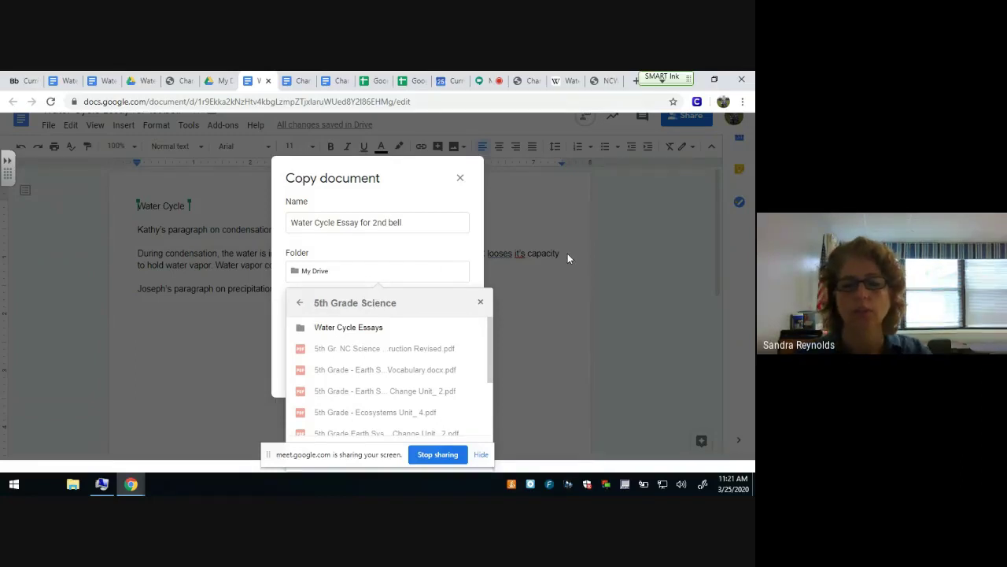
{"action": "key", "text": "ctrl+minus"}
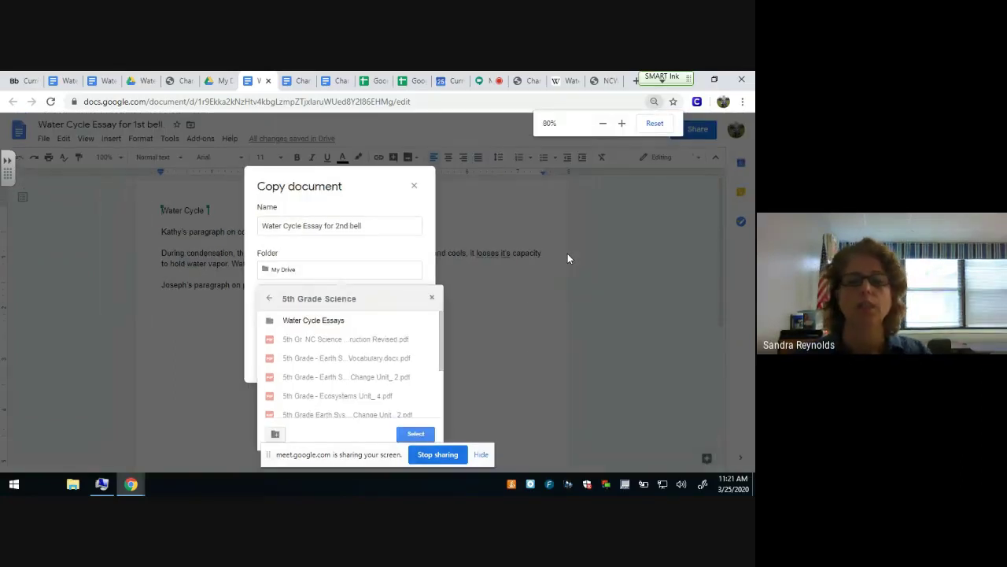
{"action": "key", "text": "ctrl+minus"}
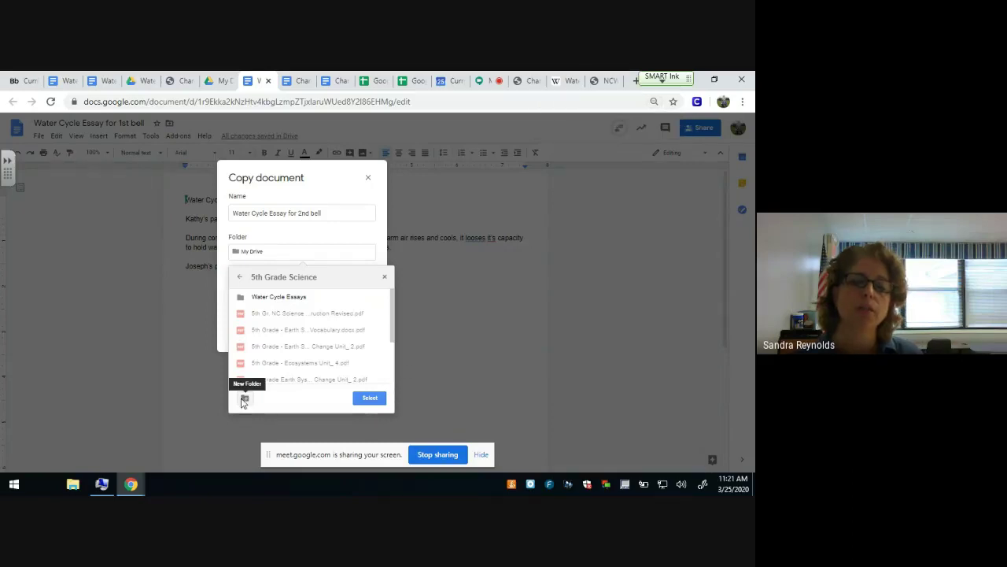
Step: Create a 'Water Cycle 2nd bell' folder there, select it and confirm the copy
{"action": "left_click", "coordinate": [245, 399]}
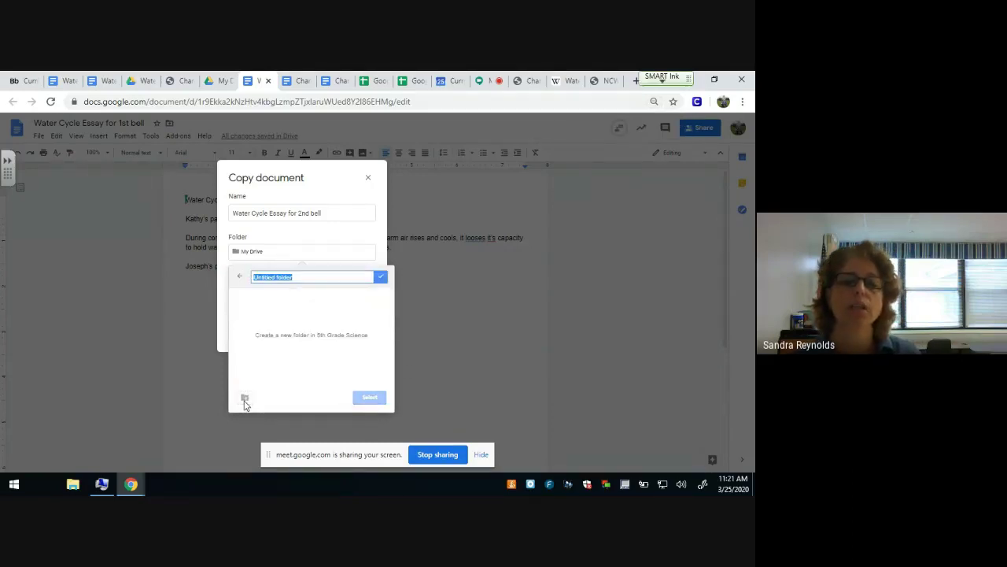
{"action": "type", "text": "Water"}
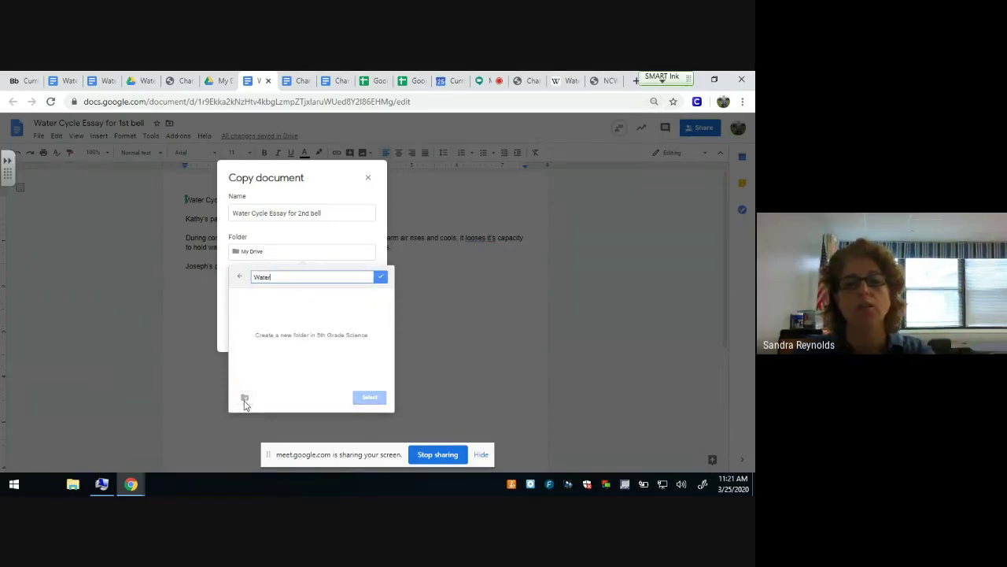
{"action": "type", "text": " Cycle "}
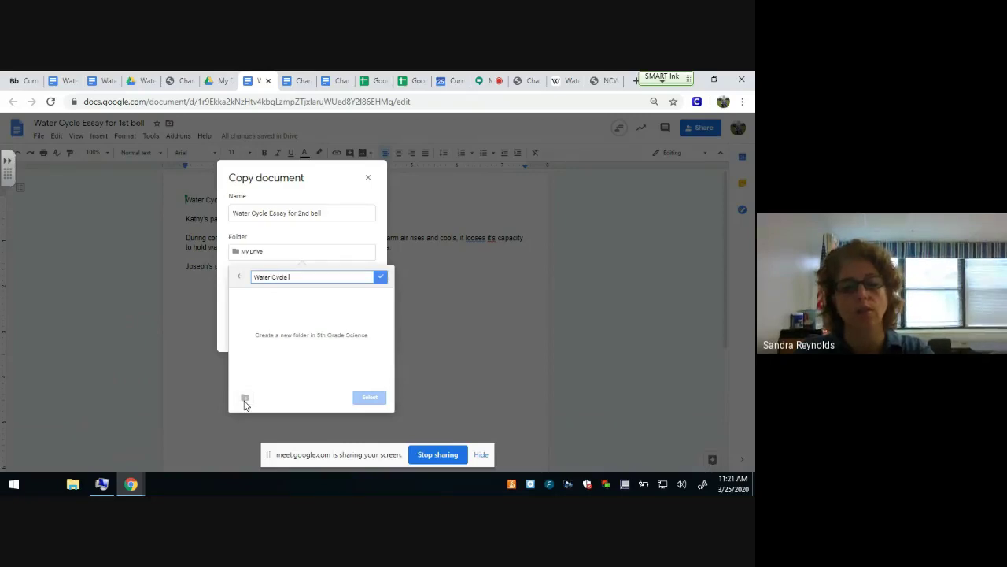
{"action": "type", "text": "2nd bell"}
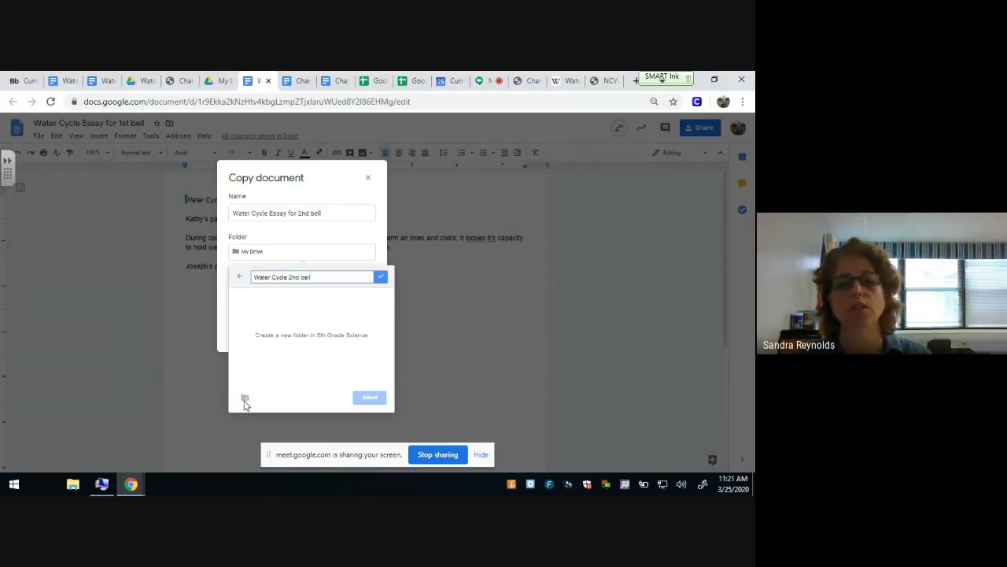
{"action": "left_click", "coordinate": [381, 276]}
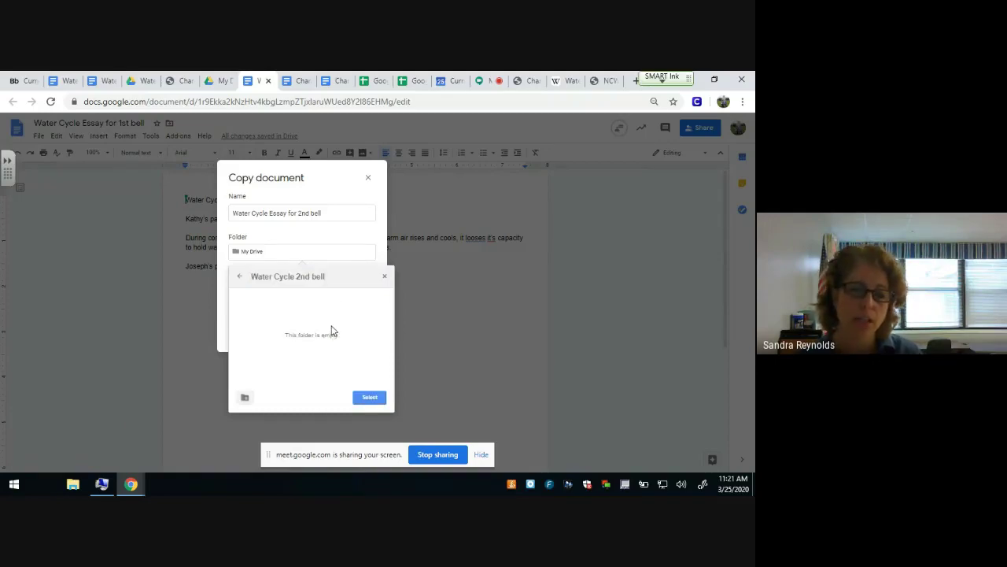
{"action": "left_click", "coordinate": [370, 398]}
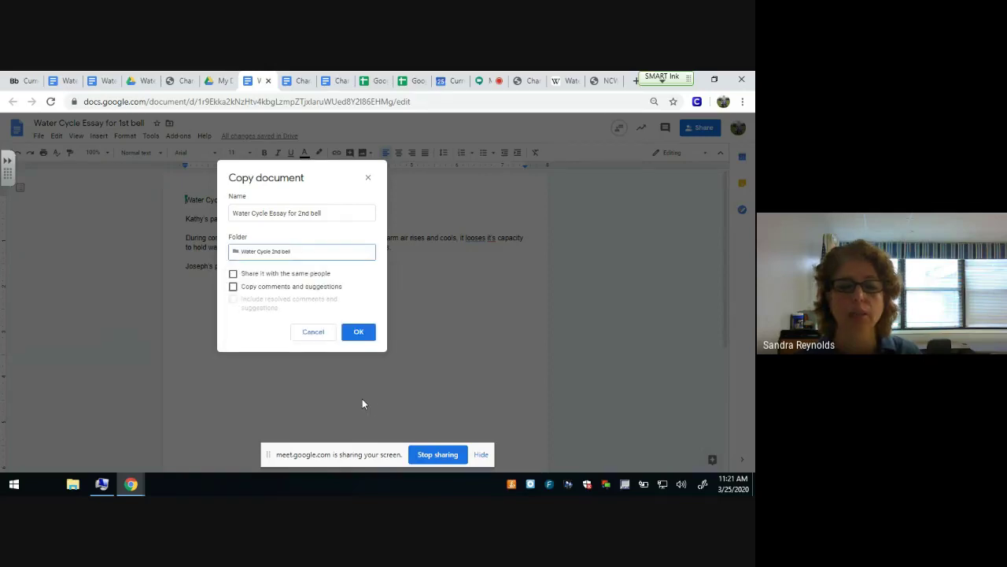
{"action": "left_click", "coordinate": [355, 333]}
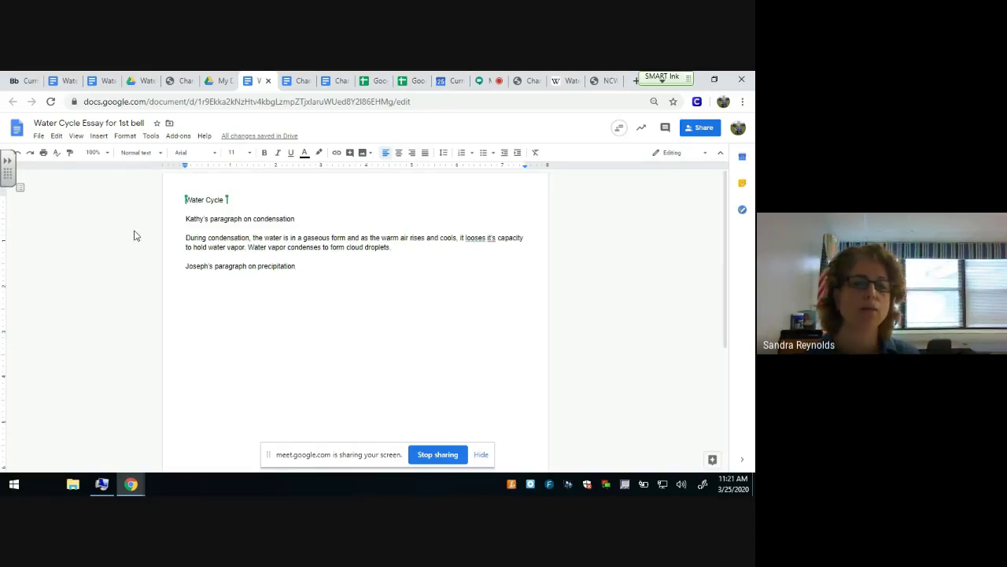
Step: Open the File menu and show the Download format submenu
{"action": "left_click", "coordinate": [39, 137]}
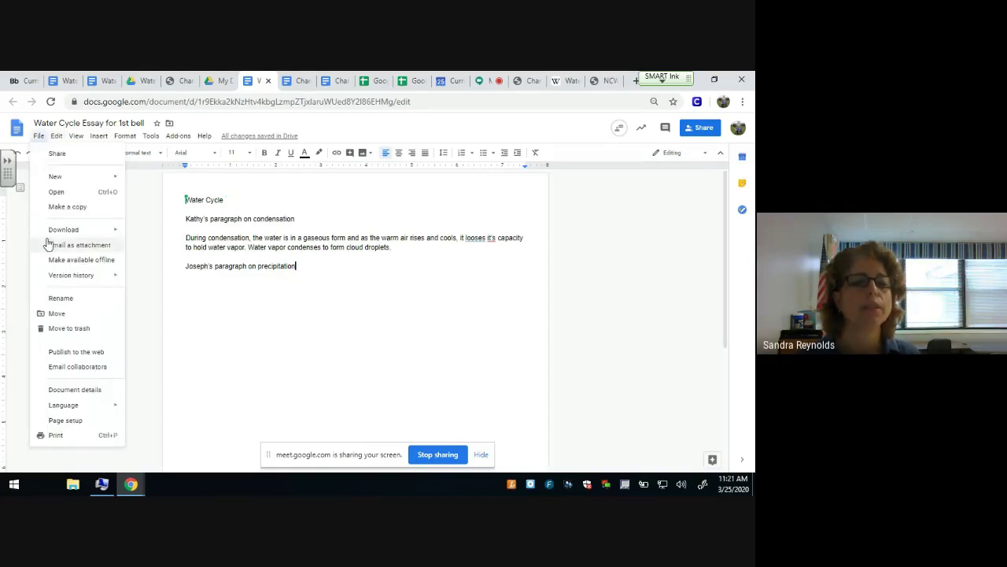
{"action": "mouse_move", "coordinate": [54, 232]}
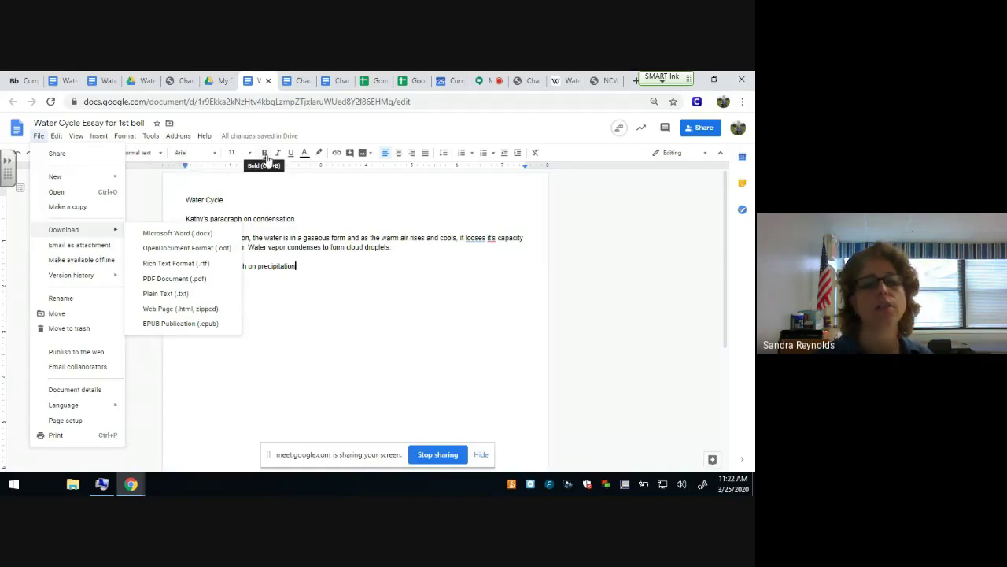
Step: Zoom the browser view in two steps with Ctrl+Plus so the essay appears larger
{"action": "mouse_move", "coordinate": [192, 142]}
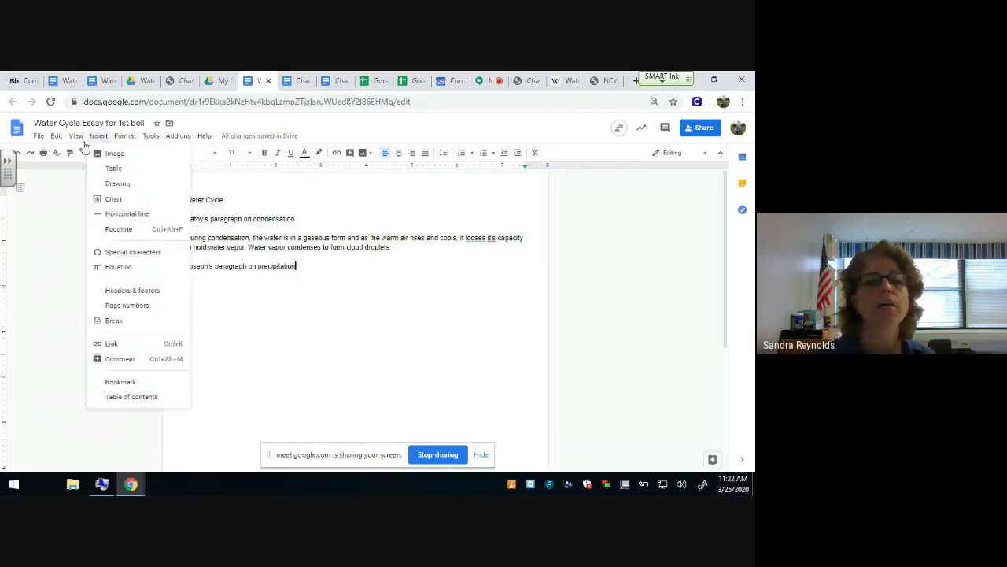
{"action": "mouse_move", "coordinate": [98, 136]}
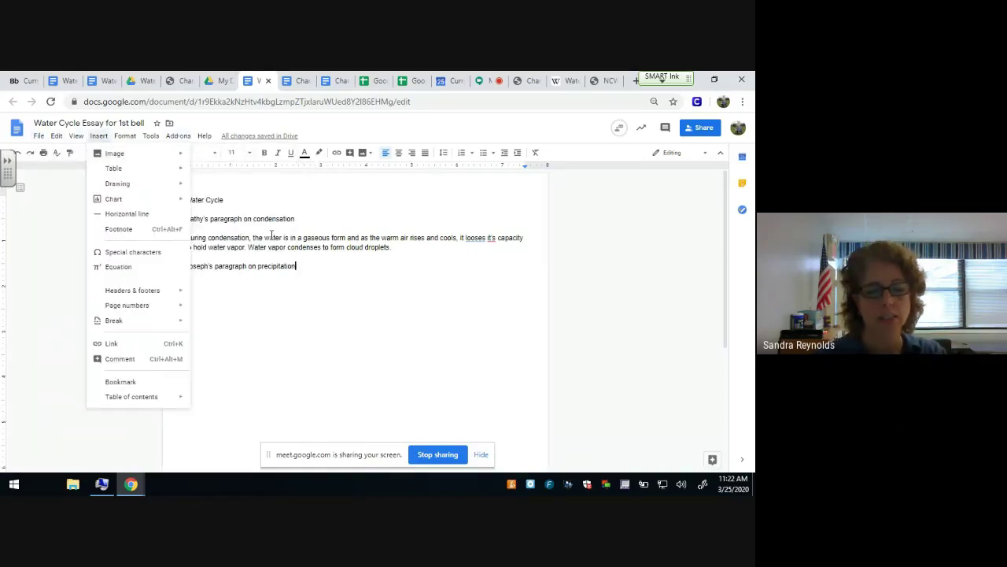
{"action": "key", "text": "ctrl+plus"}
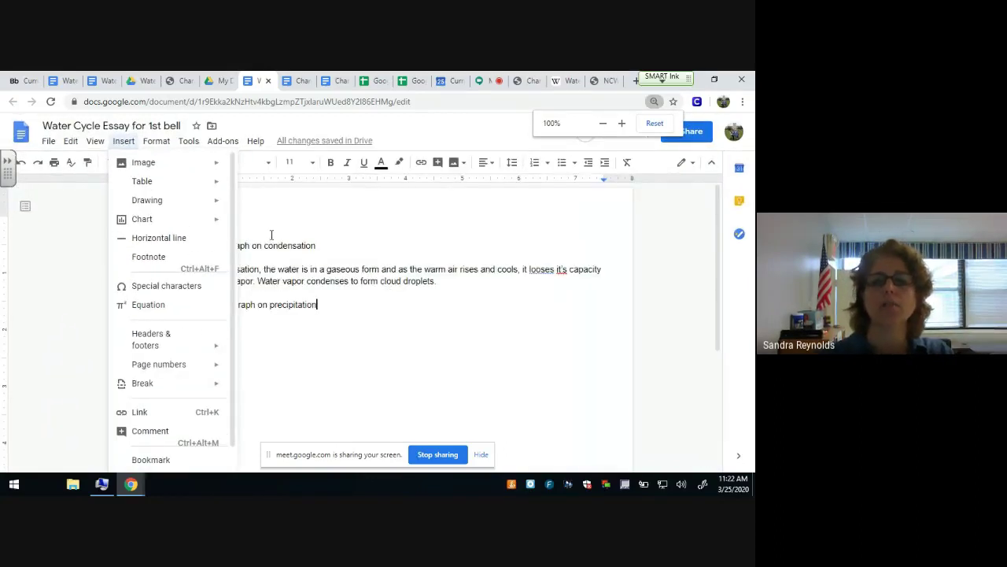
{"action": "key", "text": "ctrl+plus"}
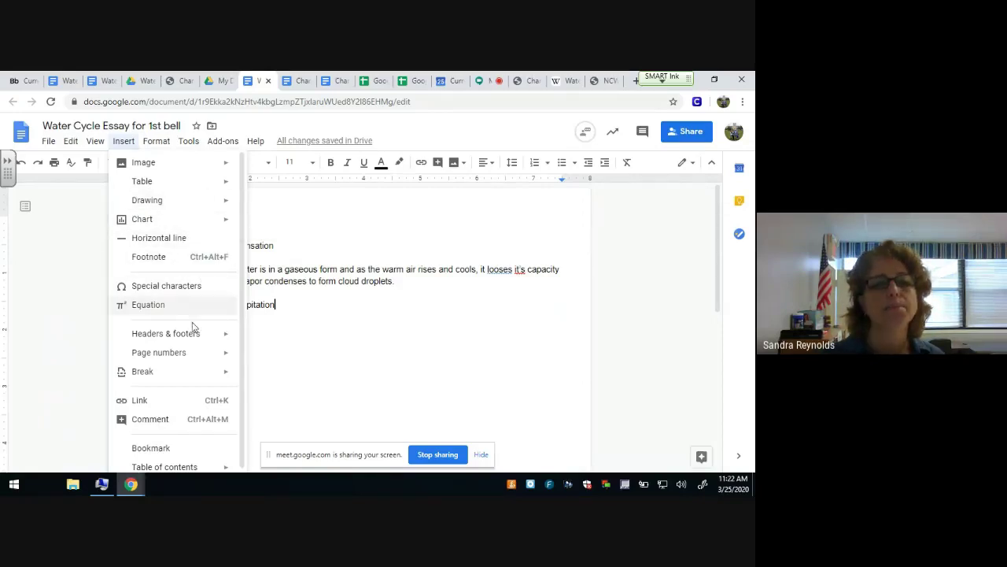
{"action": "mouse_move", "coordinate": [51, 141]}
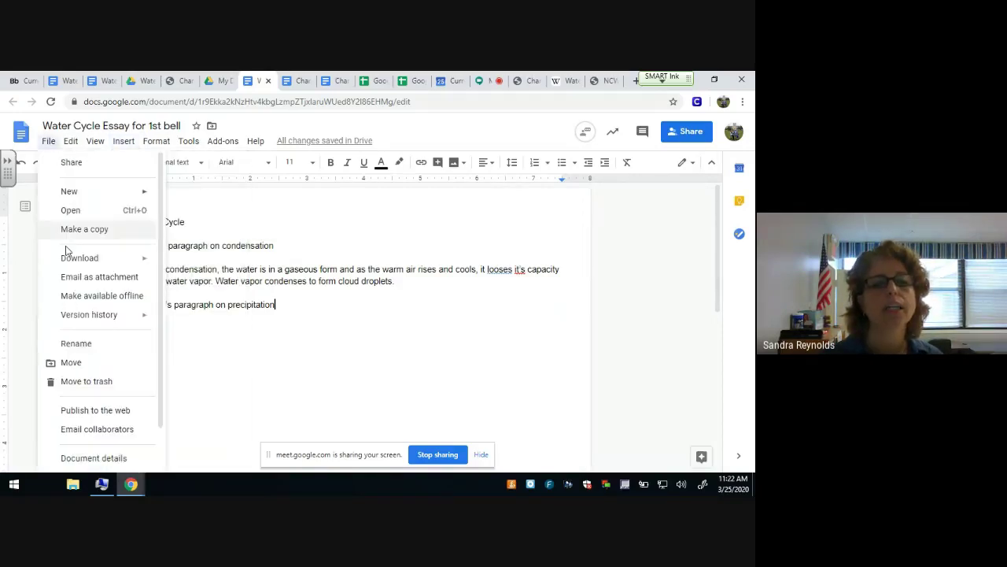
{"action": "mouse_move", "coordinate": [93, 263]}
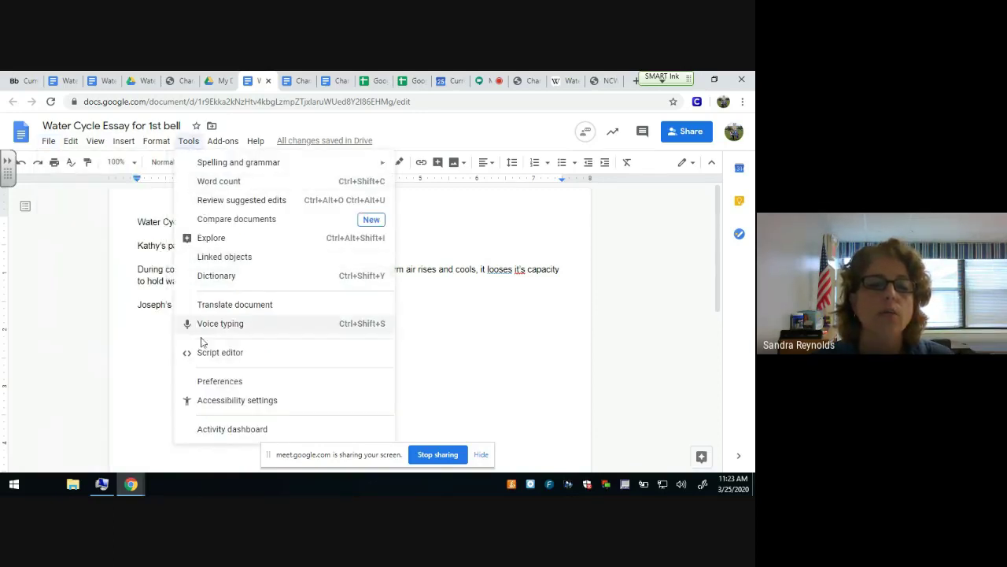
{"action": "mouse_move", "coordinate": [49, 144]}
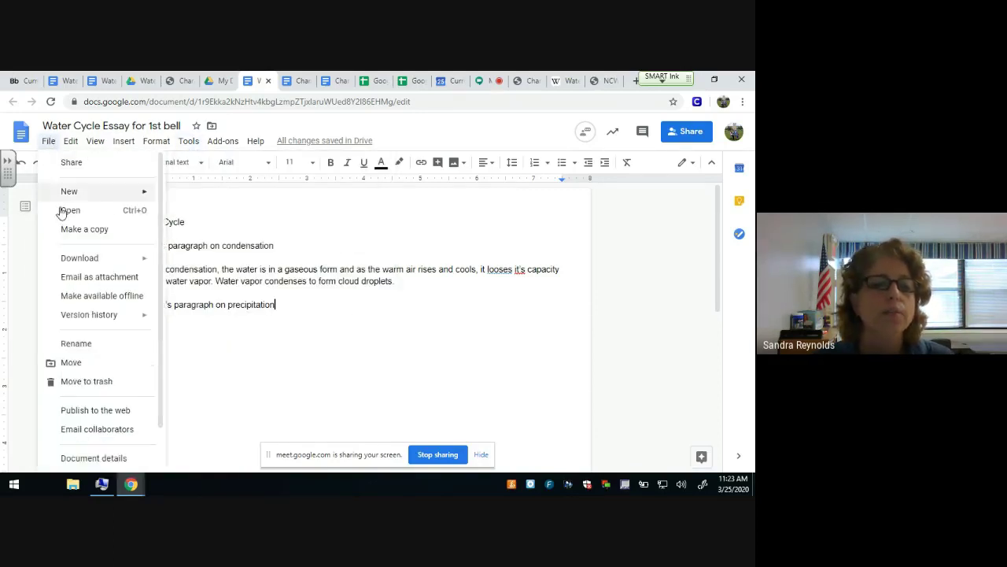
Step: Mark the essay as available offline, then scroll the File menu down to Page setup
{"action": "left_click", "coordinate": [76, 301]}
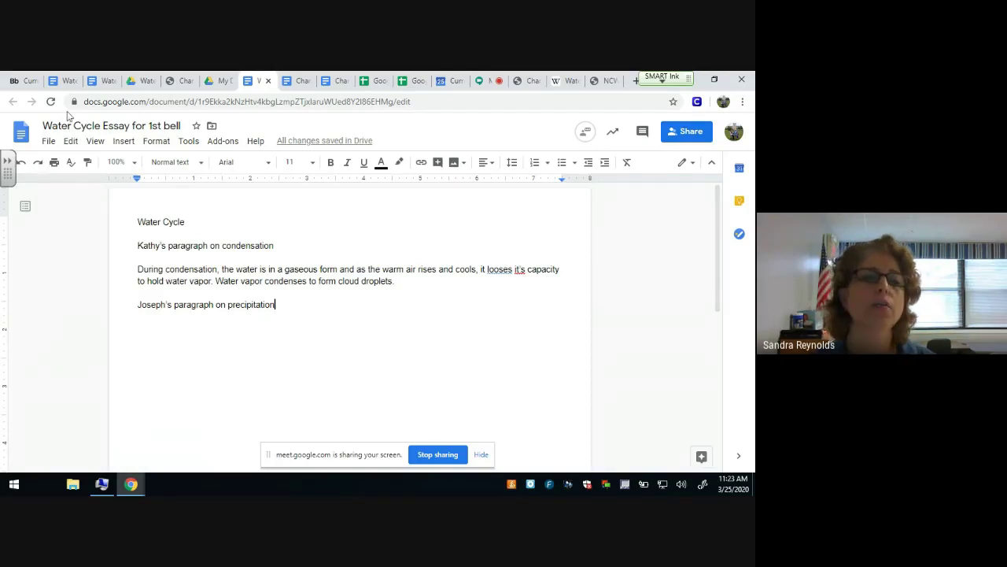
{"action": "left_click", "coordinate": [49, 143]}
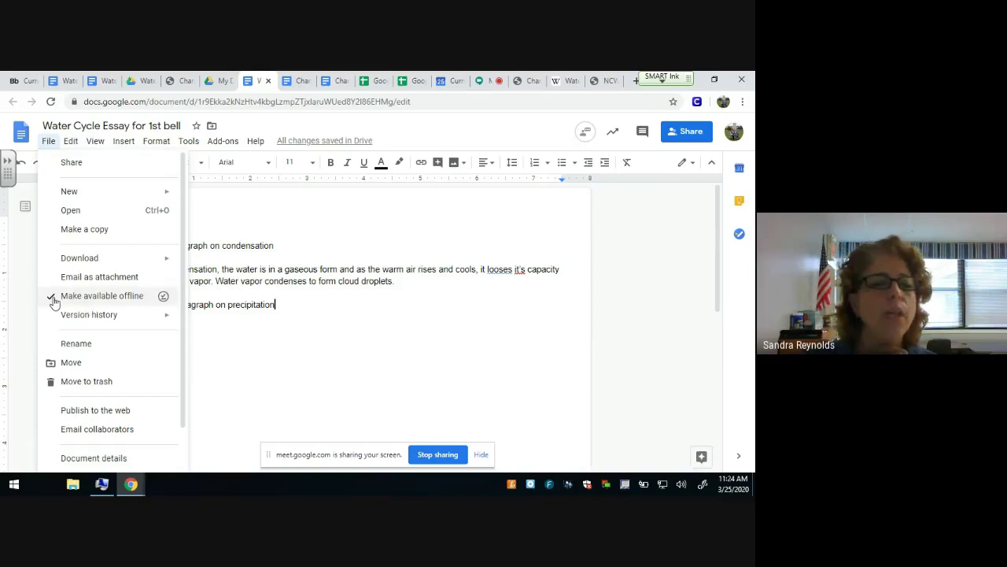
{"action": "mouse_move", "coordinate": [134, 317]}
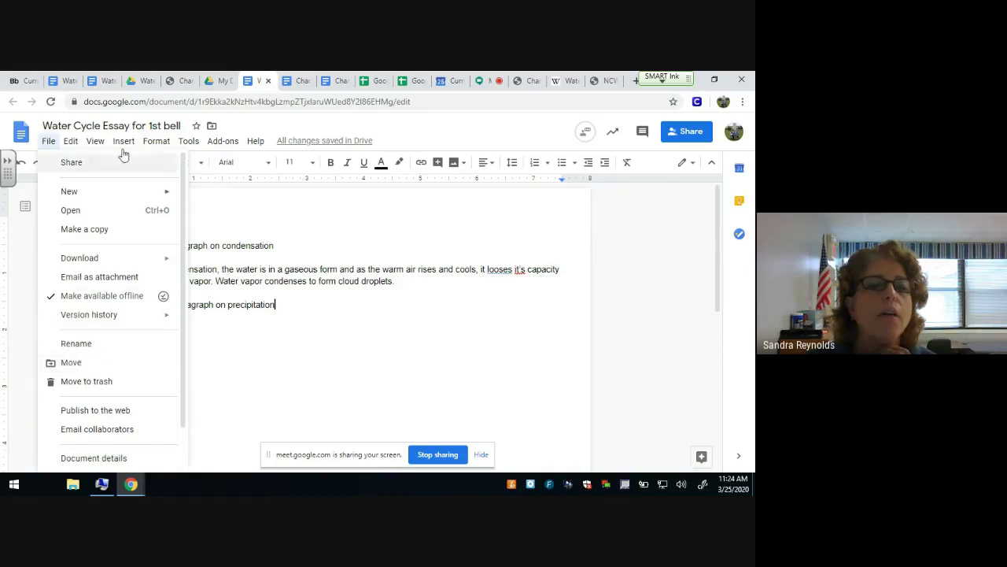
{"action": "mouse_move", "coordinate": [124, 140]}
{"action": "left_click", "coordinate": [138, 124]}
{"action": "left_click", "coordinate": [48, 140]}
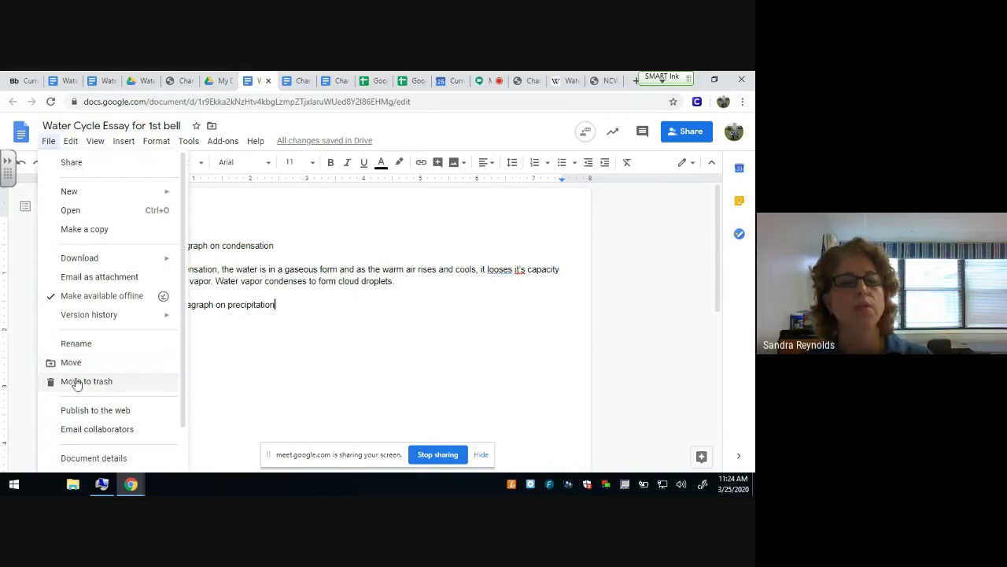
{"action": "scroll", "coordinate": [90, 383], "scroll_direction": "down", "scroll_amount": 1}
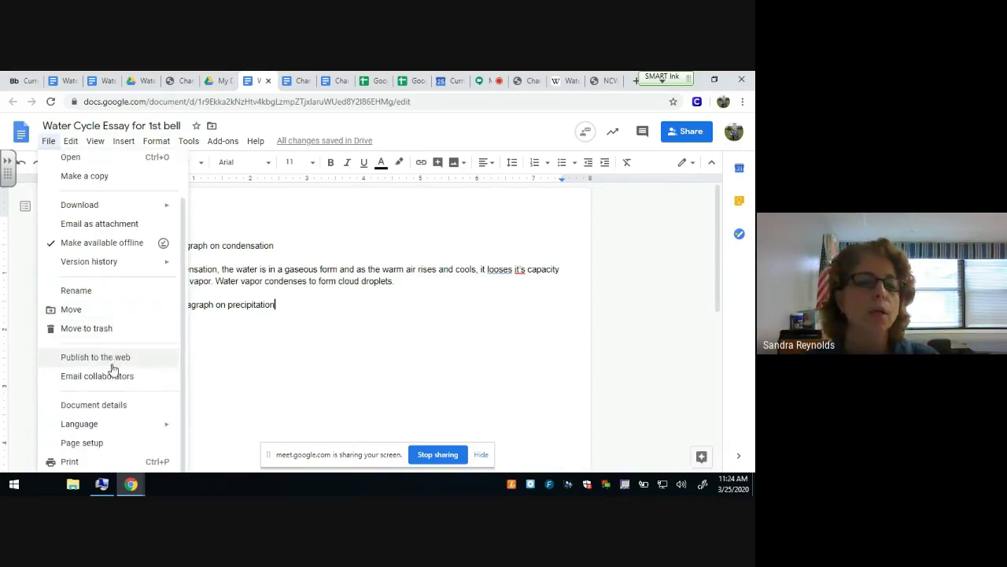
Step: In Page setup, keep portrait orientation and Letter paper size
{"action": "left_click", "coordinate": [90, 443]}
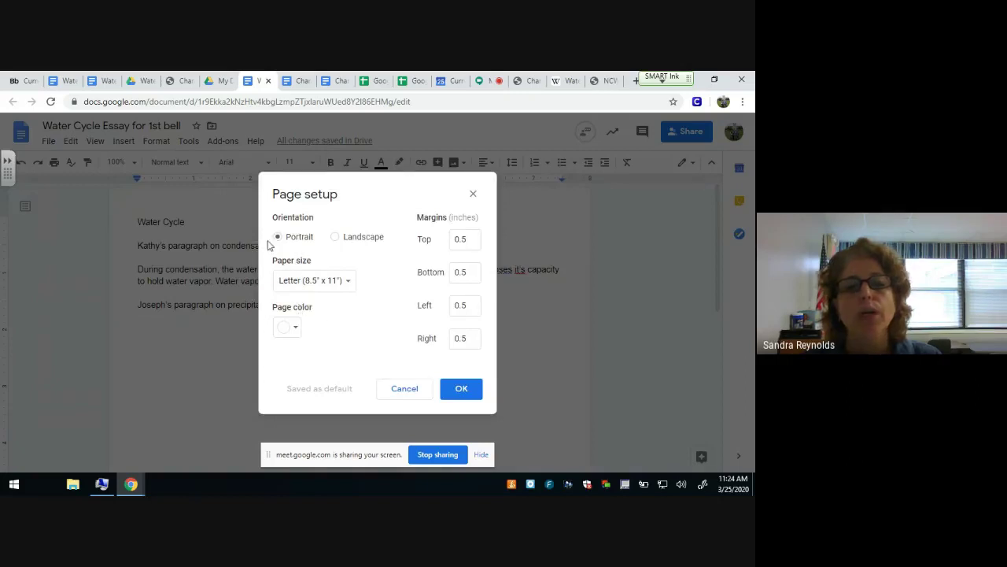
{"action": "left_click", "coordinate": [338, 237]}
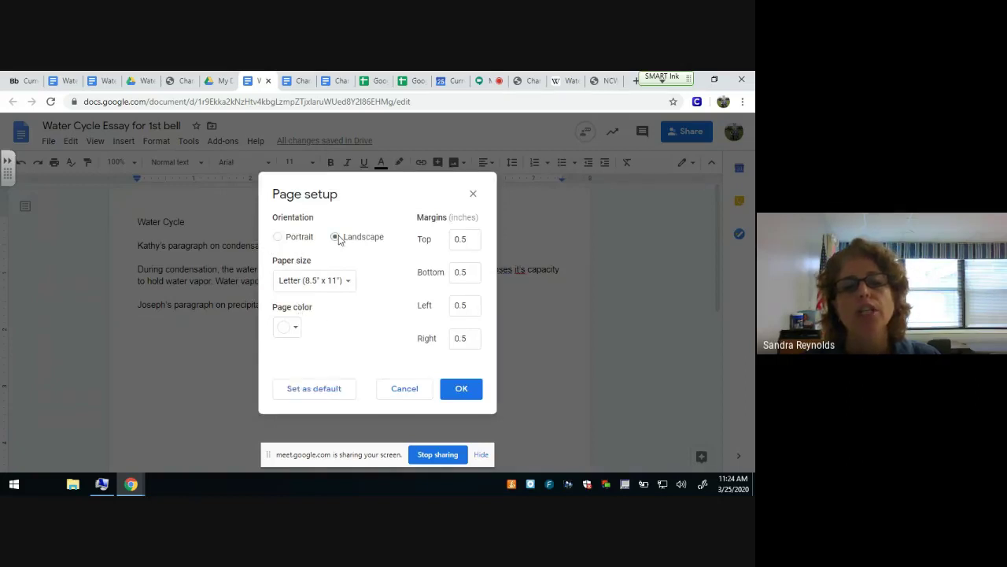
{"action": "left_click", "coordinate": [278, 238]}
{"action": "left_click", "coordinate": [343, 286]}
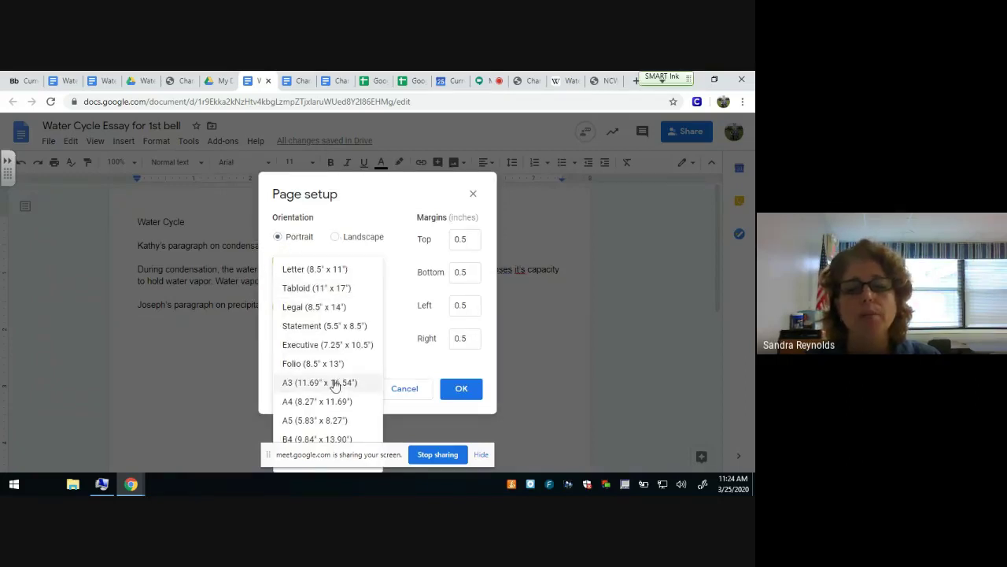
{"action": "left_click", "coordinate": [323, 250]}
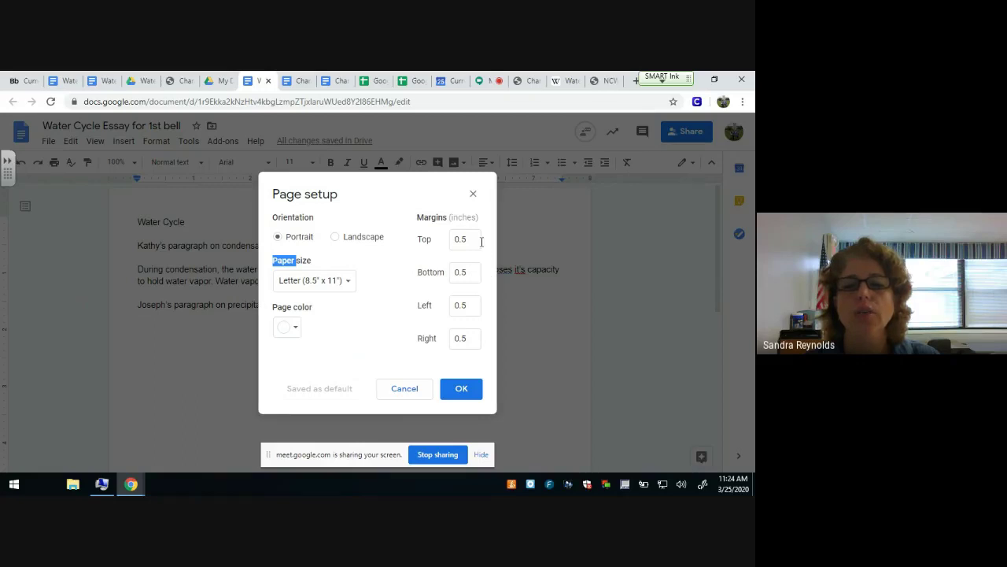
Step: Set top, bottom, left and right margins to 1 inch and choose cyan page colour
{"action": "left_click", "coordinate": [476, 239]}
{"action": "key", "text": "BackSpace"}
{"action": "key", "text": "BackSpace"}
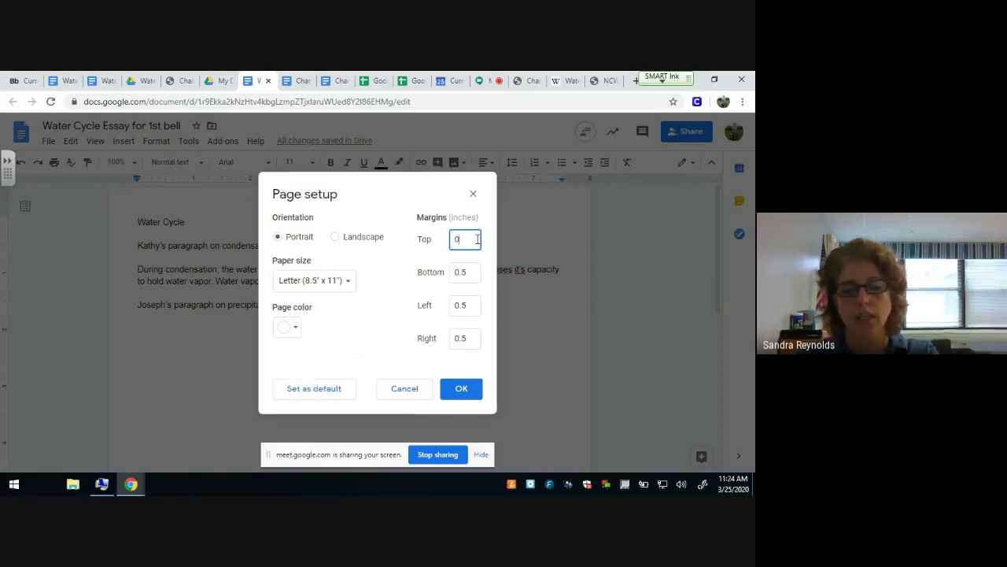
{"action": "type", "text": "1"}
{"action": "key", "text": "Tab"}
{"action": "type", "text": "1"}
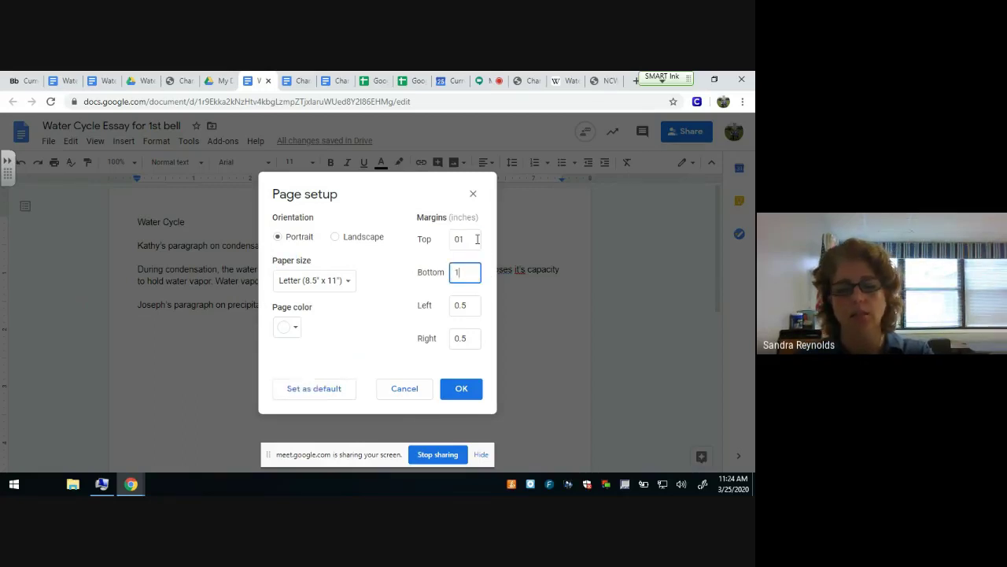
{"action": "double_click", "coordinate": [477, 240]}
{"action": "type", "text": "1"}
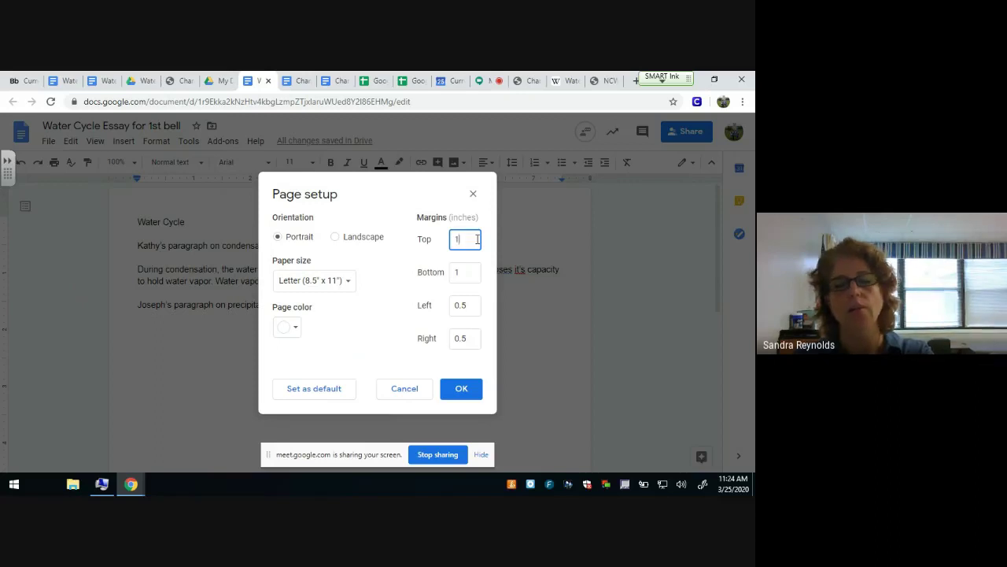
{"action": "key", "text": "Tab"}
{"action": "key", "text": "Tab"}
{"action": "type", "text": "1"}
{"action": "key", "text": "Tab"}
{"action": "type", "text": "1"}
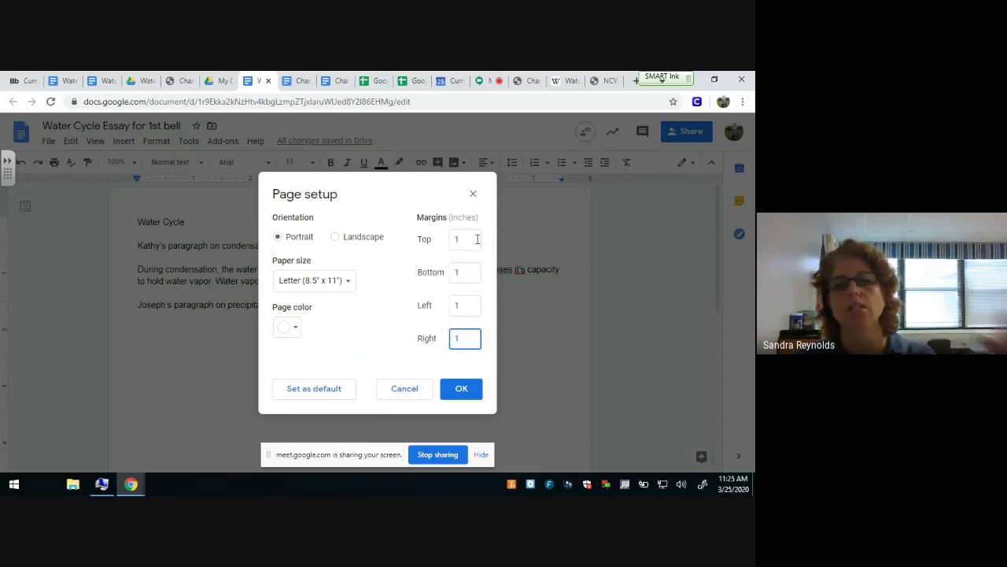
{"action": "left_click", "coordinate": [293, 329]}
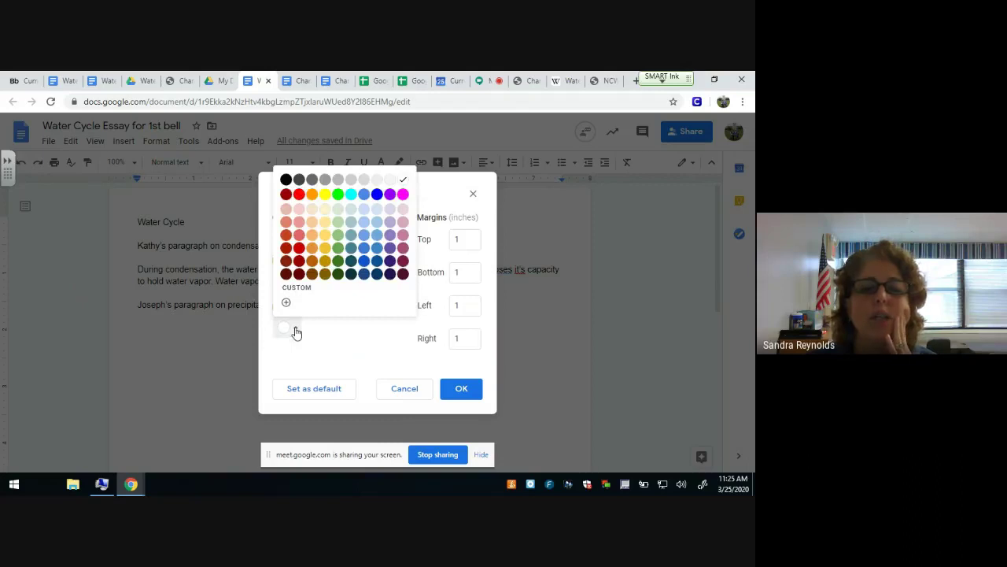
{"action": "left_click", "coordinate": [351, 196]}
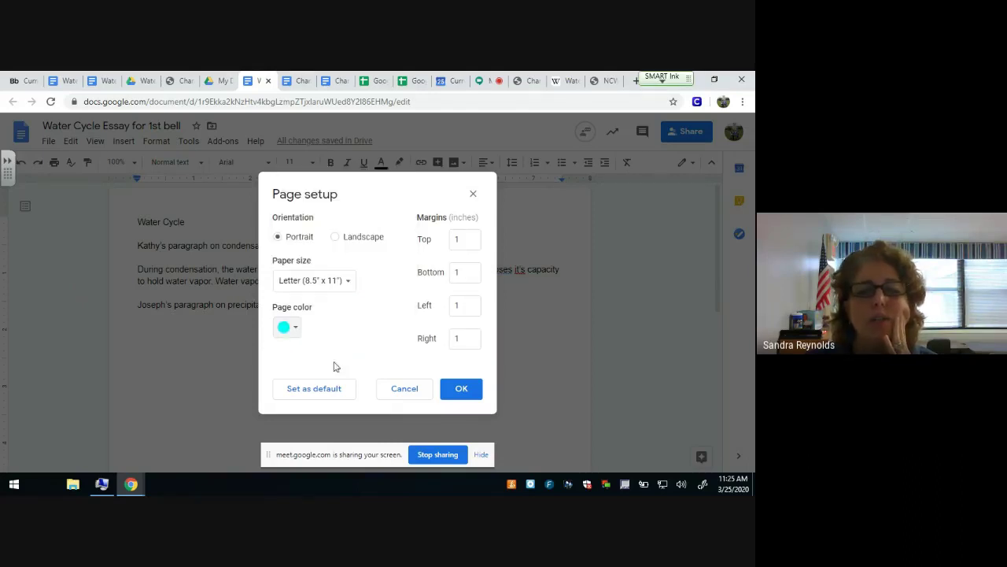
Step: Apply the 1-inch margins and cyan page colour, then show the Edit menu commands
{"action": "left_click", "coordinate": [459, 390]}
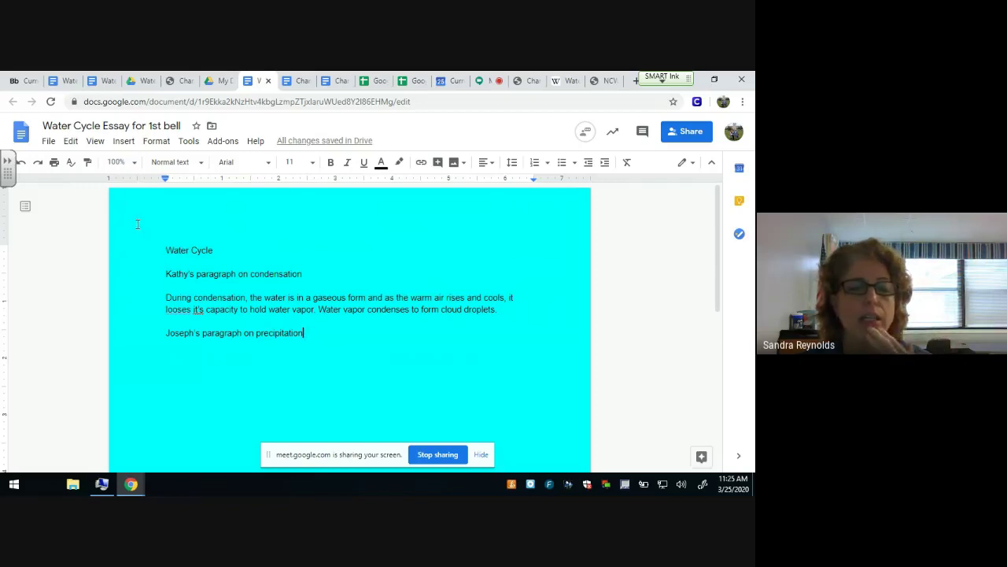
{"action": "left_click", "coordinate": [48, 141]}
{"action": "mouse_move", "coordinate": [72, 146]}
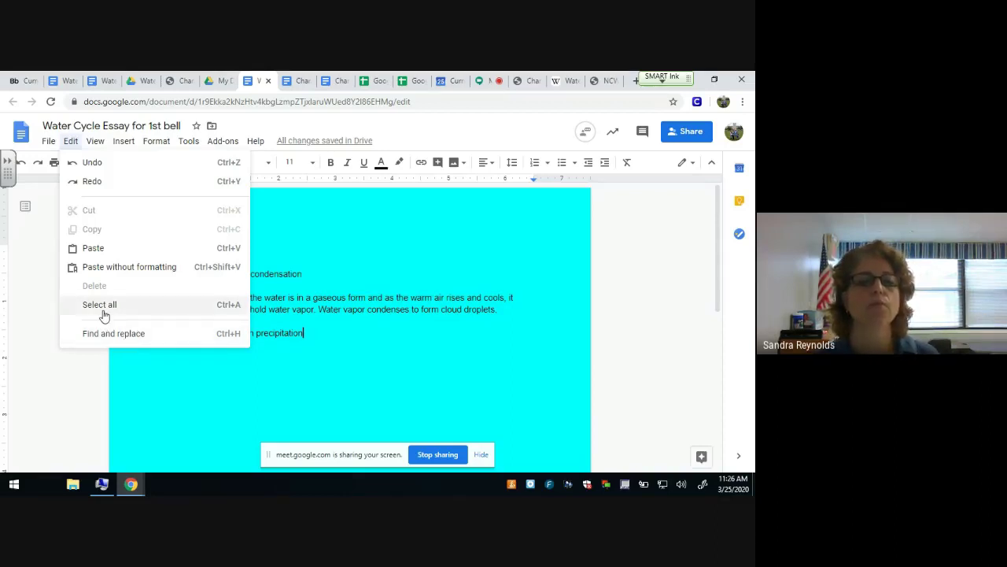
Step: Add one empty line after the precipitation paragraph line and show the Insert menu options
{"action": "mouse_move", "coordinate": [94, 144]}
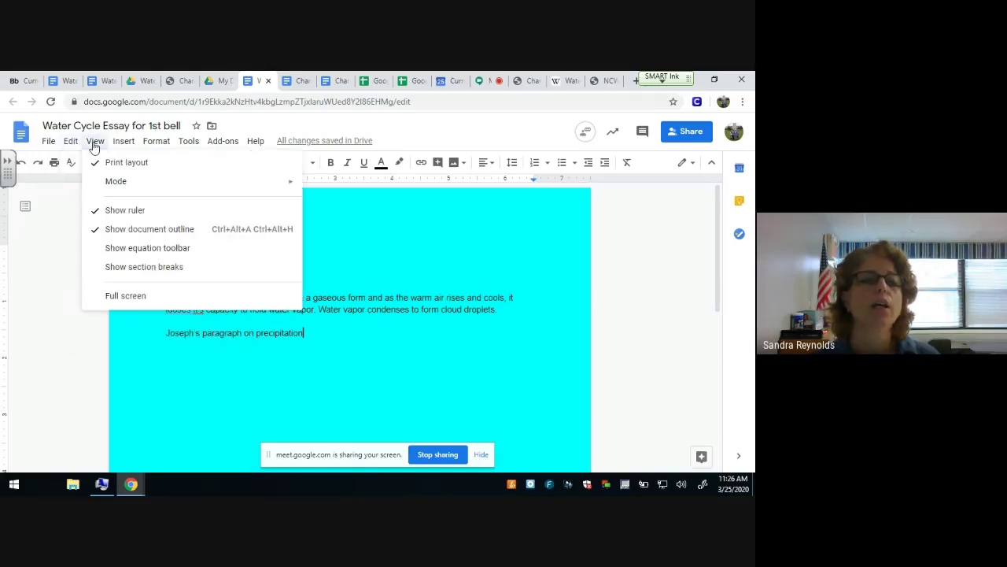
{"action": "mouse_move", "coordinate": [116, 186]}
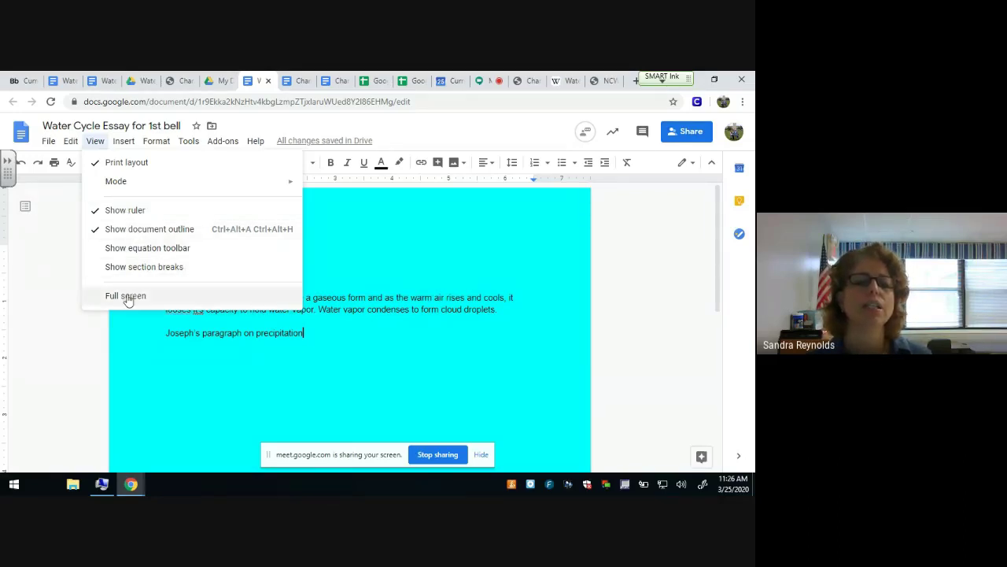
{"action": "mouse_move", "coordinate": [123, 141]}
{"action": "mouse_move", "coordinate": [212, 174]}
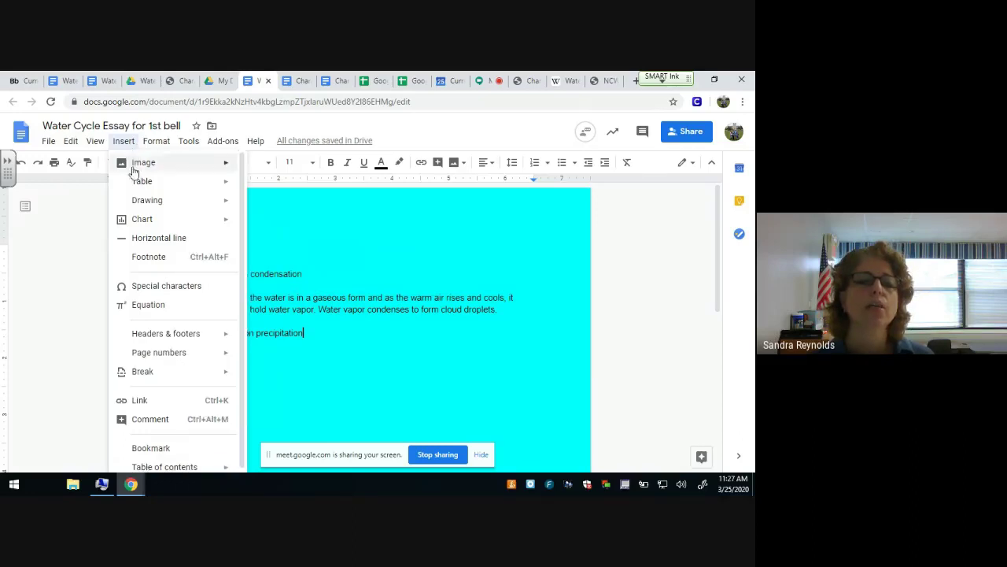
{"action": "left_click", "coordinate": [336, 334]}
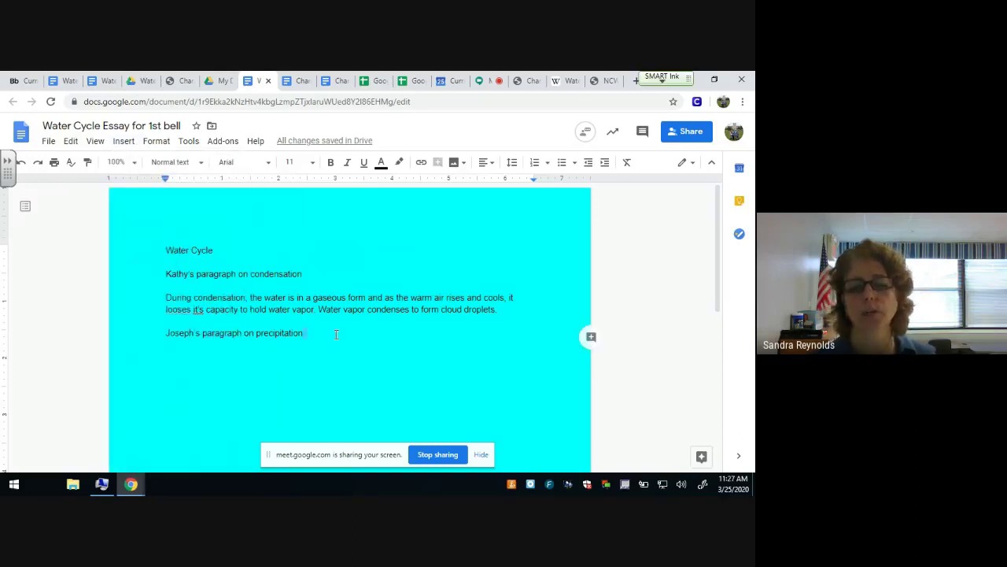
{"action": "key", "text": "Return"}
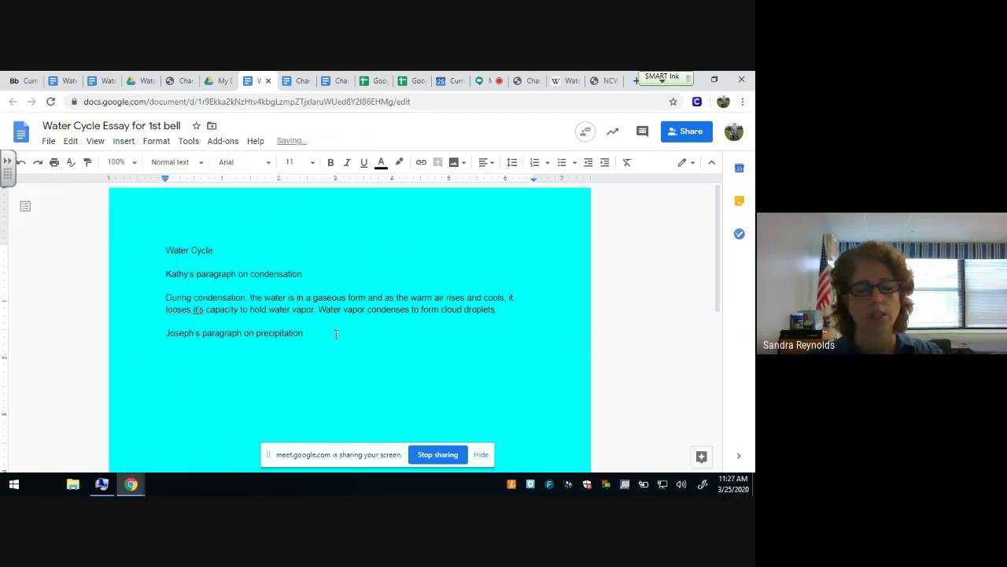
{"action": "key", "text": "BackSpace"}
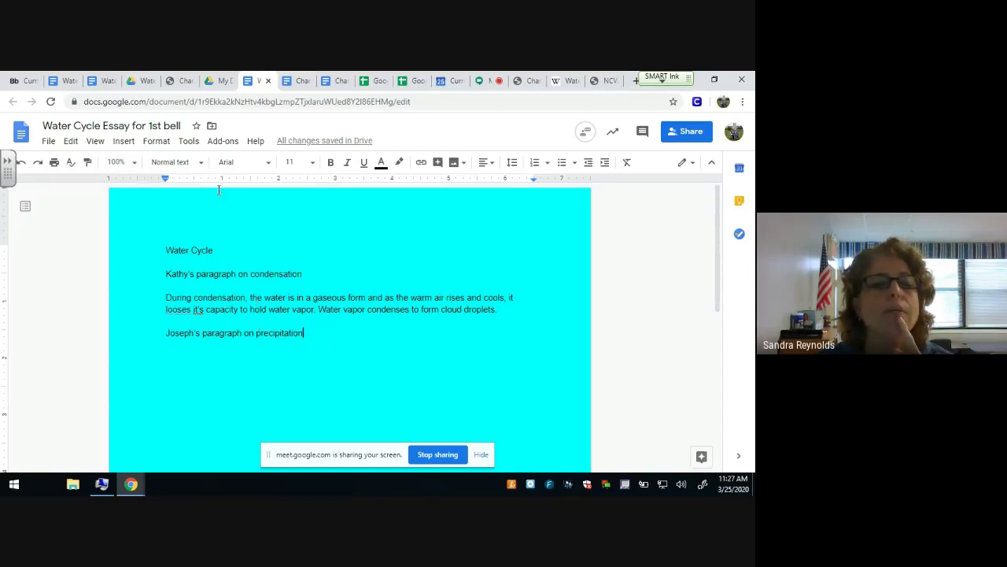
{"action": "key", "text": "Return"}
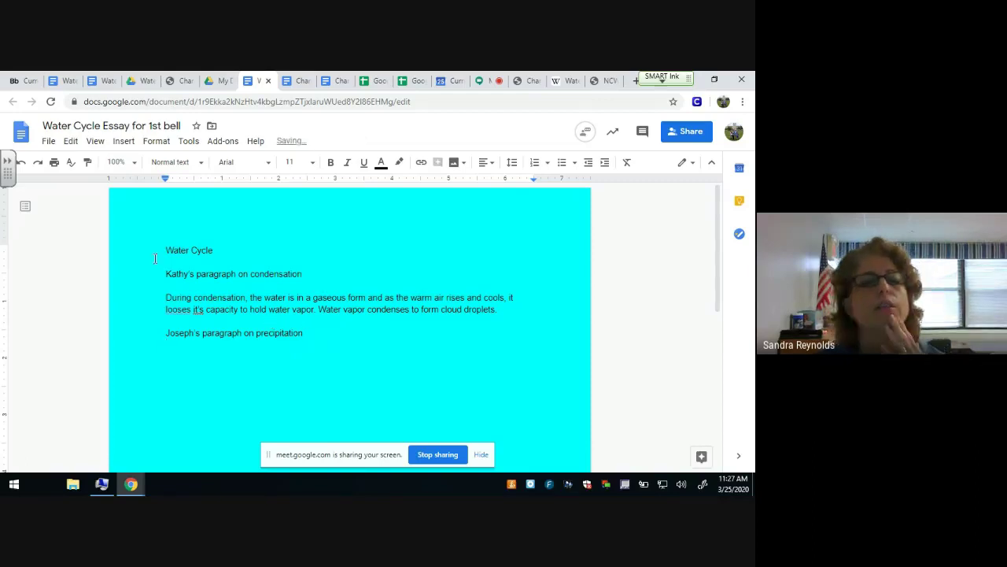
{"action": "left_click", "coordinate": [124, 141]}
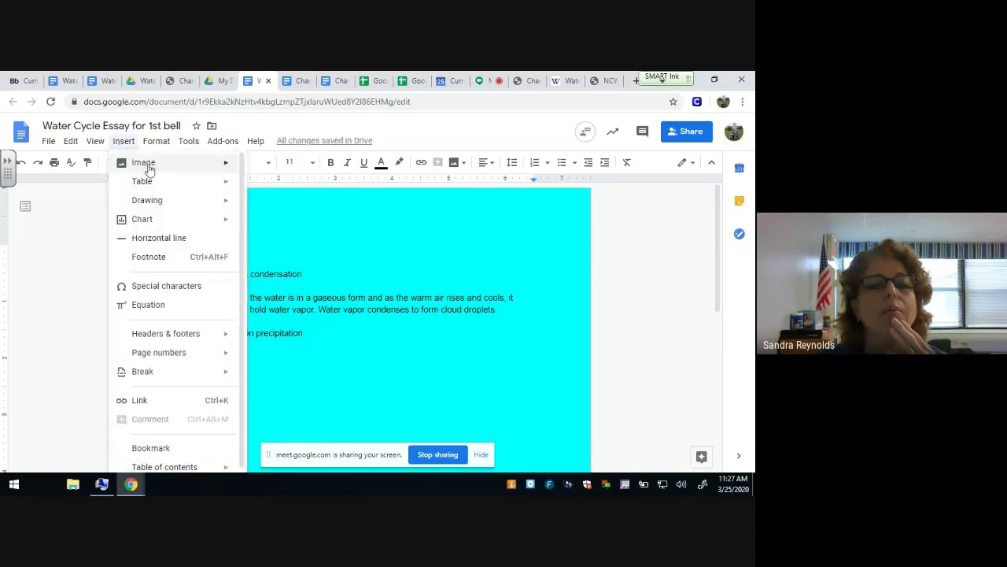
Step: Search web images for 'water cyc' and insert 'The Water Cycle' diagram below the precipitation line
{"action": "mouse_move", "coordinate": [162, 170]}
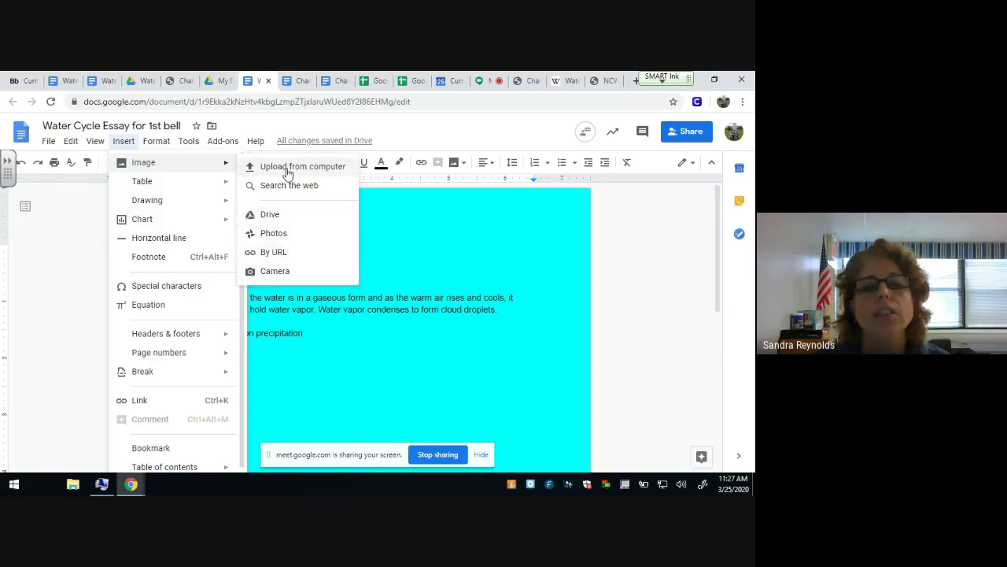
{"action": "left_click", "coordinate": [289, 185]}
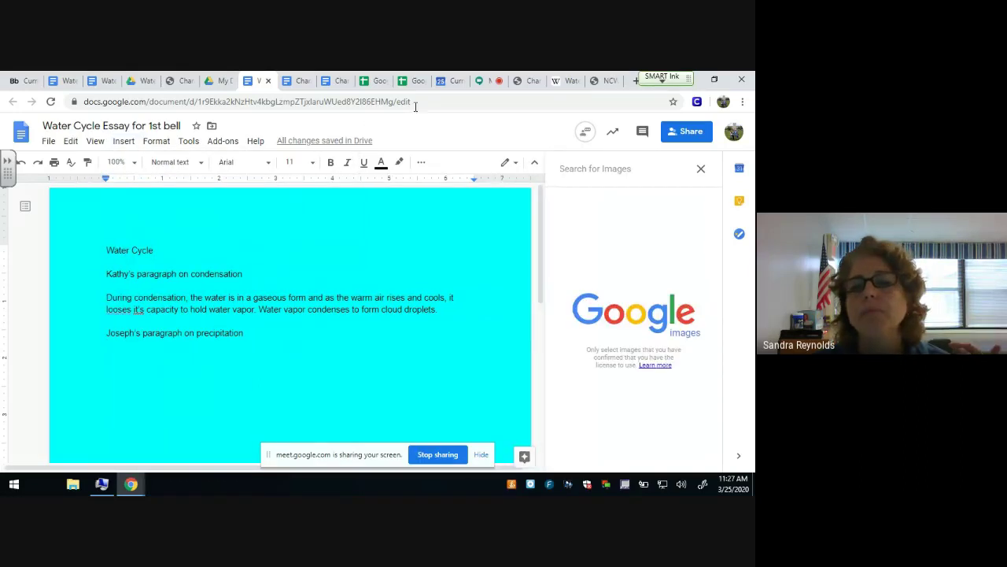
{"action": "type", "text": "wate"}
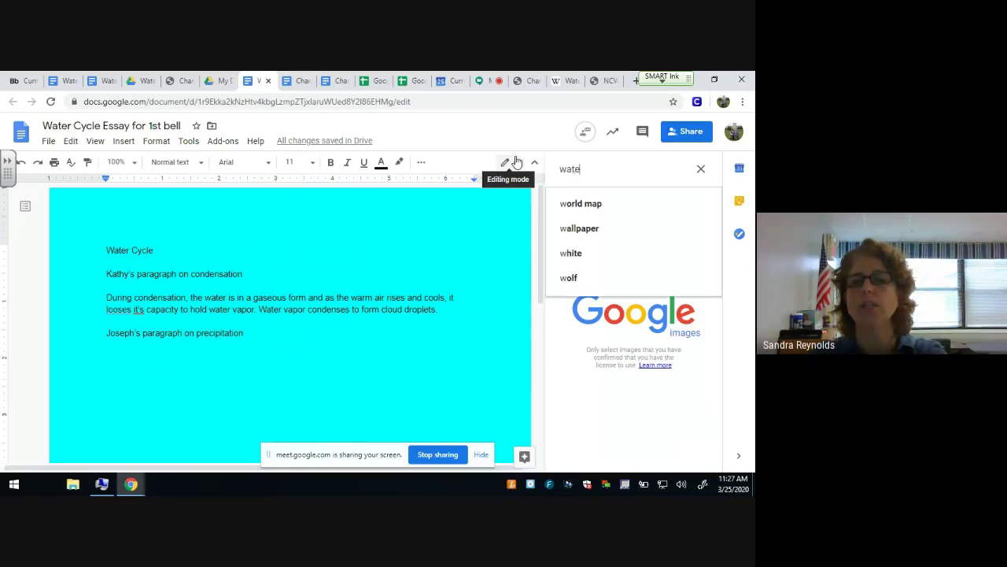
{"action": "type", "text": "r cycle"}
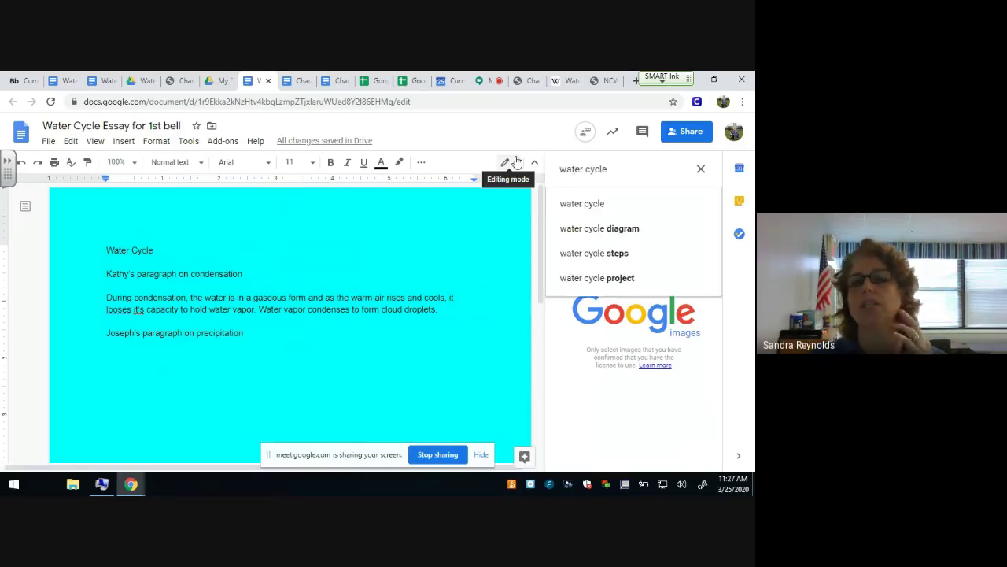
{"action": "key", "text": "Return"}
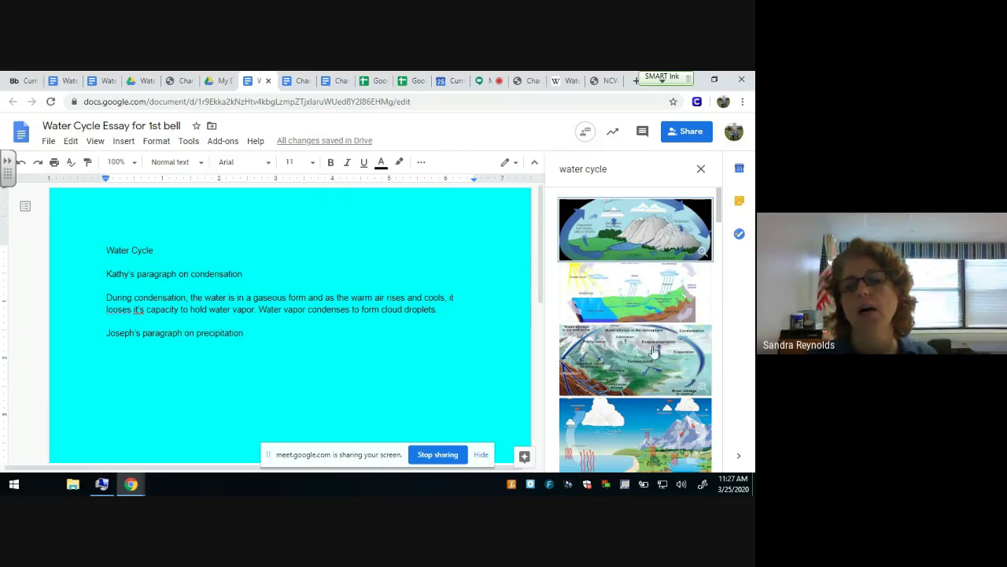
{"action": "double_click", "coordinate": [660, 418]}
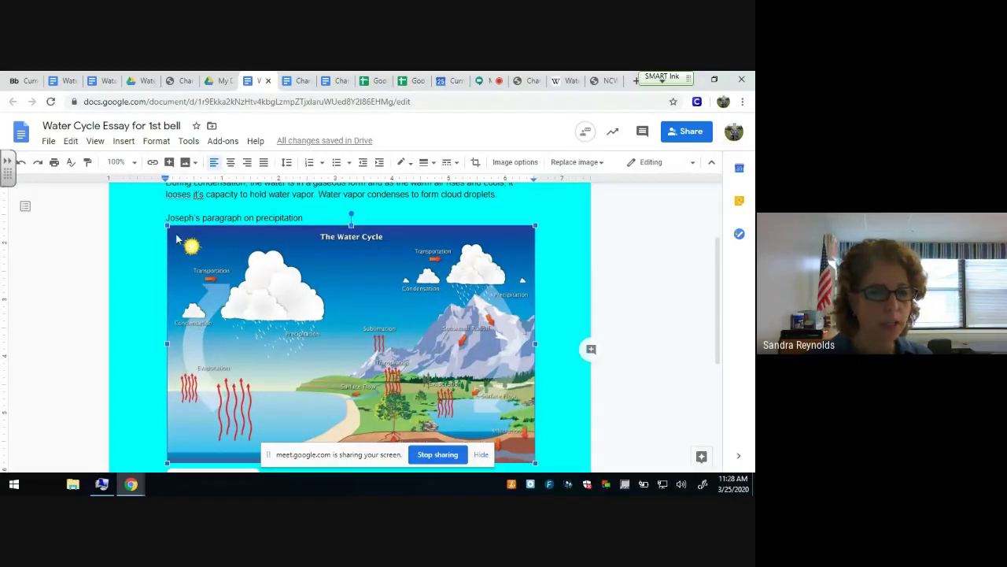
Step: Shrink the diagram to about half size, try Wrap text, then set it back to In line
{"action": "left_click_drag", "start_coordinate": [165, 224], "coordinate": [346, 293]}
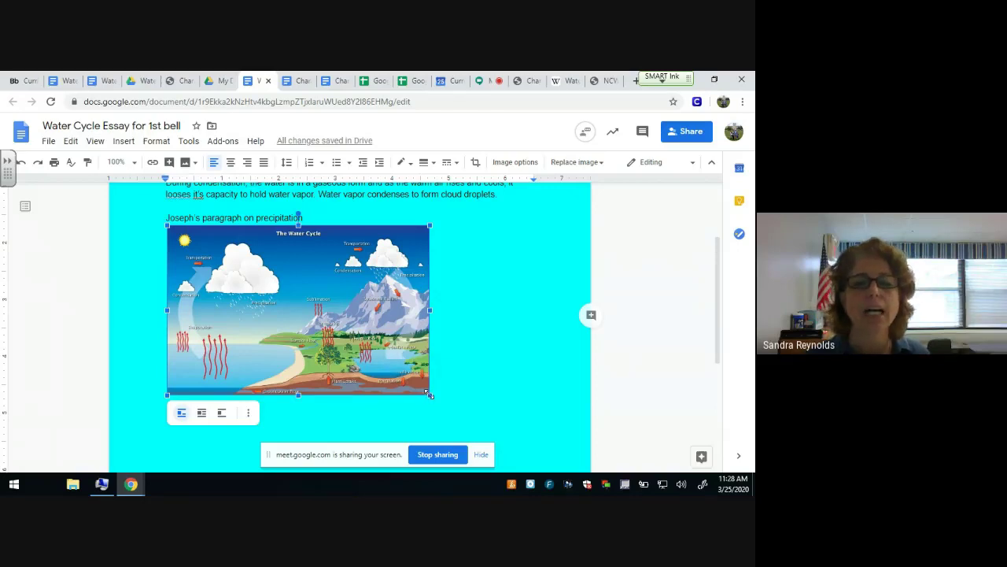
{"action": "left_click_drag", "start_coordinate": [430, 395], "coordinate": [343, 338]}
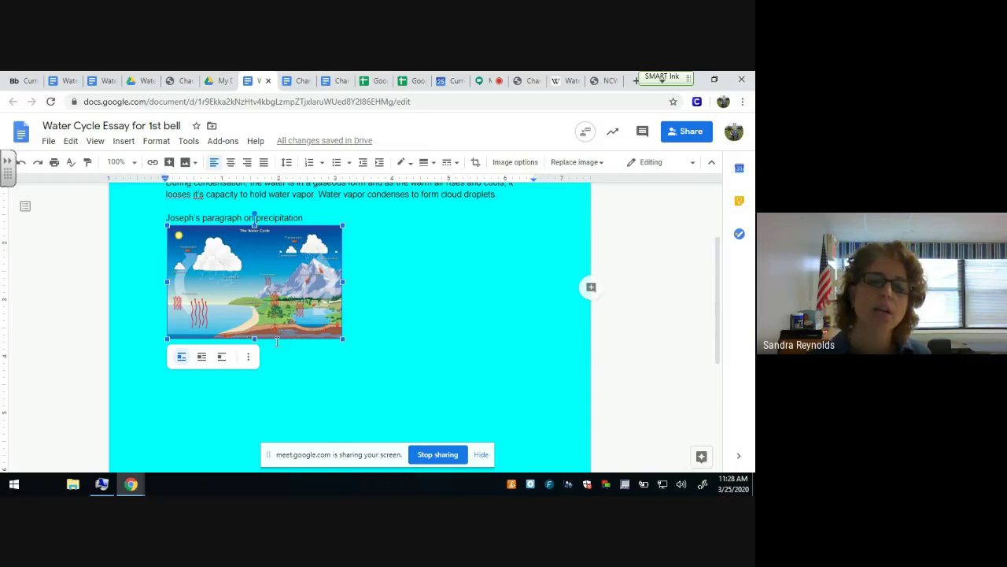
{"action": "left_click", "coordinate": [202, 356]}
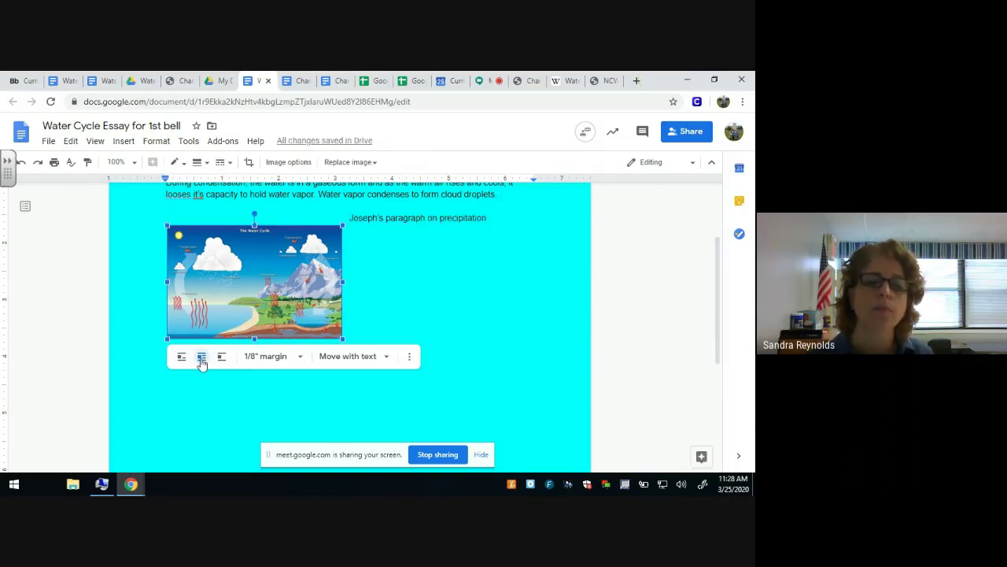
{"action": "left_click", "coordinate": [155, 142]}
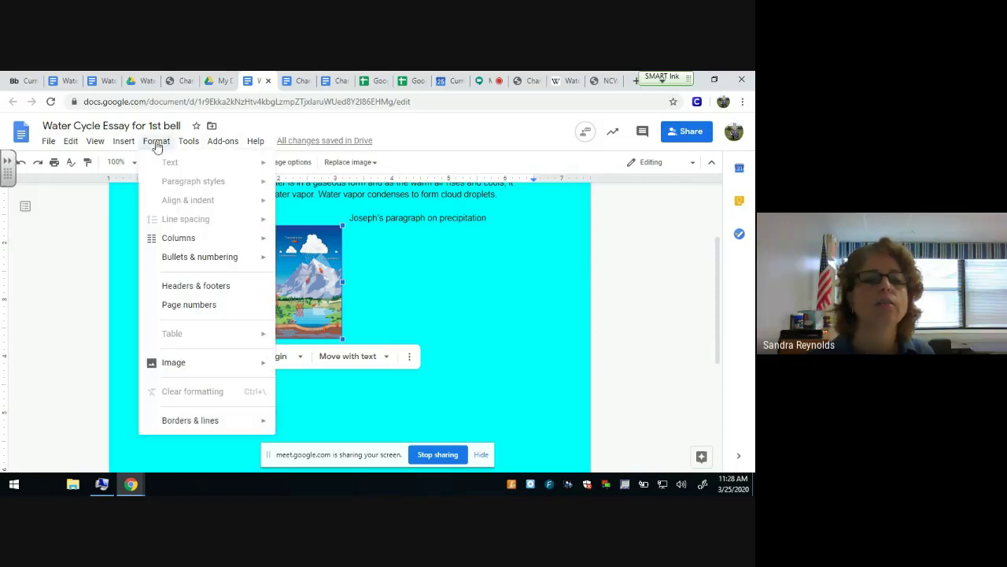
{"action": "left_click", "coordinate": [76, 146]}
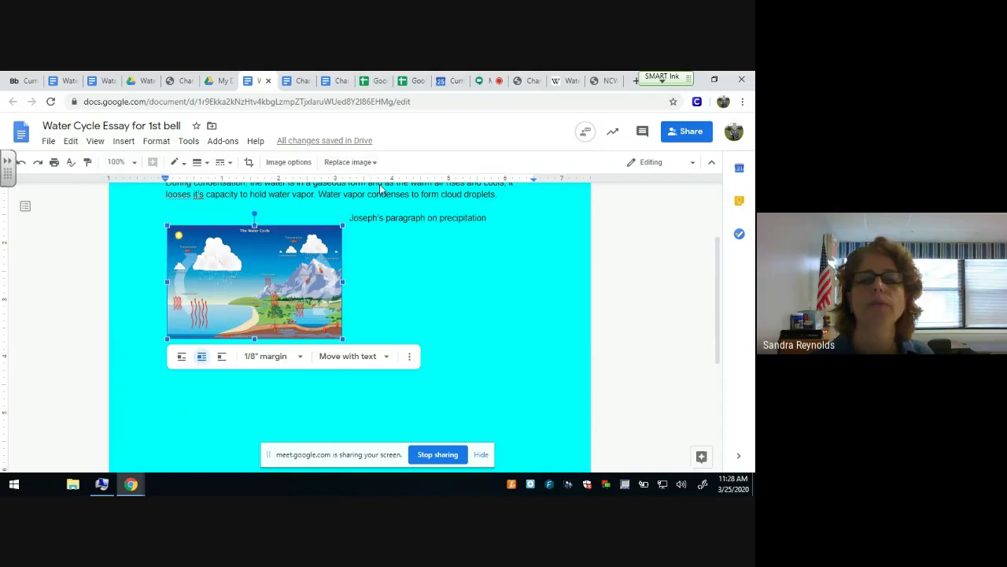
{"action": "left_click", "coordinate": [452, 295]}
{"action": "left_click", "coordinate": [309, 287]}
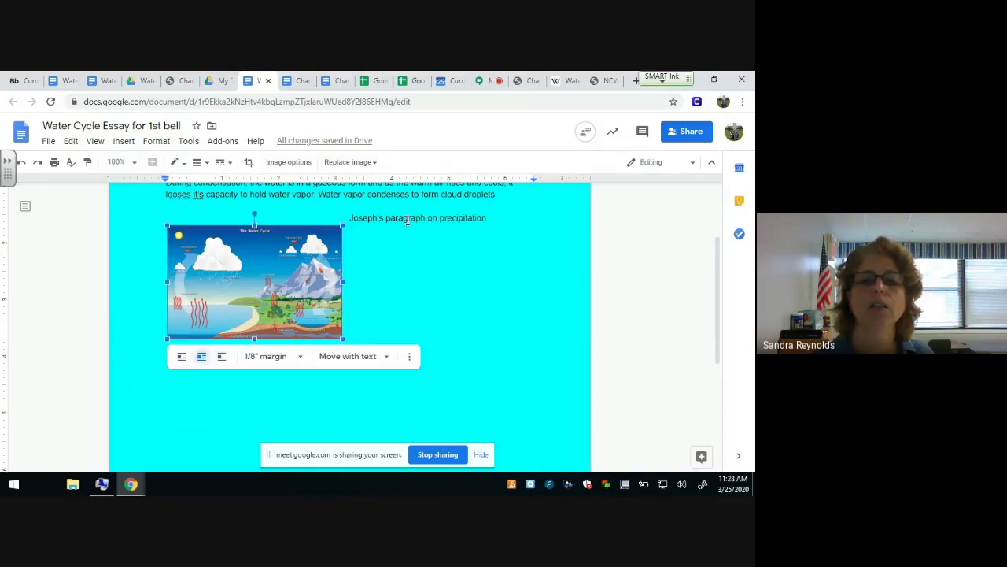
{"action": "left_click", "coordinate": [404, 217]}
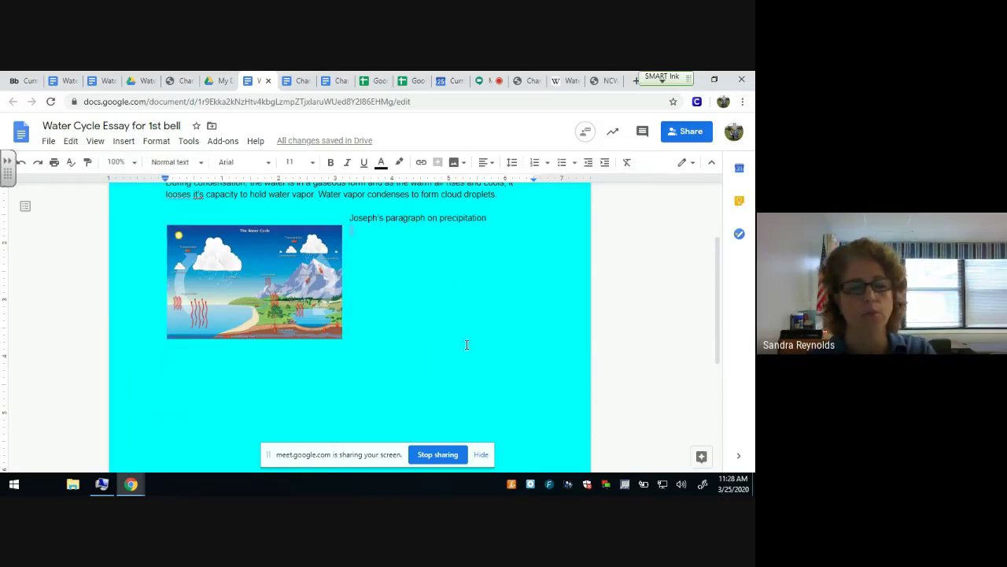
{"action": "left_click", "coordinate": [298, 309]}
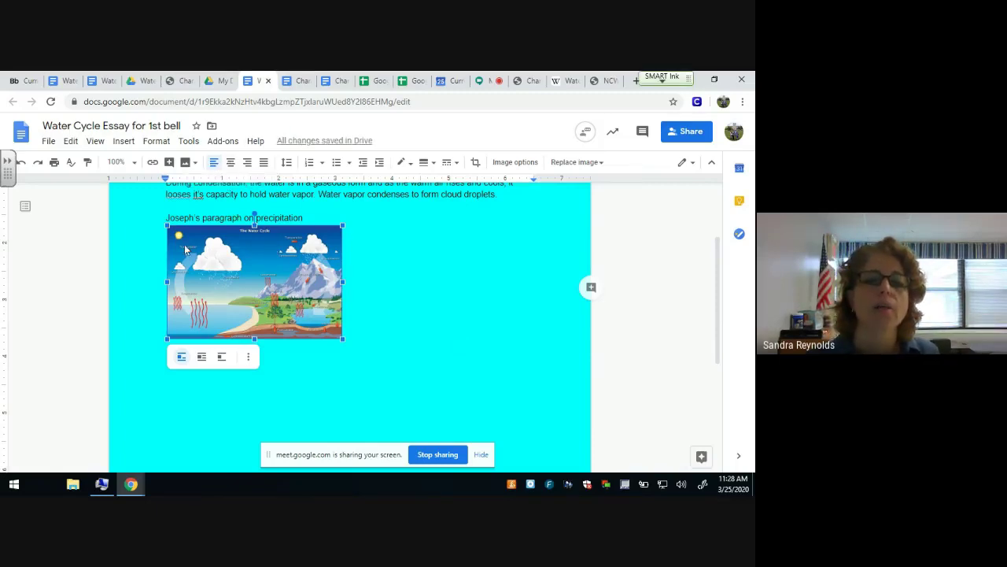
Step: Centre the diagram and undo the trial resizes so it keeps its original size
{"action": "left_click", "coordinate": [232, 165]}
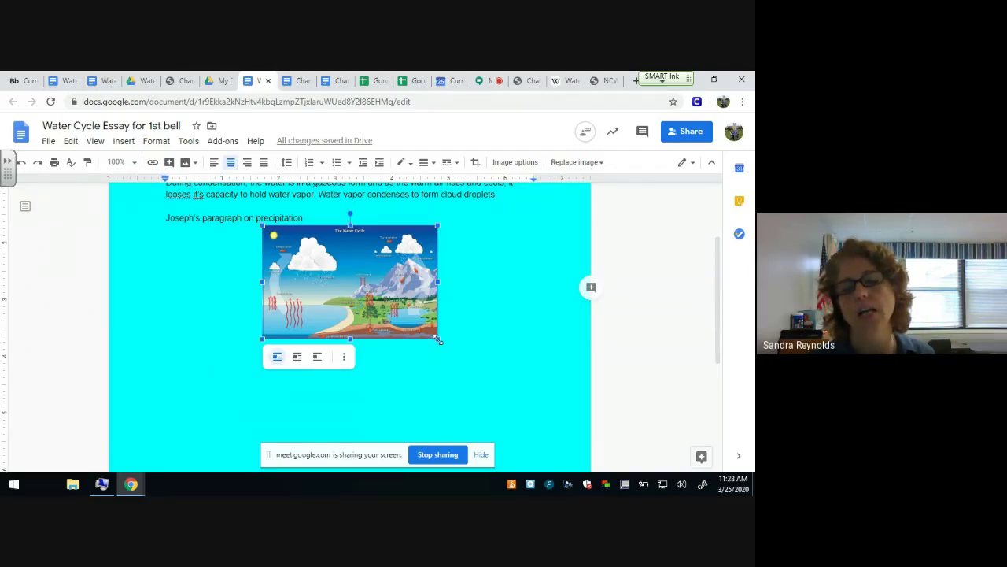
{"action": "mouse_move", "coordinate": [438, 339]}
{"action": "left_mouse_down"}
{"action": "mouse_move", "coordinate": [544, 403]}
{"action": "mouse_move", "coordinate": [438, 337]}
{"action": "left_mouse_up"}
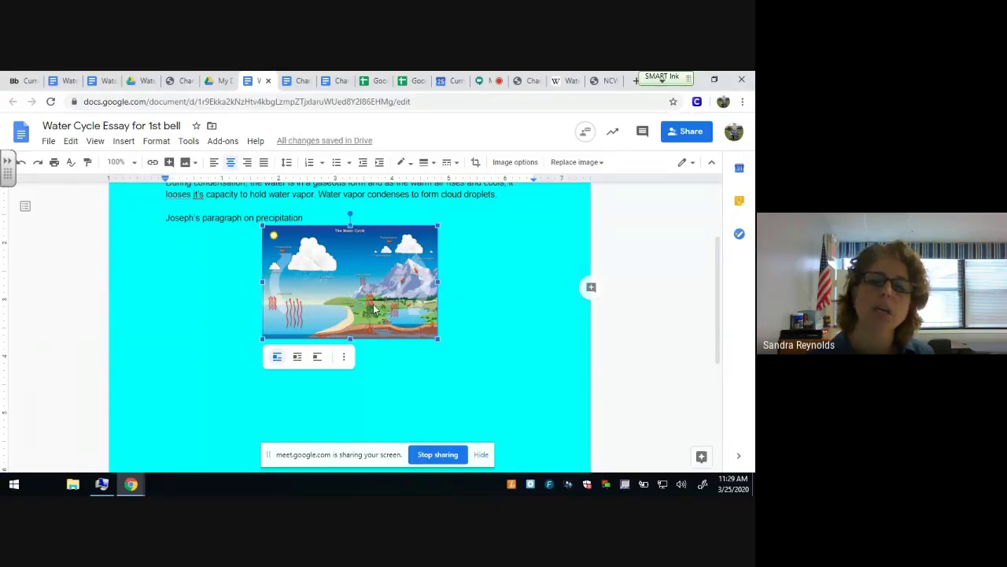
{"action": "left_click_drag", "start_coordinate": [350, 339], "coordinate": [353, 298]}
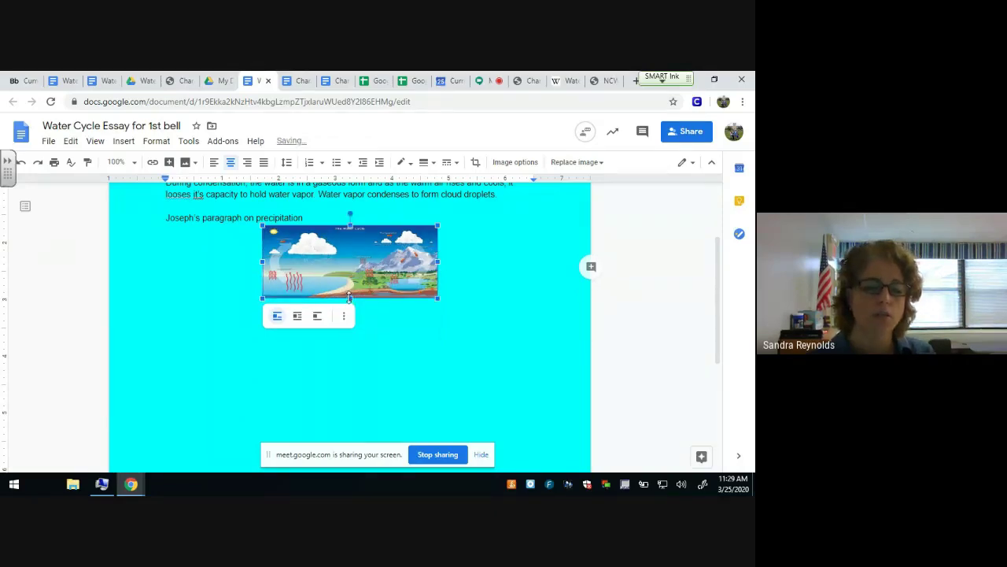
{"action": "key", "text": "ctrl+z"}
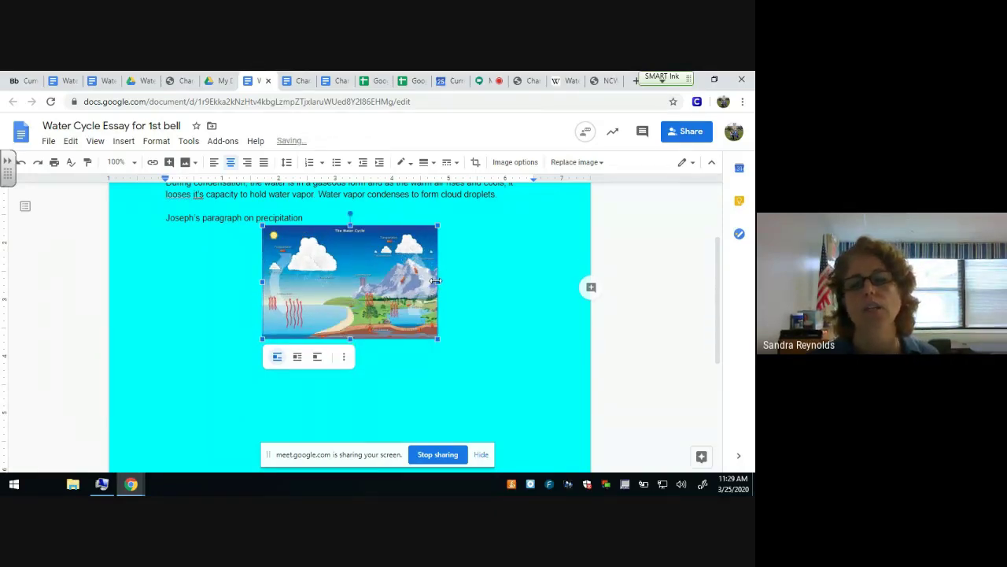
{"action": "left_click_drag", "start_coordinate": [435, 280], "coordinate": [528, 281]}
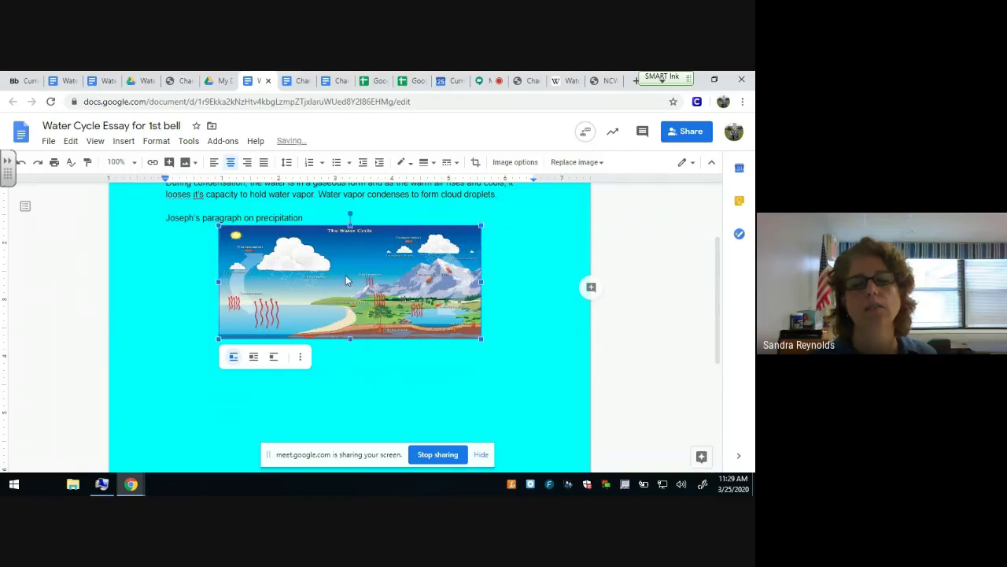
{"action": "key", "text": "ctrl+z"}
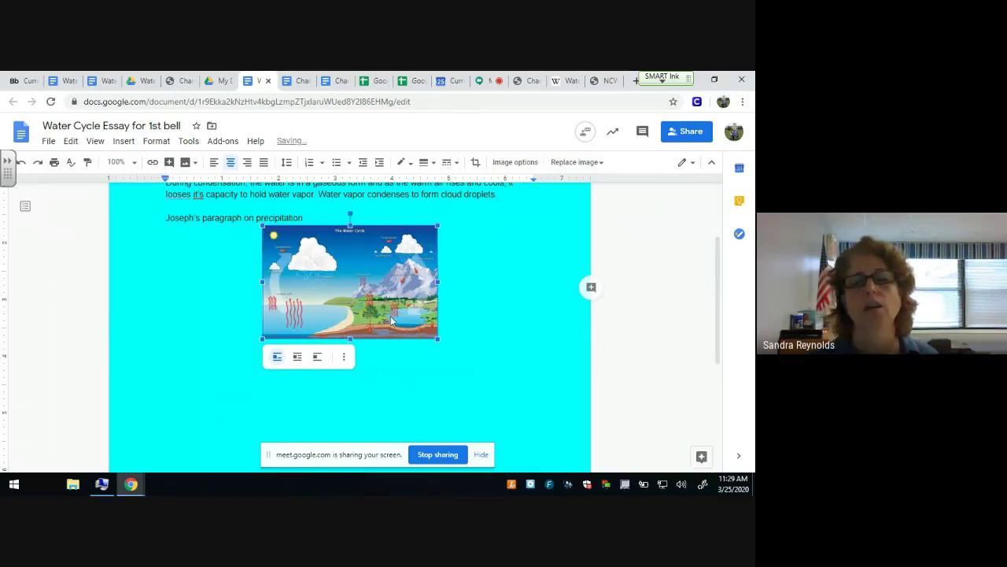
{"action": "mouse_move", "coordinate": [437, 340]}
{"action": "left_mouse_down"}
{"action": "mouse_move", "coordinate": [503, 371]}
{"action": "mouse_move", "coordinate": [435, 329]}
{"action": "left_mouse_up"}
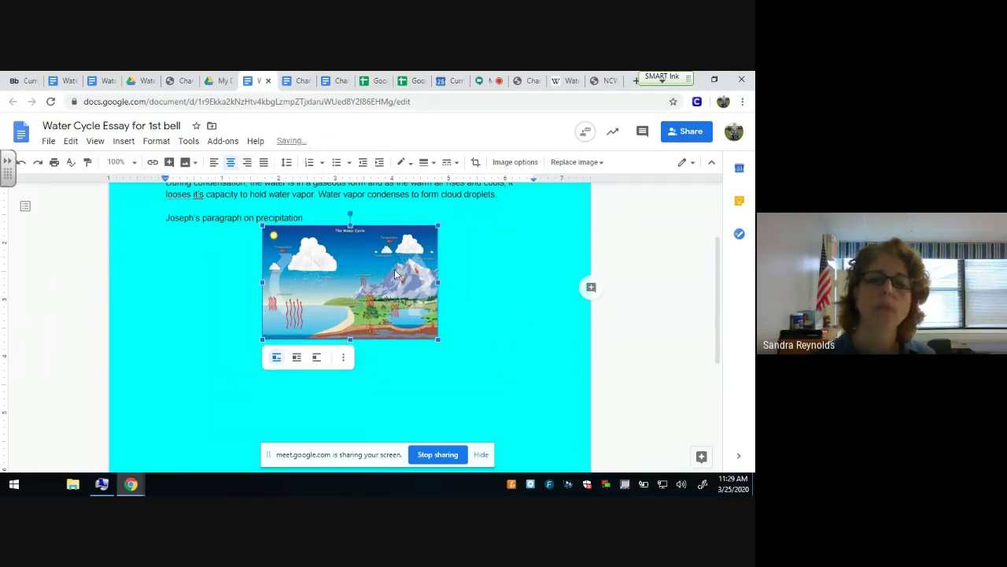
Step: Add a new left-aligned empty line beneath the diagram
{"action": "left_click", "coordinate": [450, 293]}
{"action": "key", "text": "Return"}
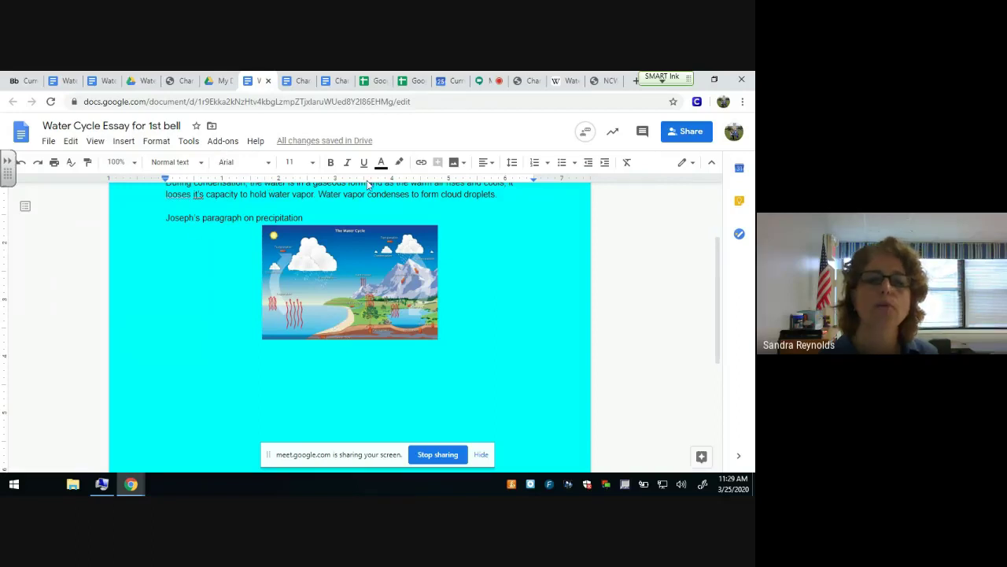
{"action": "left_click", "coordinate": [489, 163]}
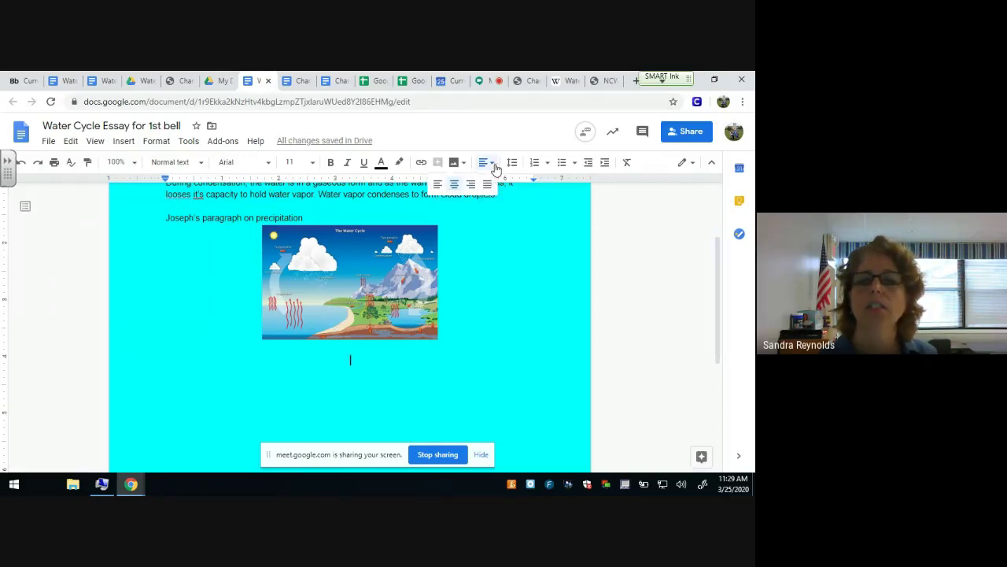
{"action": "left_click", "coordinate": [439, 187]}
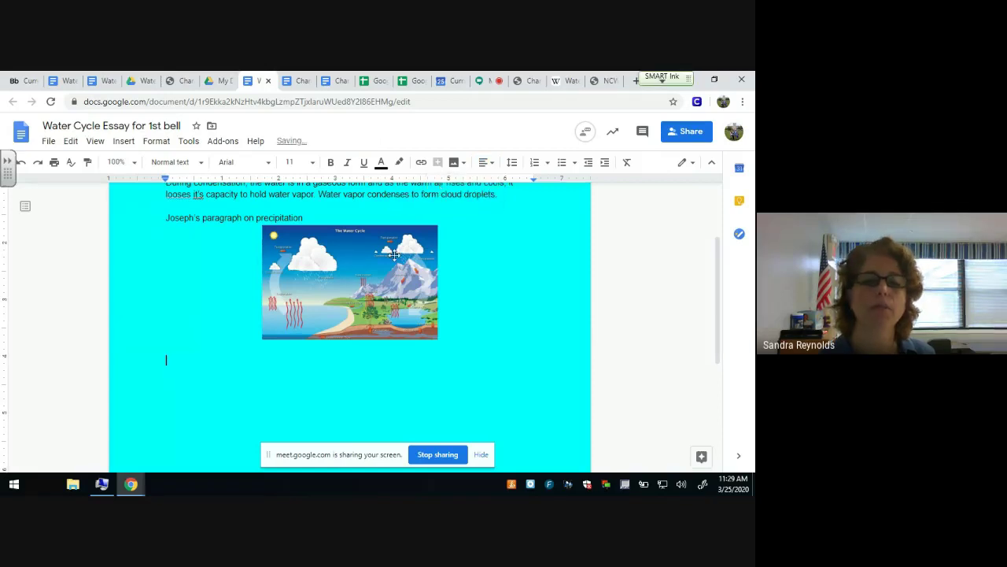
{"action": "left_click", "coordinate": [124, 142]}
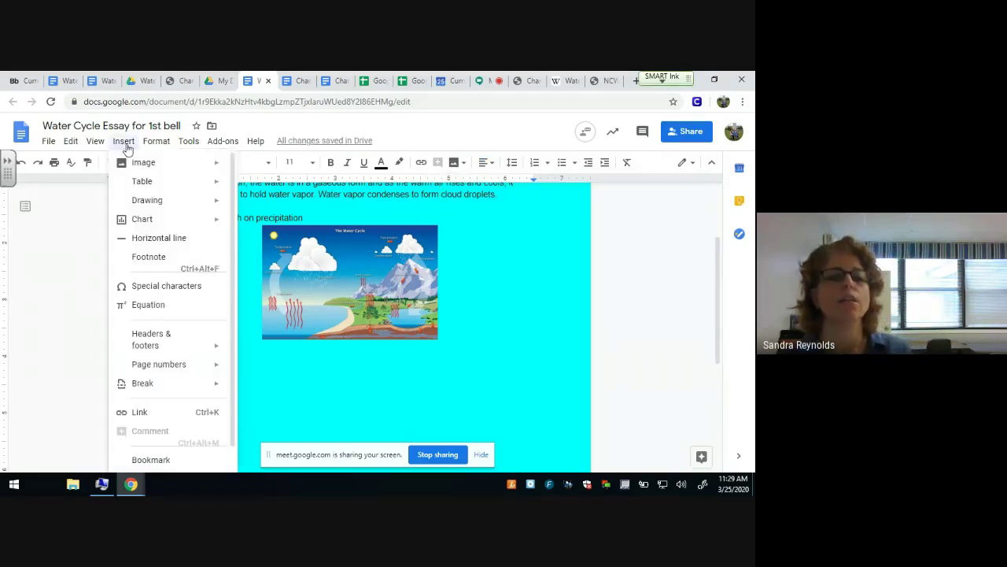
Step: Insert a 4-column by 3-row table beneath the water cycle diagram
{"action": "mouse_move", "coordinate": [143, 167]}
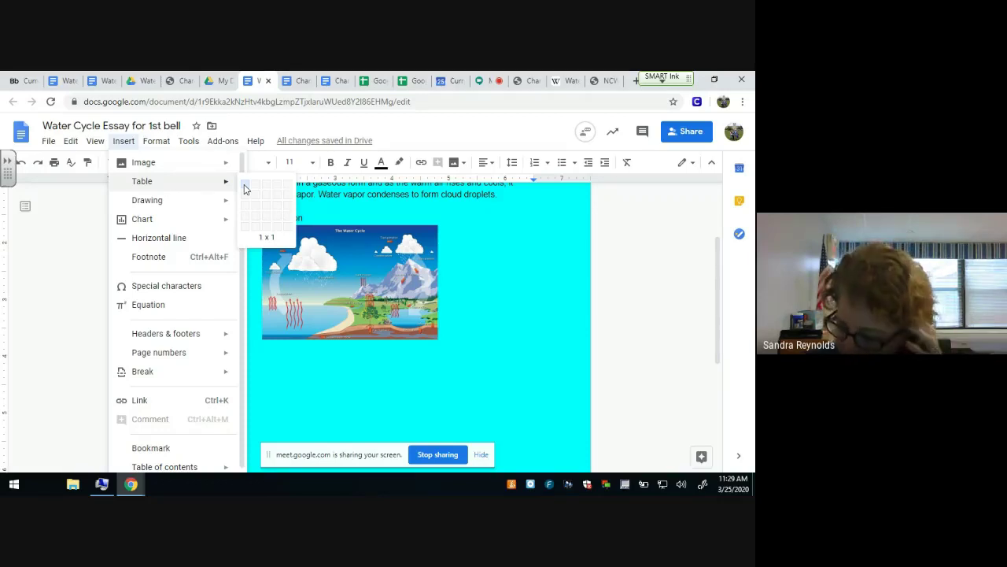
{"action": "left_click", "coordinate": [280, 211]}
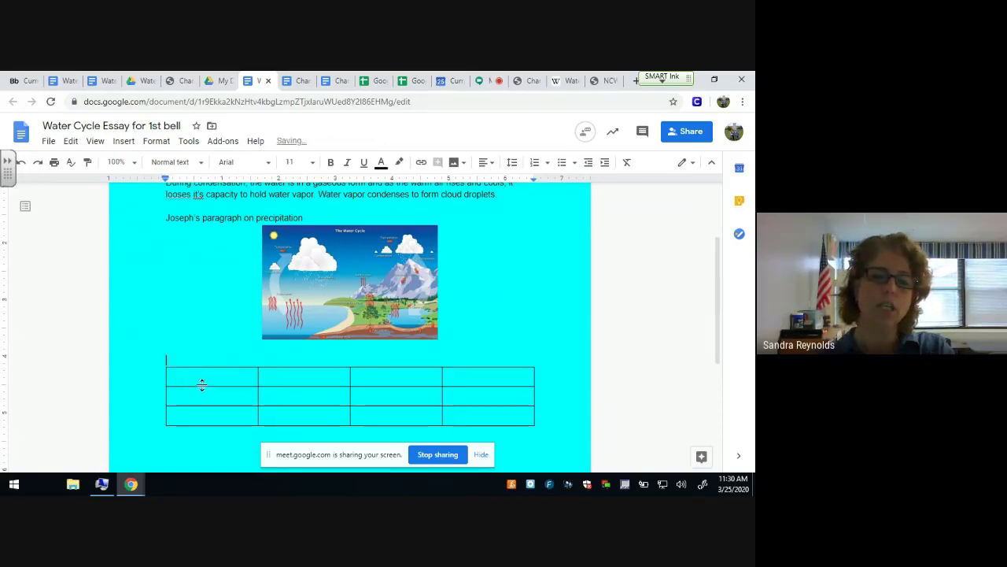
Step: Enter the headers 'Steps' and 'Examples Seen in Nature', with 'Evaporation' below Steps
{"action": "left_click_drag", "start_coordinate": [200, 385], "coordinate": [207, 382]}
{"action": "type", "text": "Steps"}
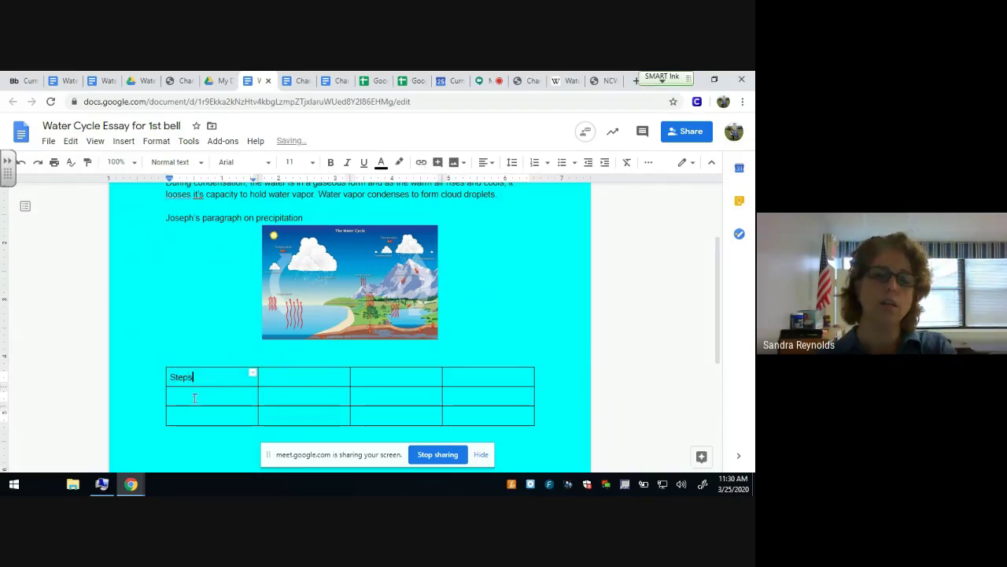
{"action": "left_click_drag", "start_coordinate": [193, 396], "coordinate": [195, 398]}
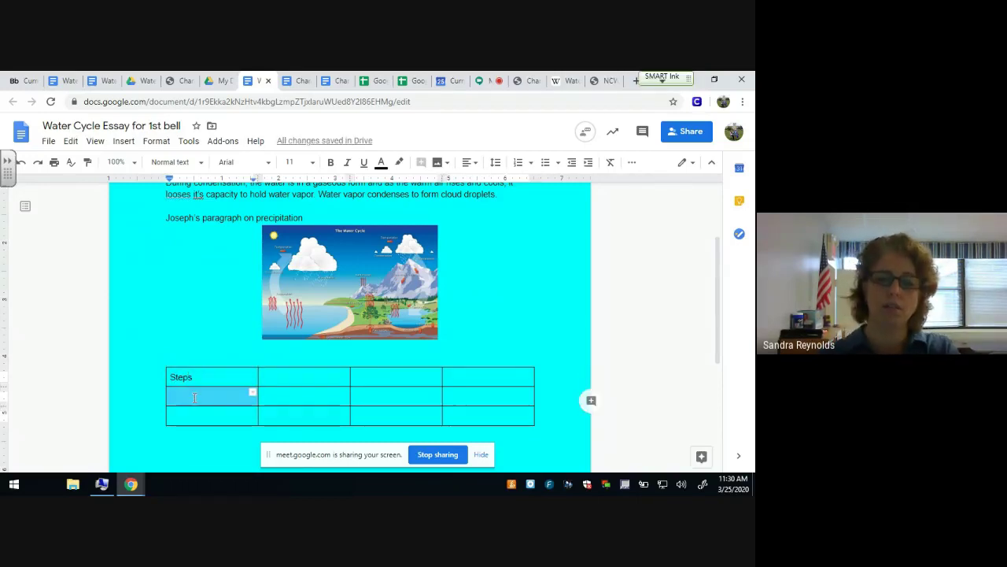
{"action": "type", "text": "Evaporation"}
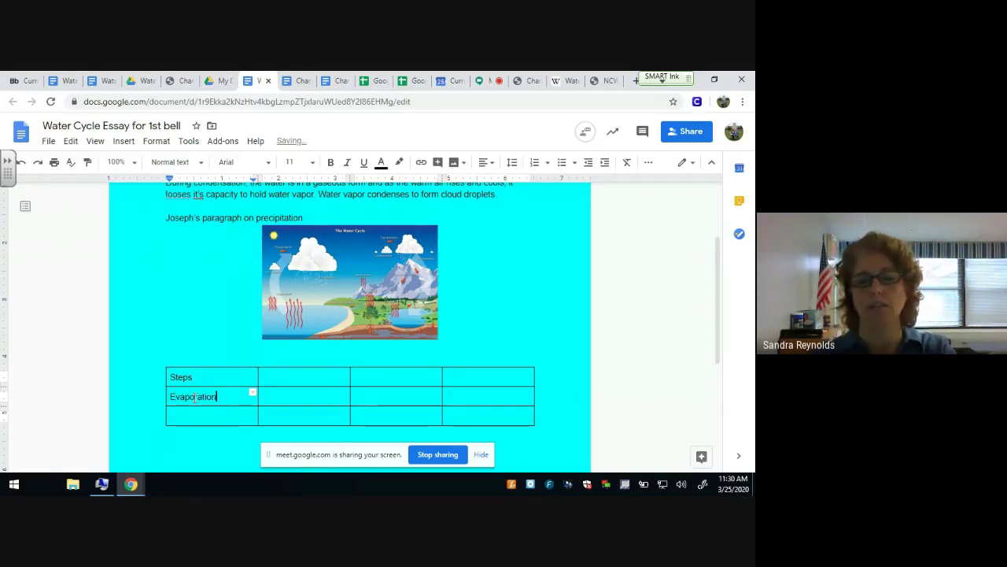
{"action": "left_click", "coordinate": [294, 378]}
{"action": "type", "text": "E"}
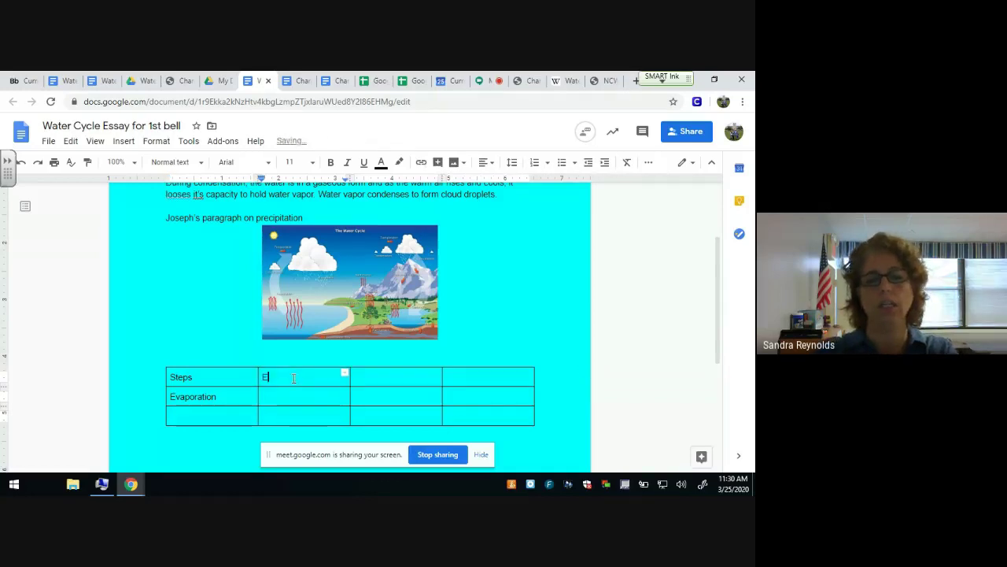
{"action": "type", "text": "xamples"}
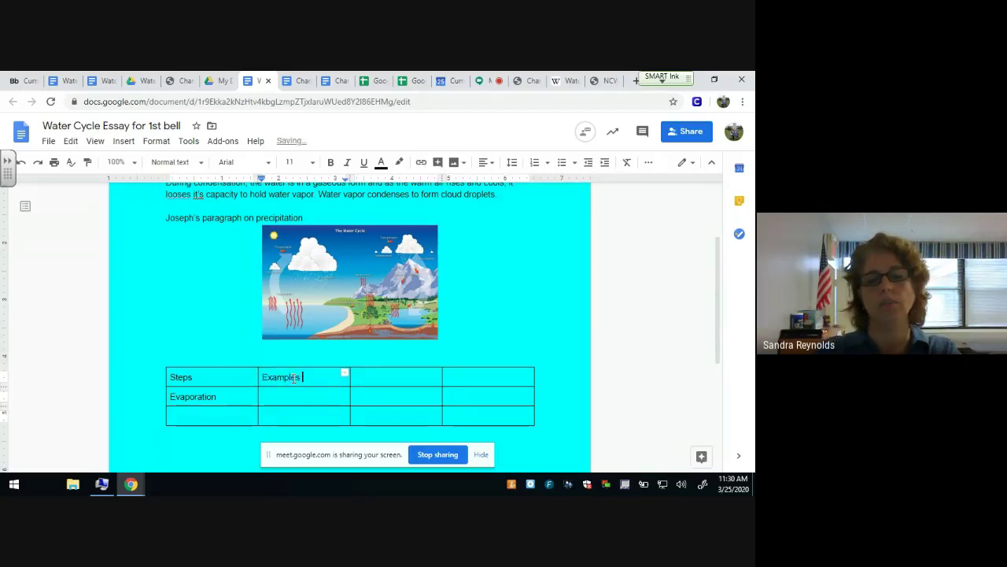
{"action": "type", "text": " Seen in Nature"}
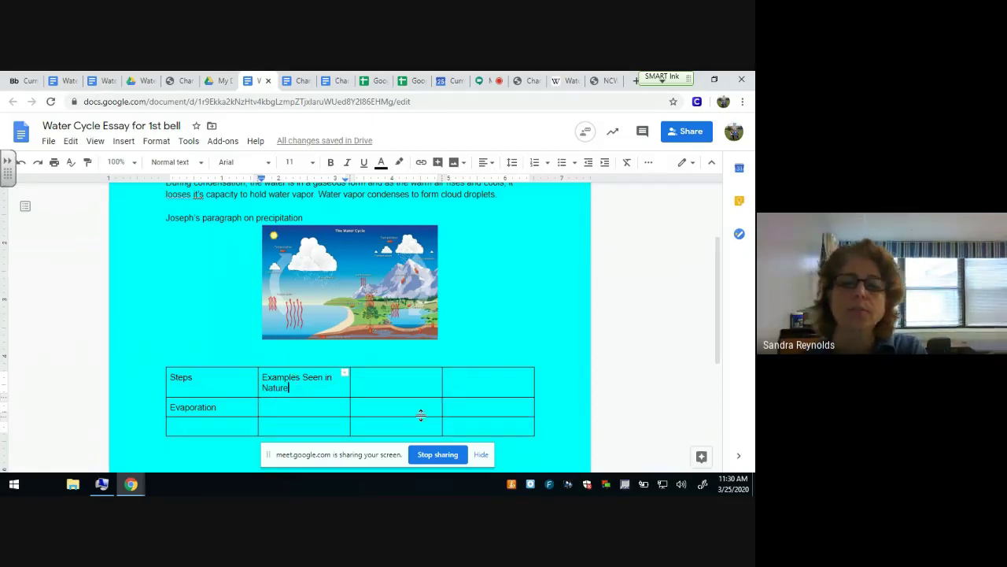
Step: Tab past the table's last cell to add a fourth row
{"action": "key", "text": "Tab"}
{"action": "key", "text": "Tab"}
{"action": "key", "text": "Tab"}
{"action": "key", "text": "Tab"}
{"action": "key", "text": "Tab"}
{"action": "key", "text": "Tab"}
{"action": "key", "text": "Tab"}
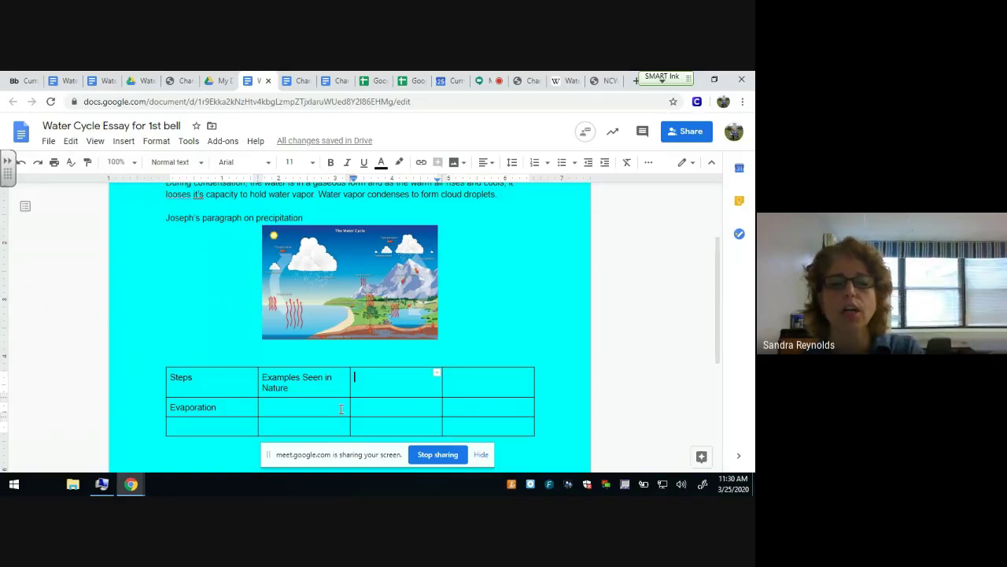
{"action": "key", "text": "Tab"}
{"action": "key", "text": "Tab"}
{"action": "key", "text": "Tab"}
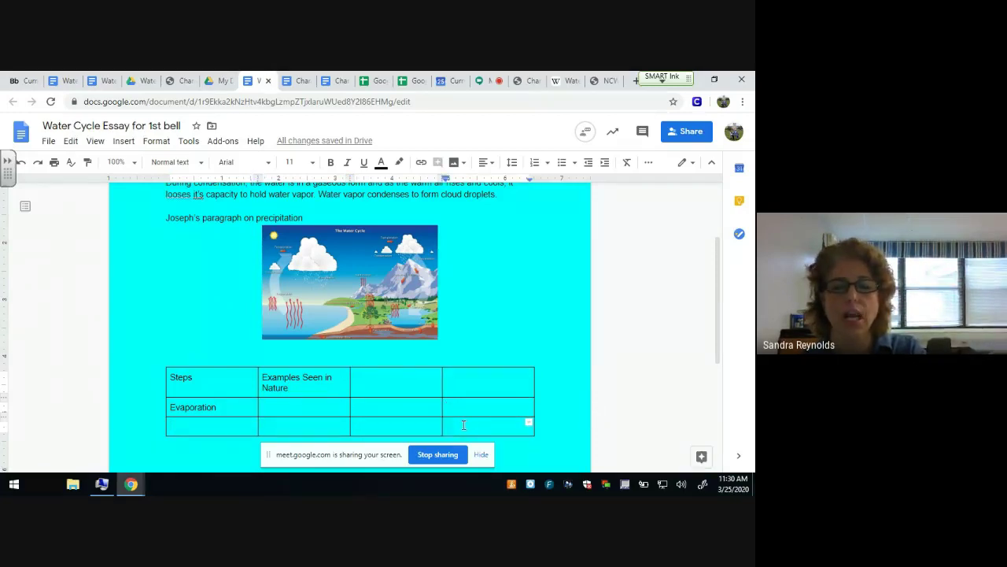
{"action": "key", "text": "Tab"}
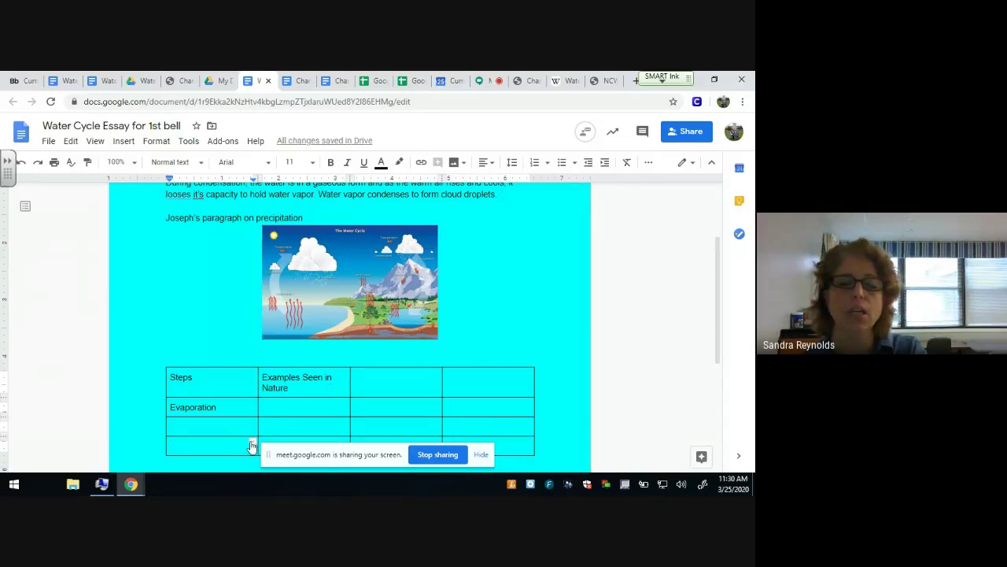
{"action": "left_click", "coordinate": [252, 443]}
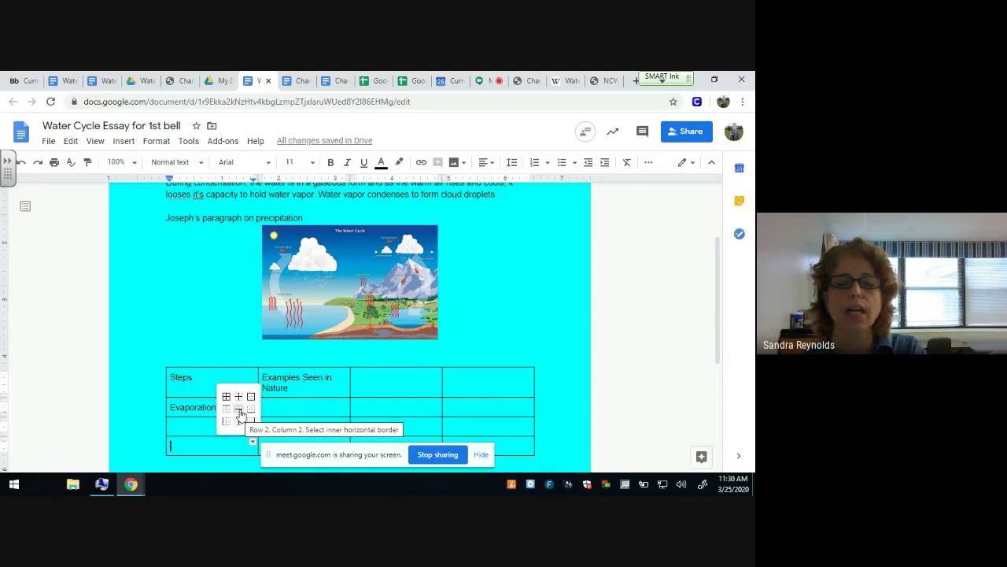
Step: Add an extra blank line in the Steps/Examples header row so it is taller
{"action": "left_click", "coordinate": [203, 378]}
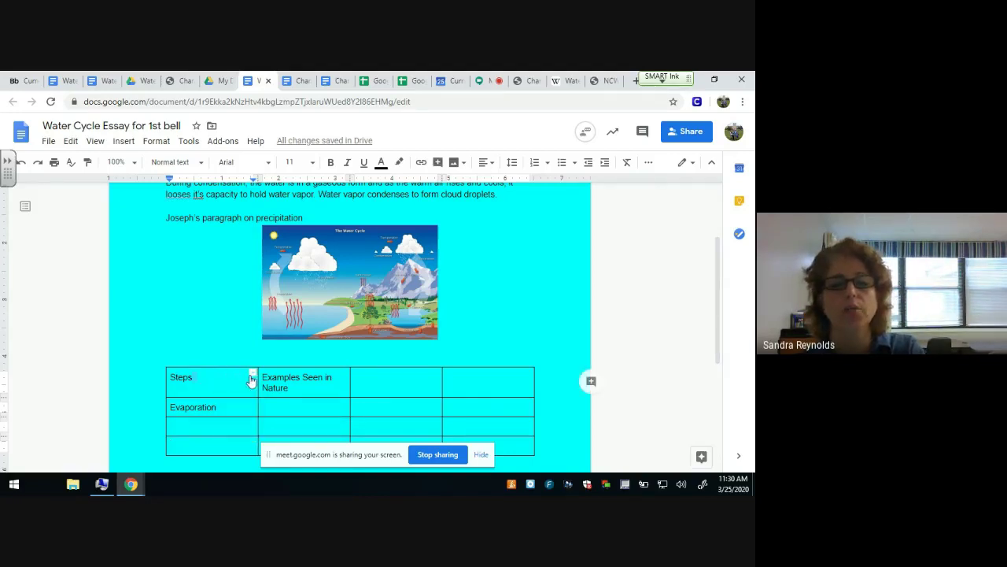
{"action": "left_click", "coordinate": [251, 372]}
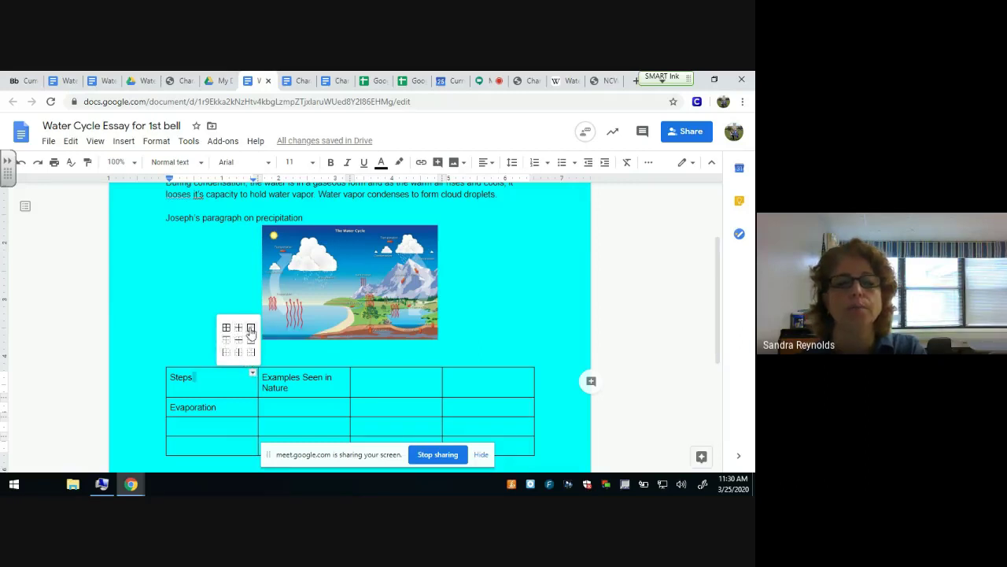
{"action": "left_click", "coordinate": [228, 380]}
{"action": "key", "text": "Return"}
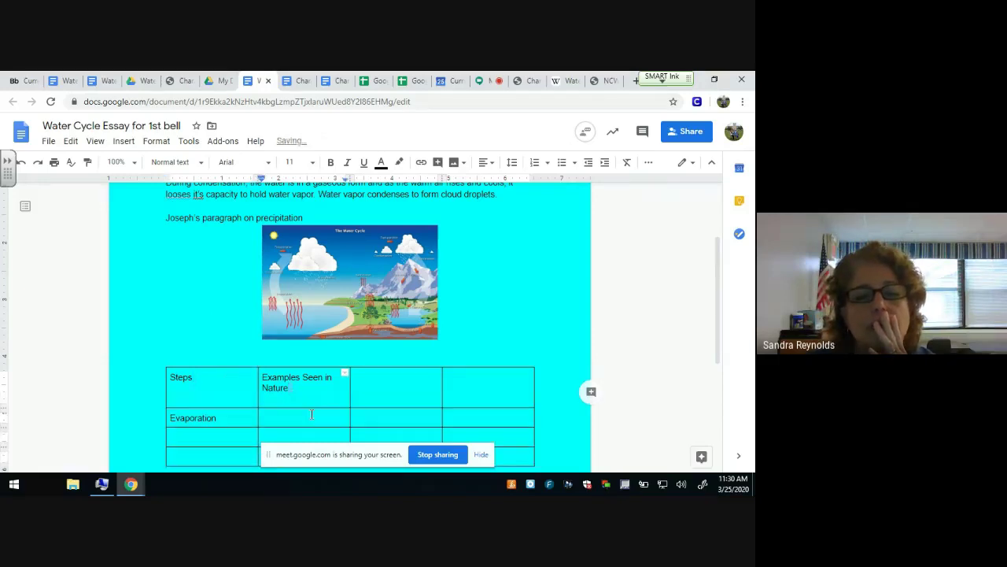
{"action": "left_click_drag", "start_coordinate": [295, 392], "coordinate": [237, 379]}
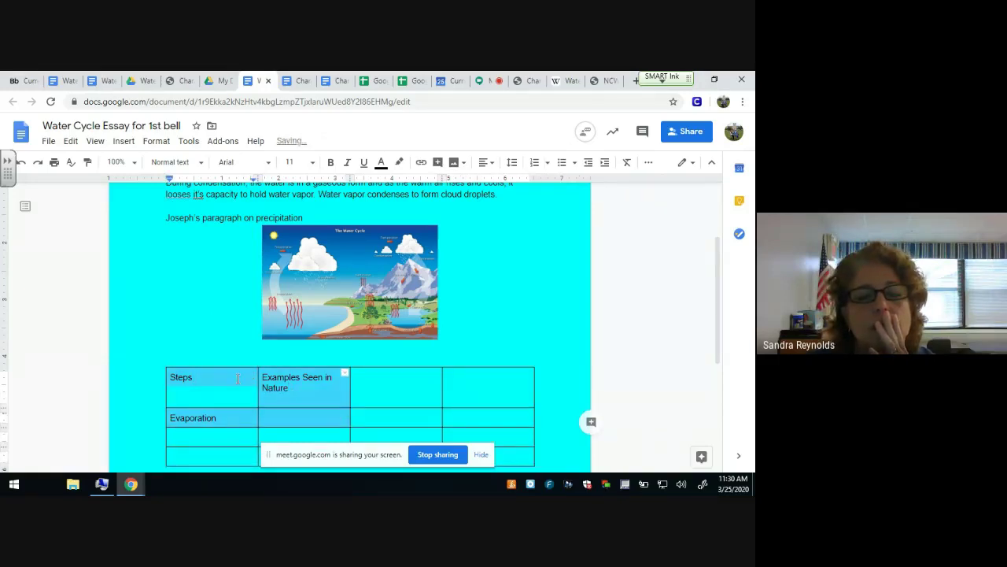
{"action": "left_click", "coordinate": [343, 372]}
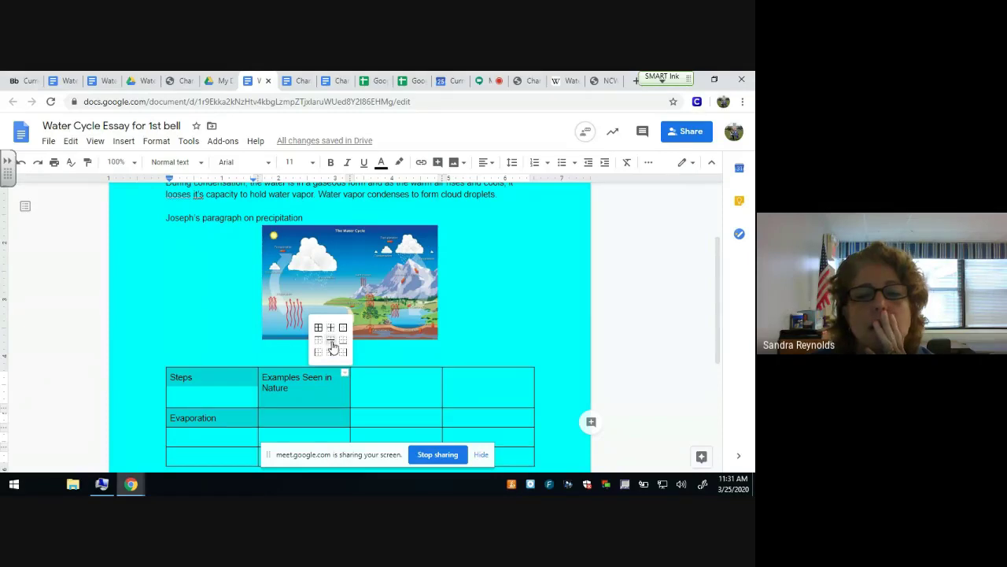
{"action": "left_click", "coordinate": [332, 338]}
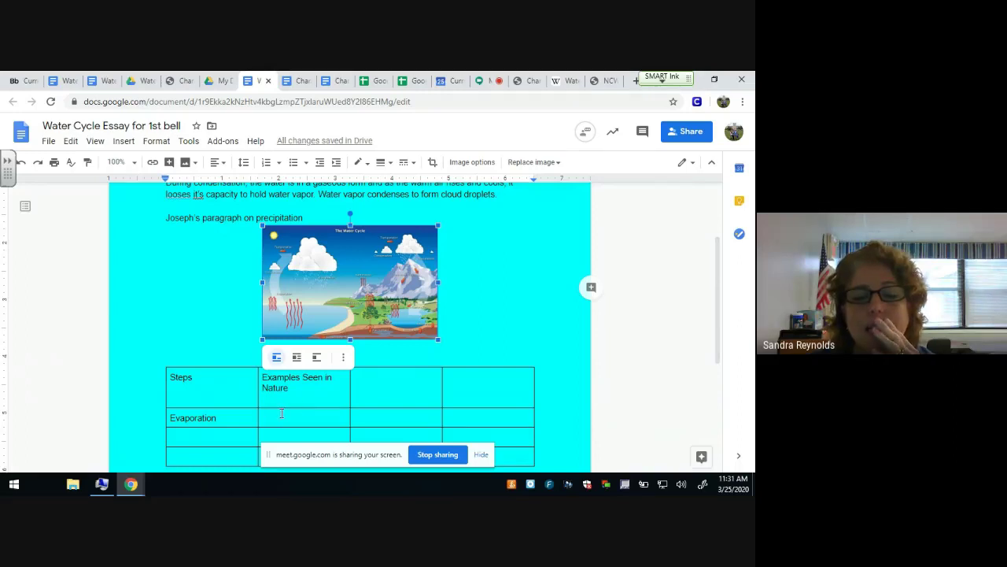
{"action": "left_click", "coordinate": [237, 394]}
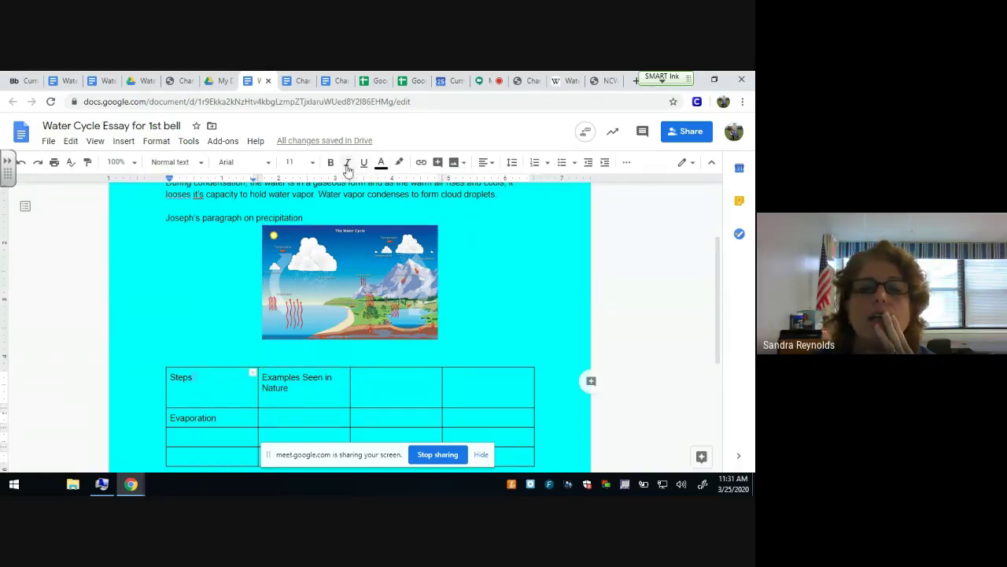
Step: Set the Steps cell's background colour to white
{"action": "left_click", "coordinate": [692, 165]}
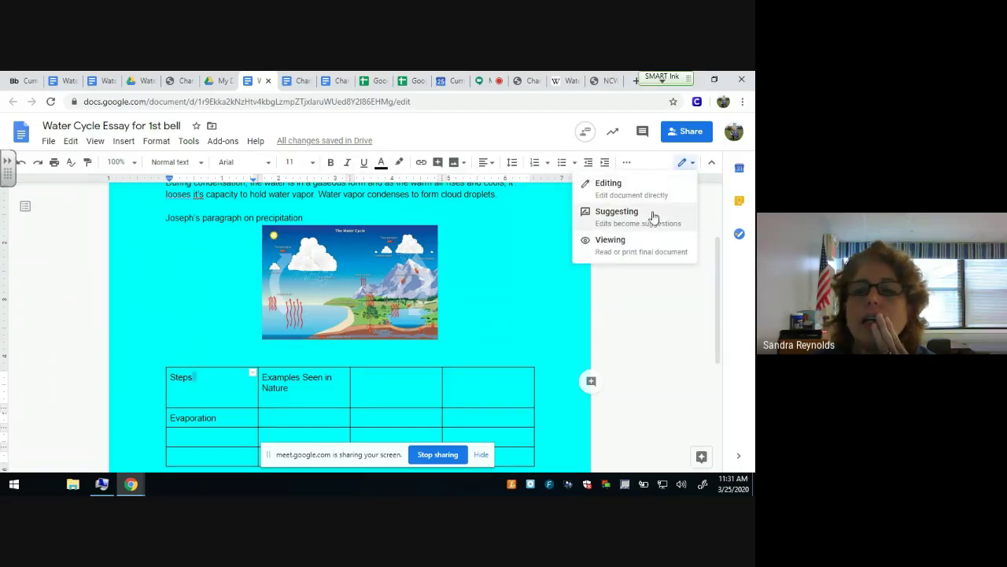
{"action": "left_click", "coordinate": [626, 162]}
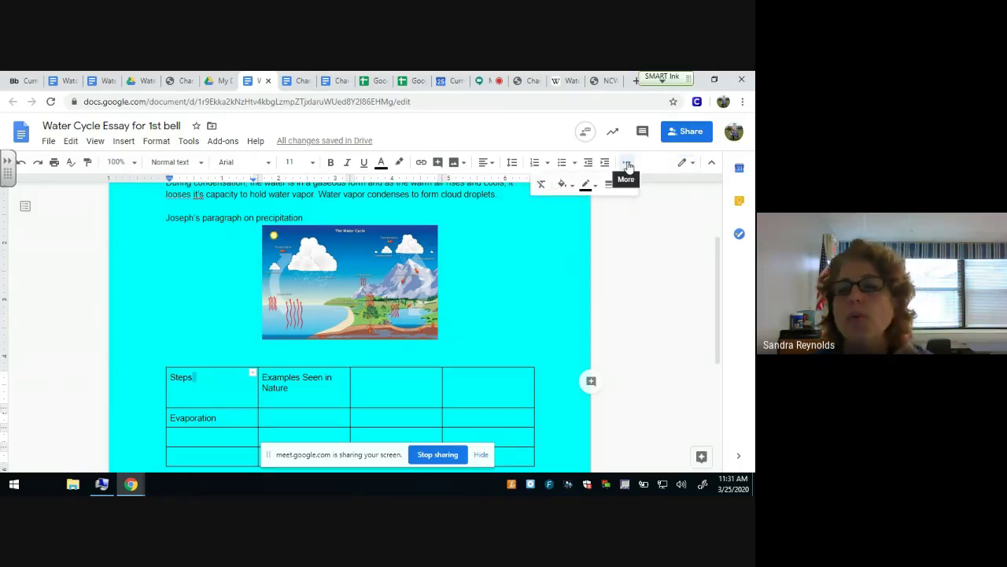
{"action": "left_click", "coordinate": [563, 184]}
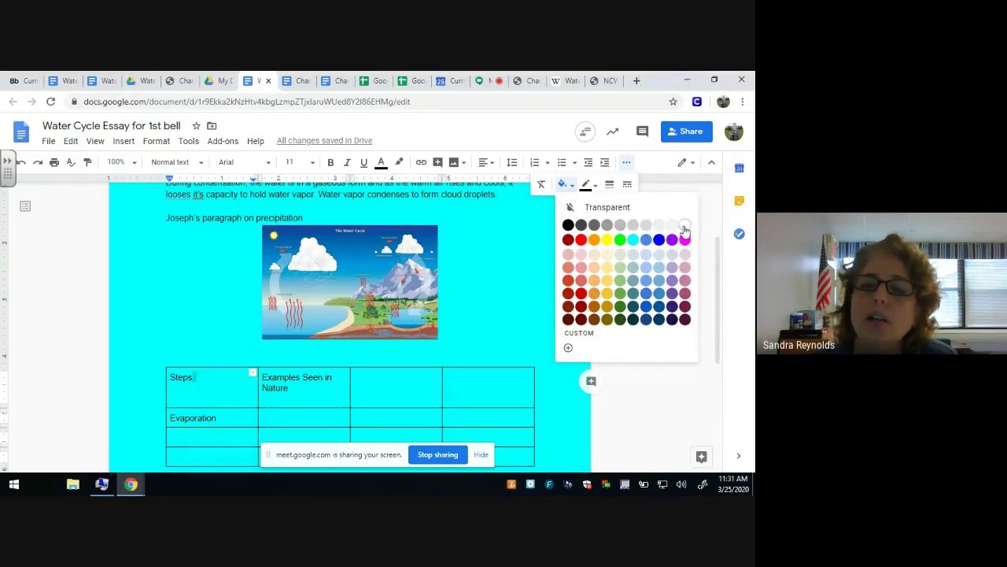
{"action": "left_click", "coordinate": [684, 229]}
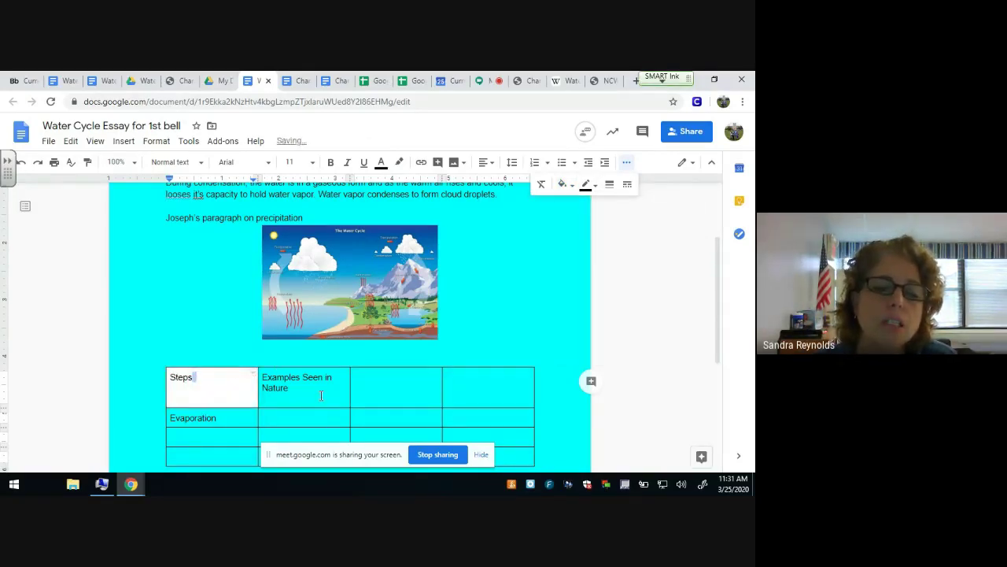
{"action": "scroll", "coordinate": [320, 389], "scroll_direction": "down", "scroll_amount": 3}
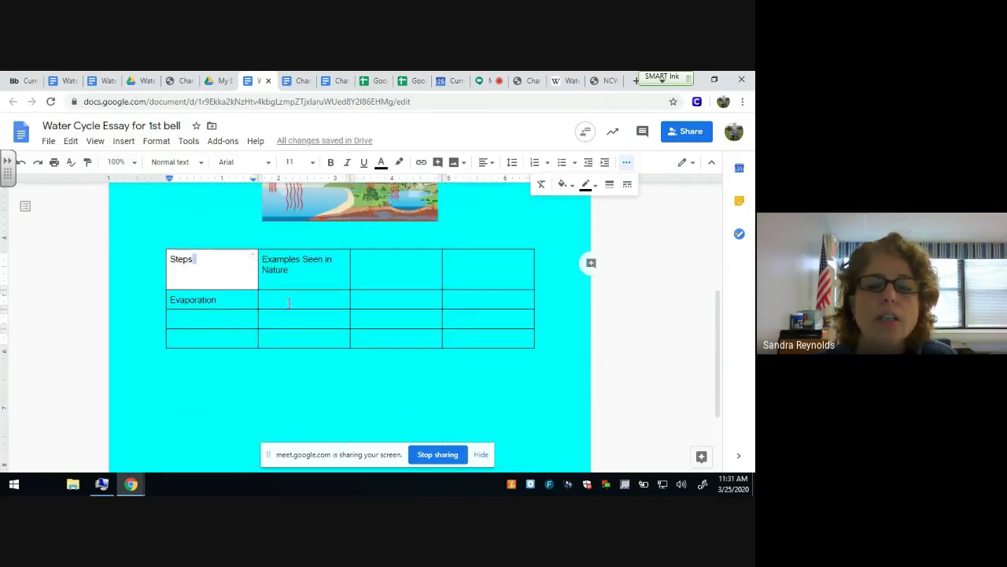
Step: Delete the table's last row and insert an empty row above the bottom row
{"action": "right_click", "coordinate": [225, 337]}
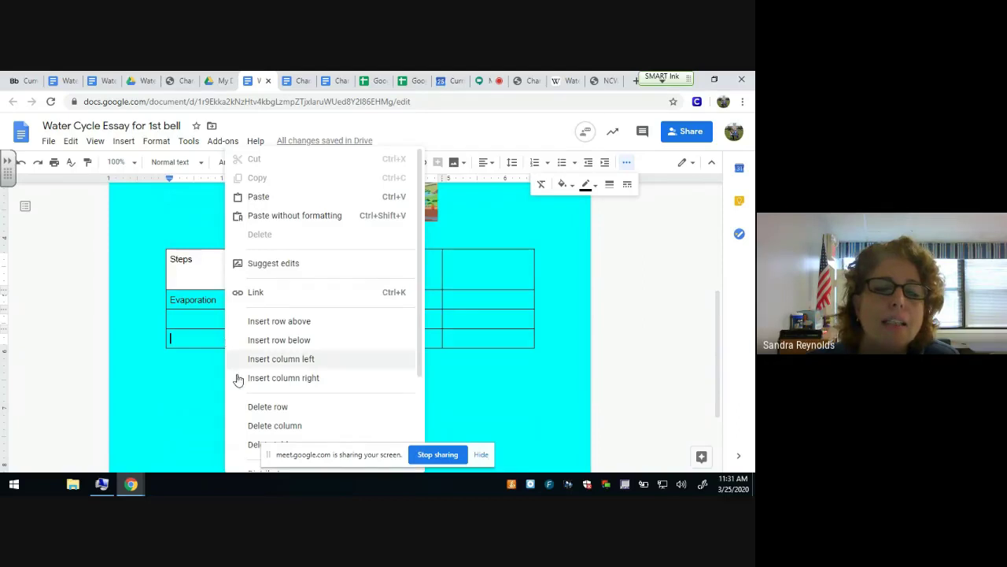
{"action": "left_click", "coordinate": [254, 406]}
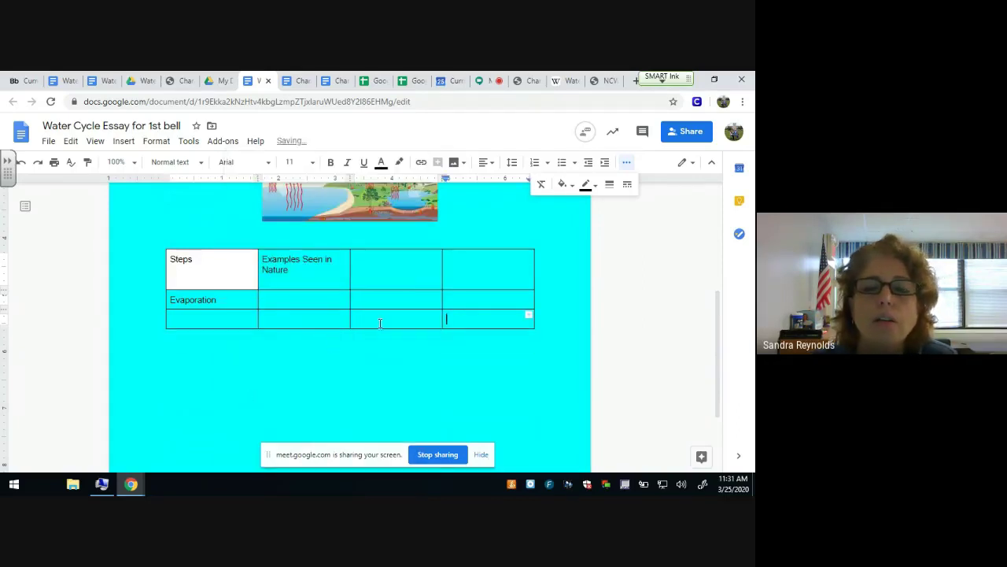
{"action": "right_click", "coordinate": [312, 317]}
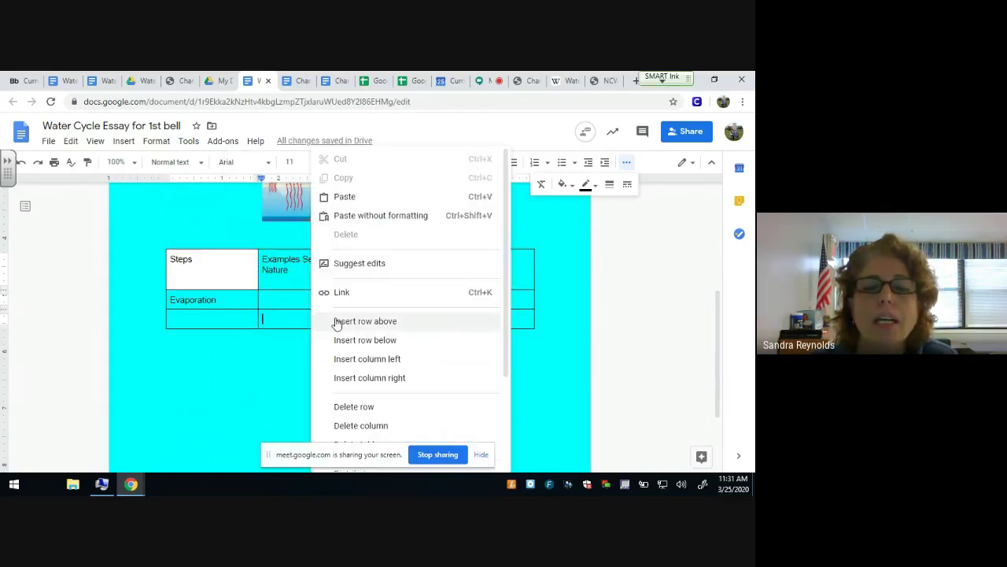
{"action": "left_click", "coordinate": [339, 321]}
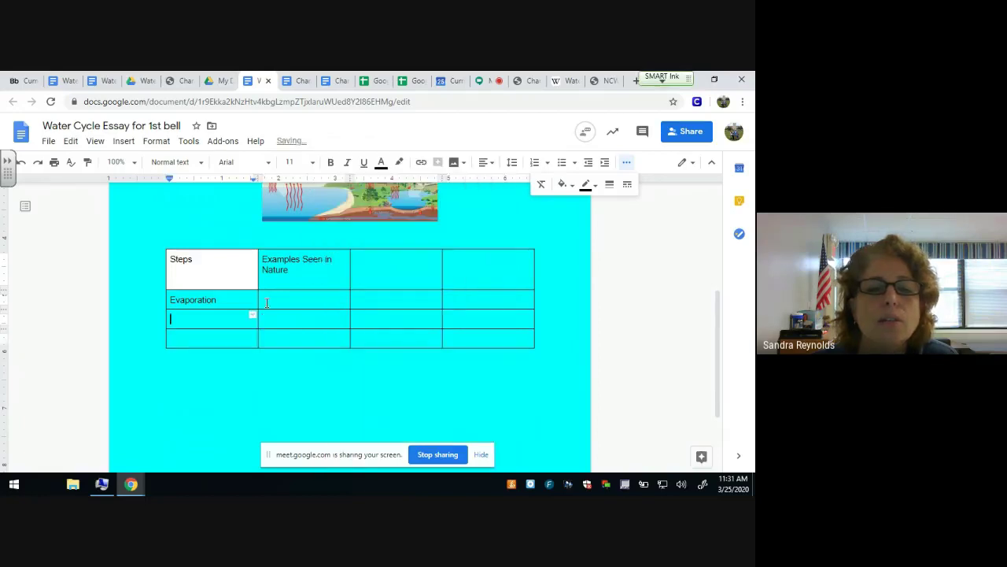
Step: Insert an empty row directly above the Evaporation row
{"action": "right_click", "coordinate": [234, 299]}
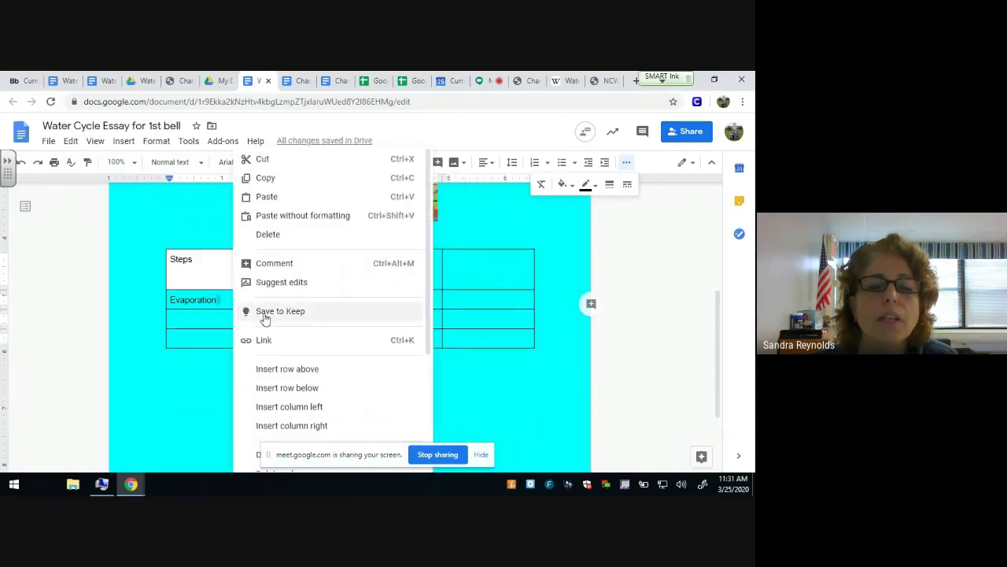
{"action": "left_click", "coordinate": [267, 368]}
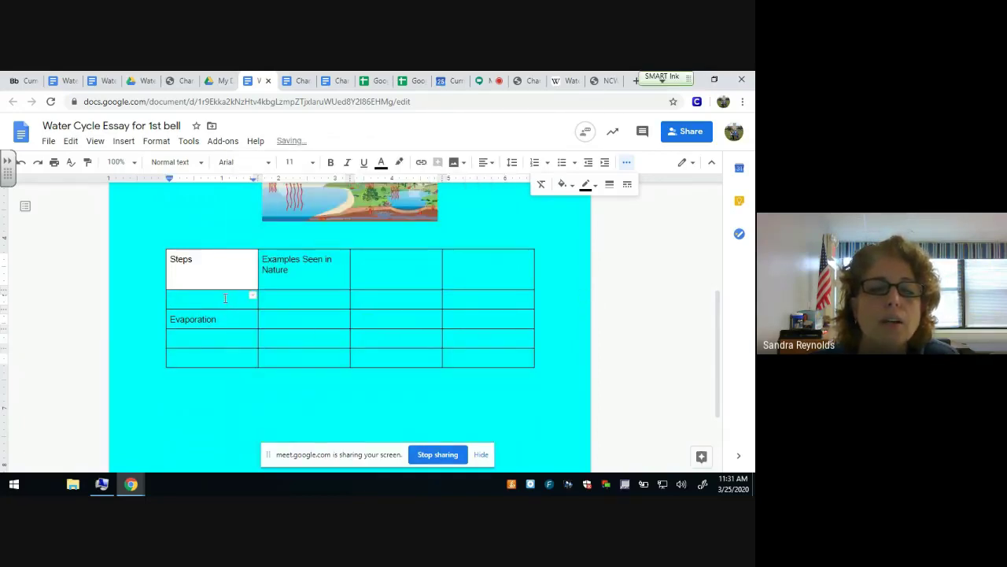
{"action": "right_click", "coordinate": [225, 302]}
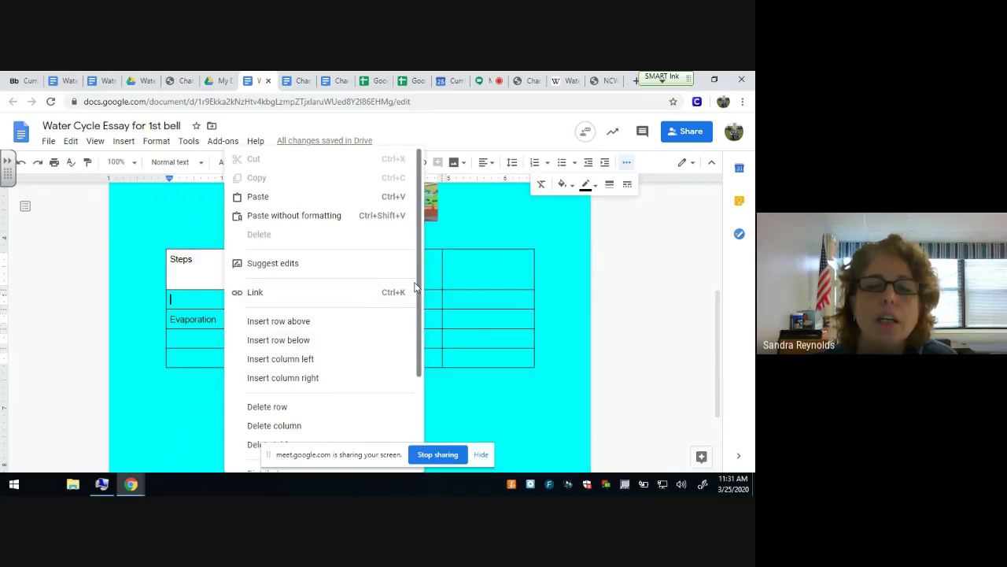
{"action": "left_click_drag", "start_coordinate": [418, 290], "coordinate": [396, 405]}
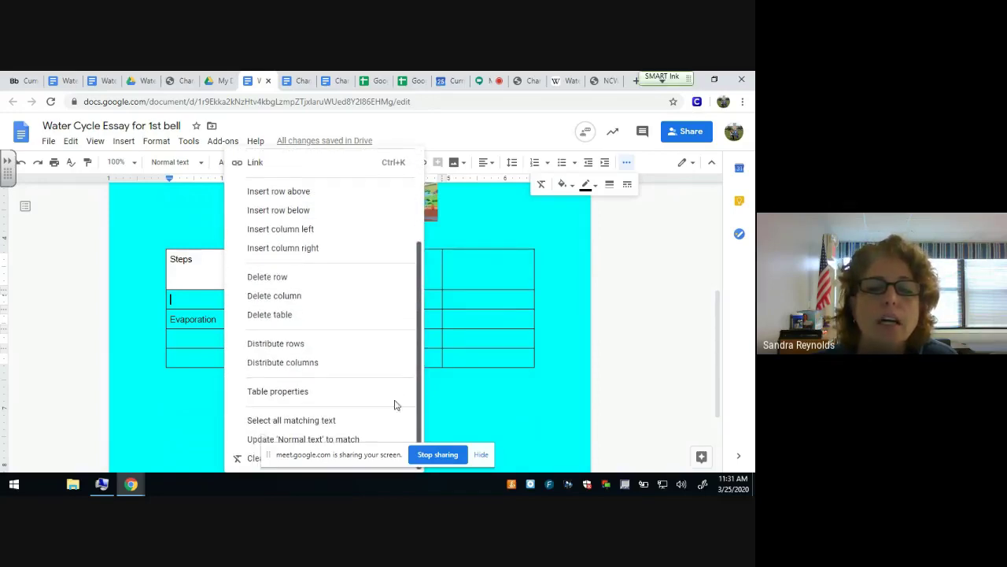
{"action": "left_click", "coordinate": [448, 323]}
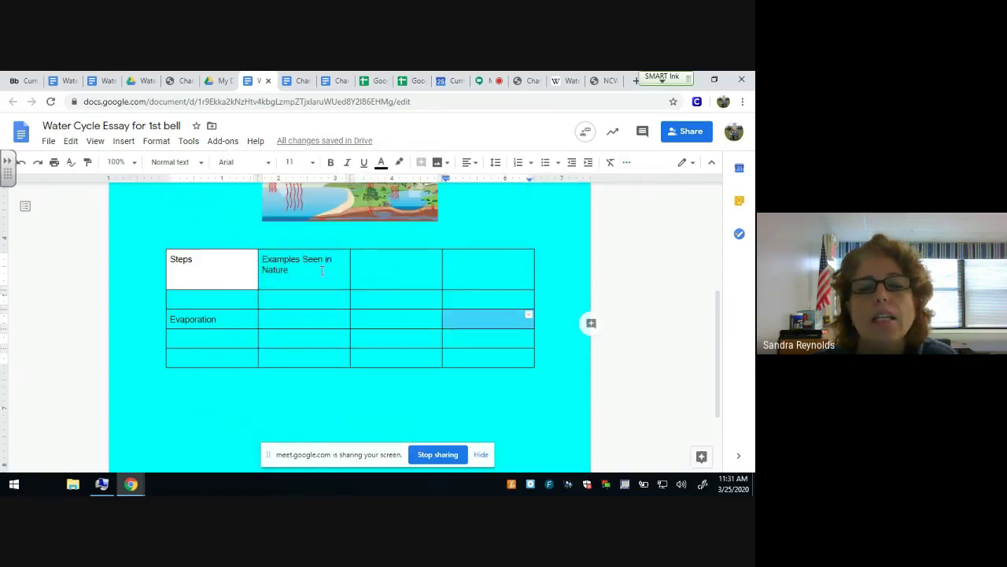
Step: Widen the Examples Seen in Nature column and distribute the two right columns evenly
{"action": "left_click_drag", "start_coordinate": [350, 273], "coordinate": [389, 288]}
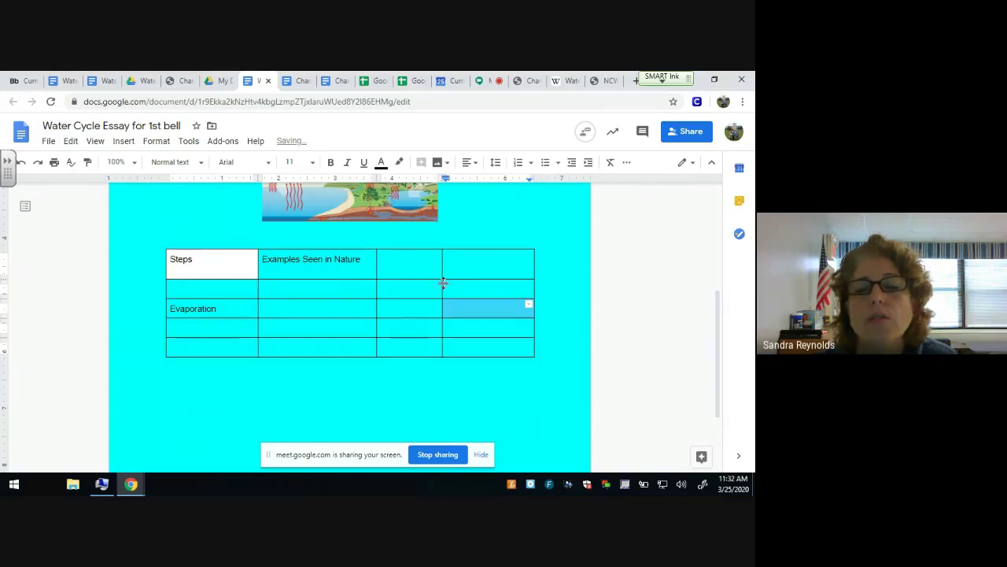
{"action": "left_click_drag", "start_coordinate": [431, 270], "coordinate": [489, 341]}
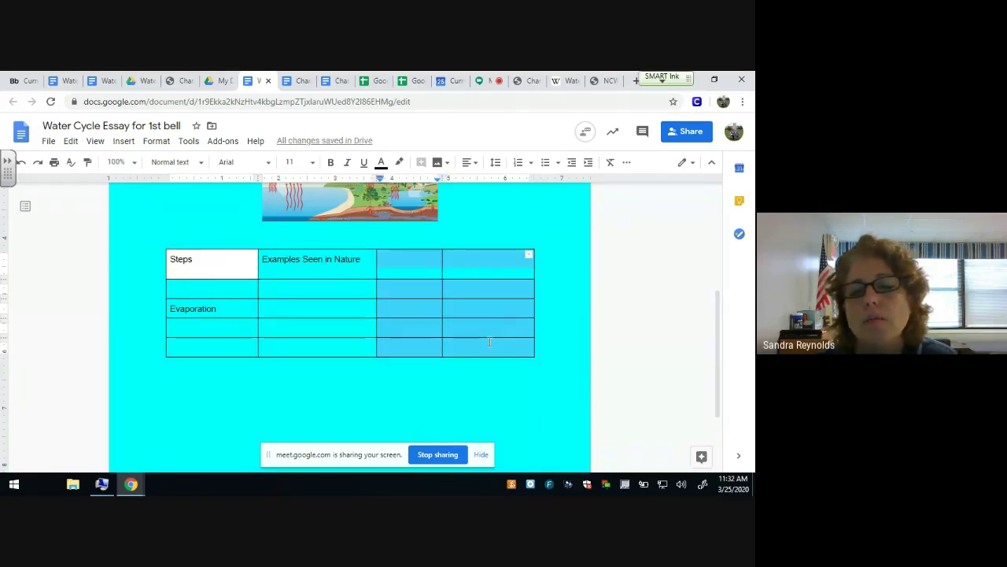
{"action": "right_click", "coordinate": [479, 260]}
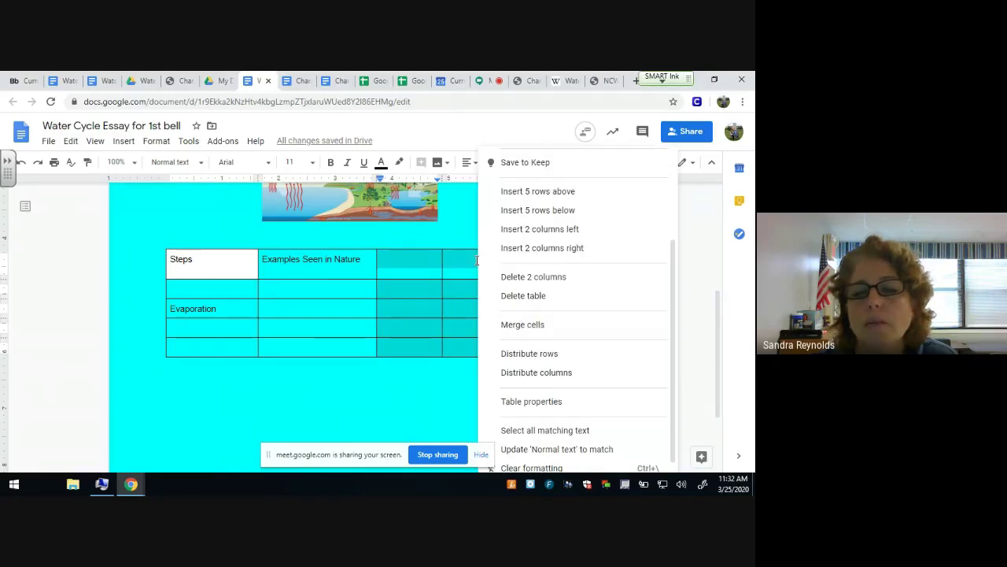
{"action": "left_click", "coordinate": [505, 371]}
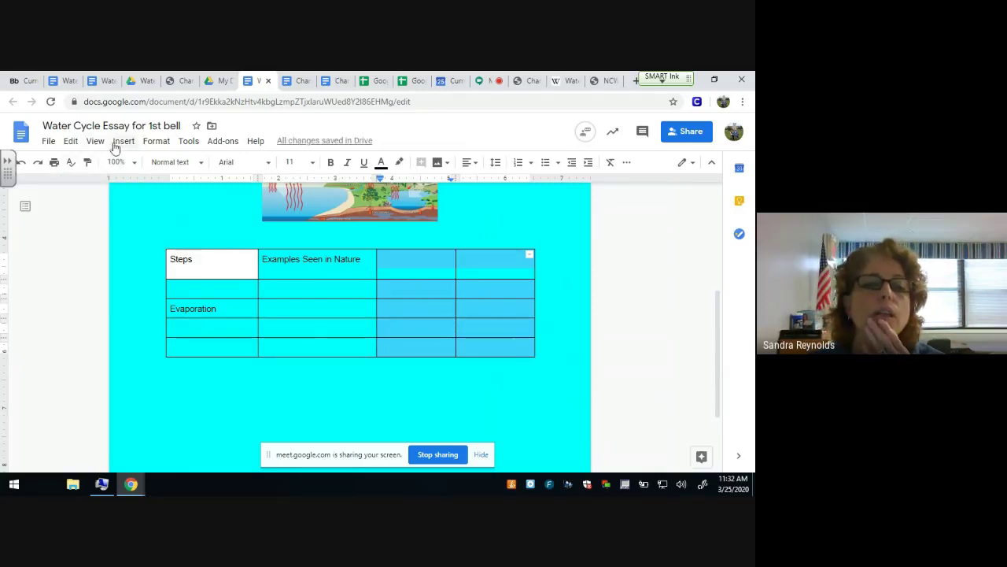
Step: Insert a horizontal line from the Insert menu, then undo it
{"action": "left_click", "coordinate": [70, 142]}
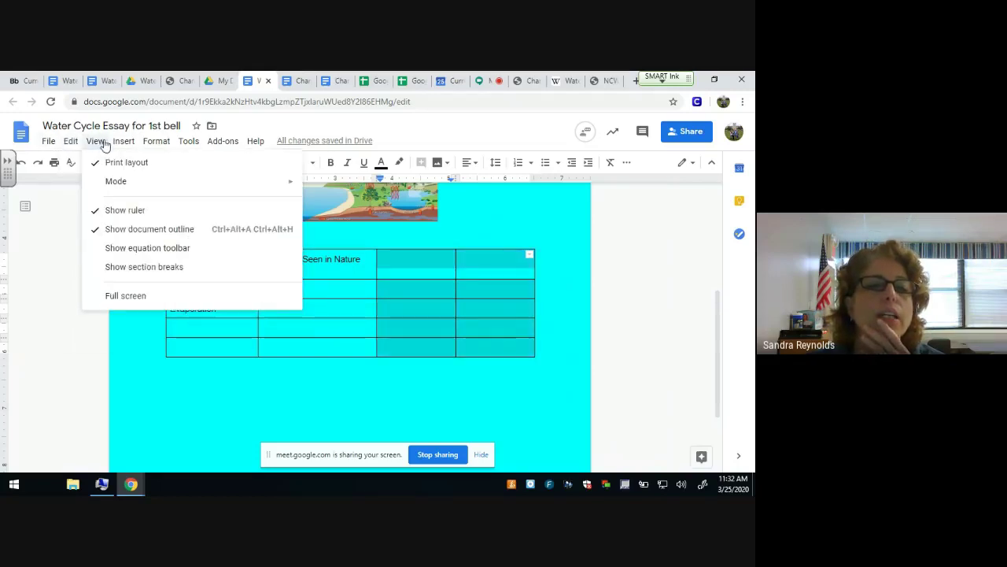
{"action": "mouse_move", "coordinate": [125, 143]}
{"action": "mouse_move", "coordinate": [144, 186]}
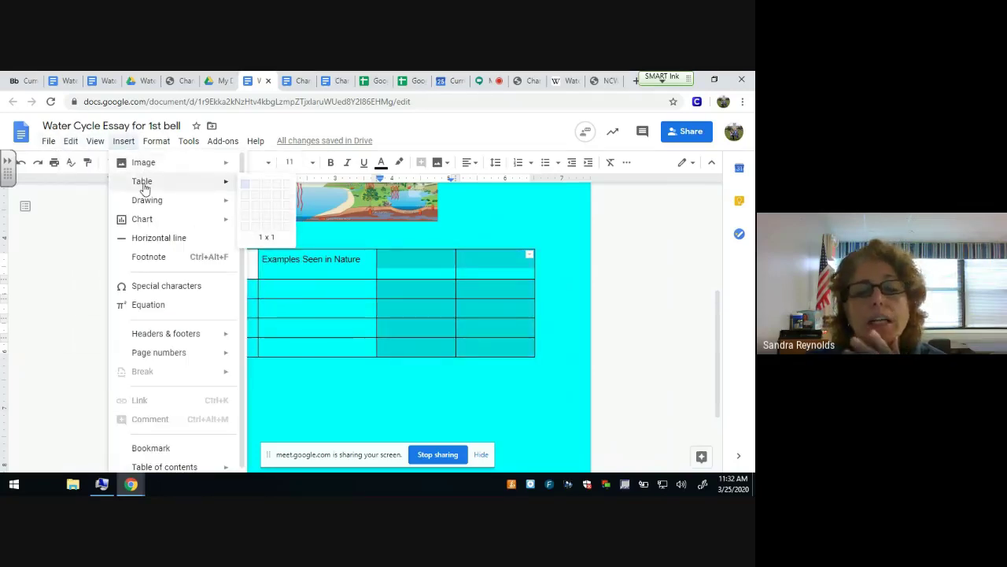
{"action": "mouse_move", "coordinate": [152, 204]}
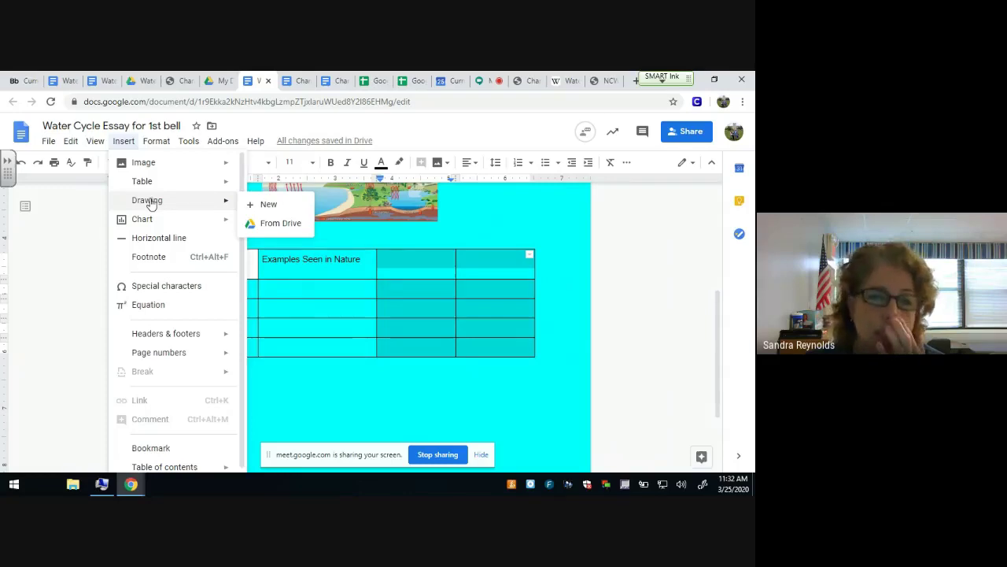
{"action": "mouse_move", "coordinate": [154, 223]}
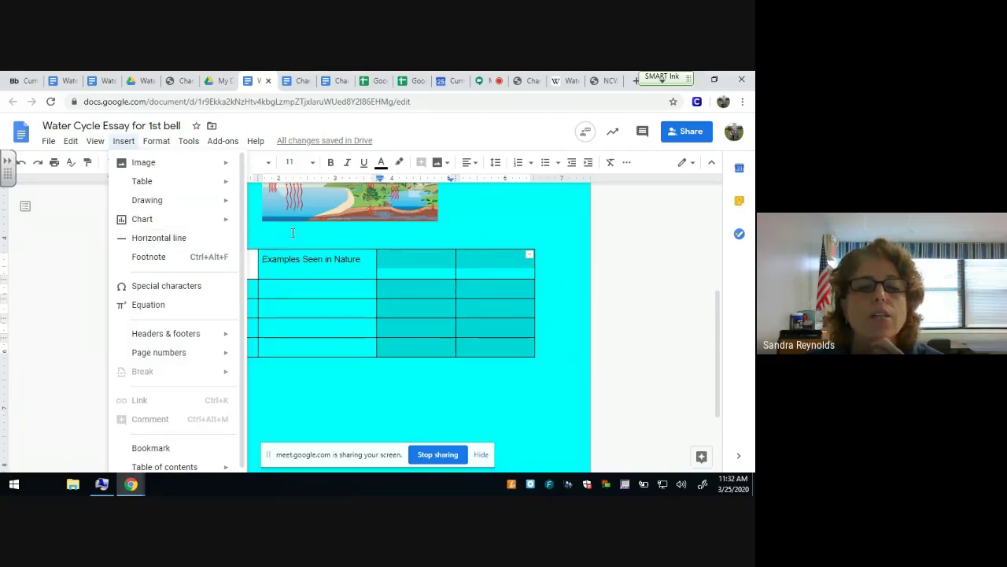
{"action": "key", "text": "Escape"}
{"action": "left_click", "coordinate": [127, 144]}
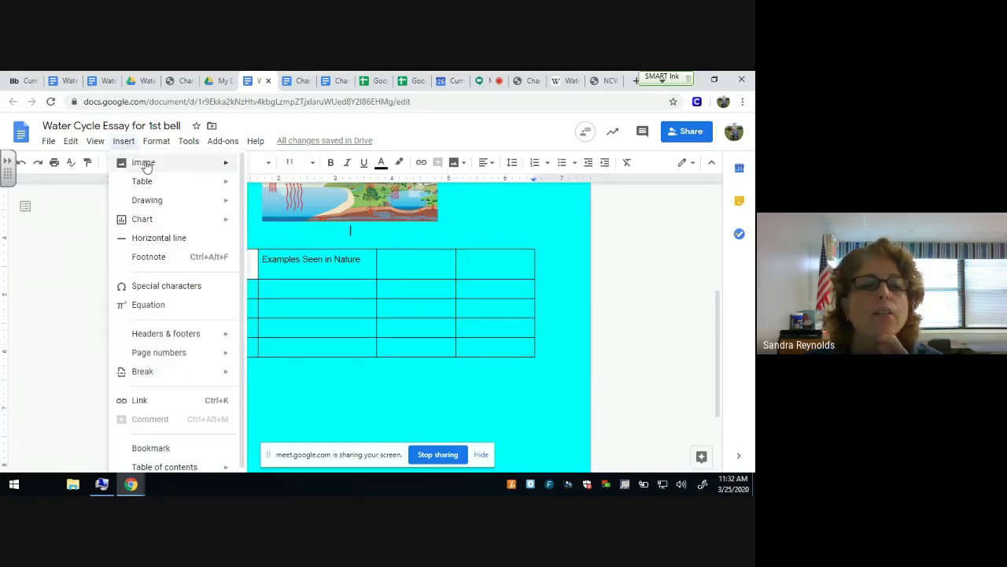
{"action": "left_click", "coordinate": [158, 235]}
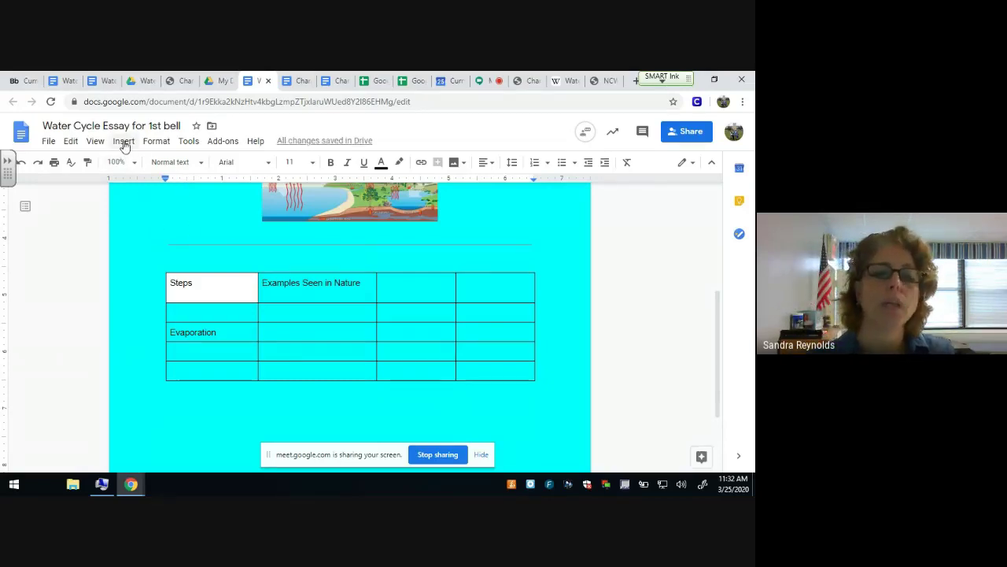
{"action": "key", "text": "ctrl+z"}
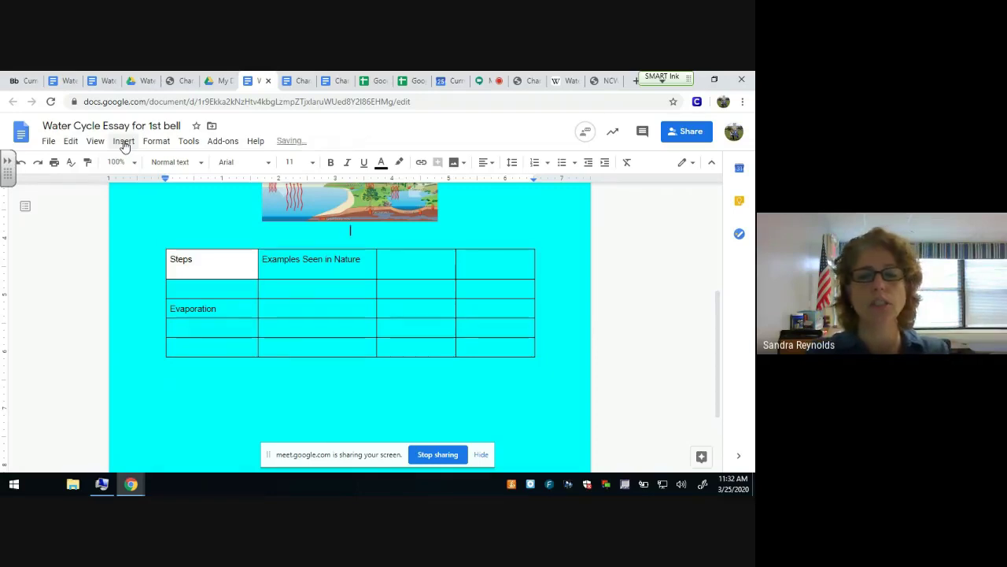
Step: Start a new empty line below the table
{"action": "left_click", "coordinate": [124, 145]}
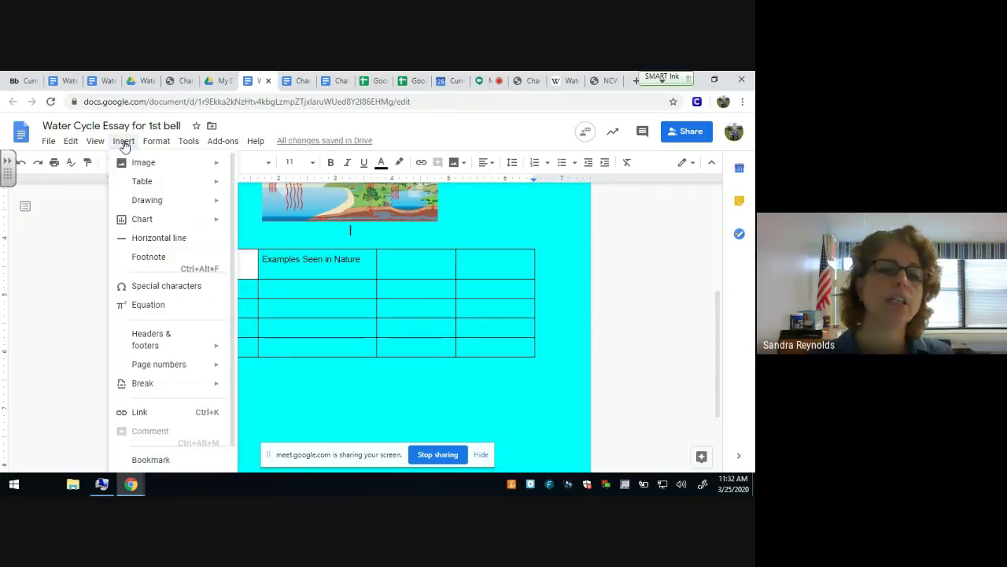
{"action": "left_click", "coordinate": [421, 372]}
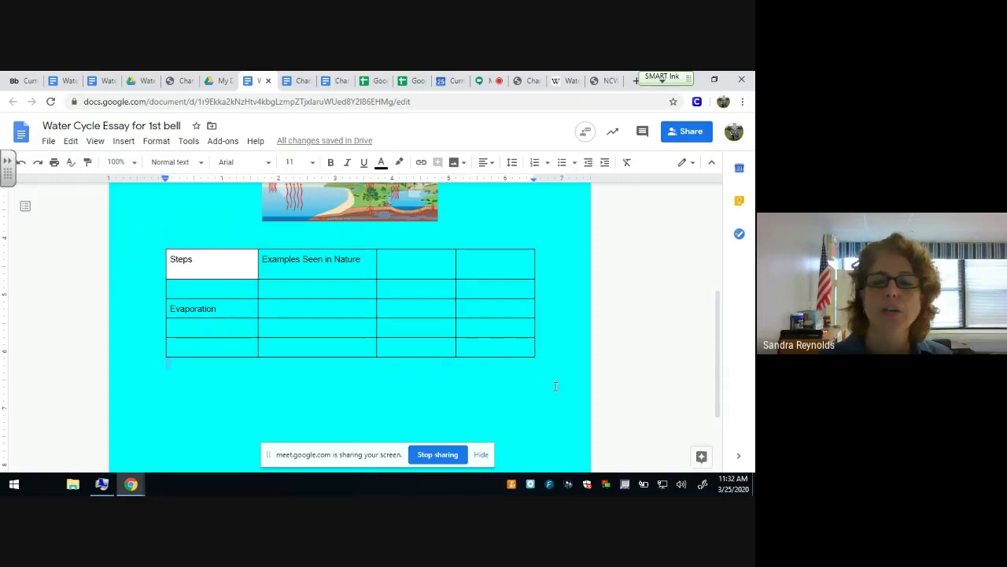
{"action": "key", "text": "Return"}
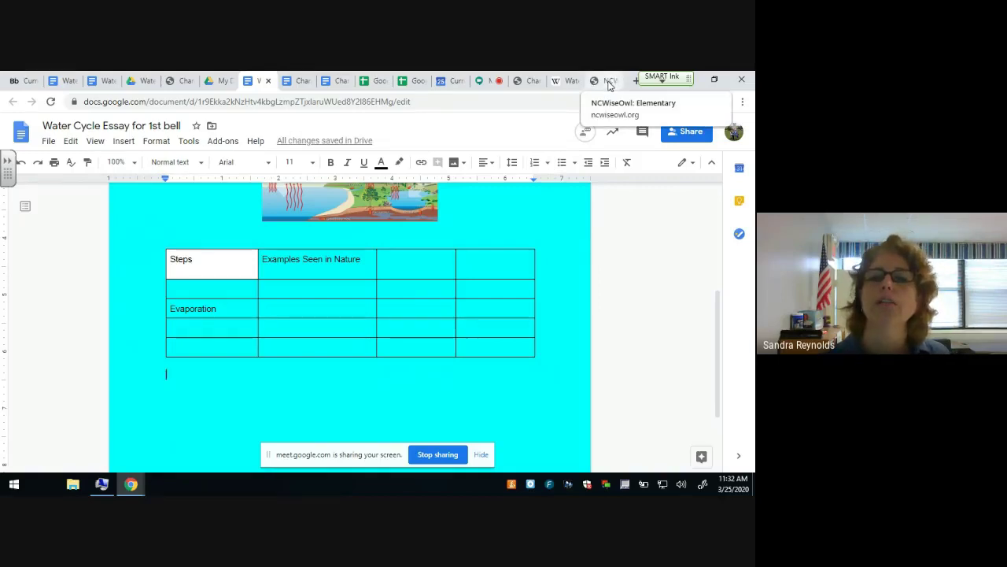
Step: Switch to the NCWiseOwl tab and choose Britannica School Elementary
{"action": "left_click", "coordinate": [610, 82]}
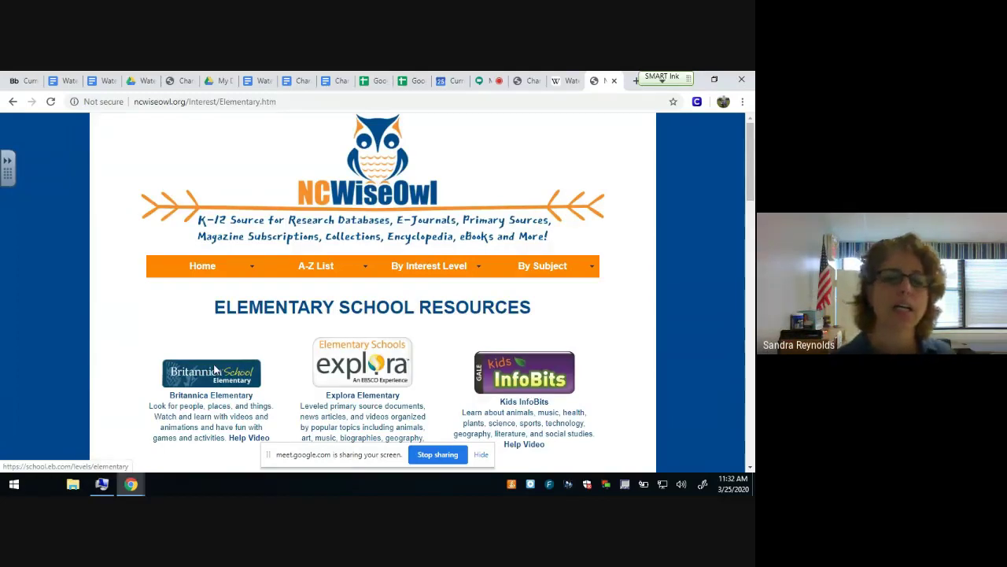
{"action": "left_click", "coordinate": [214, 369]}
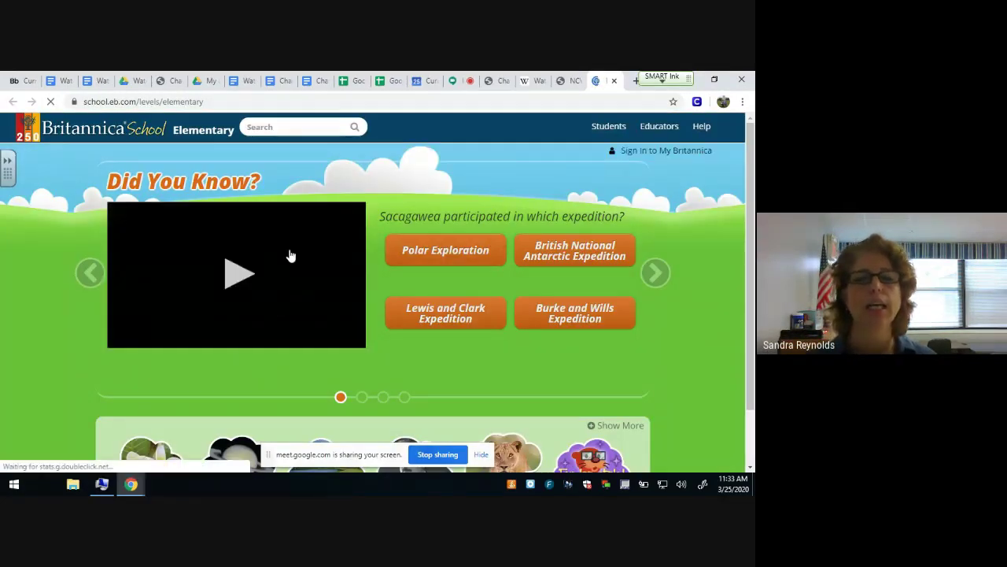
Step: Search Britannica School Elementary for 'water cycle'
{"action": "left_click", "coordinate": [270, 126]}
{"action": "type", "text": "water c"}
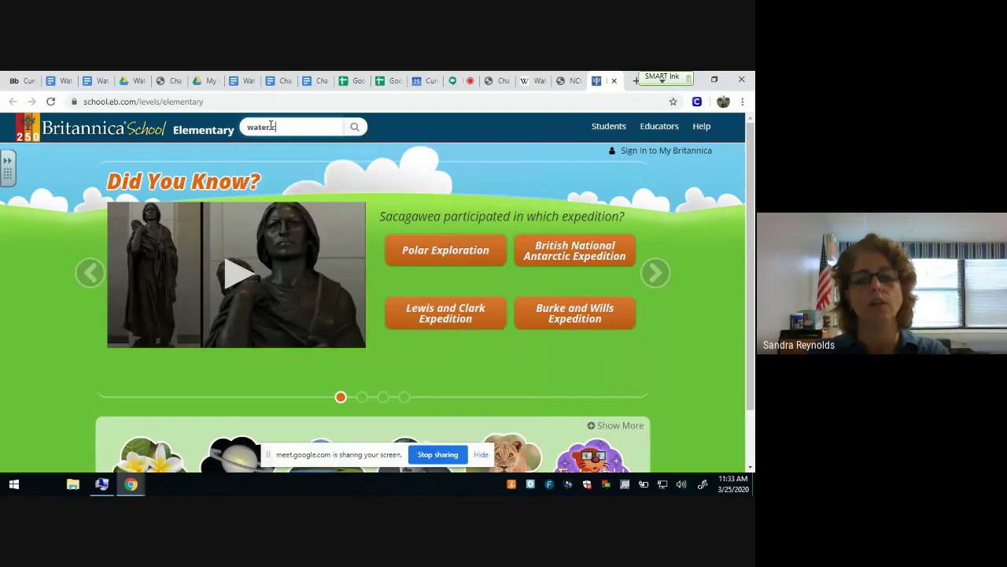
{"action": "type", "text": "ycle"}
{"action": "key", "text": "Return"}
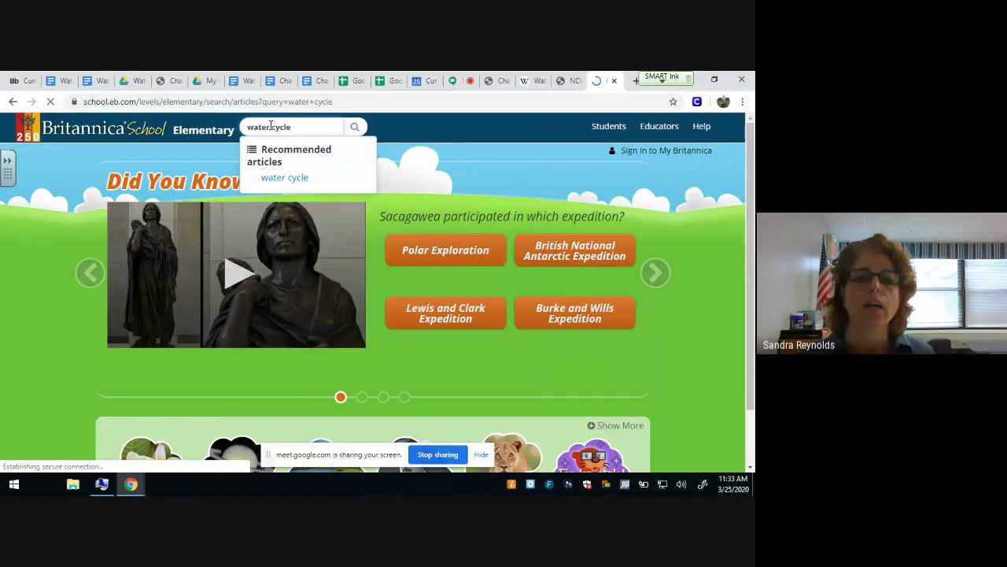
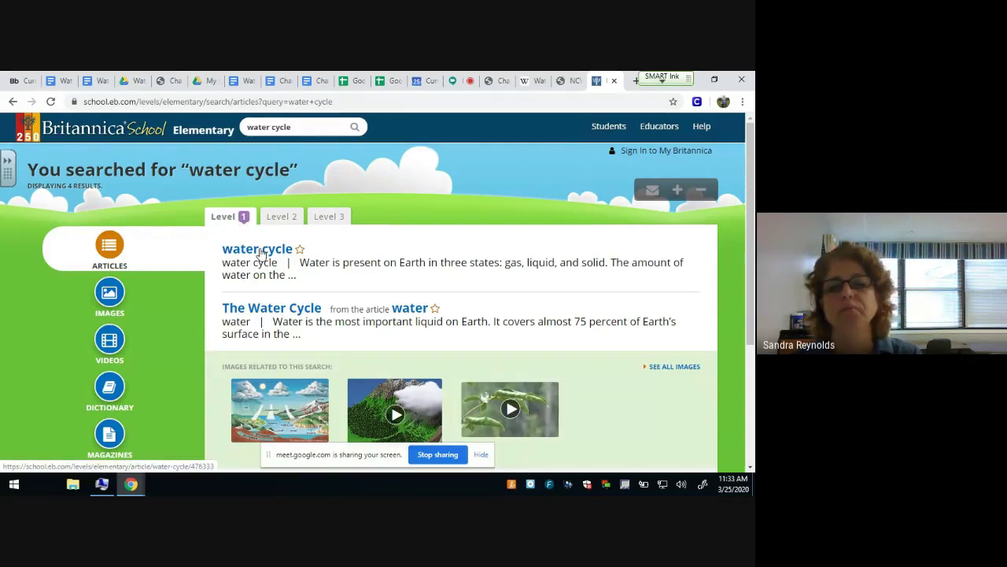
Step: Open the Britannica 'water cycle' article and select its Introduction paragraph
{"action": "left_click", "coordinate": [259, 250]}
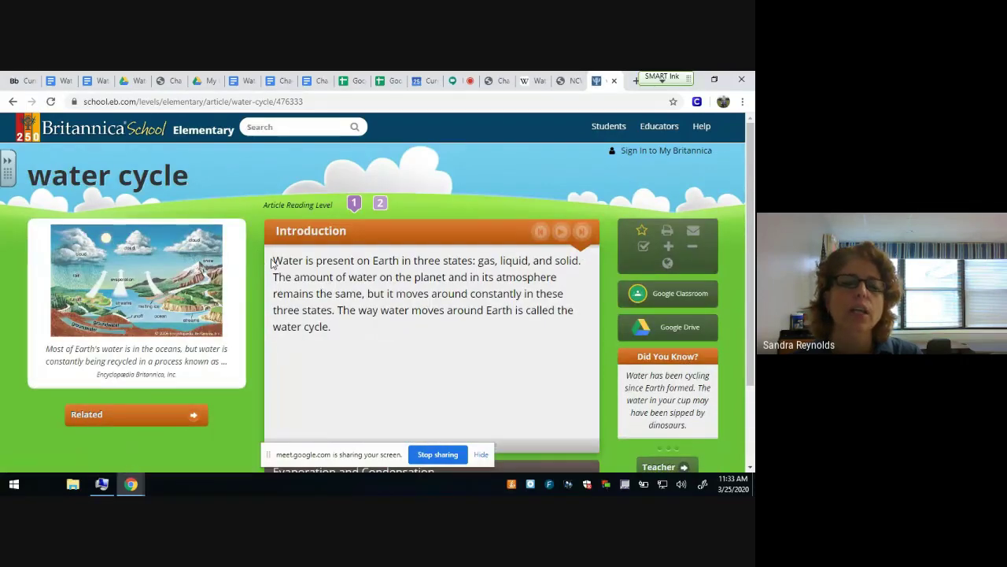
{"action": "left_click_drag", "start_coordinate": [272, 262], "coordinate": [347, 326]}
{"action": "key", "text": "ctrl+c"}
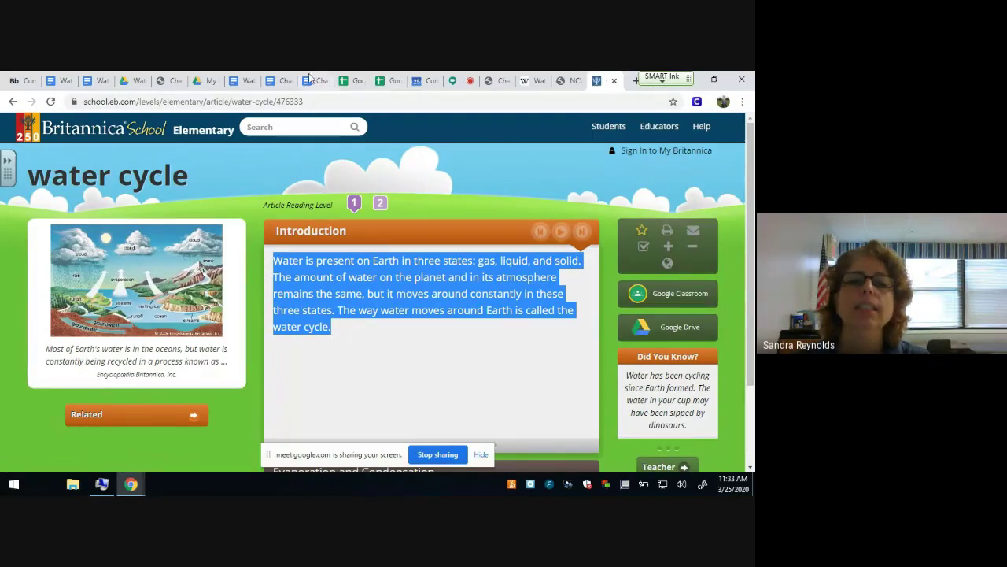
Step: Paste the water cycle paragraph below the table in the essay and insert a footnote after it
{"action": "left_click", "coordinate": [247, 81]}
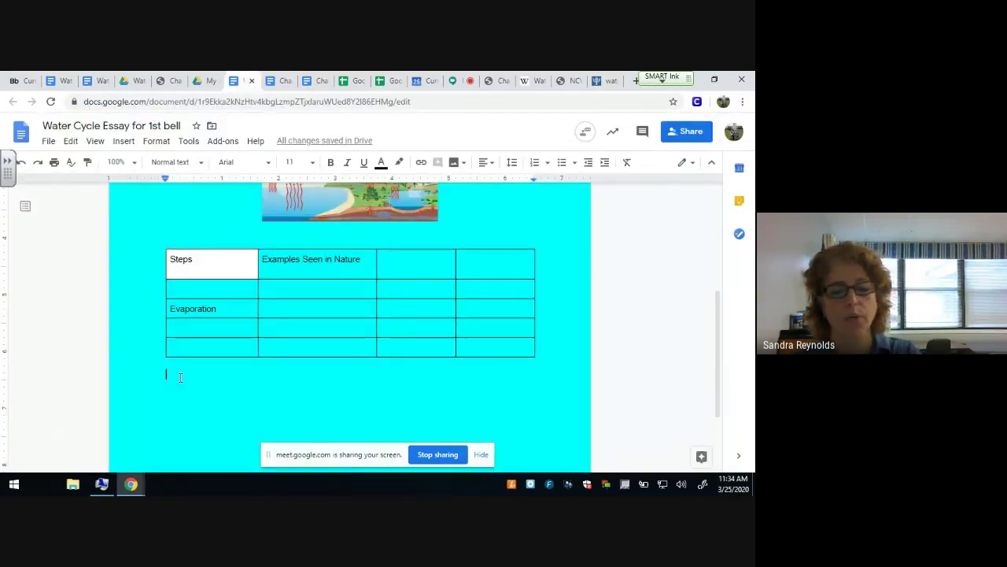
{"action": "key", "text": "ctrl+v"}
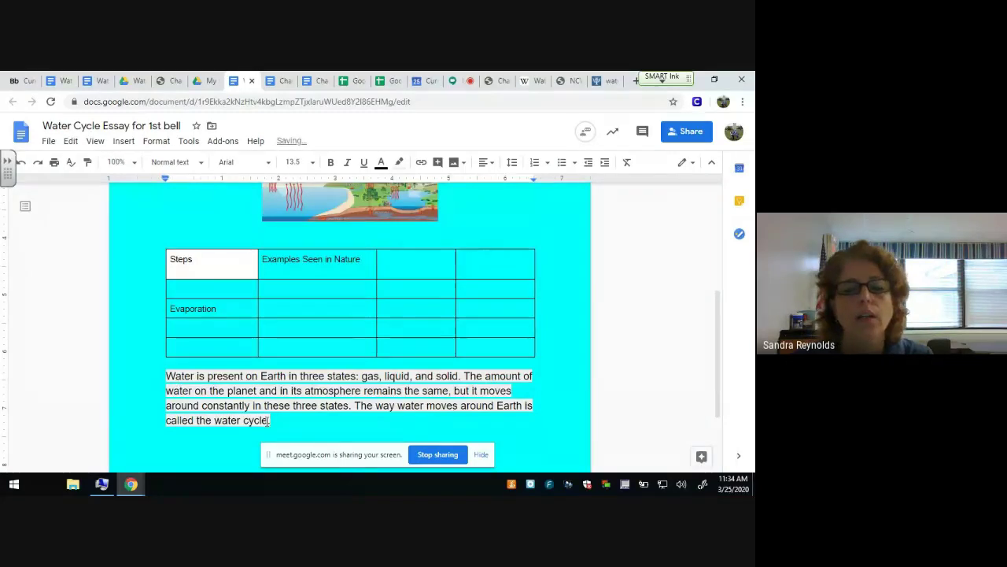
{"action": "left_click", "coordinate": [157, 142]}
{"action": "left_click", "coordinate": [122, 141]}
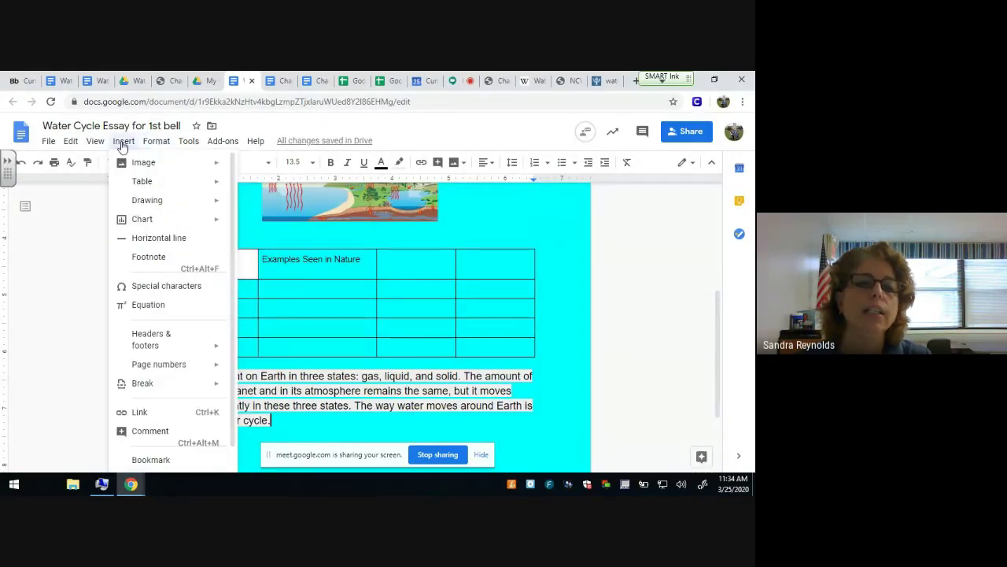
{"action": "left_click", "coordinate": [135, 257]}
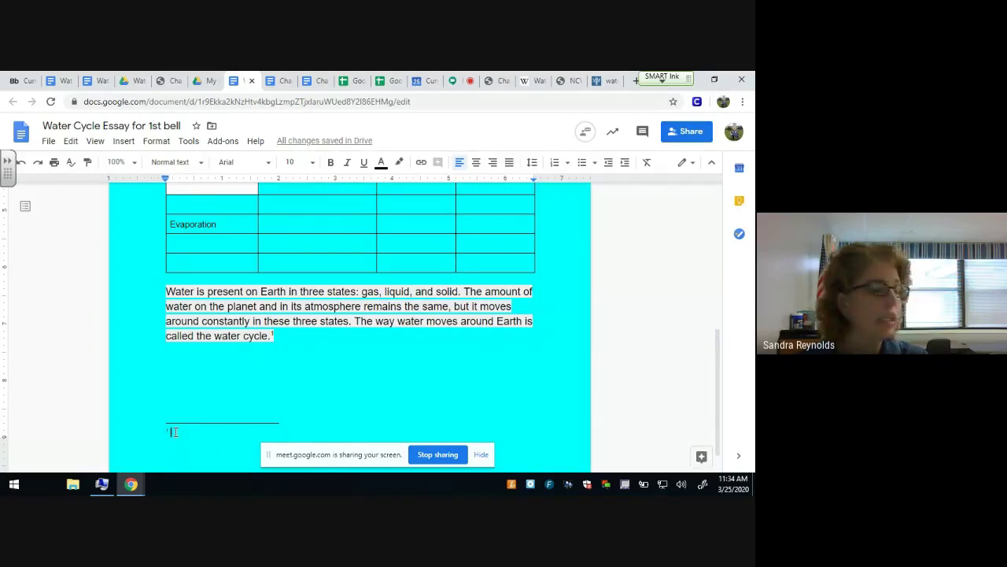
Step: Put the Britannica article's web address into the footnote
{"action": "left_click", "coordinate": [610, 84]}
{"action": "left_click", "coordinate": [308, 100]}
{"action": "key", "text": "ctrl+c"}
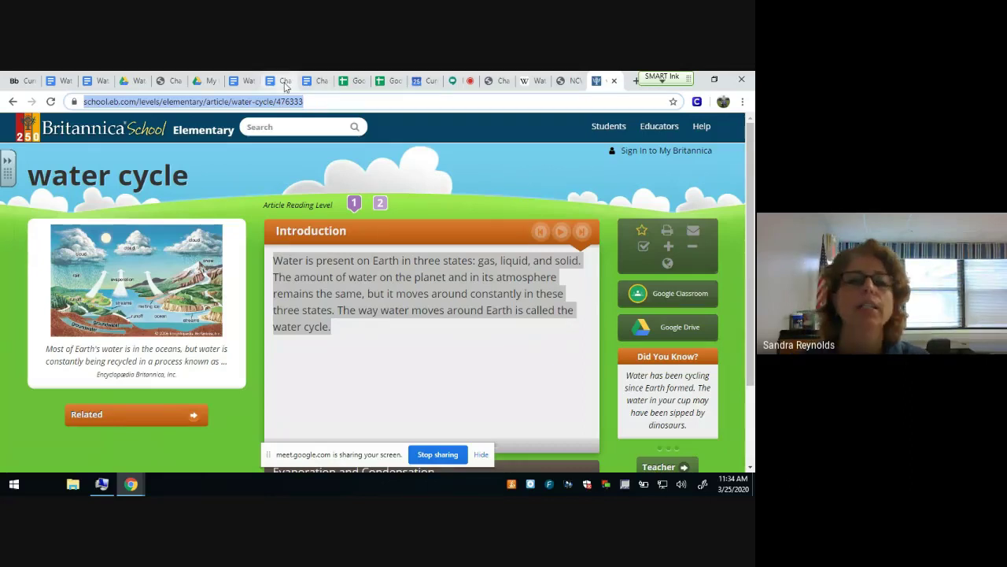
{"action": "left_click", "coordinate": [250, 84]}
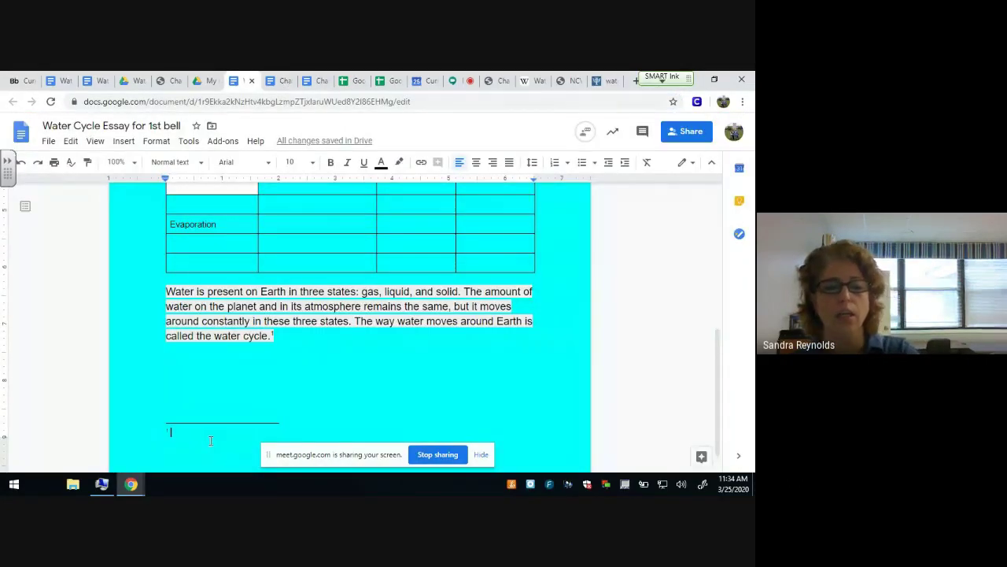
{"action": "key", "text": "ctrl+v"}
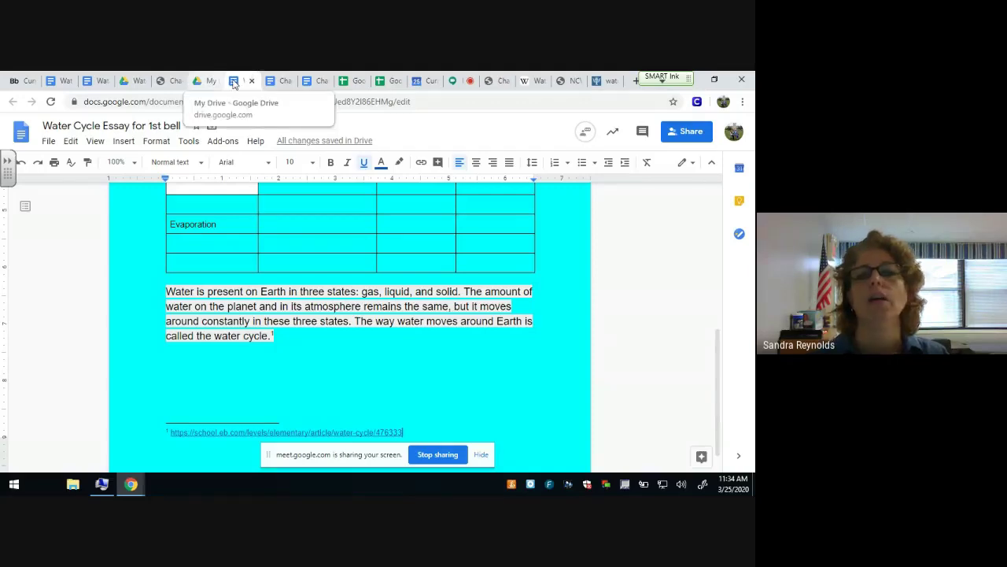
Step: Open the Google Meet chat panel and scroll up through attendees' earlier messages
{"action": "left_click", "coordinate": [465, 82]}
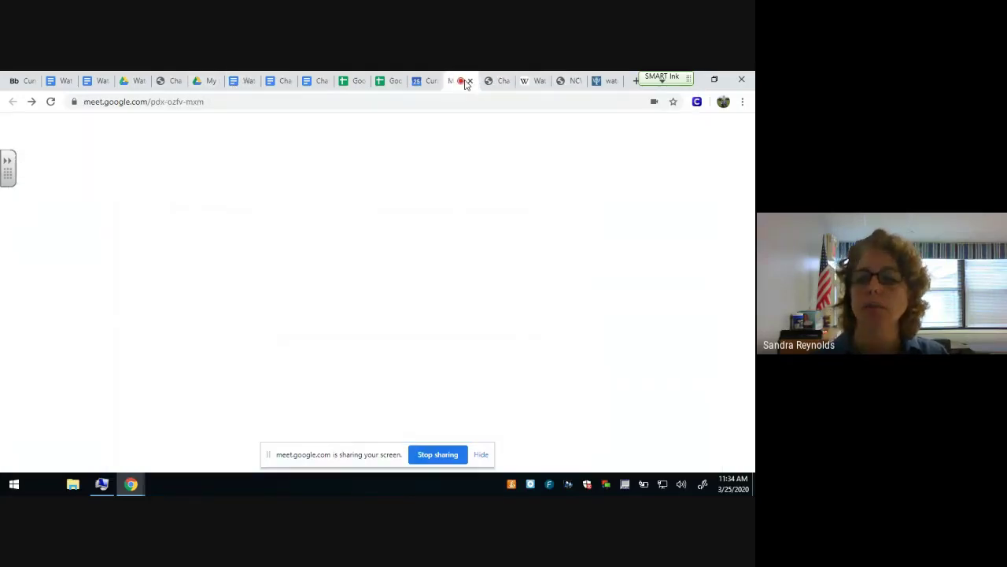
{"action": "left_click", "coordinate": [633, 128]}
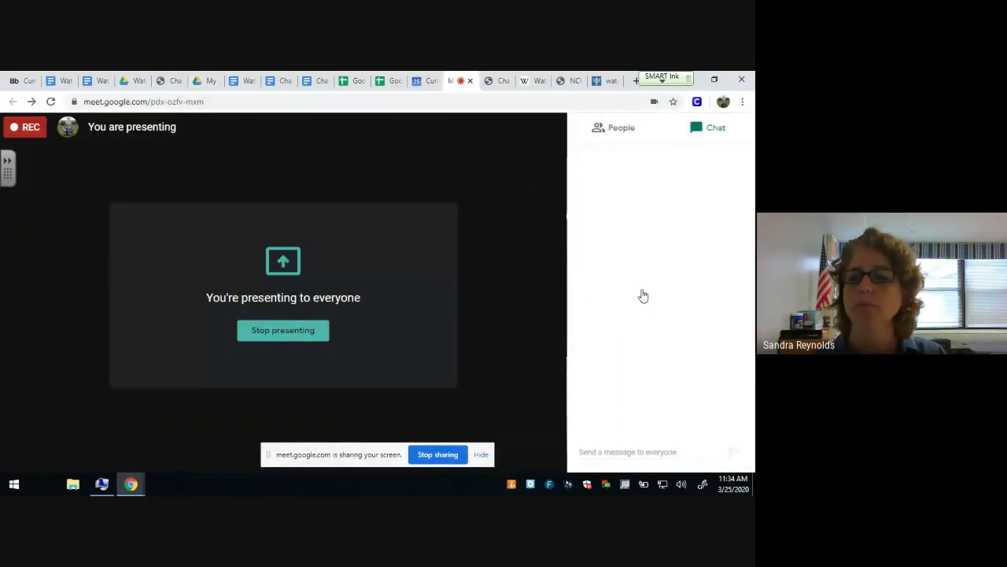
{"action": "scroll", "coordinate": [655, 301], "scroll_direction": "up", "scroll_amount": 5}
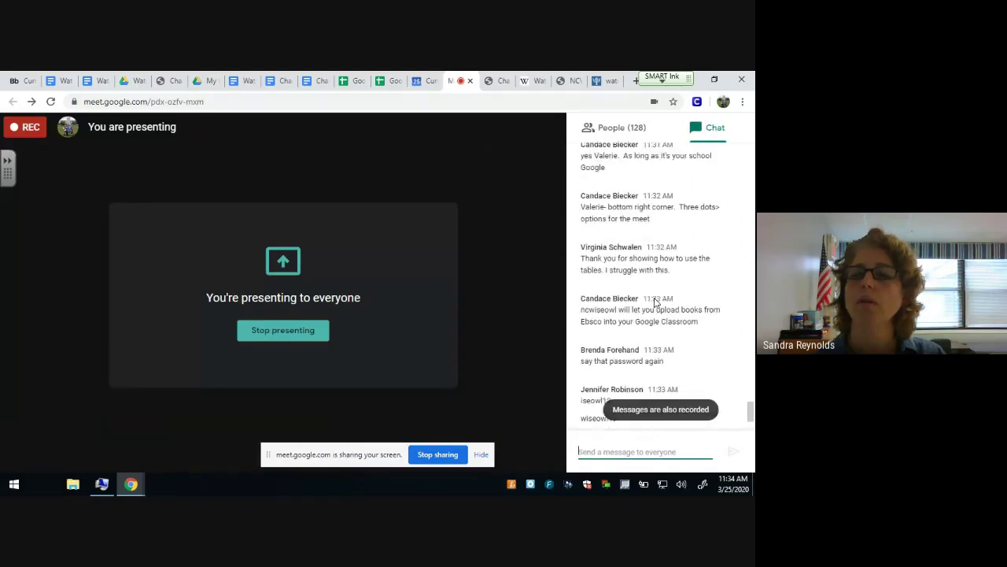
{"action": "scroll", "coordinate": [657, 305], "scroll_direction": "up", "scroll_amount": 3}
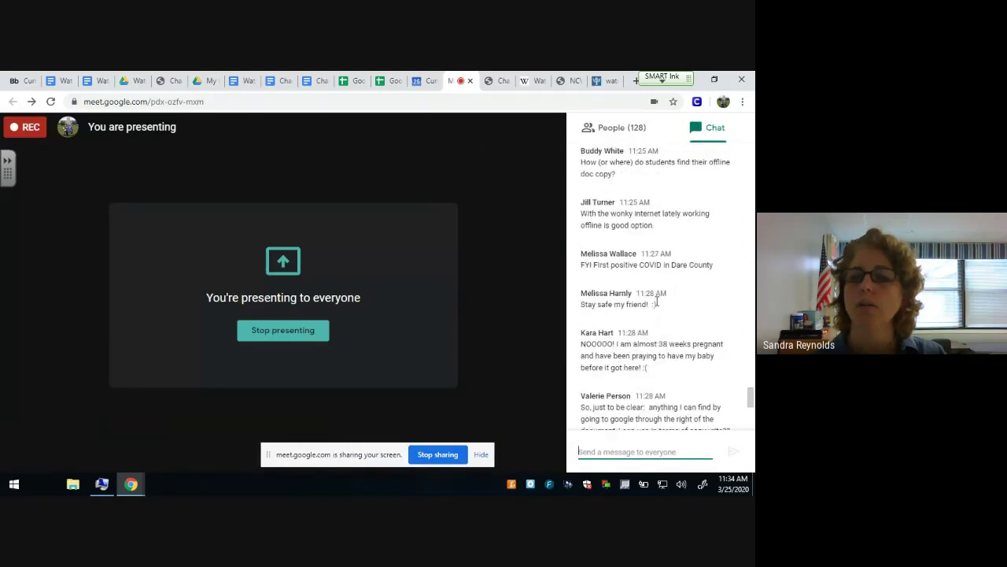
{"action": "scroll", "coordinate": [657, 303], "scroll_direction": "up", "scroll_amount": 2}
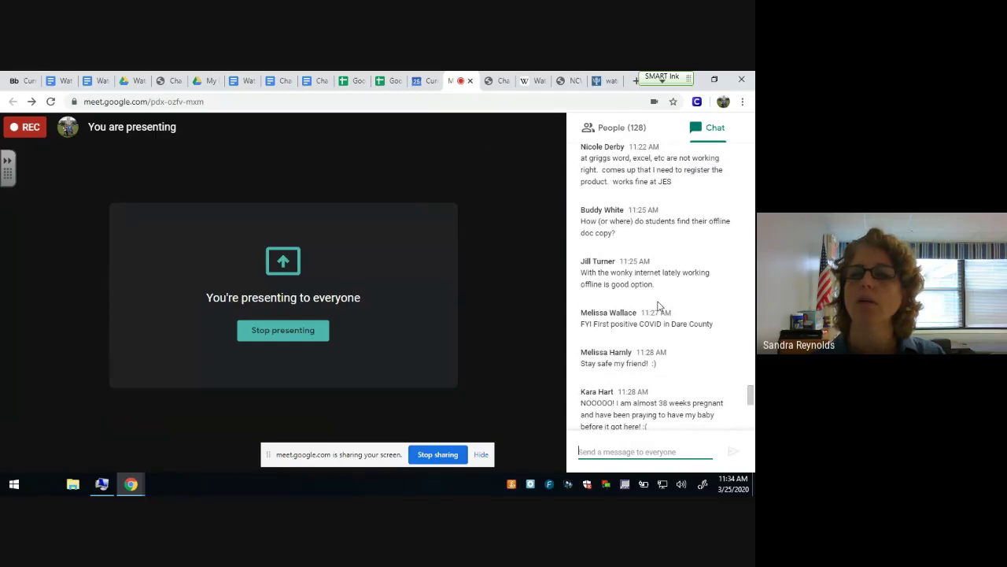
{"action": "scroll", "coordinate": [658, 306], "scroll_direction": "up", "scroll_amount": 2}
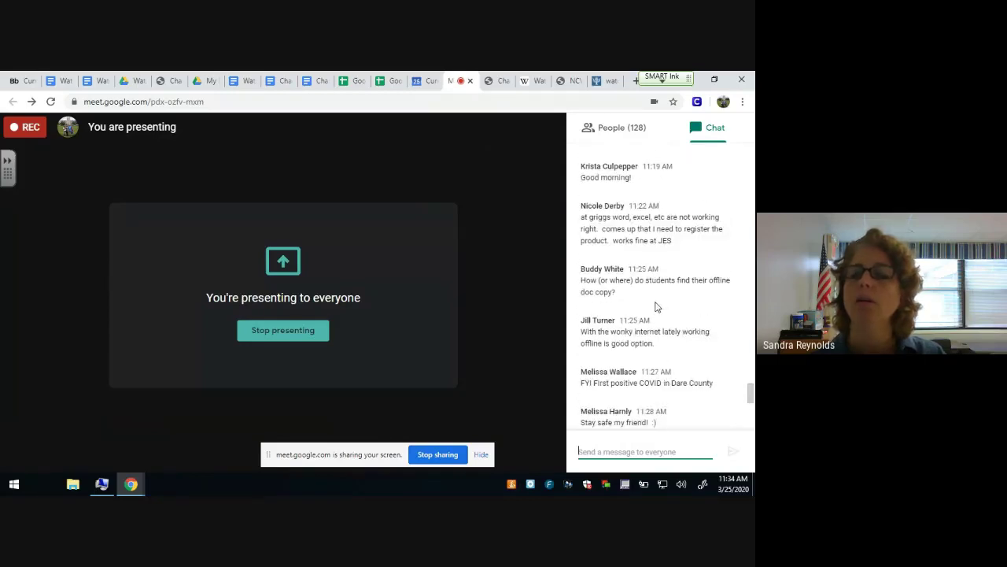
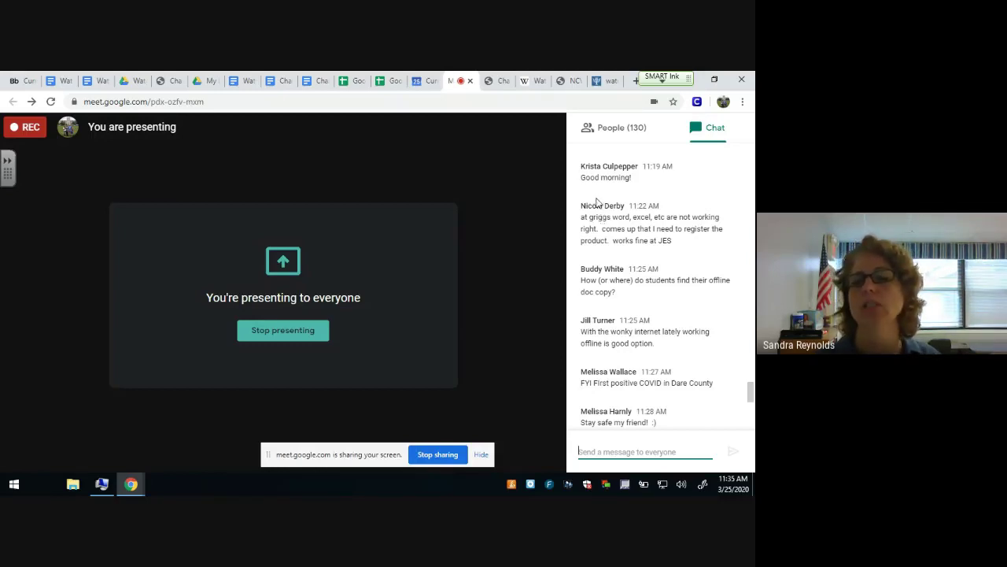
Step: Scroll the chat back to the 11:16 AM question about underlined or highlighted items needing correction
{"action": "scroll", "coordinate": [648, 237], "scroll_direction": "up", "scroll_amount": 1}
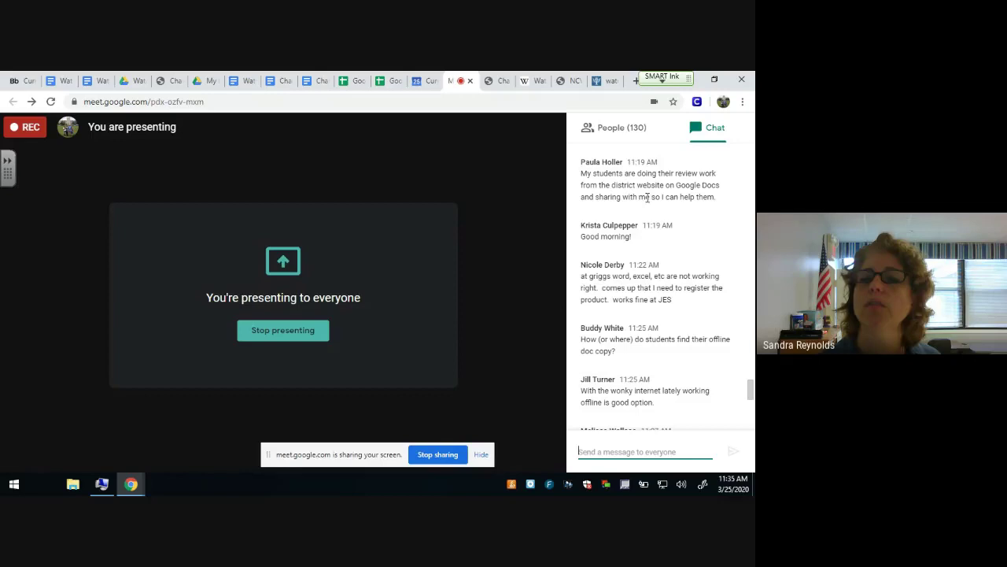
{"action": "scroll", "coordinate": [646, 199], "scroll_direction": "up", "scroll_amount": 1}
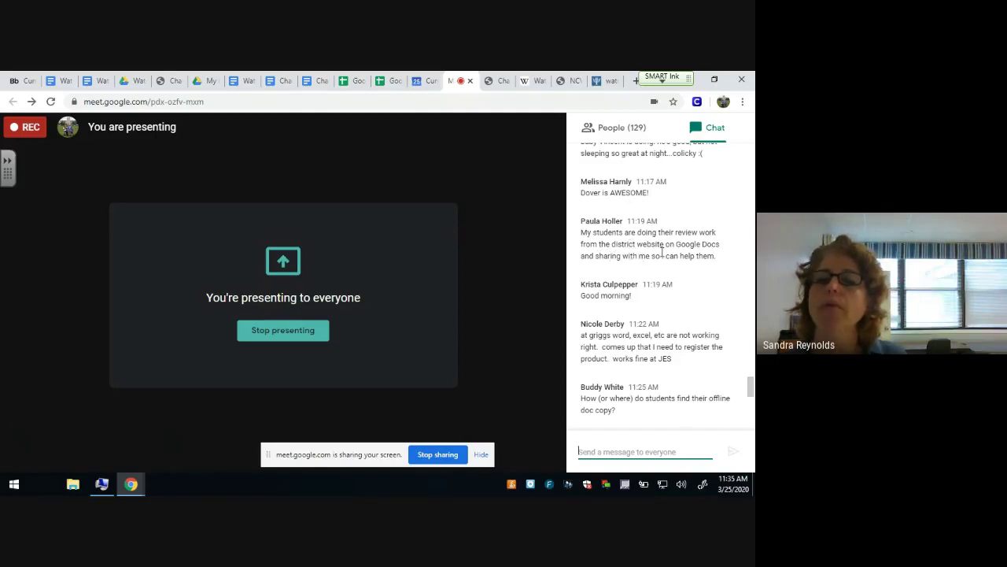
{"action": "scroll", "coordinate": [661, 260], "scroll_direction": "up", "scroll_amount": 2}
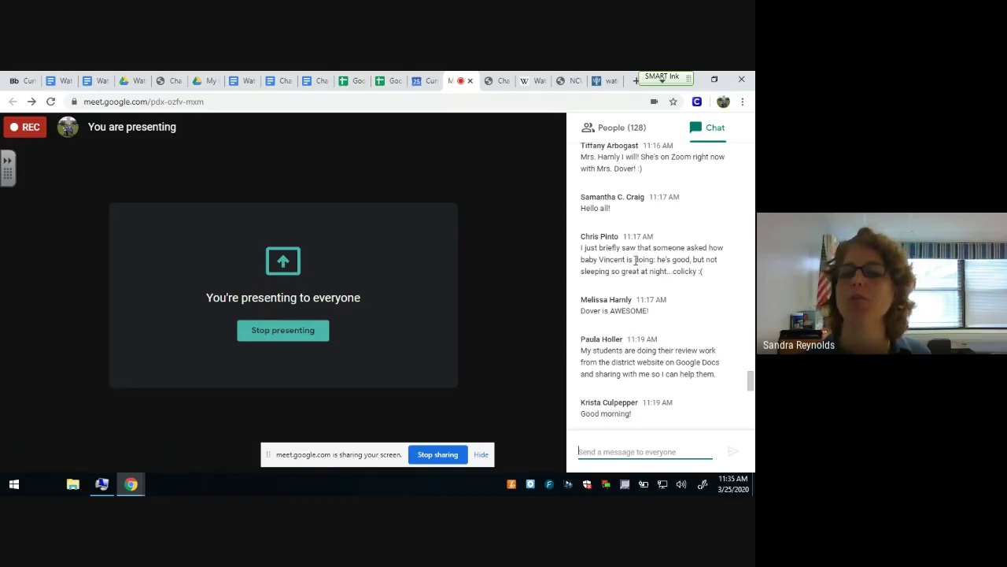
{"action": "scroll", "coordinate": [636, 260], "scroll_direction": "up", "scroll_amount": 2}
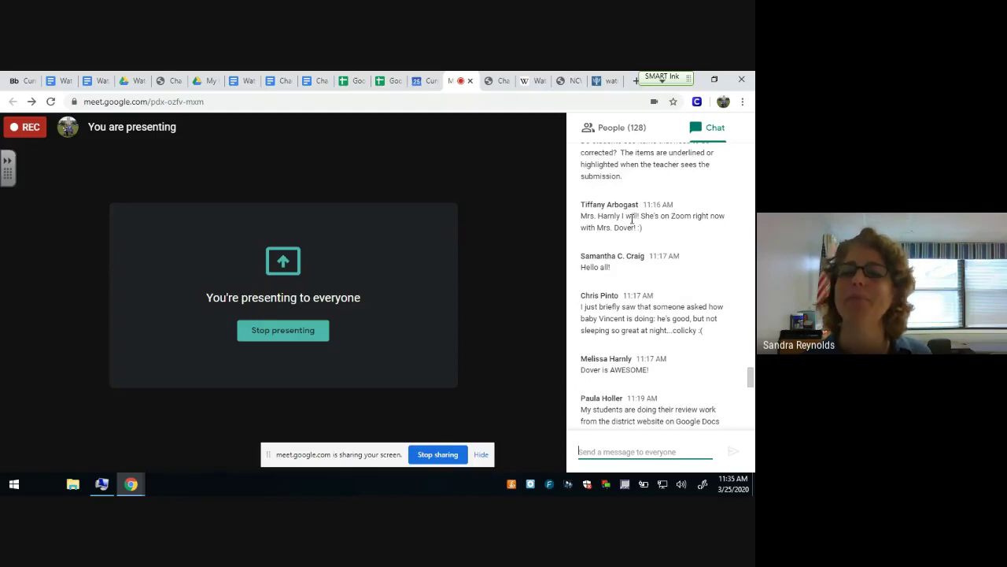
{"action": "scroll", "coordinate": [626, 220], "scroll_direction": "up", "scroll_amount": 2}
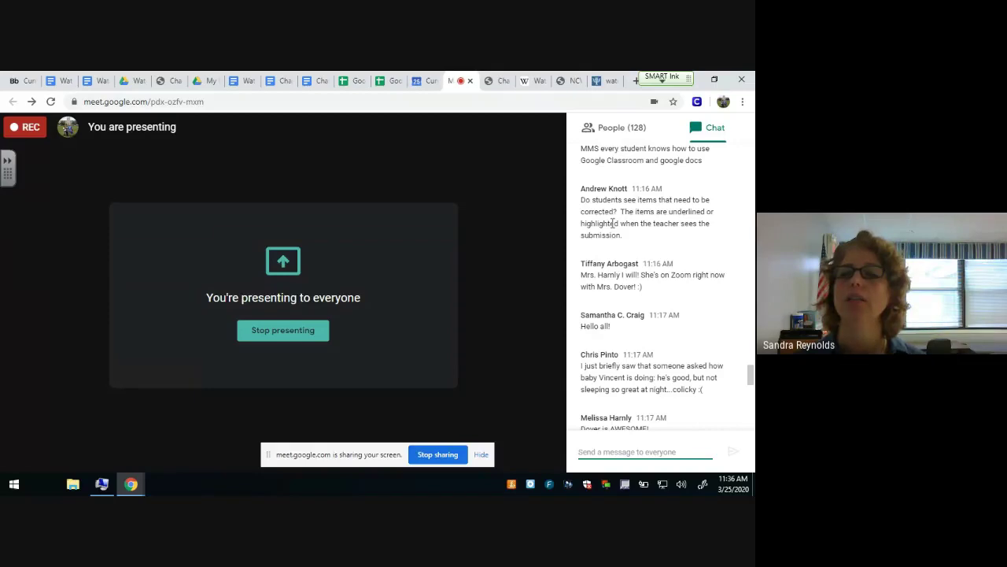
Step: Scroll the chat up to the 11:13 AM freshmen Google Classroom messages, then back to 11:16–11:19 AM
{"action": "scroll", "coordinate": [613, 223], "scroll_direction": "up", "scroll_amount": 1}
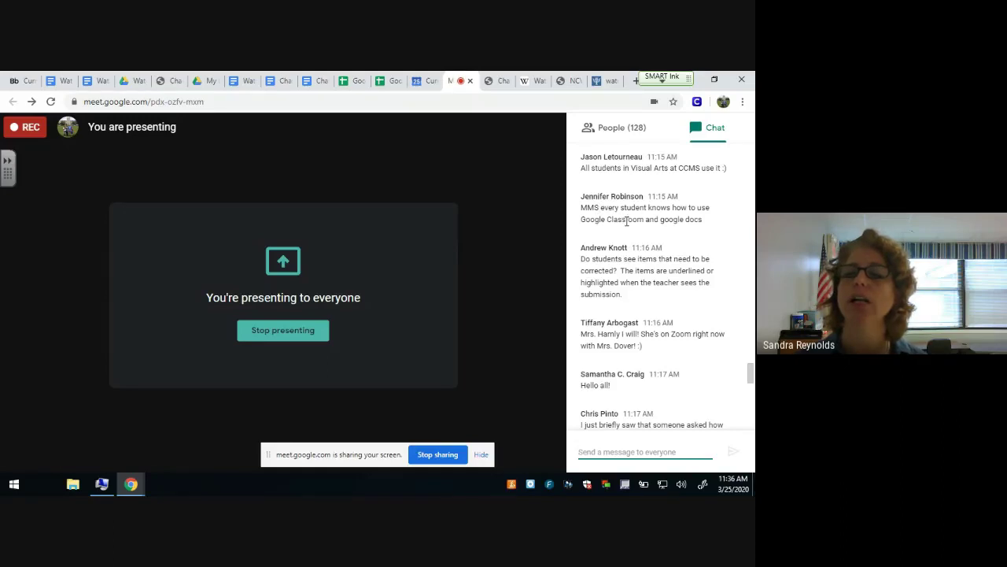
{"action": "scroll", "coordinate": [630, 223], "scroll_direction": "up", "scroll_amount": 1}
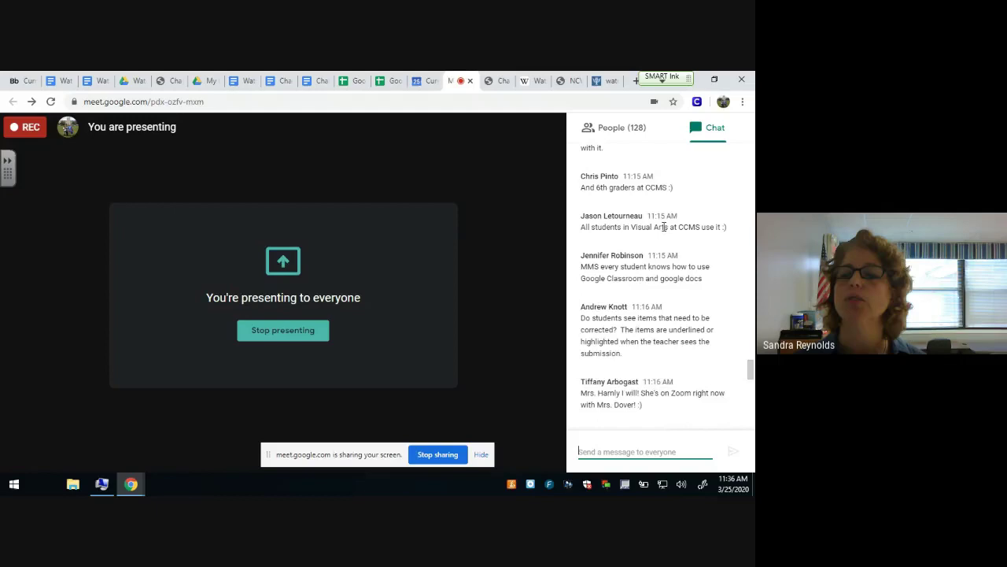
{"action": "scroll", "coordinate": [661, 230], "scroll_direction": "up", "scroll_amount": 1}
{"action": "scroll", "coordinate": [645, 236], "scroll_direction": "up", "scroll_amount": 1}
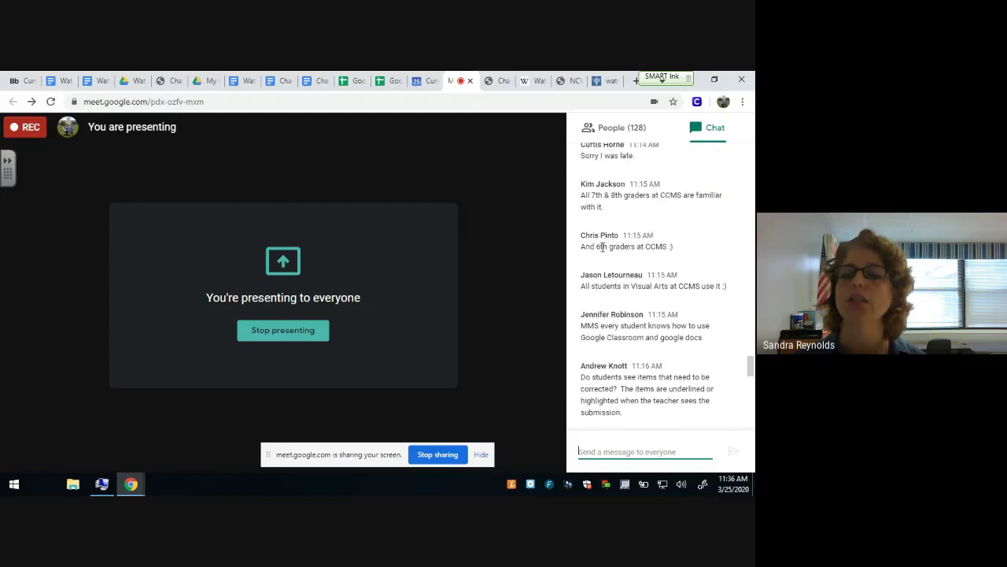
{"action": "scroll", "coordinate": [618, 247], "scroll_direction": "up", "scroll_amount": 1}
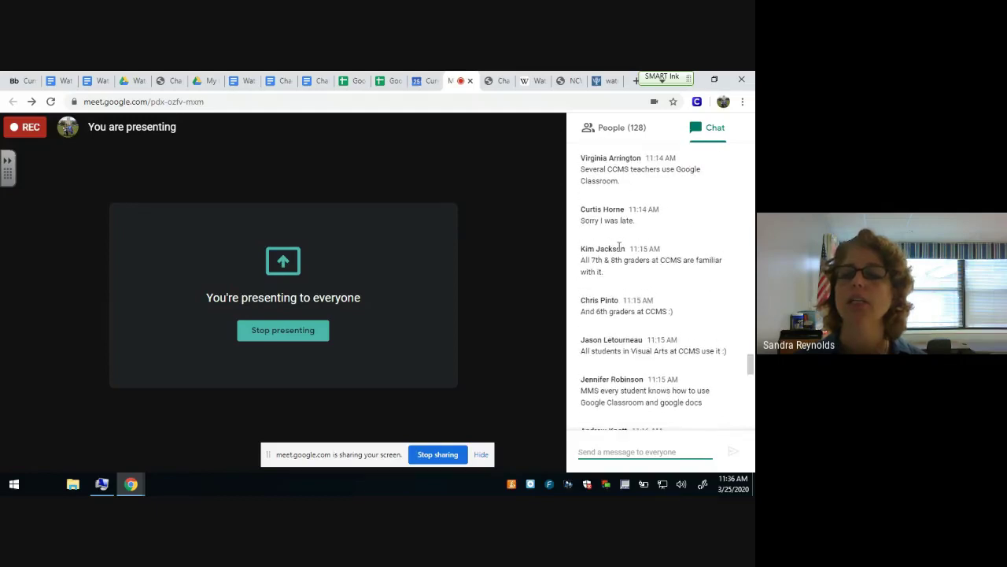
{"action": "scroll", "coordinate": [618, 244], "scroll_direction": "up", "scroll_amount": 1}
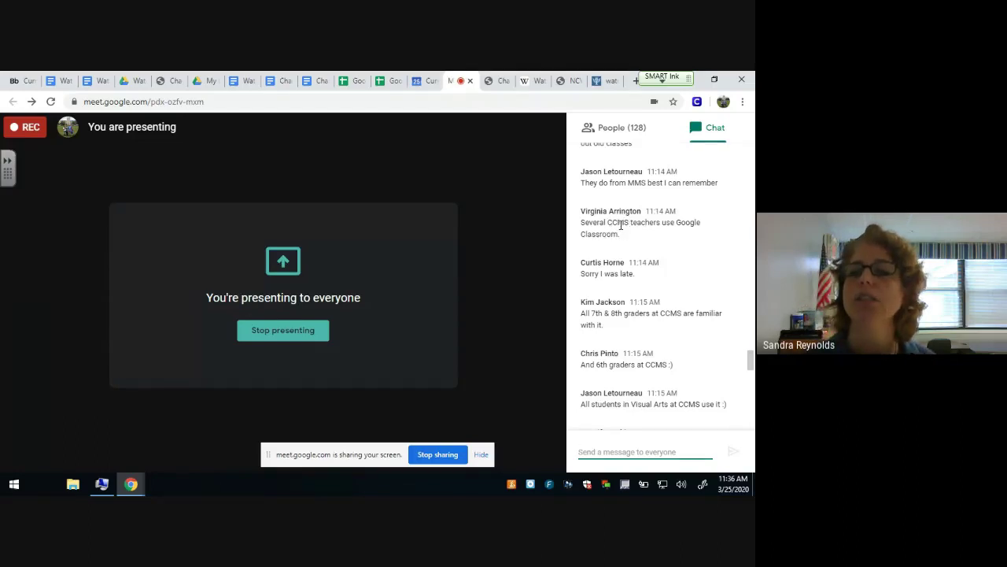
{"action": "scroll", "coordinate": [621, 226], "scroll_direction": "up", "scroll_amount": 2}
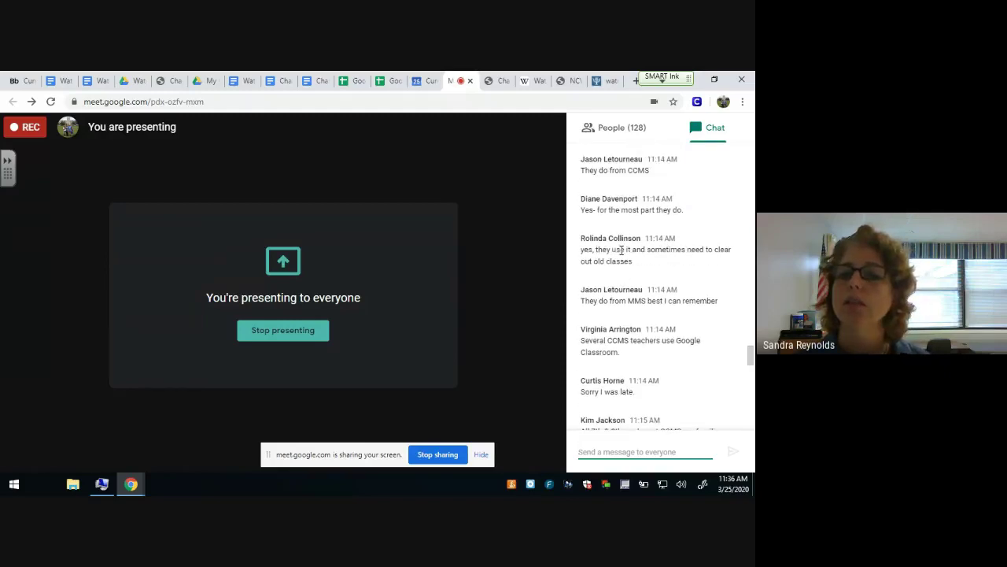
{"action": "scroll", "coordinate": [620, 250], "scroll_direction": "up", "scroll_amount": 4}
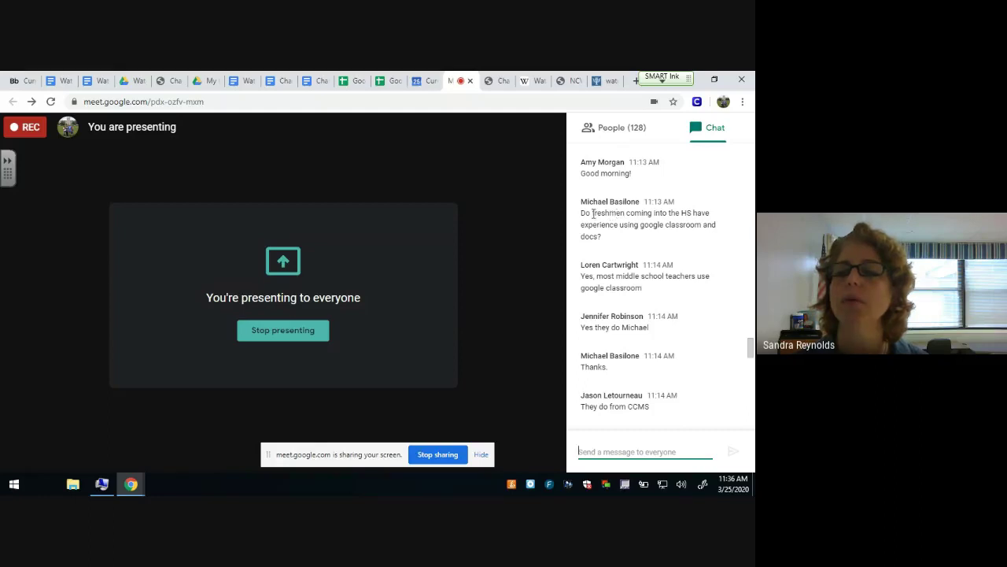
{"action": "scroll", "coordinate": [621, 244], "scroll_direction": "down", "scroll_amount": 8}
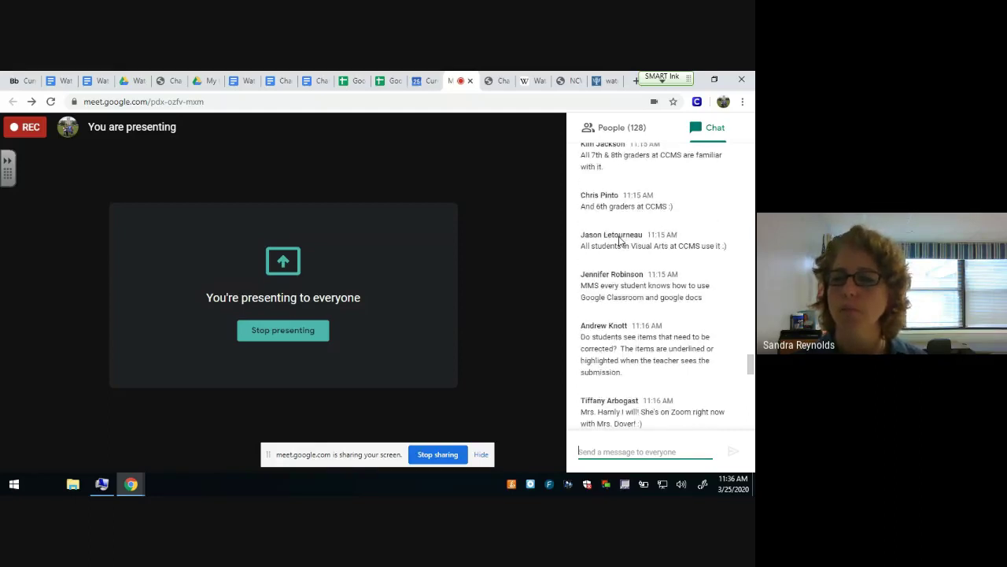
{"action": "scroll", "coordinate": [645, 248], "scroll_direction": "down", "scroll_amount": 5}
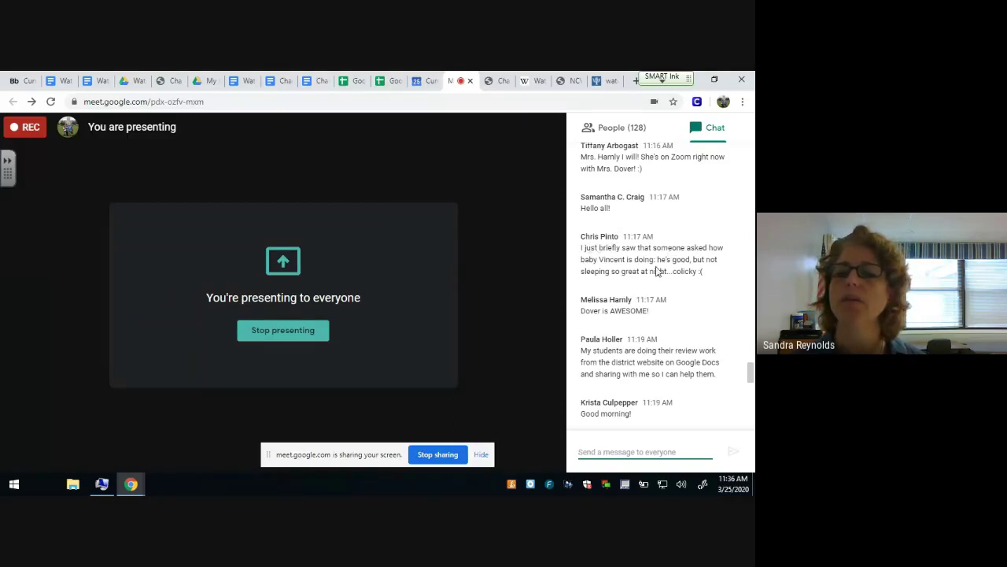
Step: Scroll to the chat's bottom to read the latest 11:28 AM messages, including the offline doc copy question
{"action": "scroll", "coordinate": [669, 249], "scroll_direction": "down", "scroll_amount": 3}
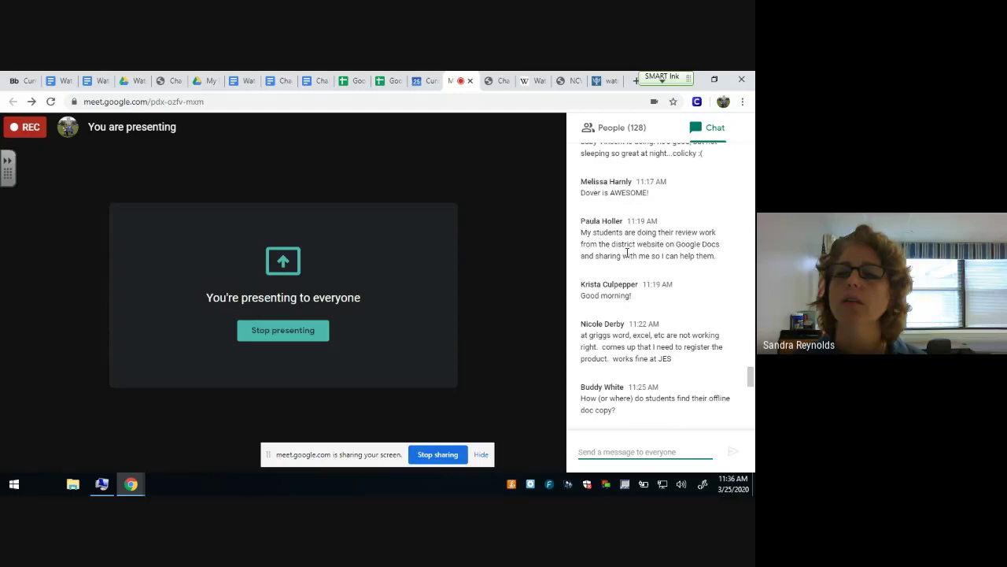
{"action": "scroll", "coordinate": [634, 220], "scroll_direction": "down", "scroll_amount": 3}
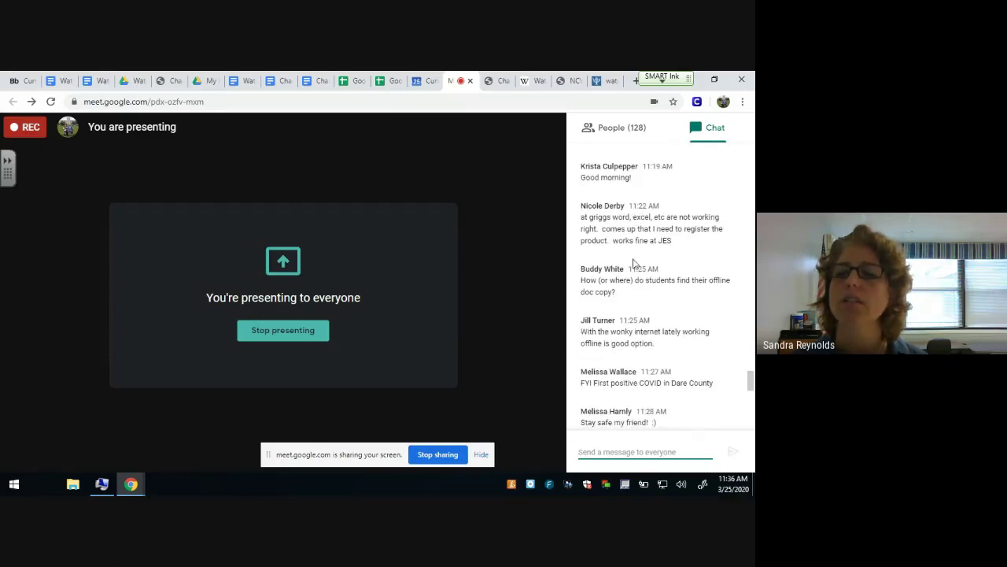
{"action": "scroll", "coordinate": [634, 281], "scroll_direction": "down", "scroll_amount": 2}
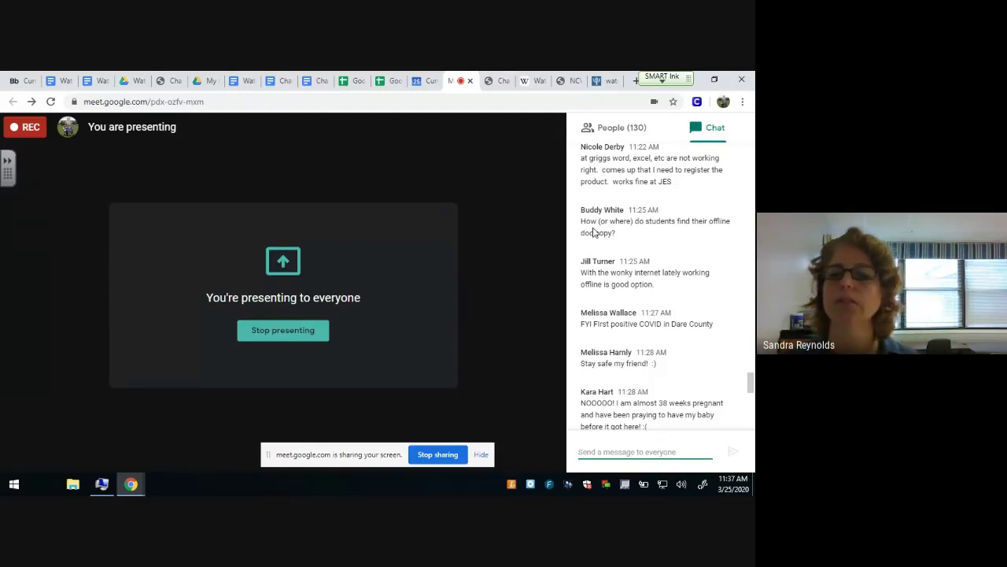
{"action": "scroll", "coordinate": [629, 294], "scroll_direction": "down", "scroll_amount": 3}
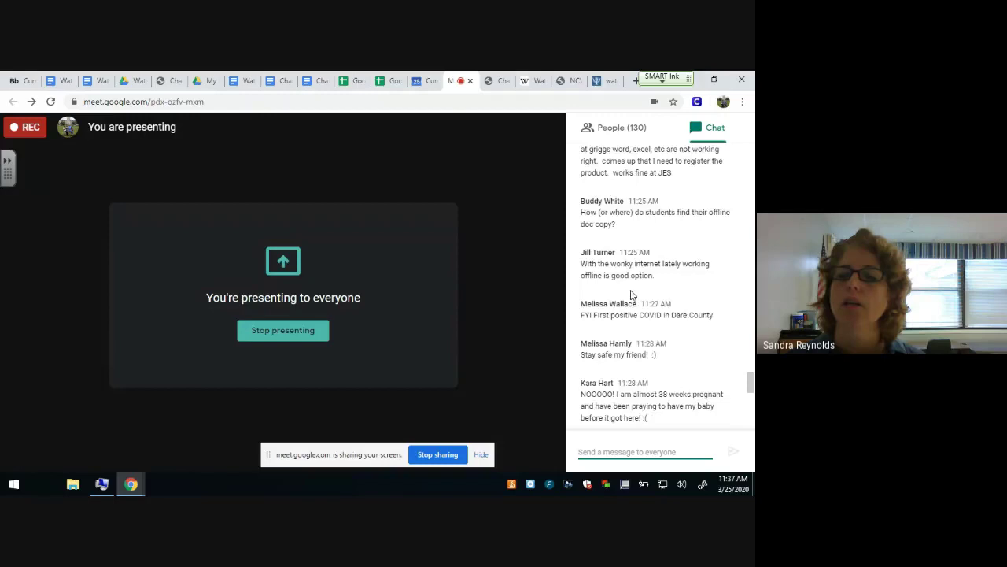
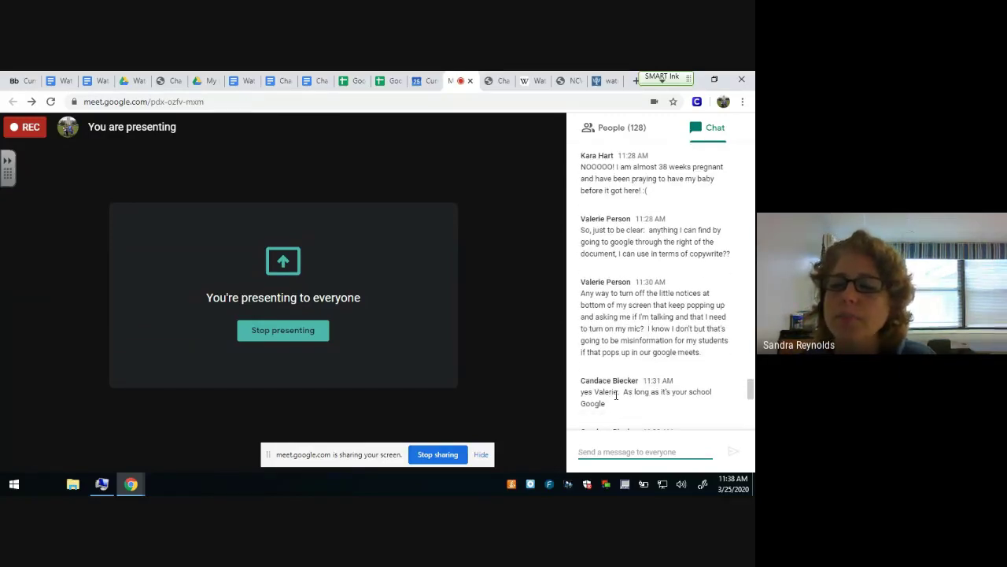
Step: Close the Meet chat, turn on live captions, and bring up the Water Cycle Essay for 1st bell tab
{"action": "scroll", "coordinate": [618, 397], "scroll_direction": "down", "scroll_amount": 3}
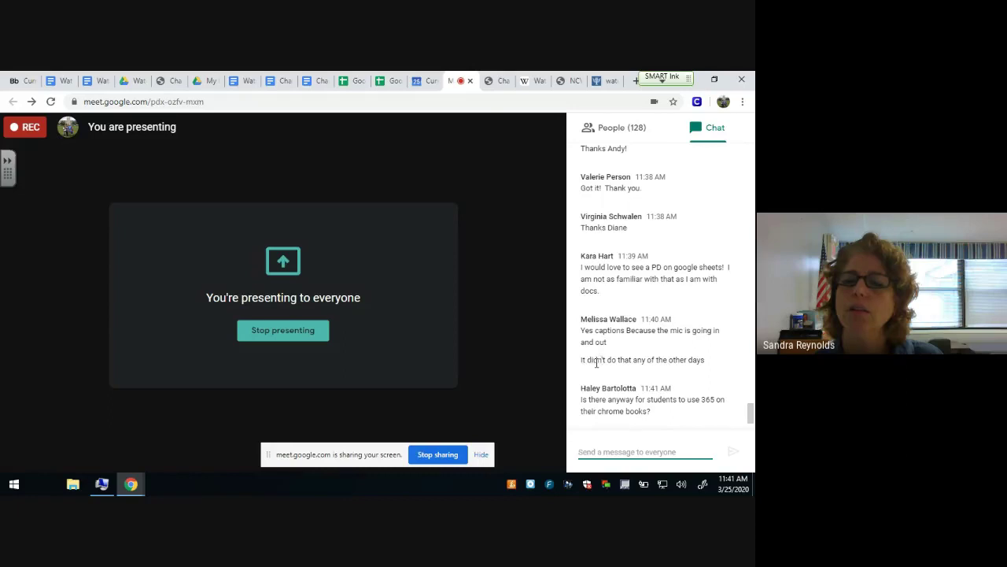
{"action": "left_click", "coordinate": [542, 354]}
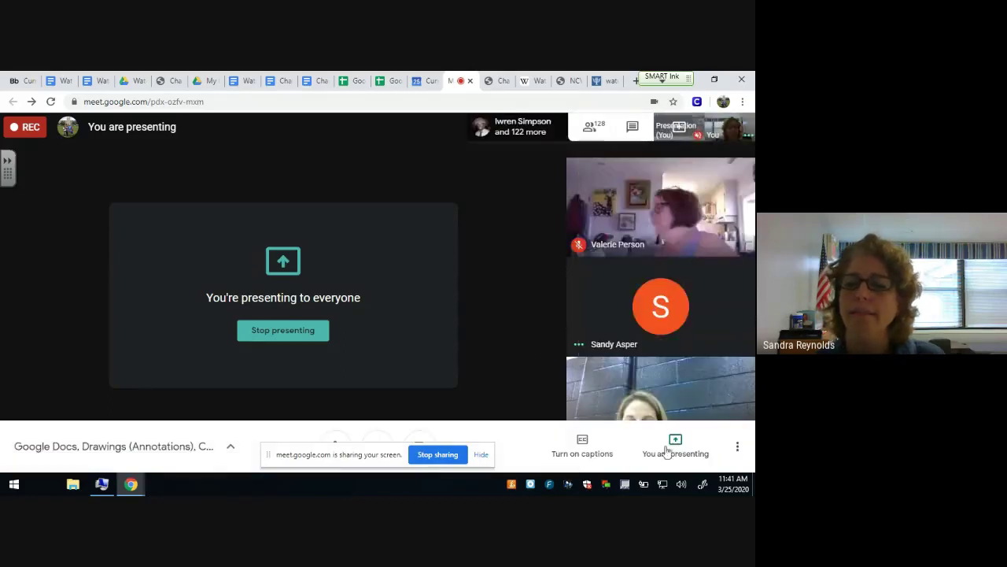
{"action": "left_click", "coordinate": [580, 445]}
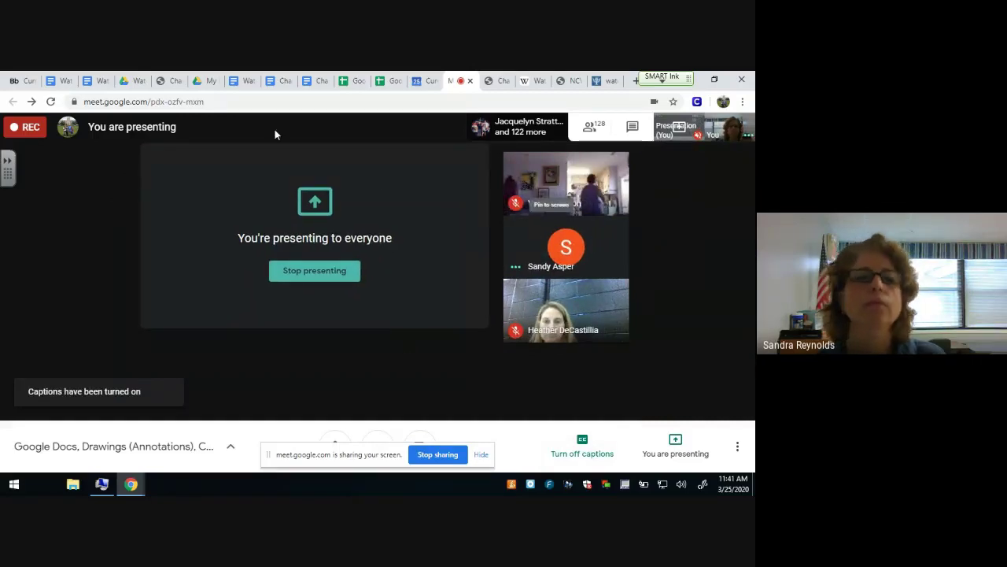
{"action": "left_click", "coordinate": [96, 81]}
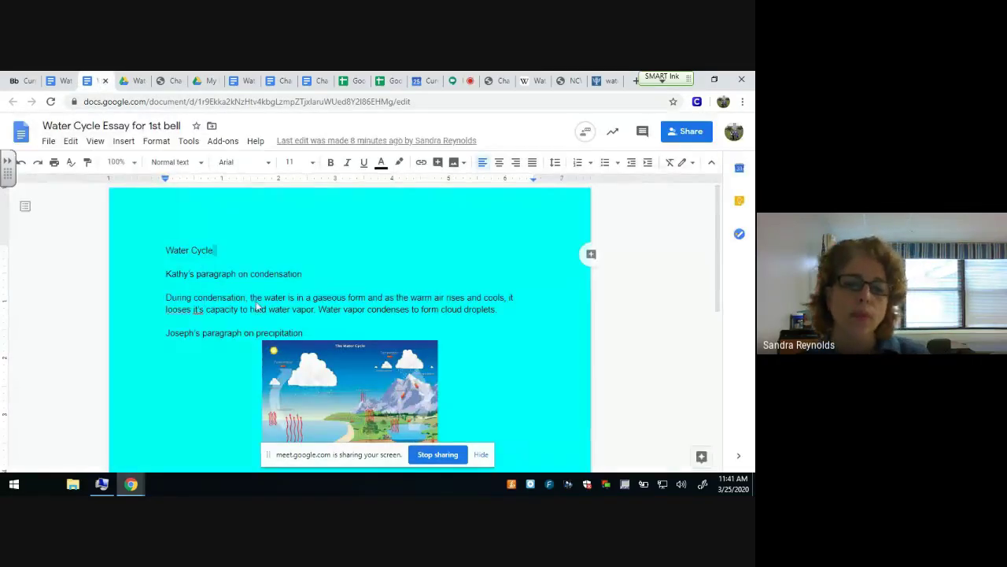
Step: Scroll through the essay and back to the top, then select Kathy's condensation paragraph
{"action": "scroll", "coordinate": [365, 249], "scroll_direction": "down", "scroll_amount": 15}
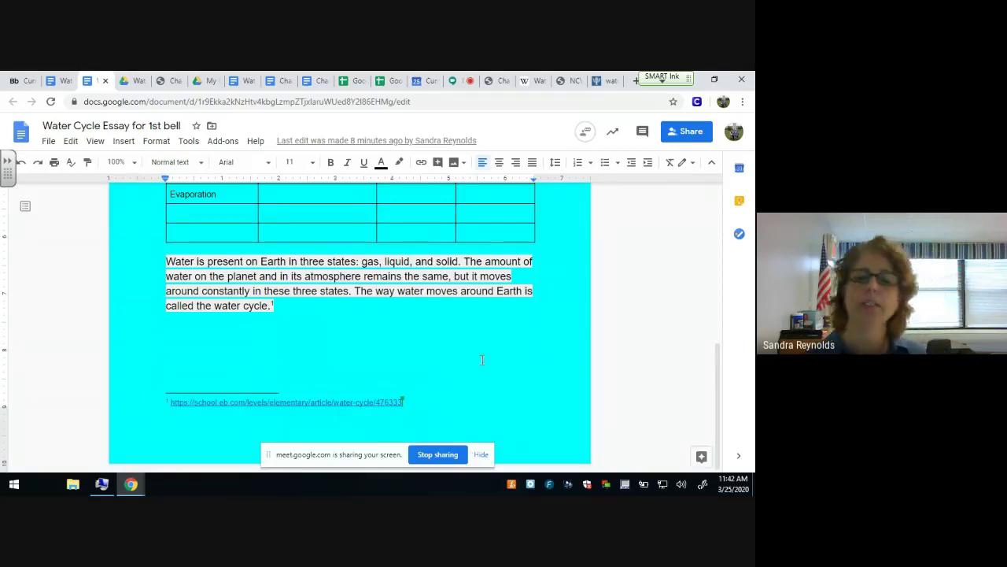
{"action": "scroll", "coordinate": [483, 359], "scroll_direction": "up", "scroll_amount": 15}
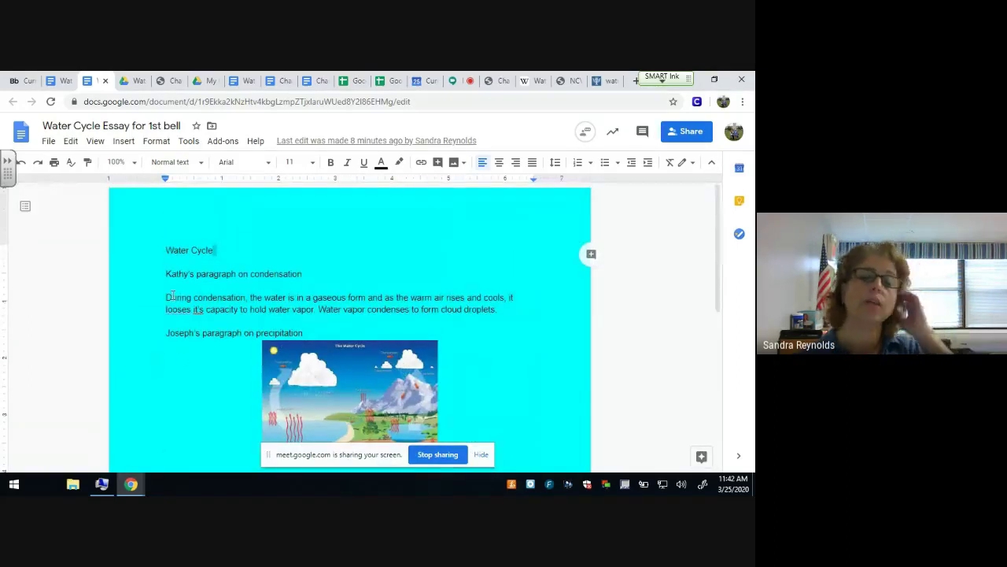
{"action": "triple_click", "coordinate": [167, 296]}
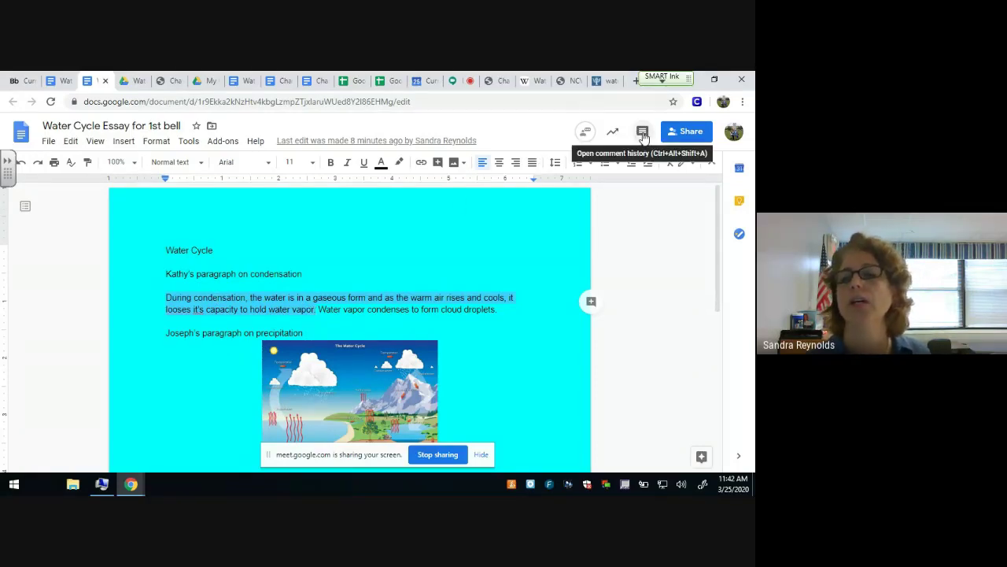
Step: Add a comment mentioning the classmate, asking for an image in the essay, and assign it to her
{"action": "left_click", "coordinate": [643, 133]}
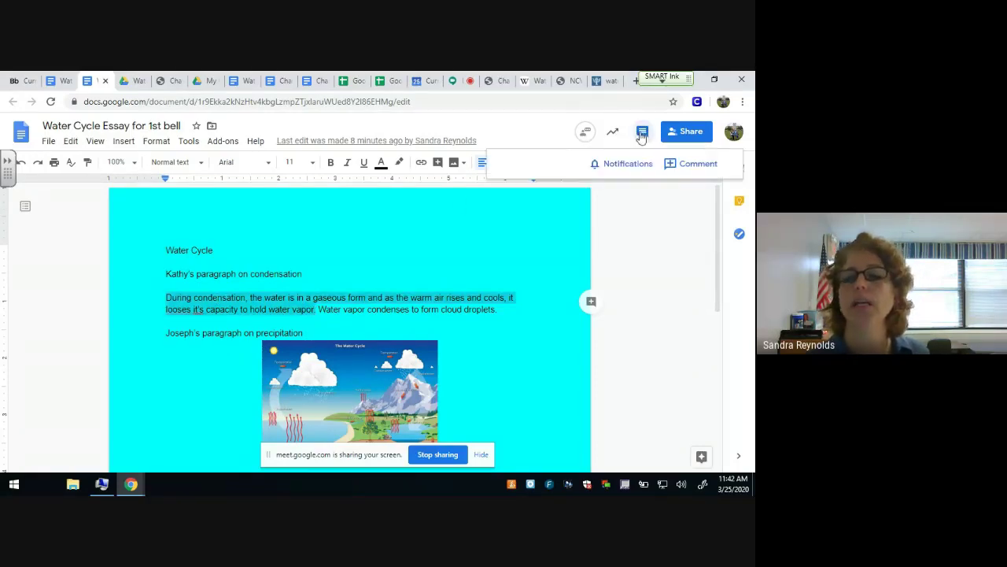
{"action": "left_click", "coordinate": [690, 164]}
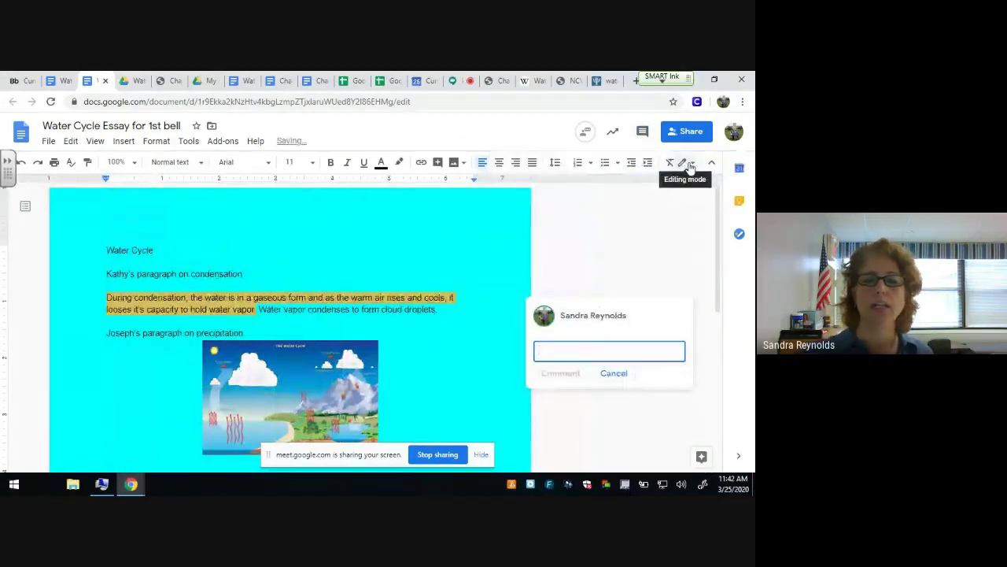
{"action": "type", "text": "+"}
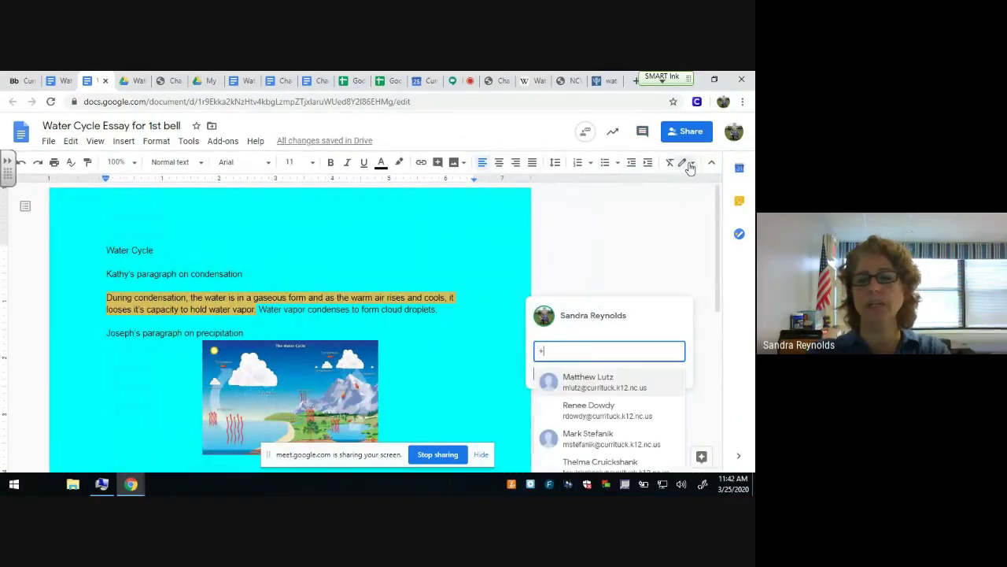
{"action": "type", "text": "kbla"}
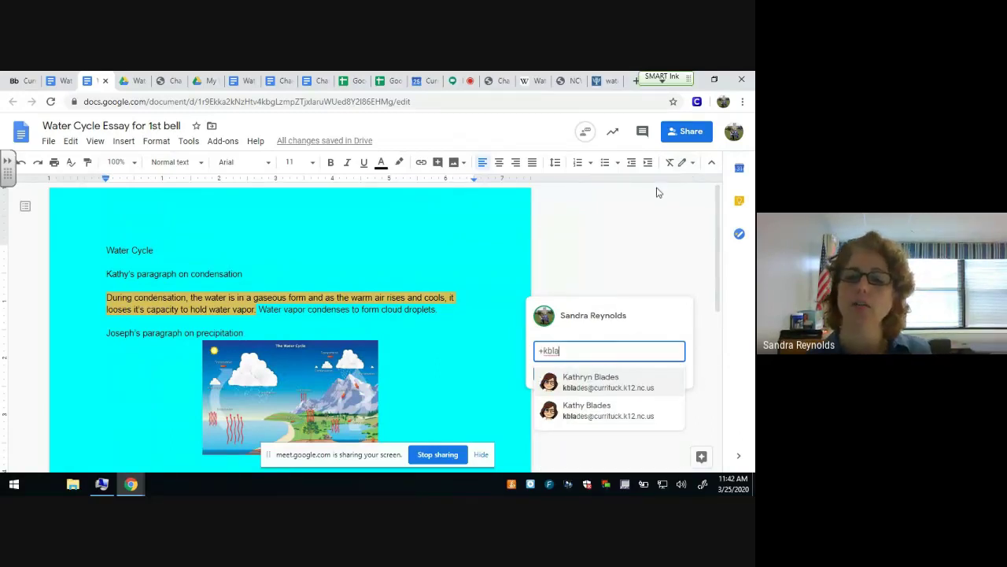
{"action": "left_click", "coordinate": [600, 385]}
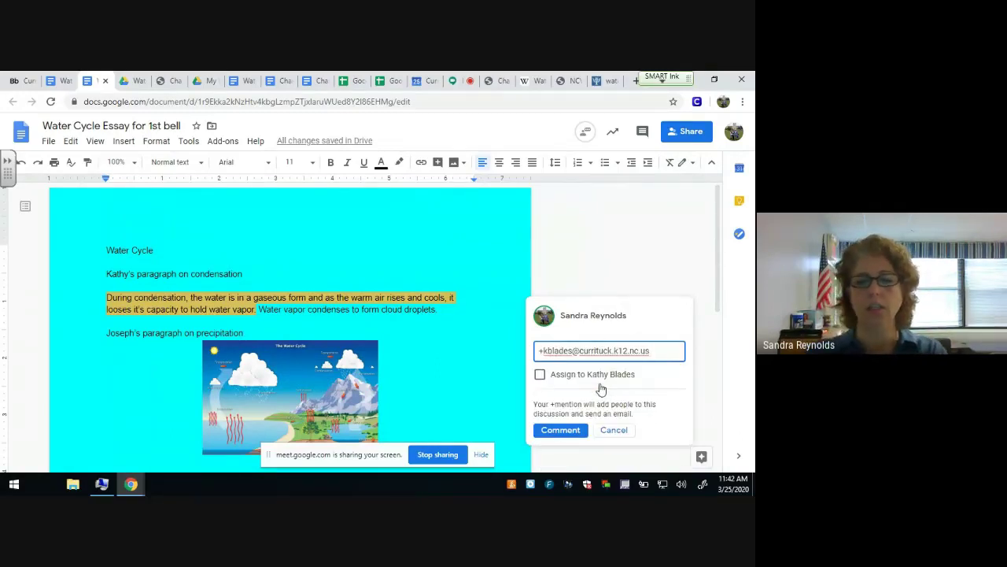
{"action": "type", "text": "Please m"}
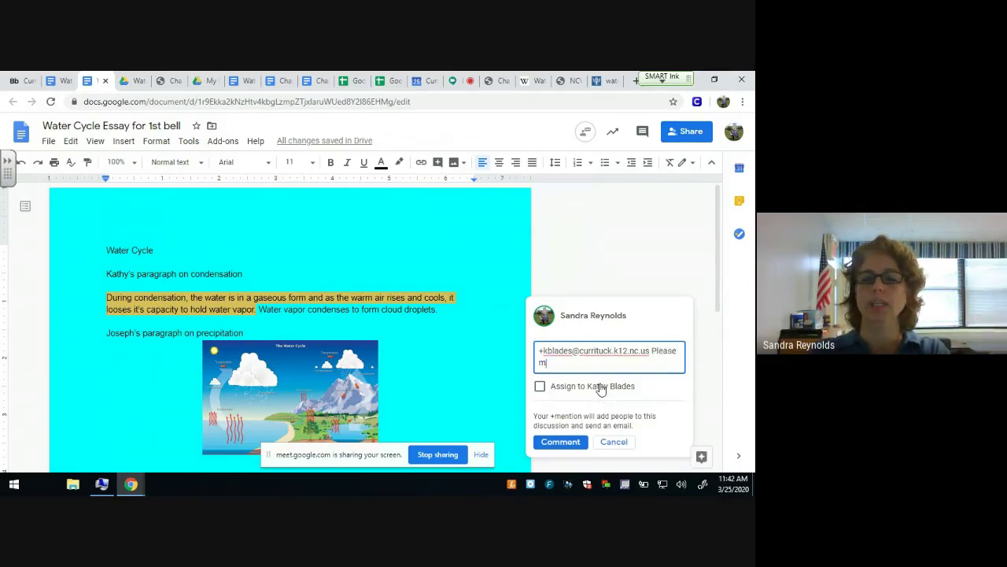
{"action": "type", "text": "ake sure to in"}
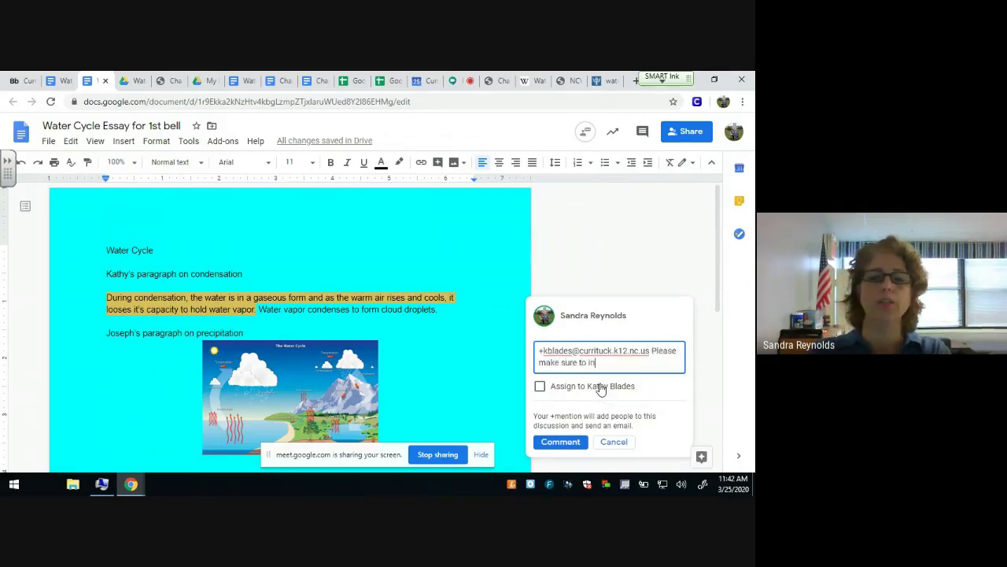
{"action": "type", "text": "cluded a image for ou"}
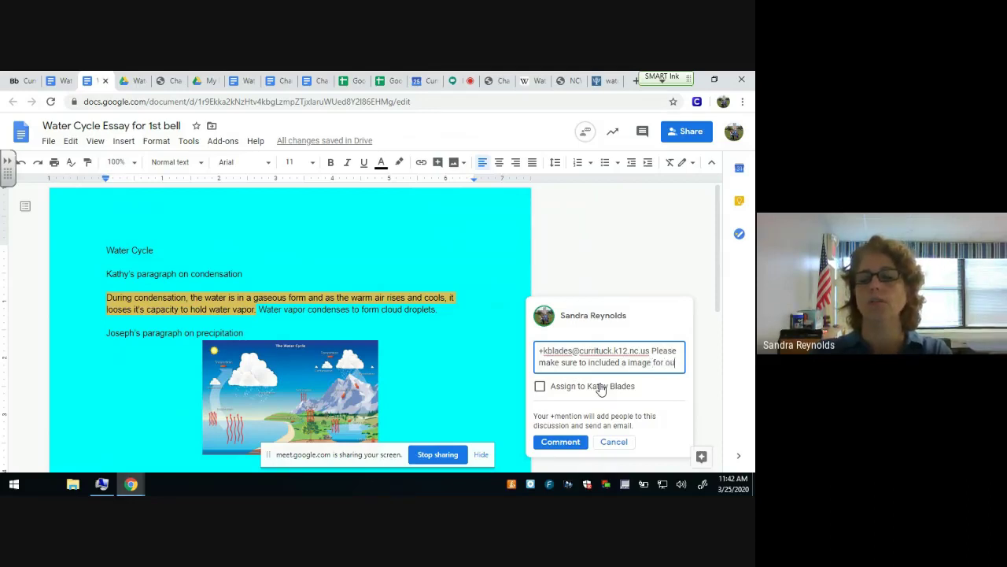
{"action": "type", "text": "r essay submission."}
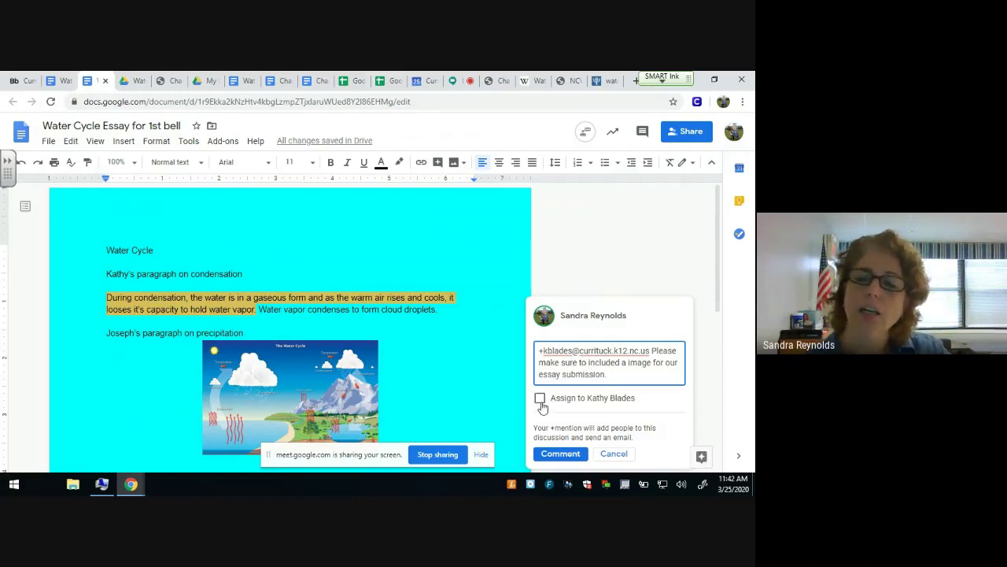
{"action": "left_click", "coordinate": [540, 399]}
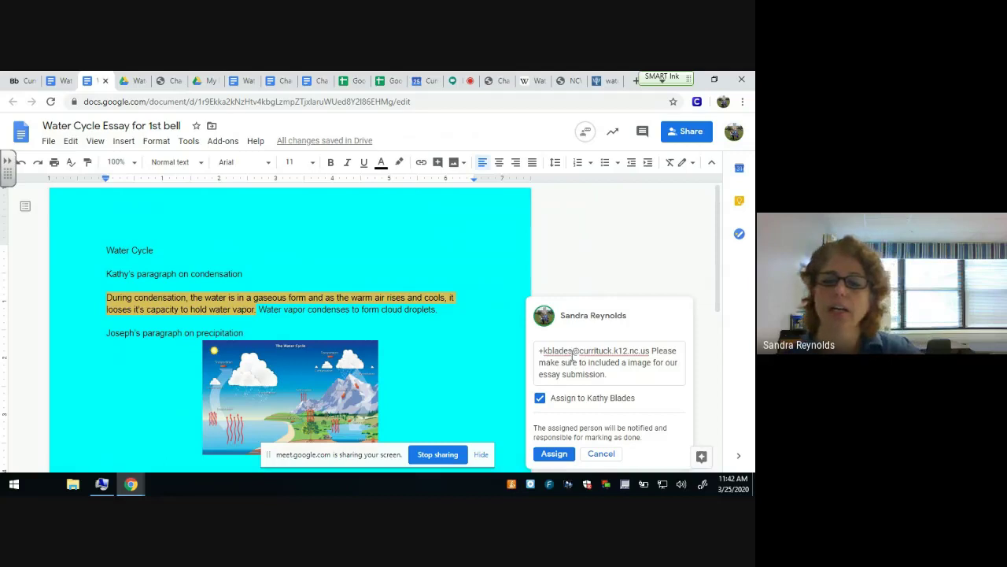
{"action": "left_click", "coordinate": [554, 454]}
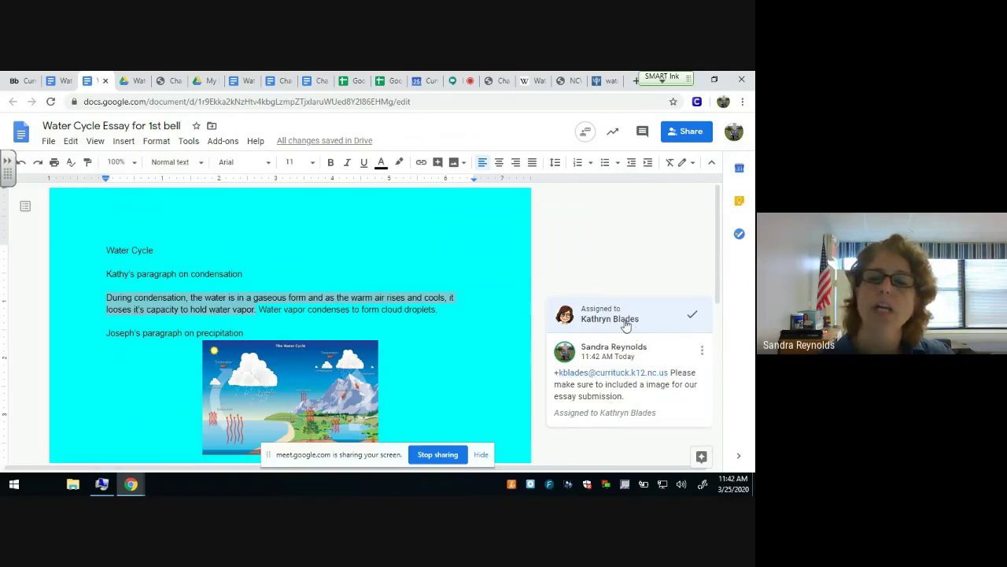
{"action": "left_click", "coordinate": [442, 262]}
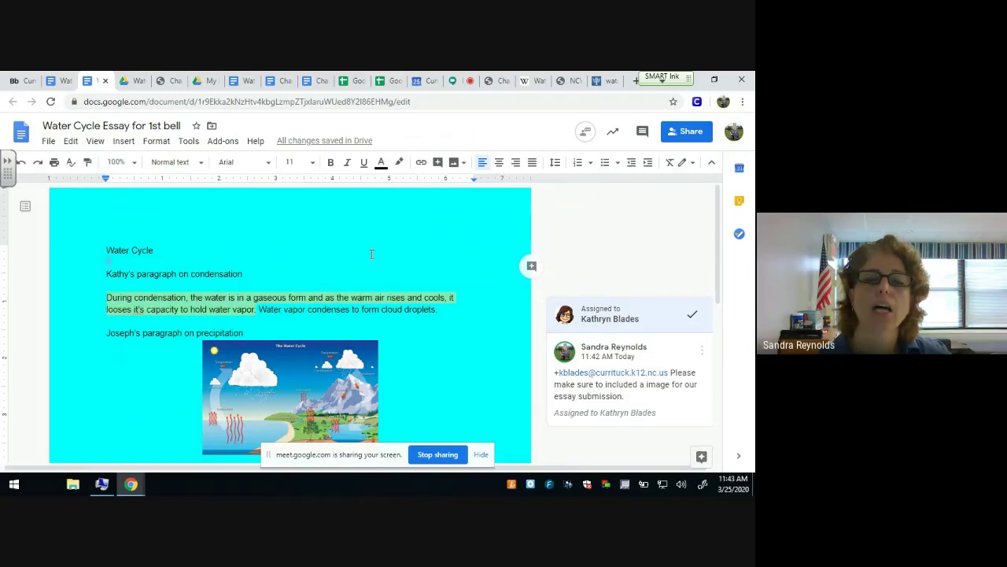
Step: Comment 'I need to reword this section later when I'm not so tired.' on the water-on-Earth paragraph
{"action": "left_click", "coordinate": [643, 133]}
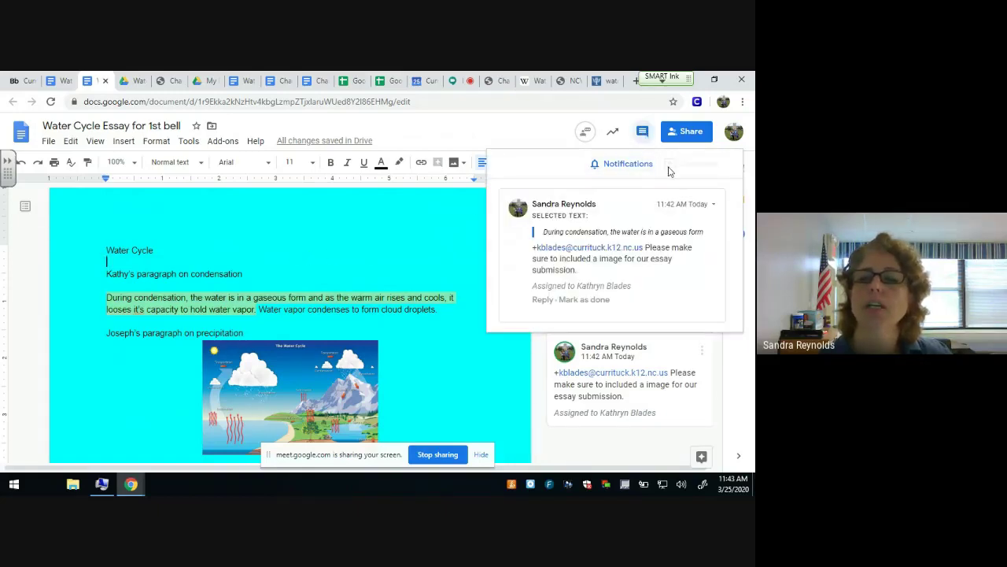
{"action": "left_click_drag", "start_coordinate": [105, 250], "coordinate": [155, 250]}
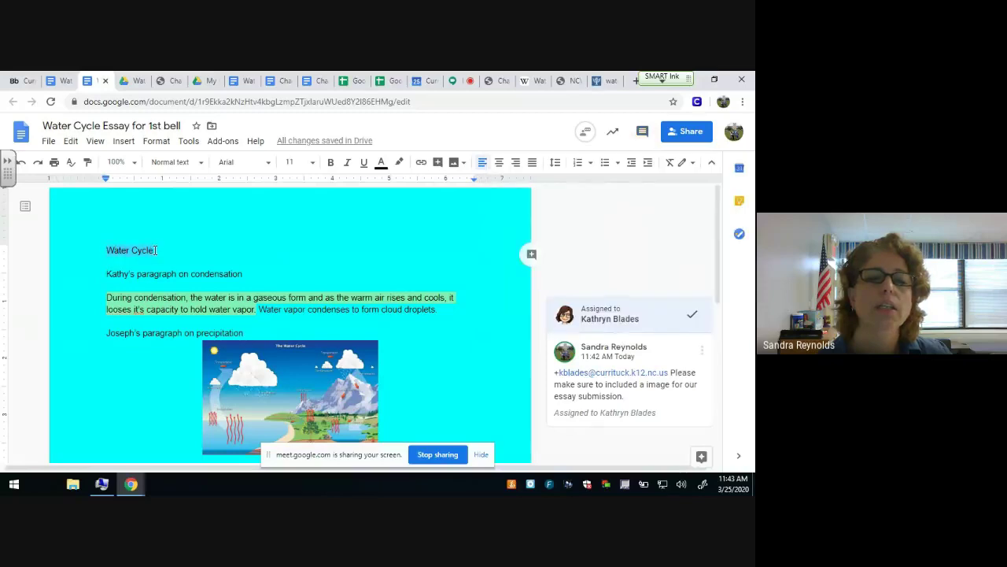
{"action": "scroll", "coordinate": [212, 330], "scroll_direction": "down", "scroll_amount": 5}
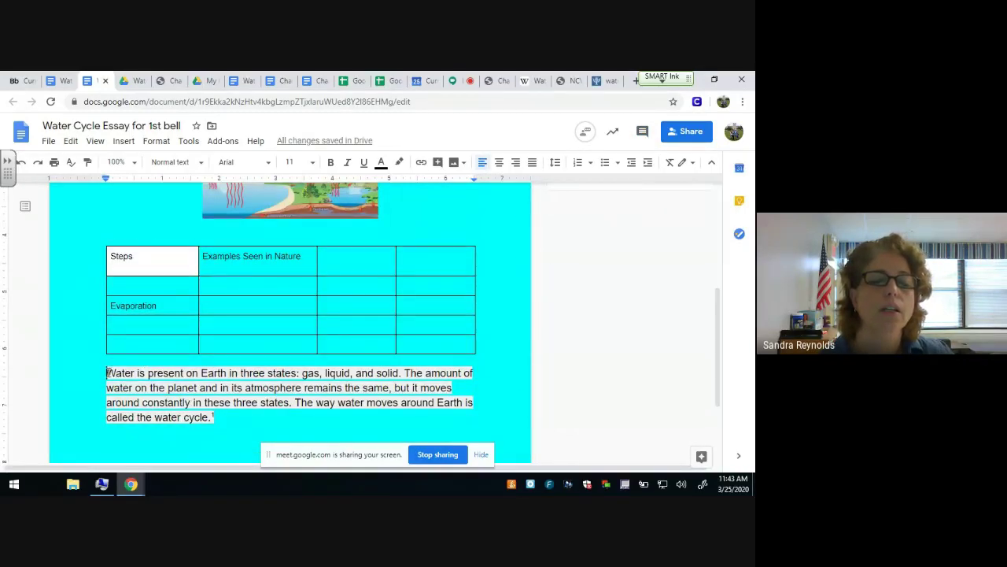
{"action": "left_click_drag", "start_coordinate": [108, 373], "coordinate": [220, 417]}
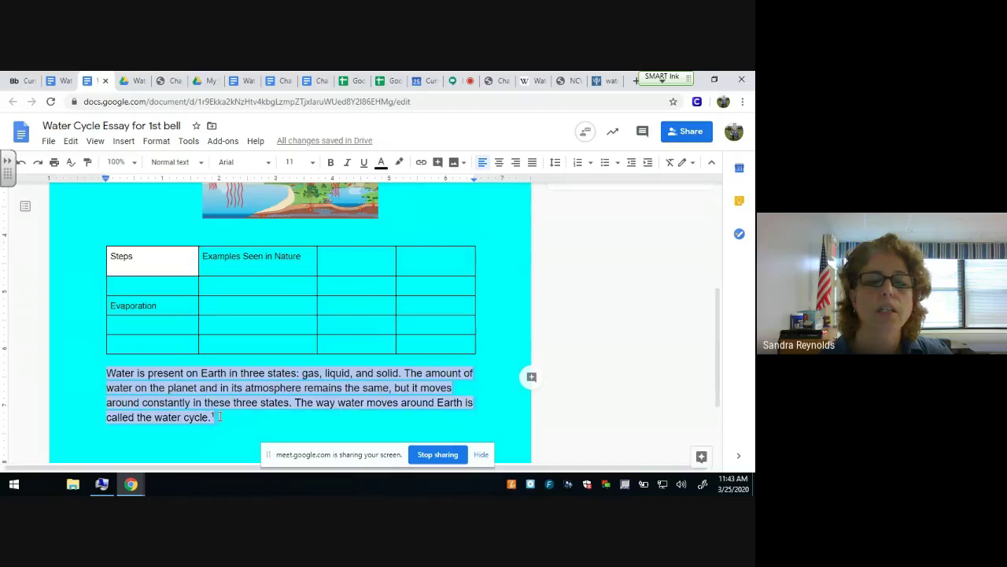
{"action": "left_click", "coordinate": [642, 131]}
{"action": "left_click", "coordinate": [690, 165]}
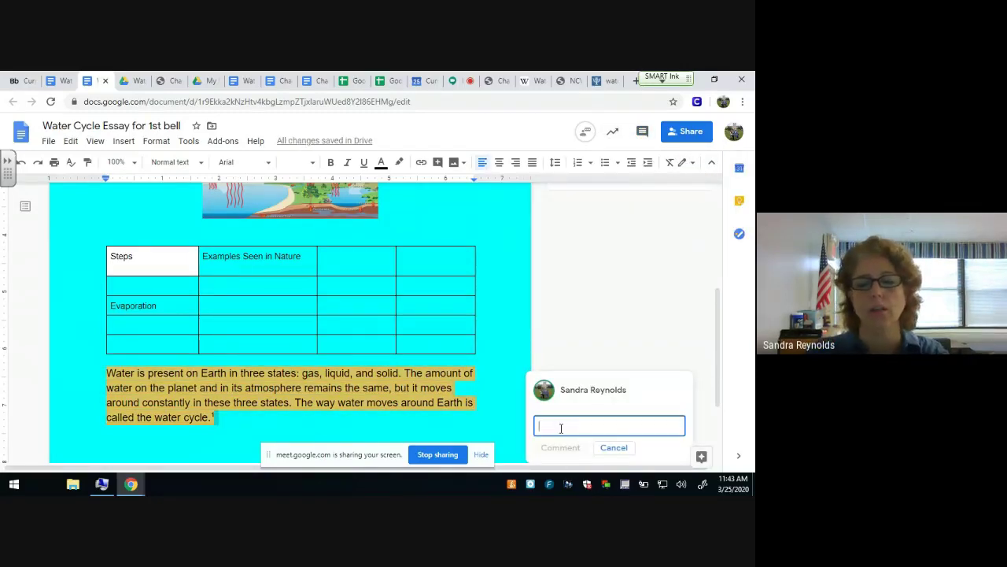
{"action": "type", "text": "I need to req"}
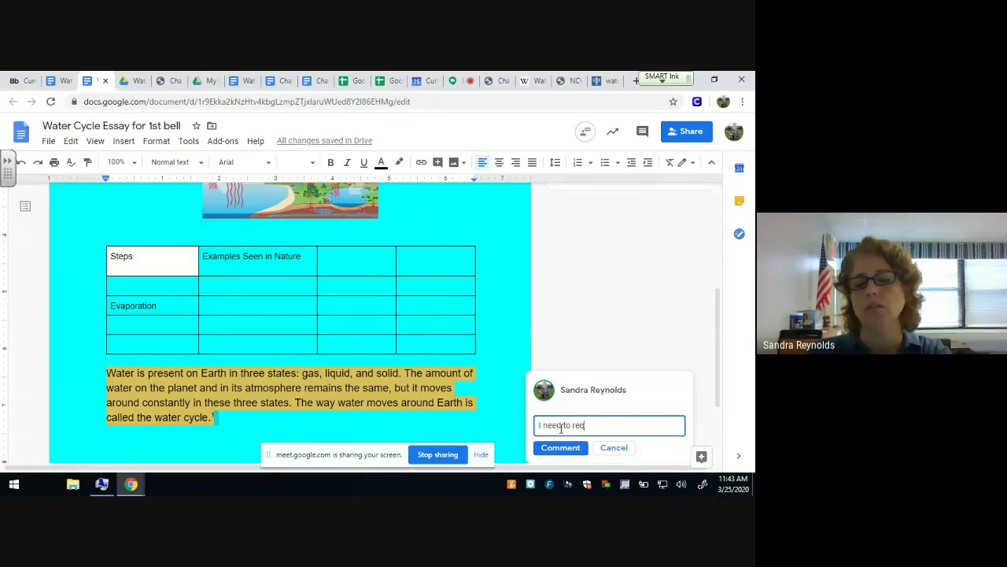
{"action": "type", "text": "or"}
{"action": "key", "text": "BackSpace"}
{"action": "key", "text": "BackSpace"}
{"action": "key", "text": "BackSpace"}
{"action": "type", "text": "word"}
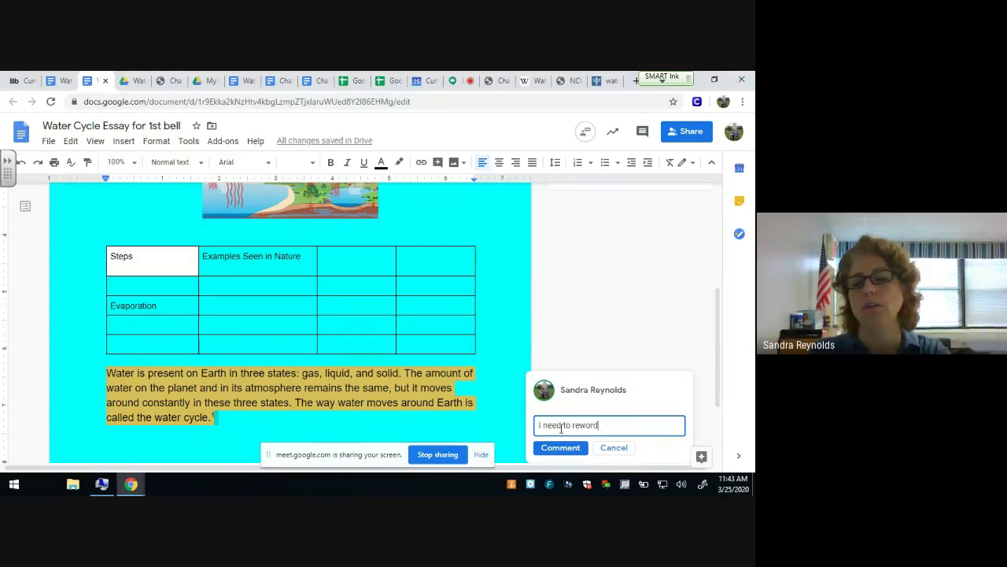
{"action": "type", "text": " this section"}
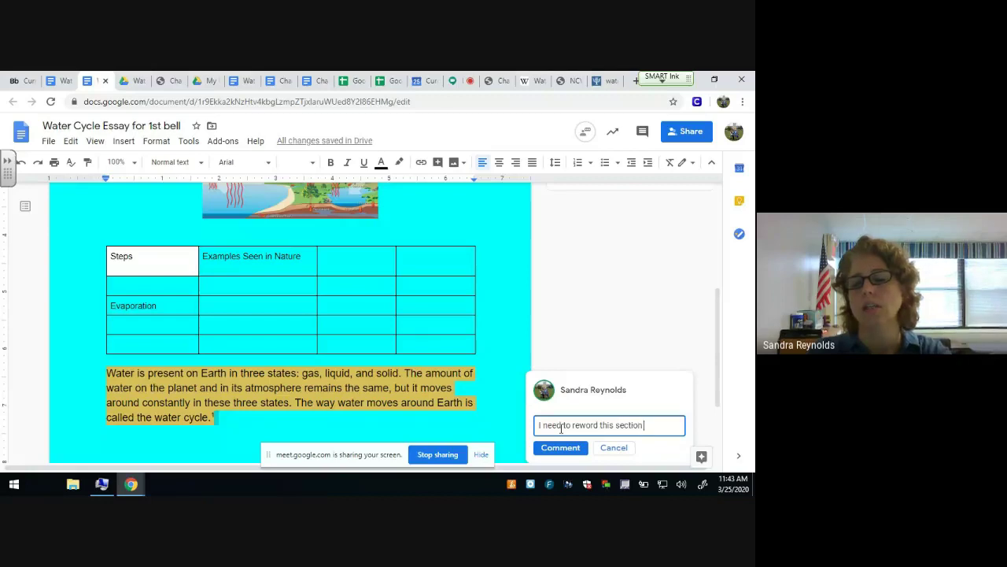
{"action": "type", "text": " later when I"}
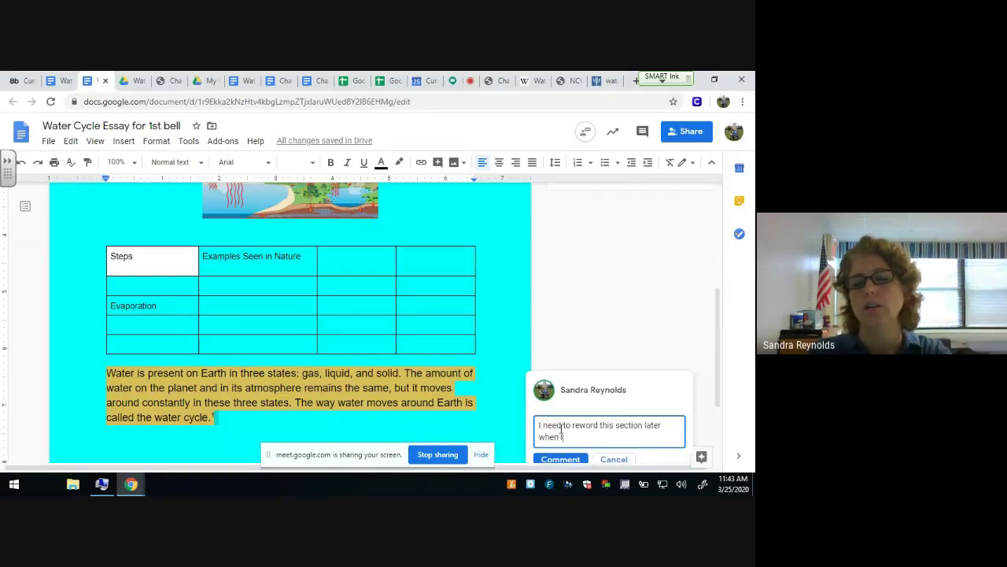
{"action": "type", "text": "'m not so tired."}
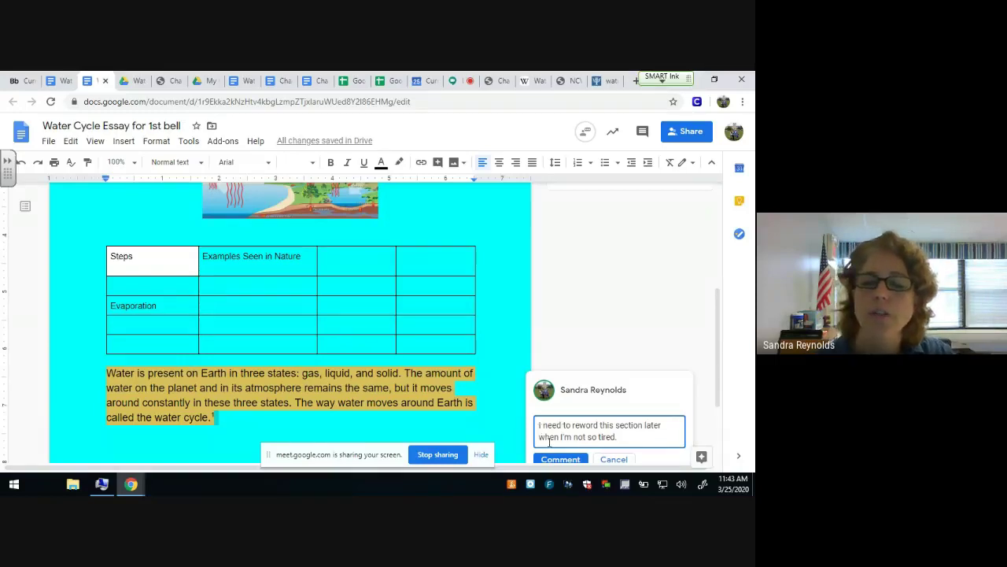
{"action": "scroll", "coordinate": [551, 443], "scroll_direction": "down", "scroll_amount": 2}
{"action": "left_click", "coordinate": [560, 403]}
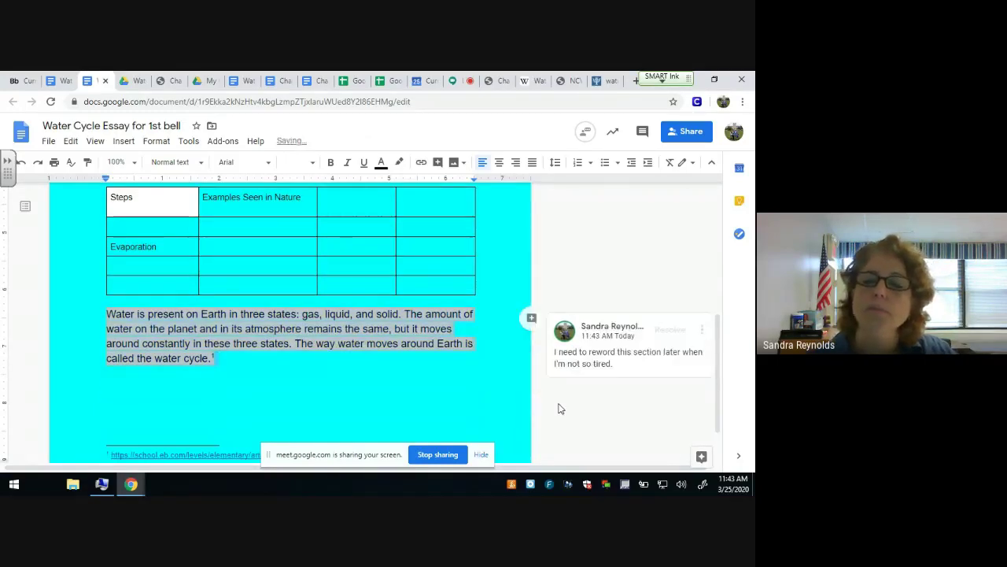
Step: Dismiss the posted comment's options menu and start a new empty comment beside the paragraph
{"action": "left_click", "coordinate": [703, 332]}
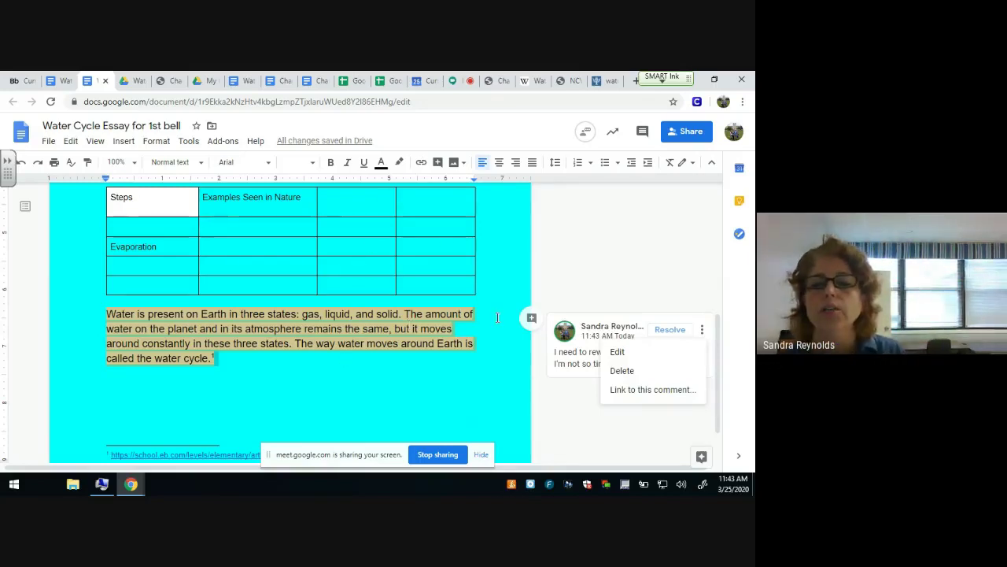
{"action": "left_click", "coordinate": [532, 319]}
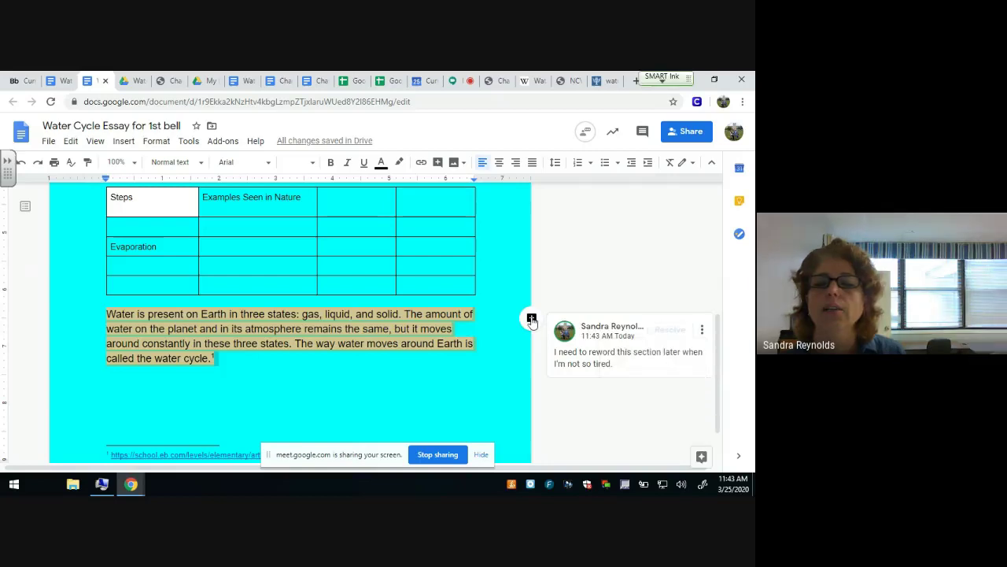
{"action": "left_click", "coordinate": [532, 320]}
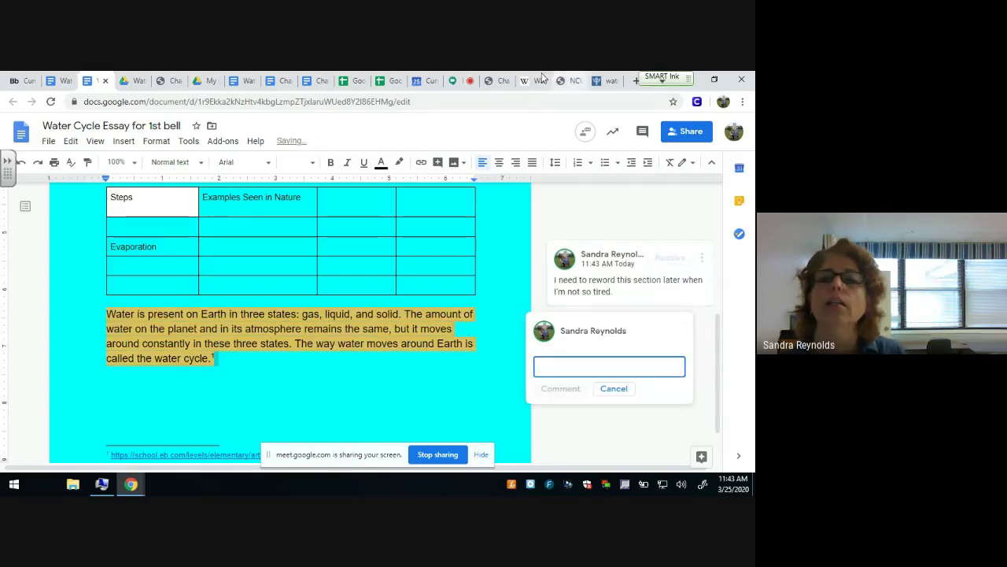
Step: Open the Water Cycle section of Britannica School's water article and copy its web address
{"action": "left_click", "coordinate": [602, 82]}
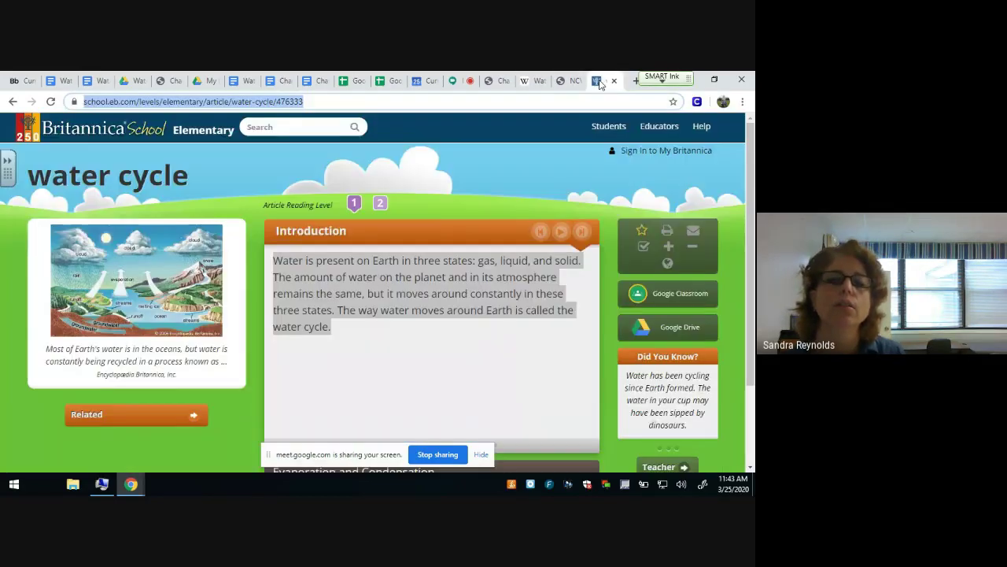
{"action": "left_click", "coordinate": [12, 101]}
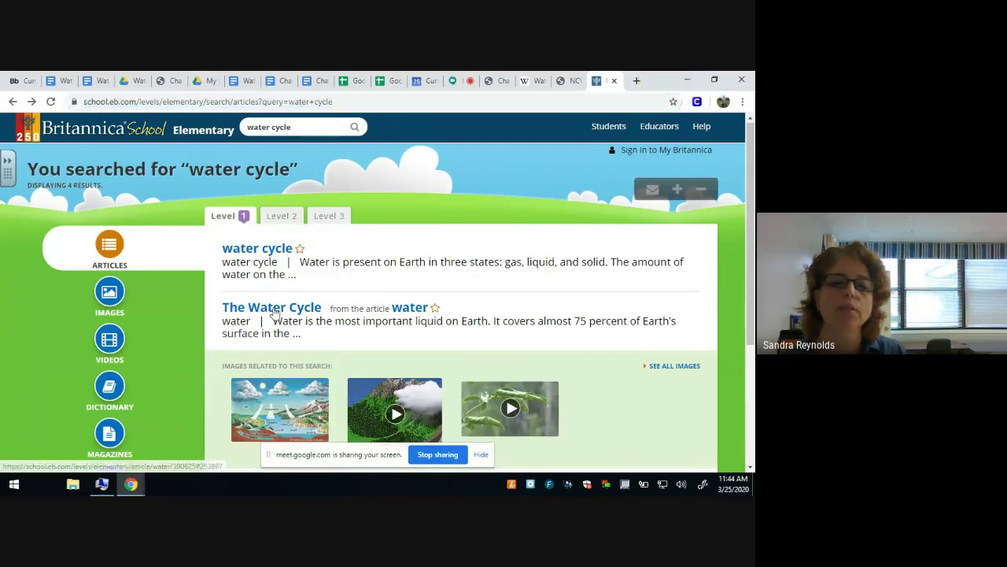
{"action": "left_click", "coordinate": [274, 310]}
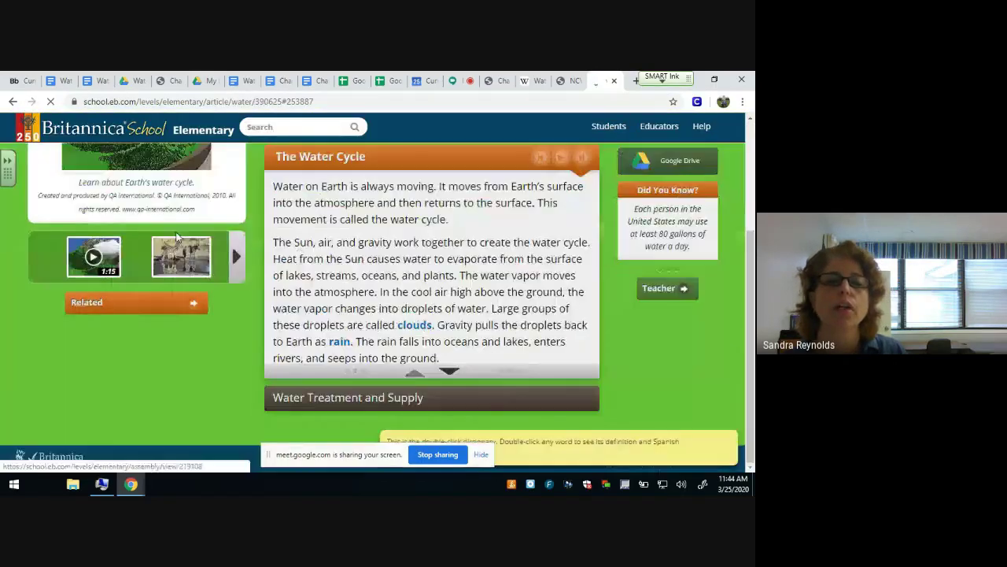
{"action": "double_click", "coordinate": [337, 103]}
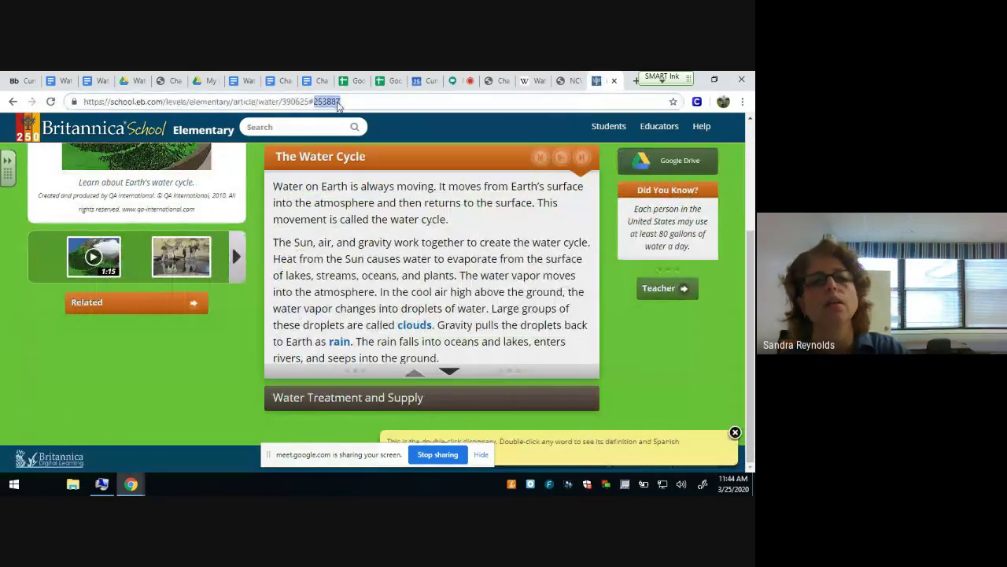
{"action": "left_click_drag", "start_coordinate": [338, 103], "coordinate": [86, 101]}
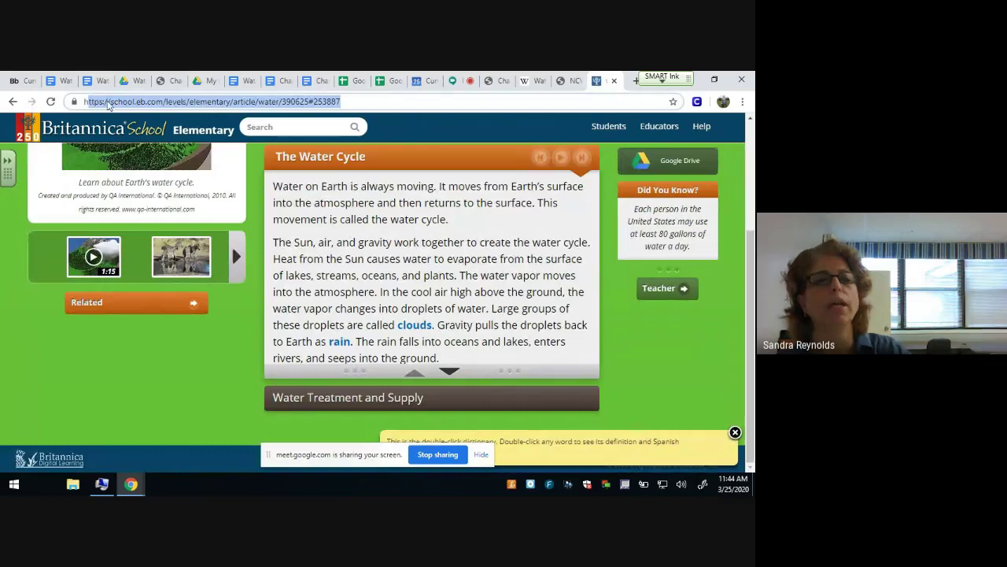
{"action": "left_click", "coordinate": [109, 105]}
{"action": "left_click_drag", "start_coordinate": [343, 102], "coordinate": [72, 102]}
{"action": "key", "text": "ctrl+c"}
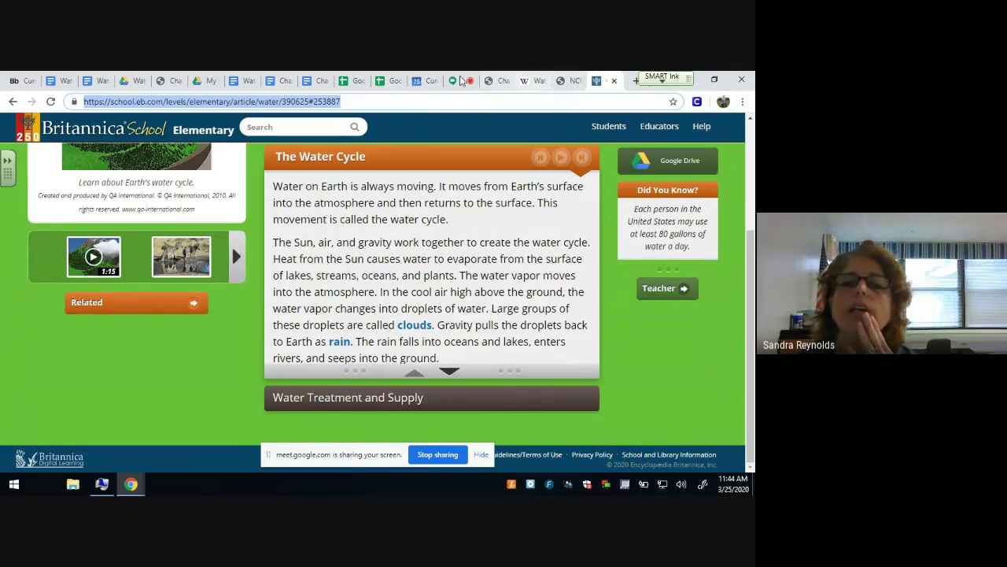
{"action": "left_click", "coordinate": [249, 87]}
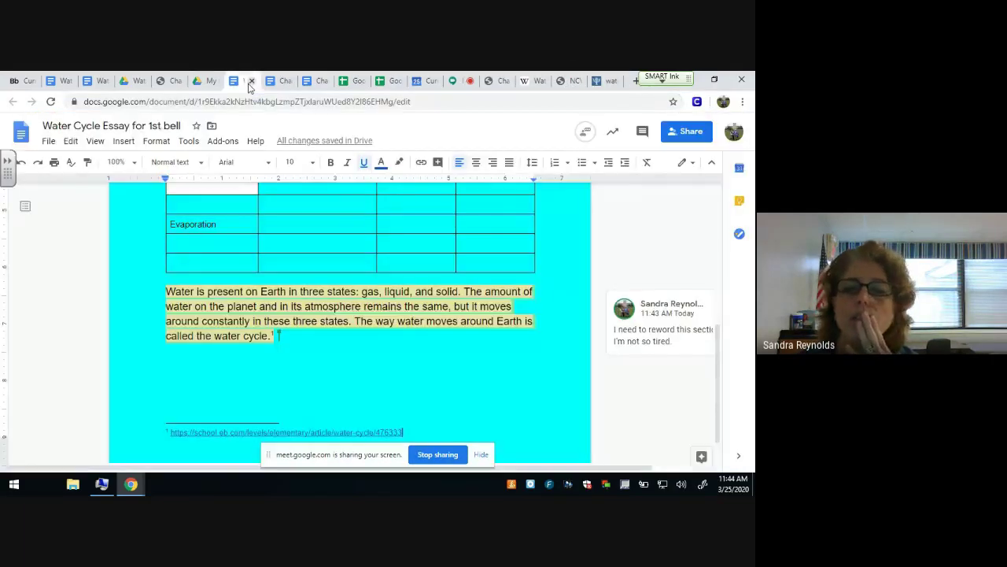
Step: Paste the Britannica Water Cycle link into the new comment and post it
{"action": "left_click", "coordinate": [101, 81]}
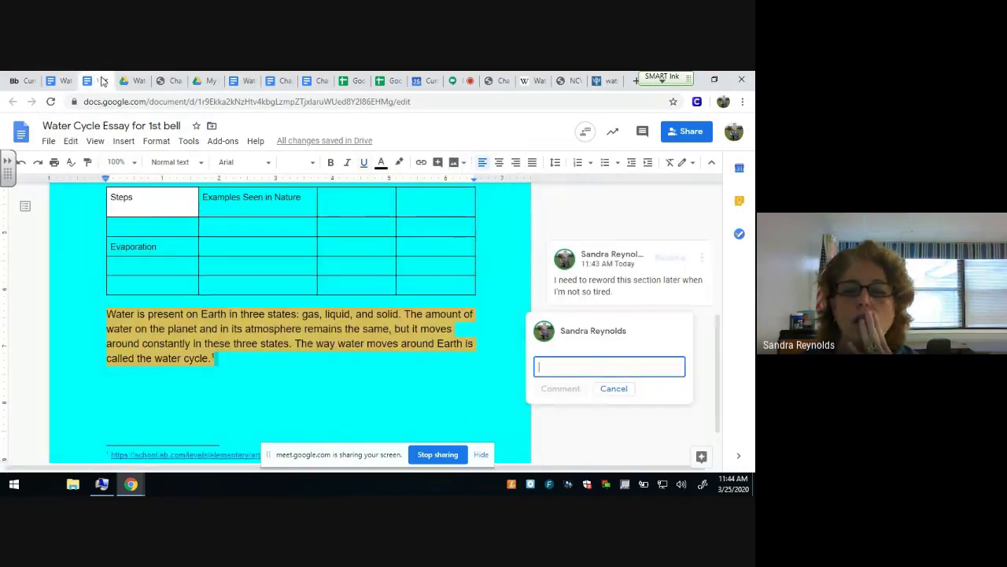
{"action": "key", "text": "ctrl+v"}
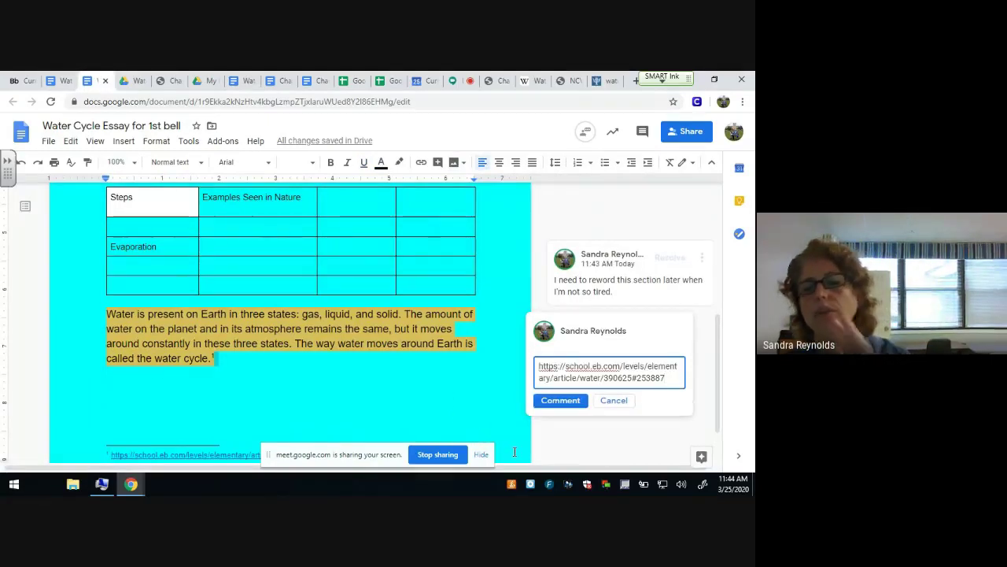
{"action": "left_click", "coordinate": [574, 405]}
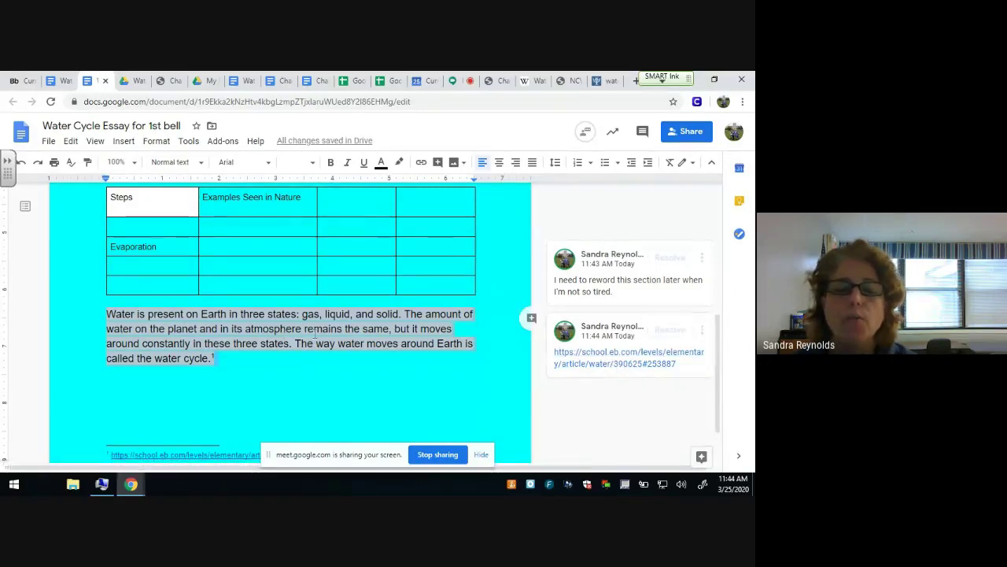
Step: Open the comment's Britannica link, then close the duplicate essay tabs and return to the essay
{"action": "left_click", "coordinate": [610, 366]}
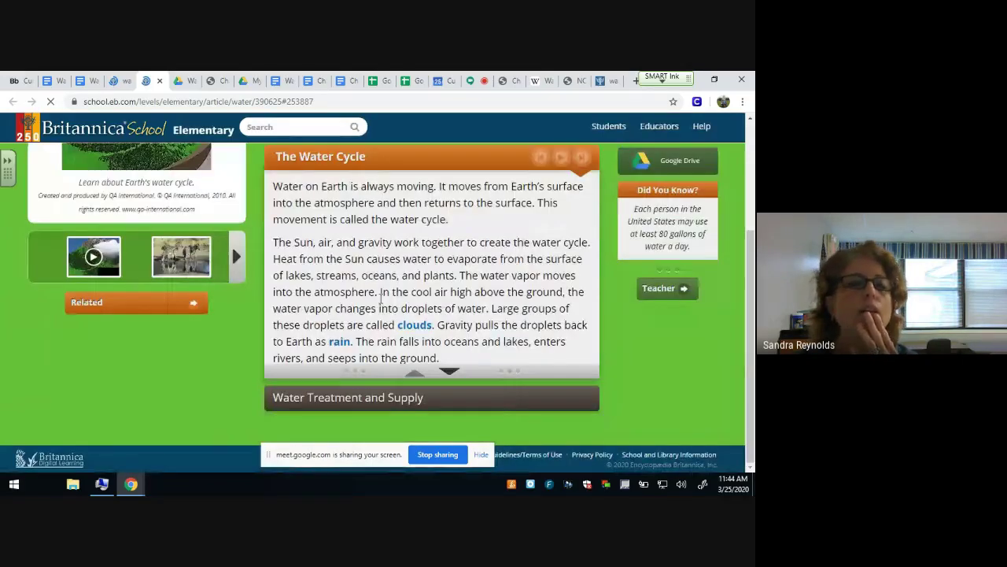
{"action": "left_click", "coordinate": [52, 81]}
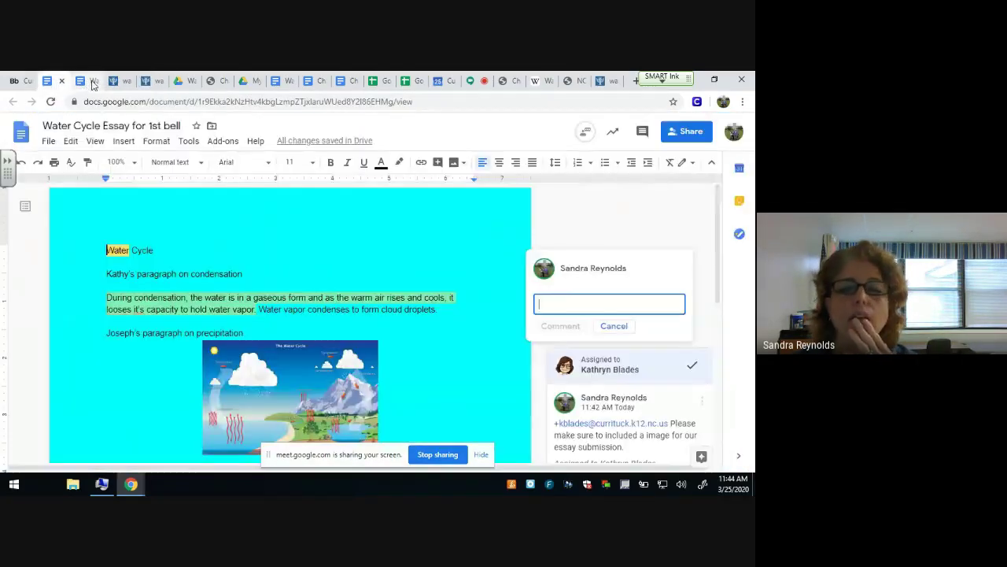
{"action": "left_click", "coordinate": [92, 81]}
{"action": "left_click", "coordinate": [95, 80]}
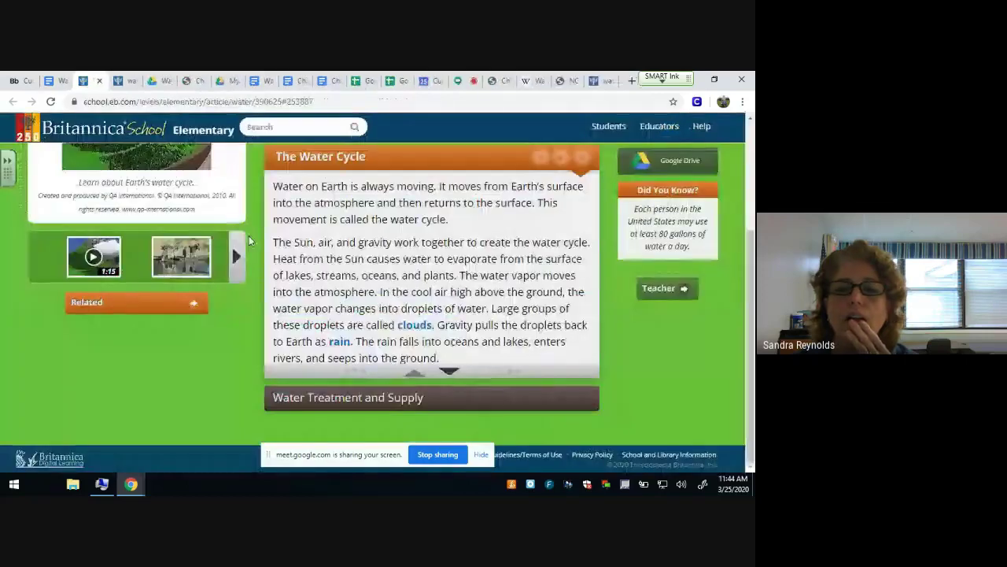
{"action": "left_click", "coordinate": [63, 81]}
{"action": "left_click", "coordinate": [69, 80]}
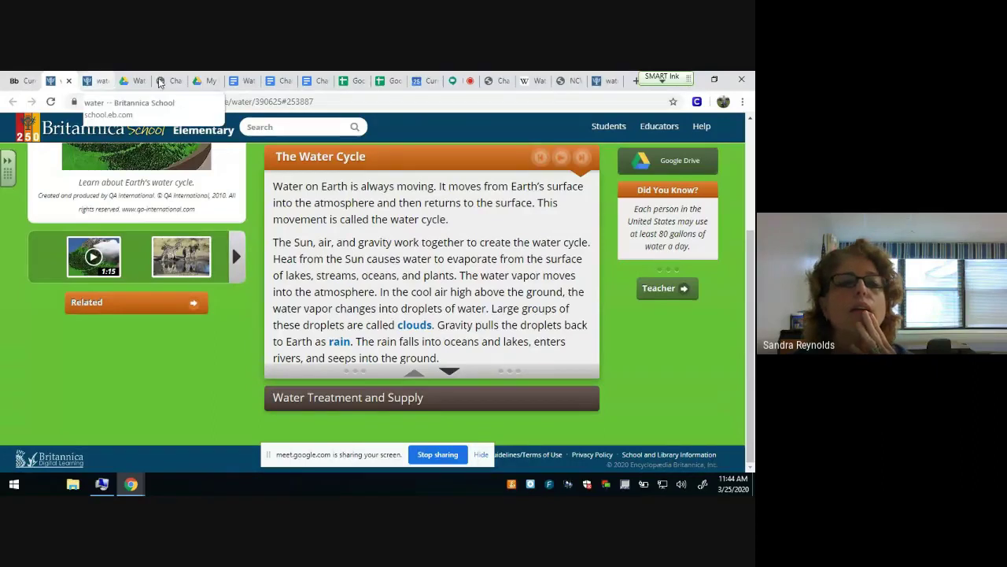
{"action": "left_click", "coordinate": [242, 81]}
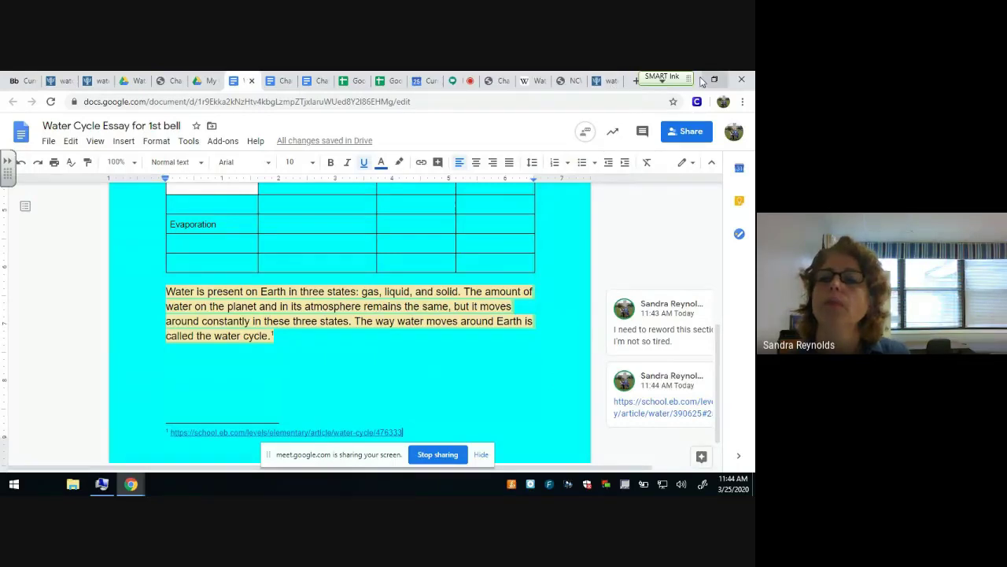
Step: In Meet, hide the screen-sharing notice and toggle the microphone and camera off and back on
{"action": "left_click", "coordinate": [461, 81]}
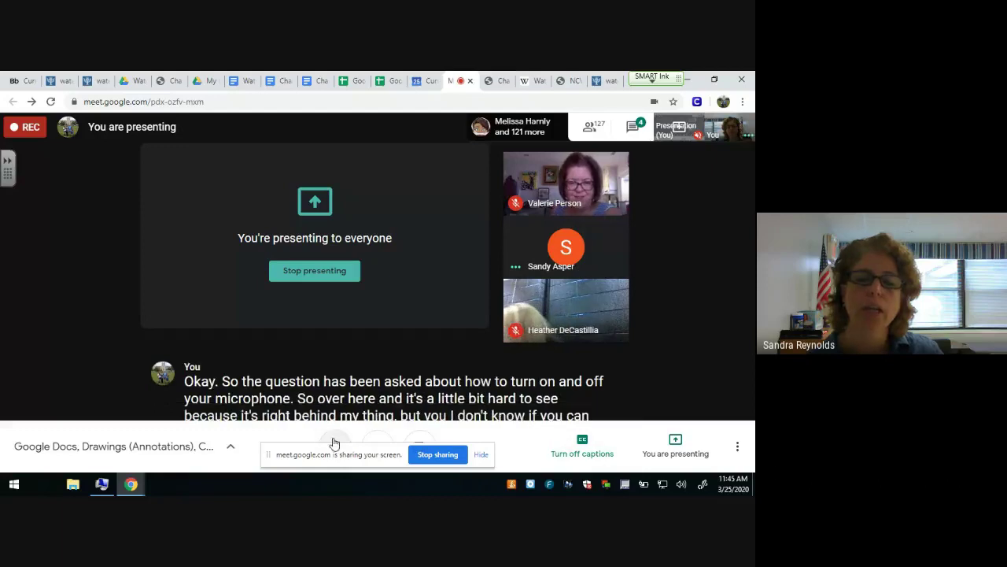
{"action": "left_click", "coordinate": [481, 455]}
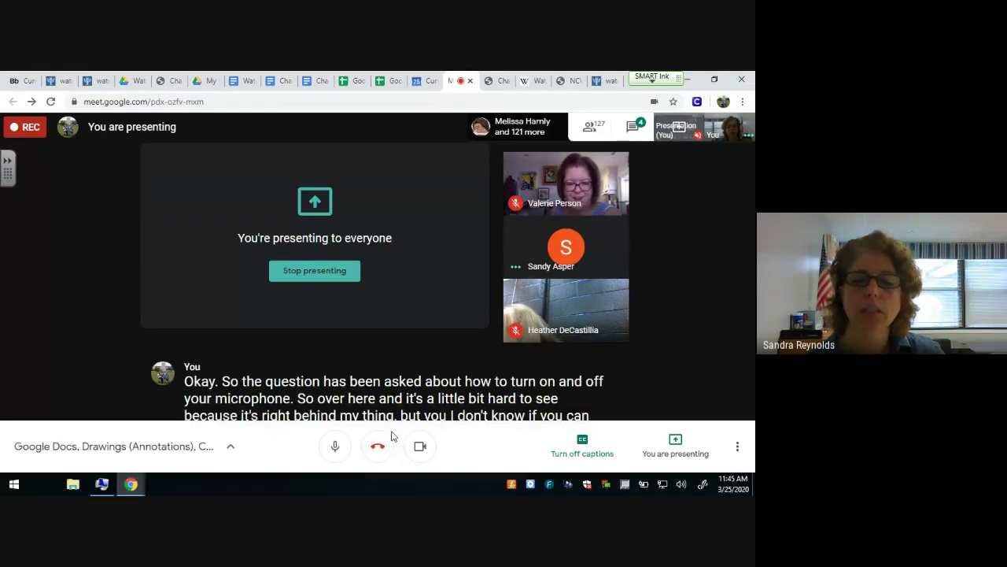
{"action": "left_click", "coordinate": [334, 448]}
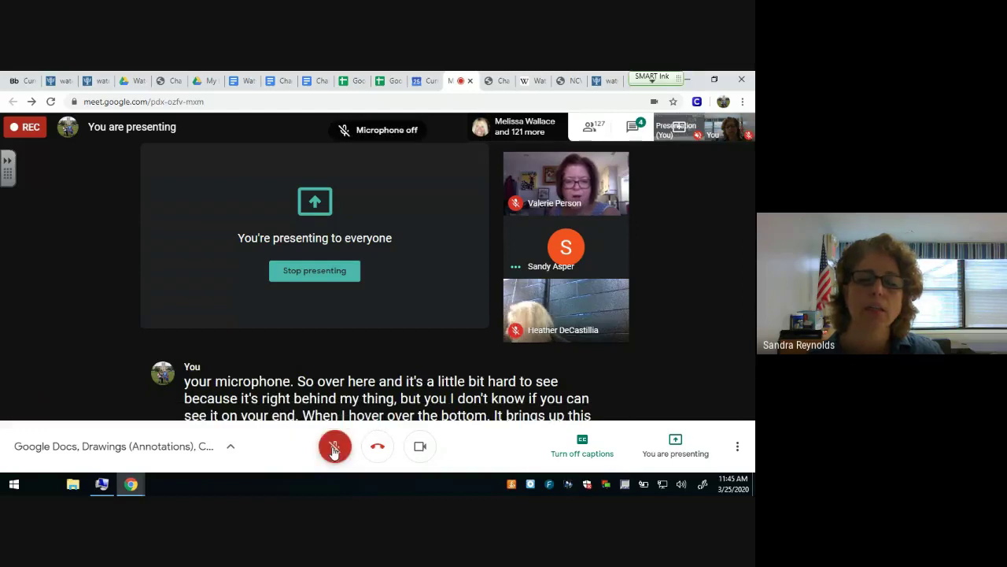
{"action": "left_click", "coordinate": [334, 447]}
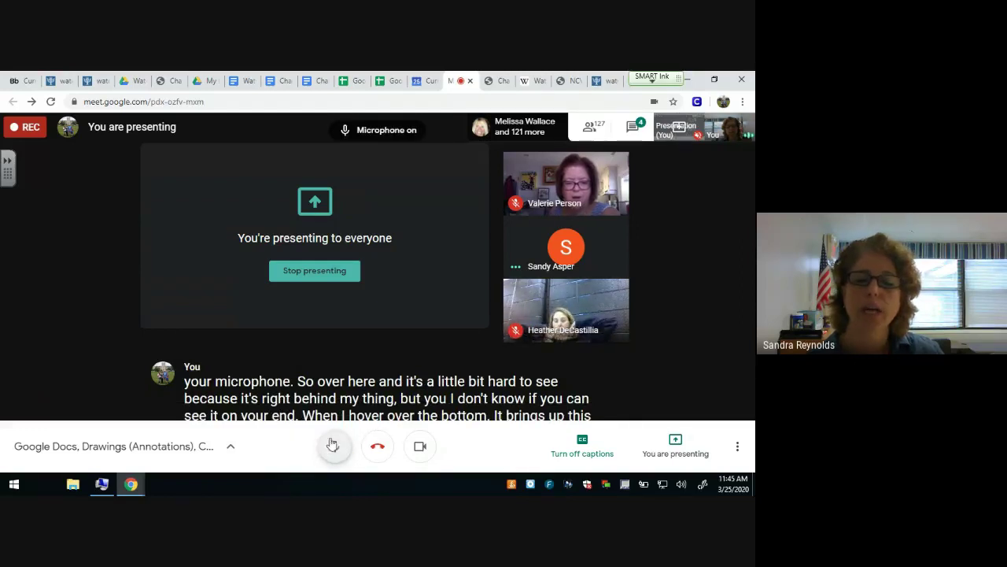
{"action": "left_click", "coordinate": [421, 447]}
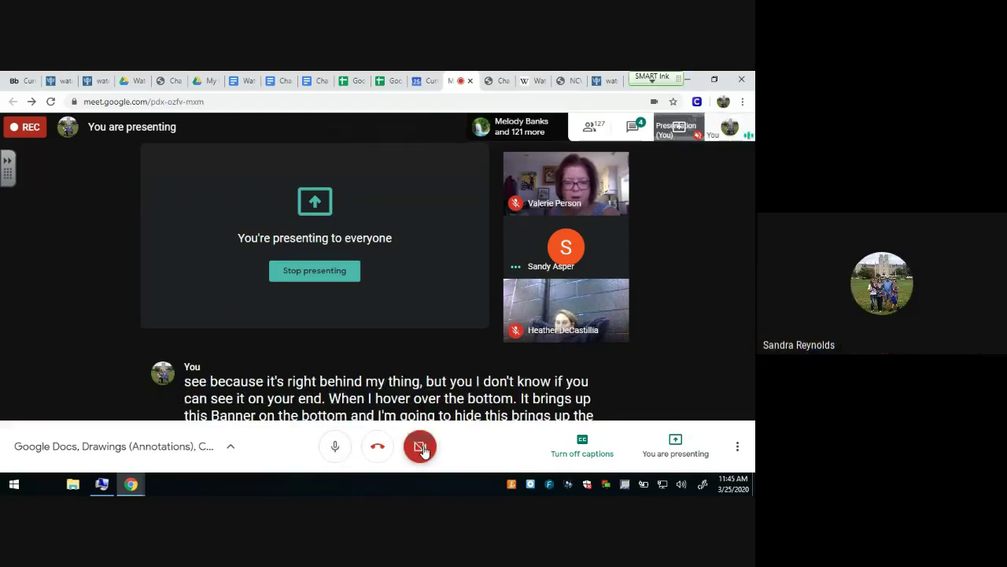
{"action": "left_click", "coordinate": [421, 447]}
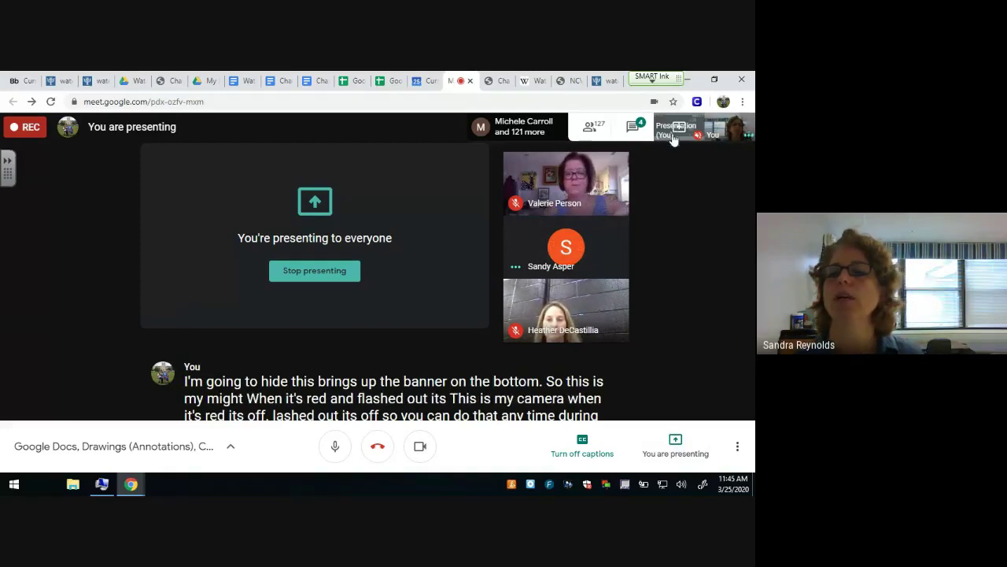
Step: Open the People panel and scroll through the list of 127 participants
{"action": "left_click", "coordinate": [591, 130]}
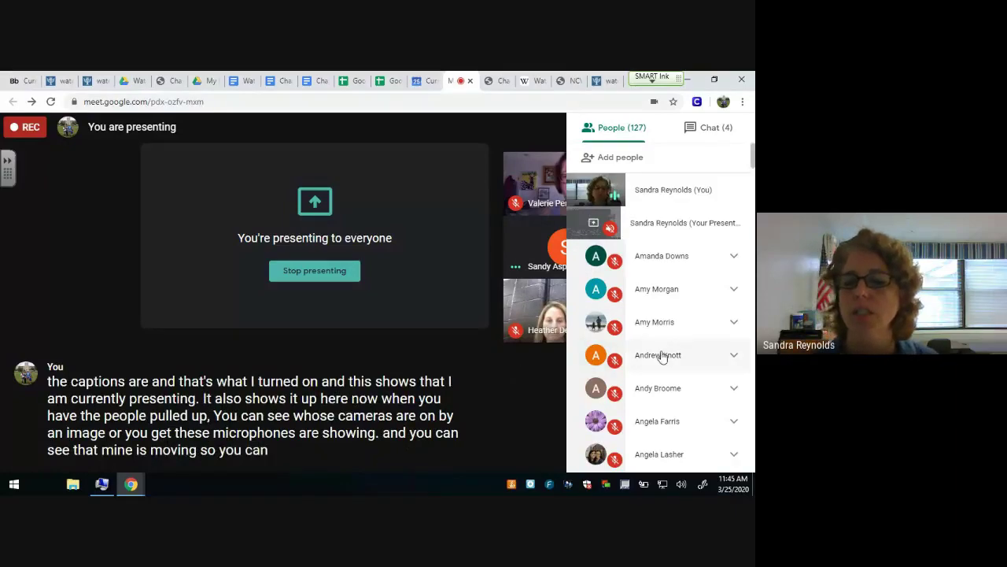
{"action": "scroll", "coordinate": [661, 355], "scroll_direction": "down", "scroll_amount": 6}
{"action": "scroll", "coordinate": [653, 353], "scroll_direction": "down", "scroll_amount": 10}
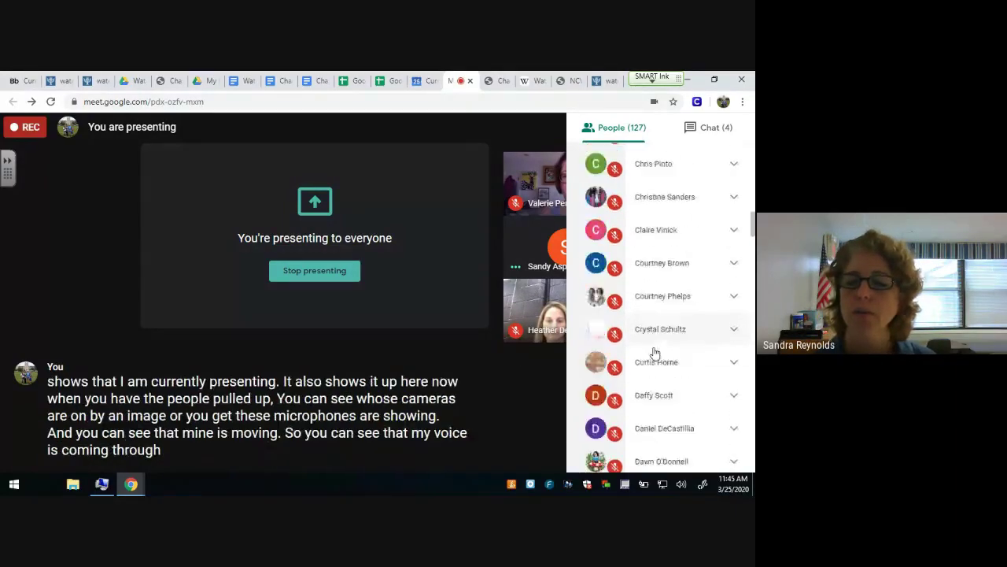
{"action": "scroll", "coordinate": [654, 352], "scroll_direction": "down", "scroll_amount": 15}
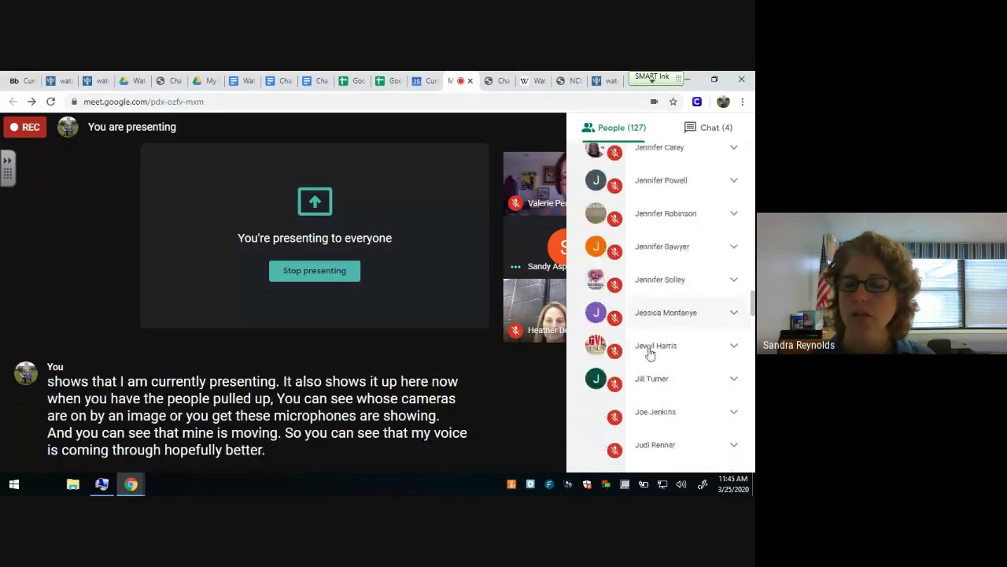
{"action": "scroll", "coordinate": [645, 350], "scroll_direction": "down", "scroll_amount": 15}
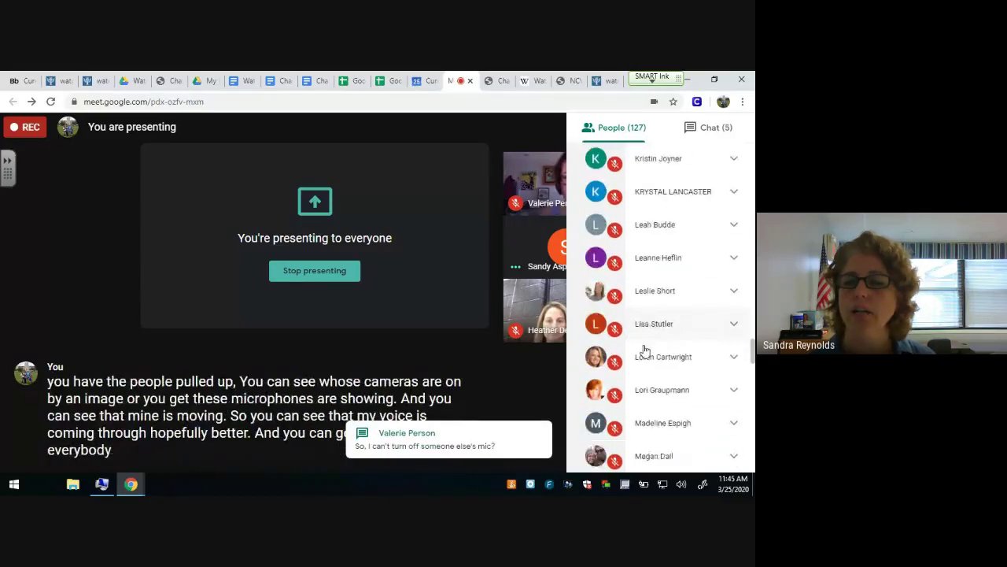
{"action": "scroll", "coordinate": [643, 351], "scroll_direction": "down", "scroll_amount": 13}
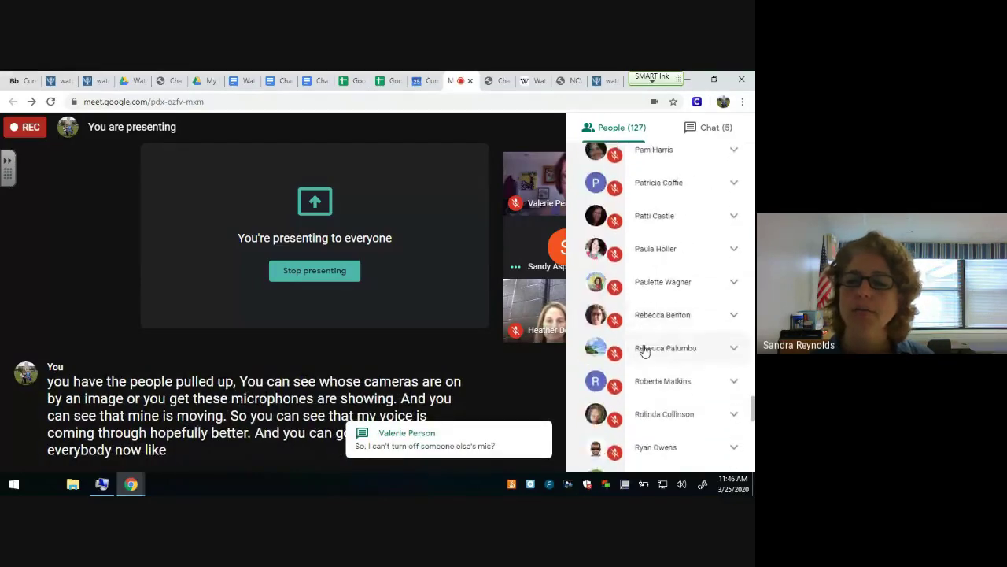
{"action": "scroll", "coordinate": [642, 349], "scroll_direction": "down", "scroll_amount": 3}
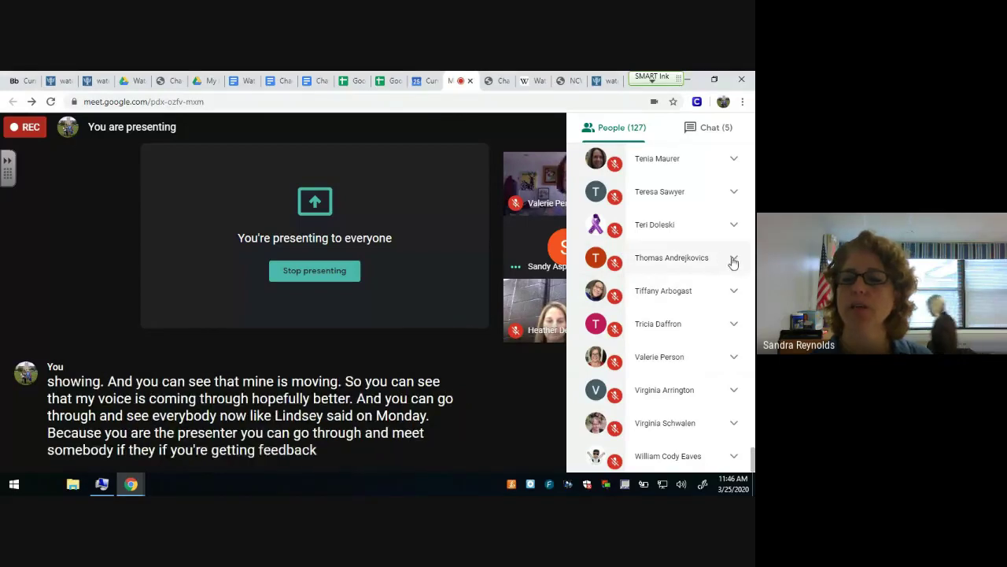
{"action": "left_click", "coordinate": [705, 129]}
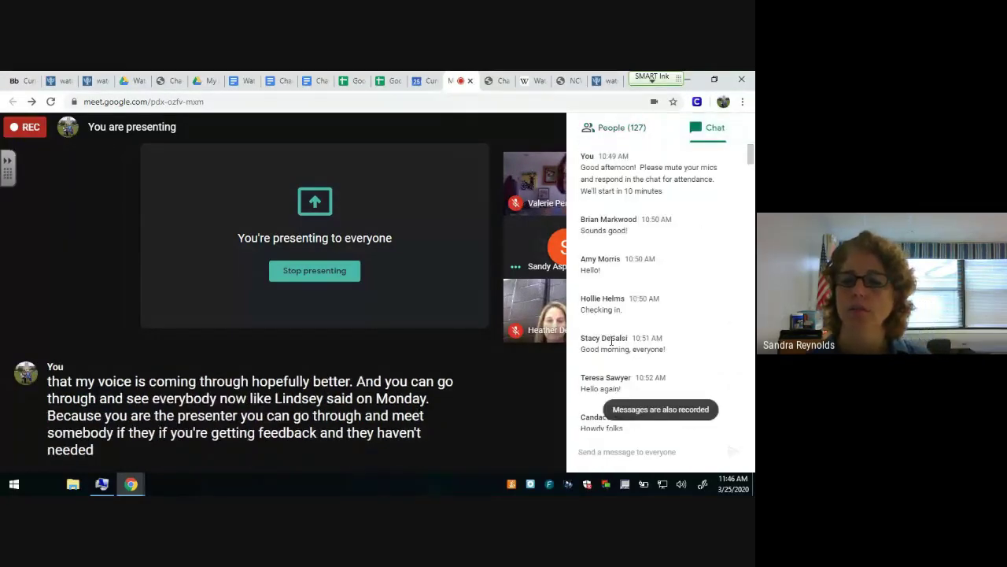
{"action": "scroll", "coordinate": [680, 346], "scroll_direction": "down", "scroll_amount": 3}
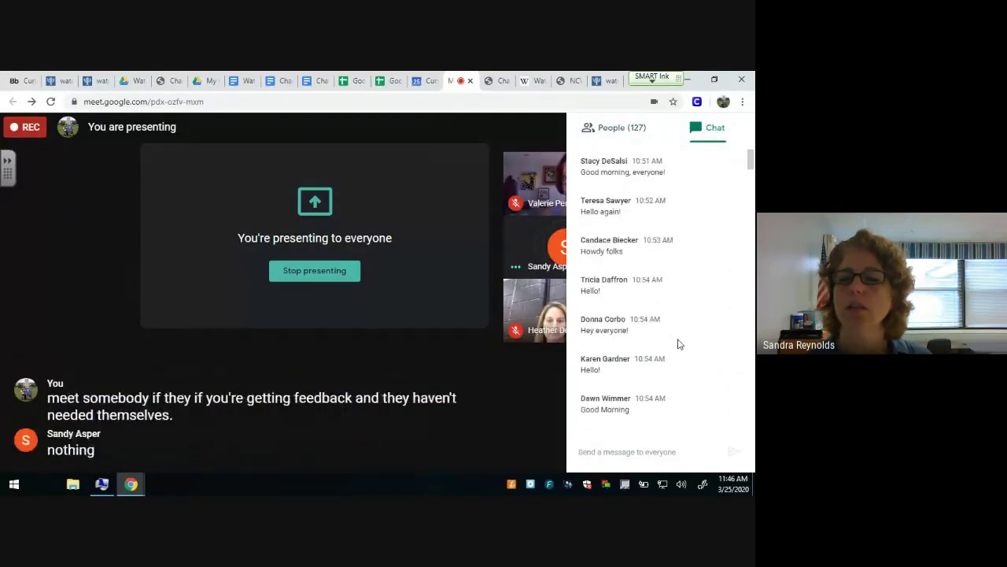
{"action": "scroll", "coordinate": [680, 338], "scroll_direction": "down", "scroll_amount": 5}
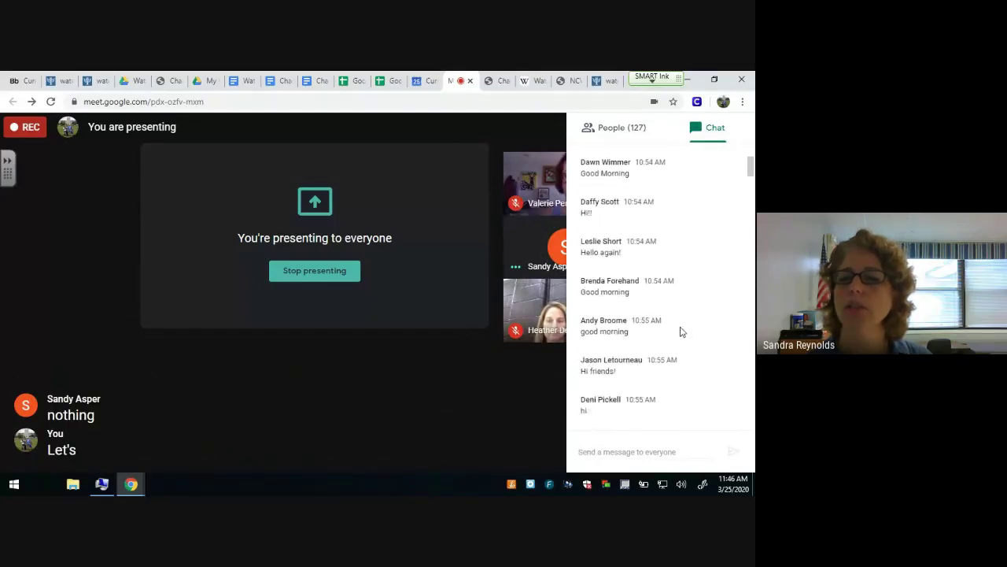
{"action": "left_click_drag", "start_coordinate": [749, 167], "coordinate": [746, 354]}
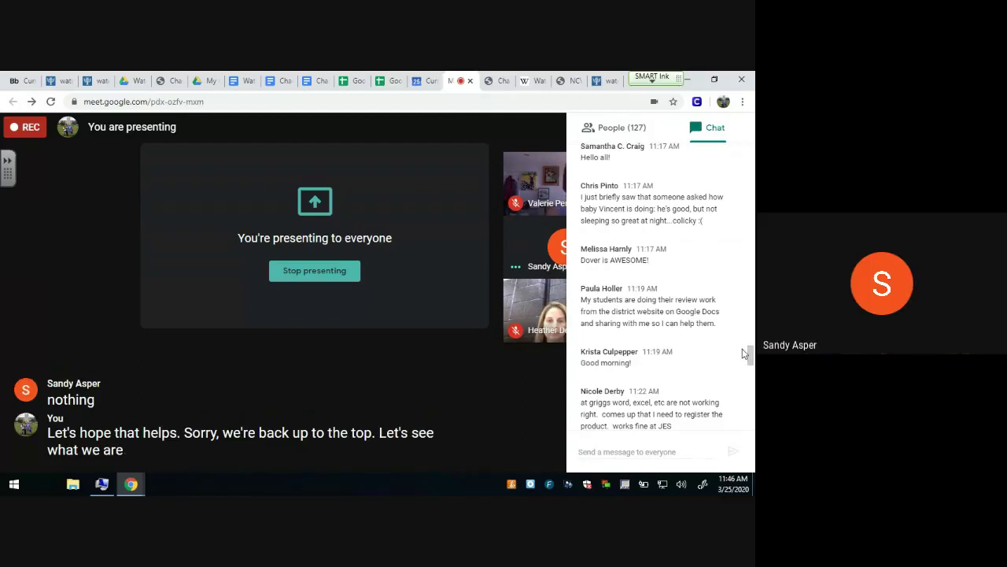
{"action": "scroll", "coordinate": [743, 354], "scroll_direction": "down", "scroll_amount": 5}
{"action": "left_click_drag", "start_coordinate": [750, 373], "coordinate": [751, 403]}
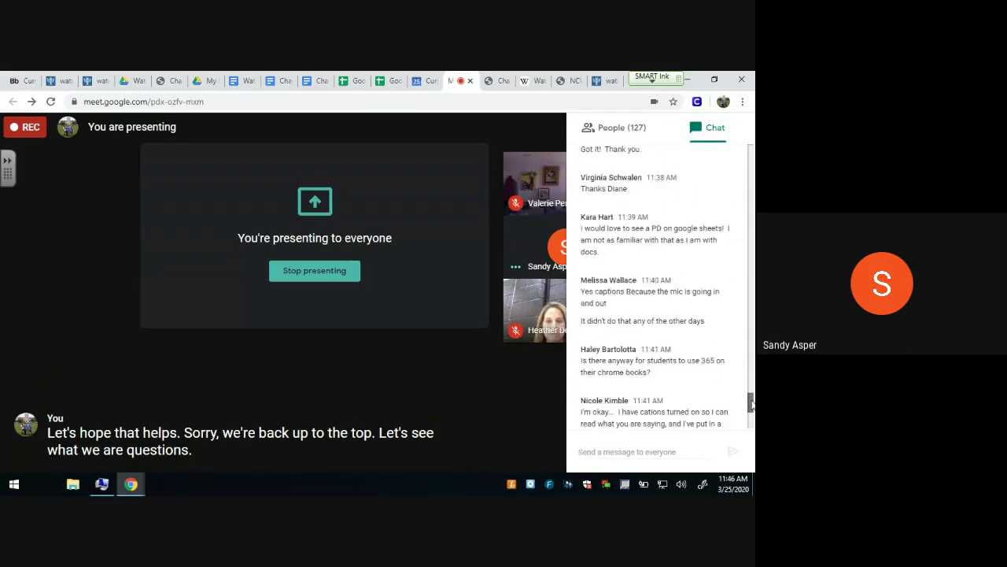
{"action": "scroll", "coordinate": [735, 383], "scroll_direction": "down", "scroll_amount": 3}
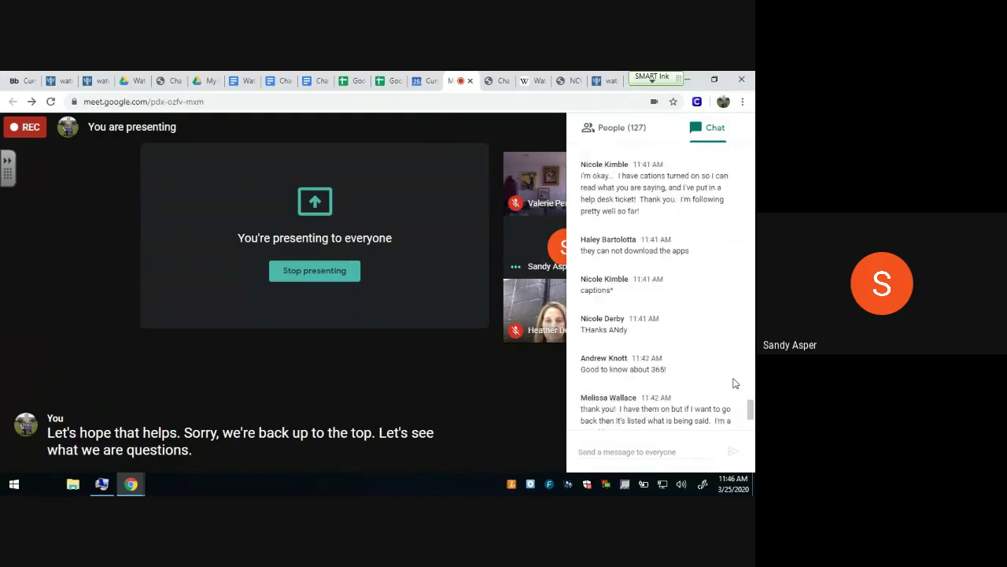
{"action": "scroll", "coordinate": [734, 382], "scroll_direction": "down", "scroll_amount": 1}
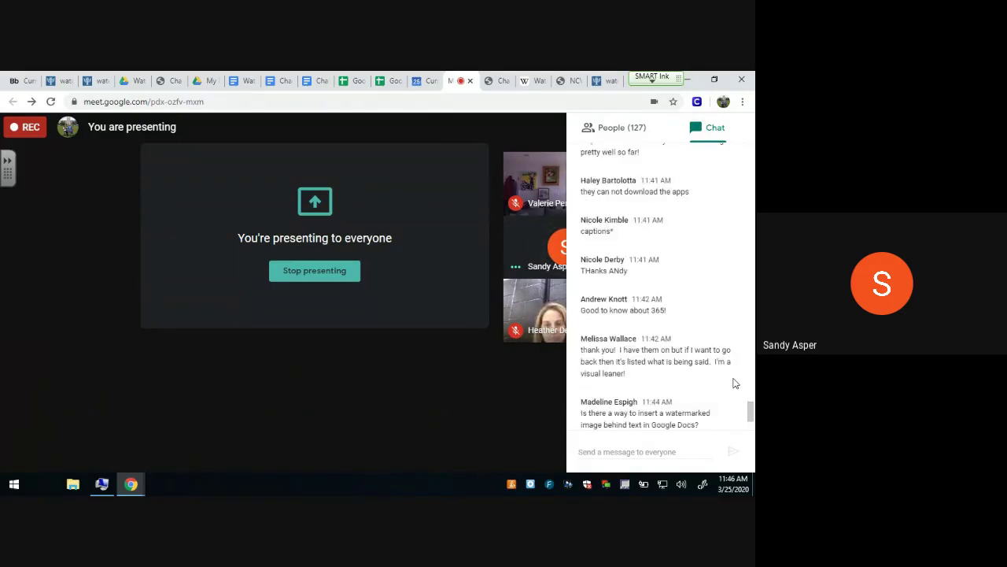
{"action": "scroll", "coordinate": [734, 383], "scroll_direction": "down", "scroll_amount": 2}
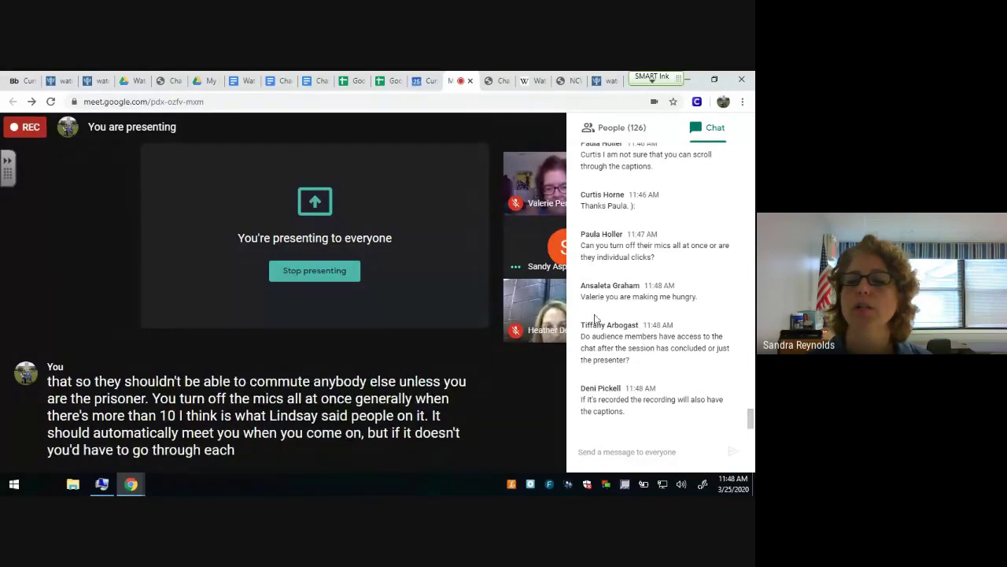
Step: Mute the one still-unmuted participant for everyone, then show the meeting chat
{"action": "mouse_move", "coordinate": [517, 270]}
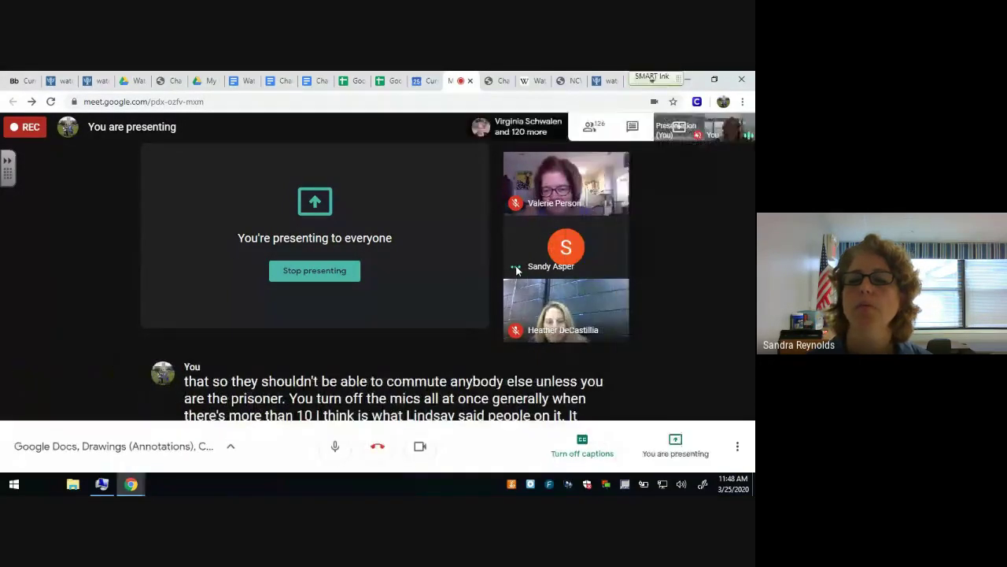
{"action": "left_click", "coordinate": [581, 250]}
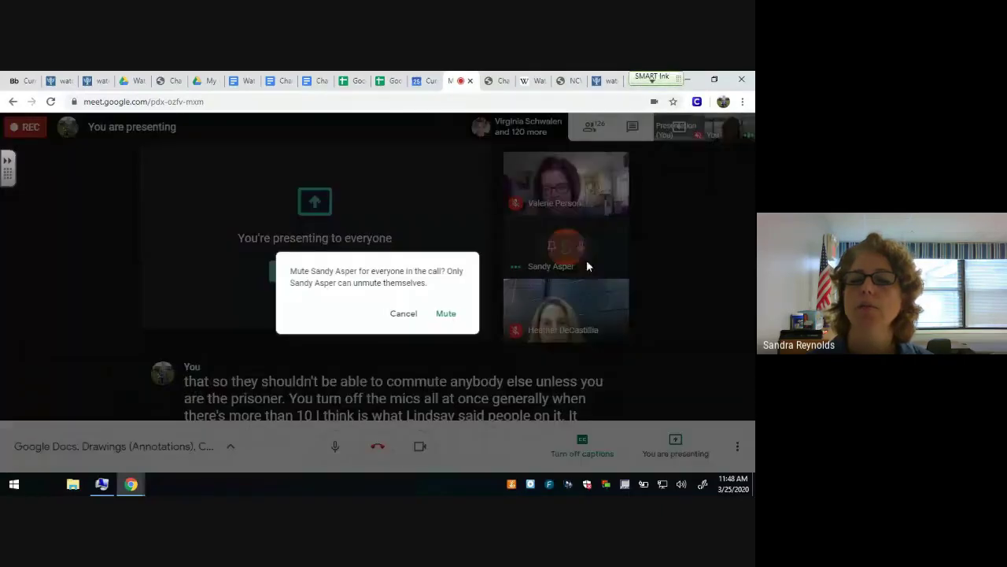
{"action": "left_click", "coordinate": [440, 311]}
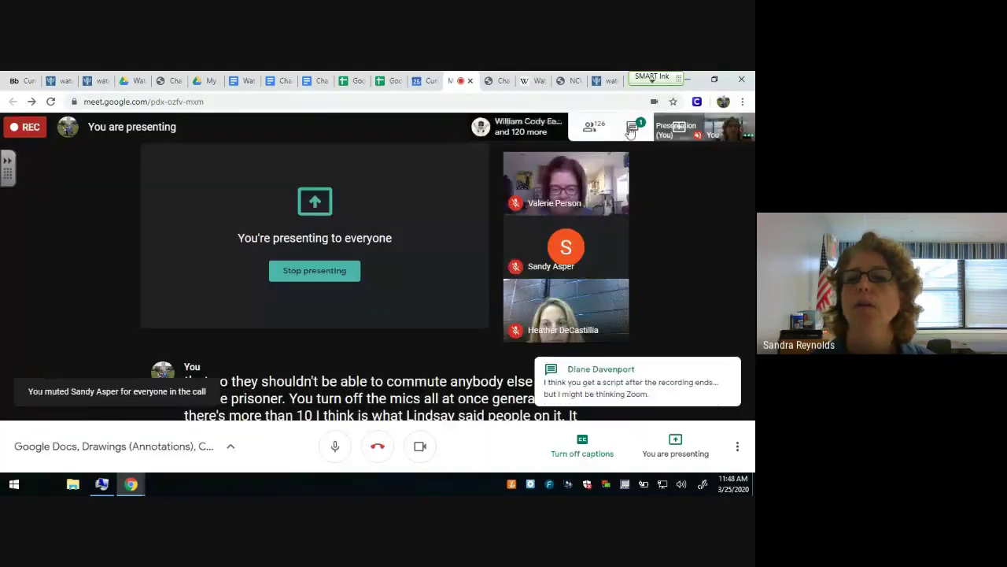
{"action": "left_click", "coordinate": [726, 371]}
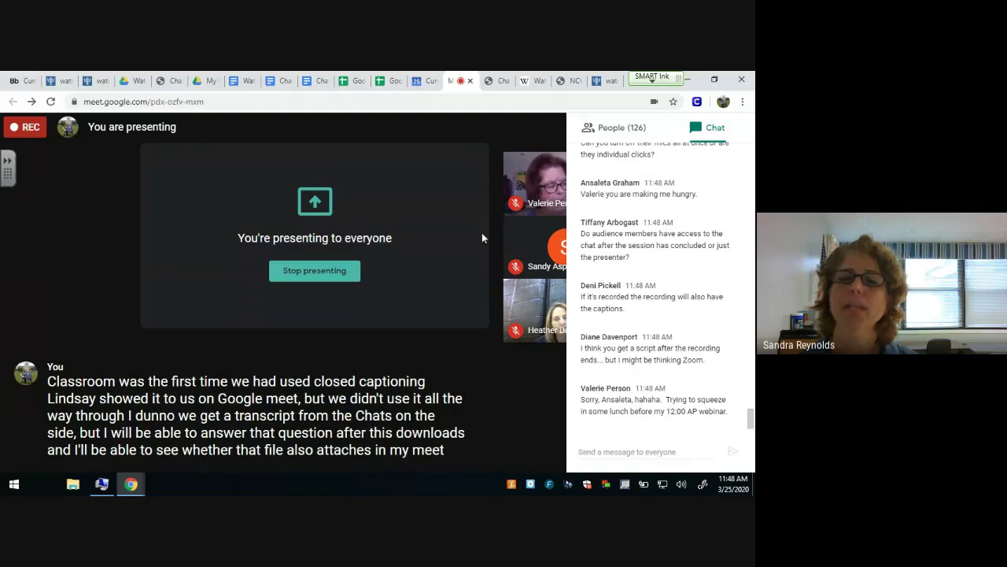
Step: Switch to the Water Cycle Essay and briefly view its version history
{"action": "left_click", "coordinate": [244, 81]}
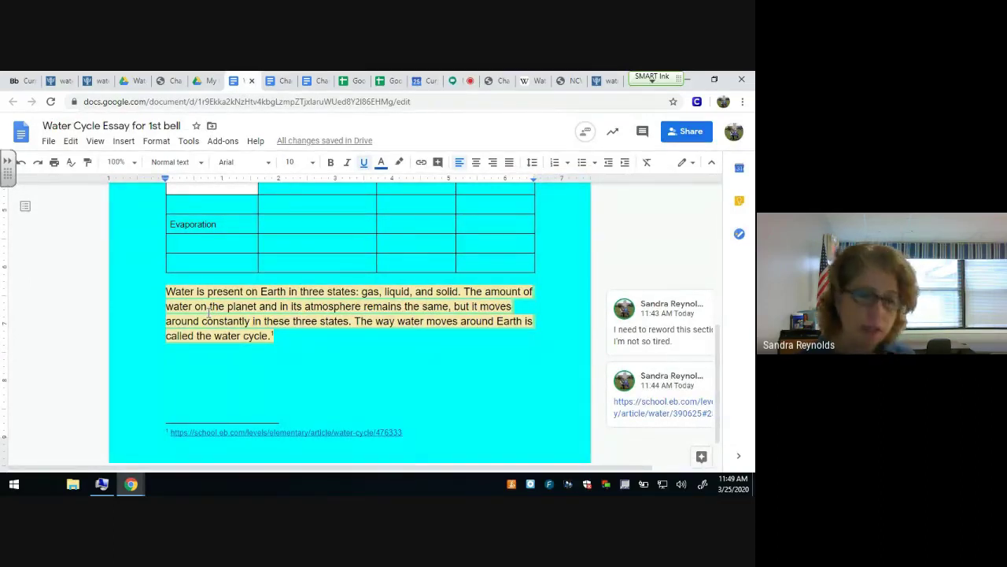
{"action": "left_click", "coordinate": [308, 146]}
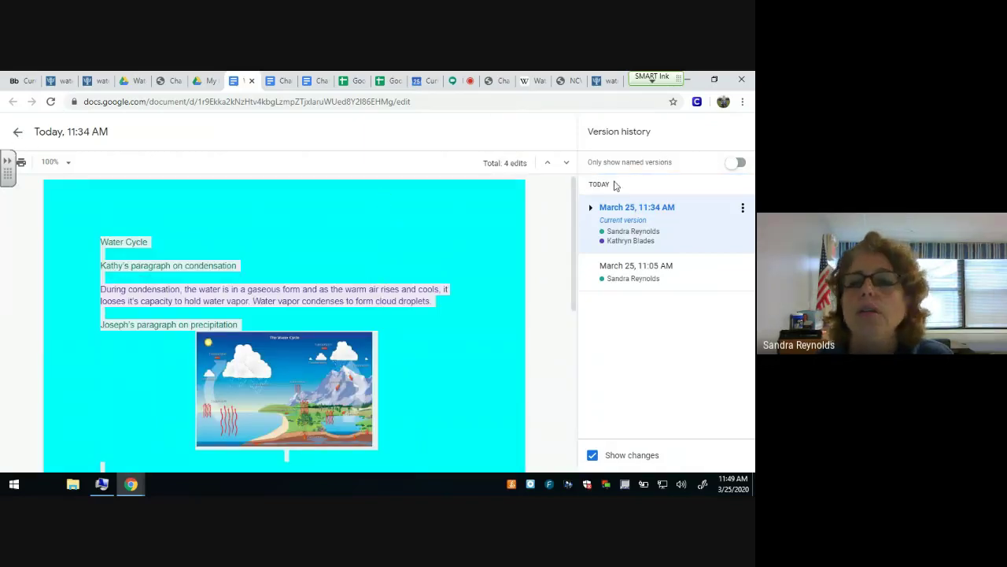
{"action": "key", "text": "Escape"}
Step: Review the activity dashboard's viewers, comment trends, sharing history and privacy settings, then close it
{"action": "left_click", "coordinate": [613, 134]}
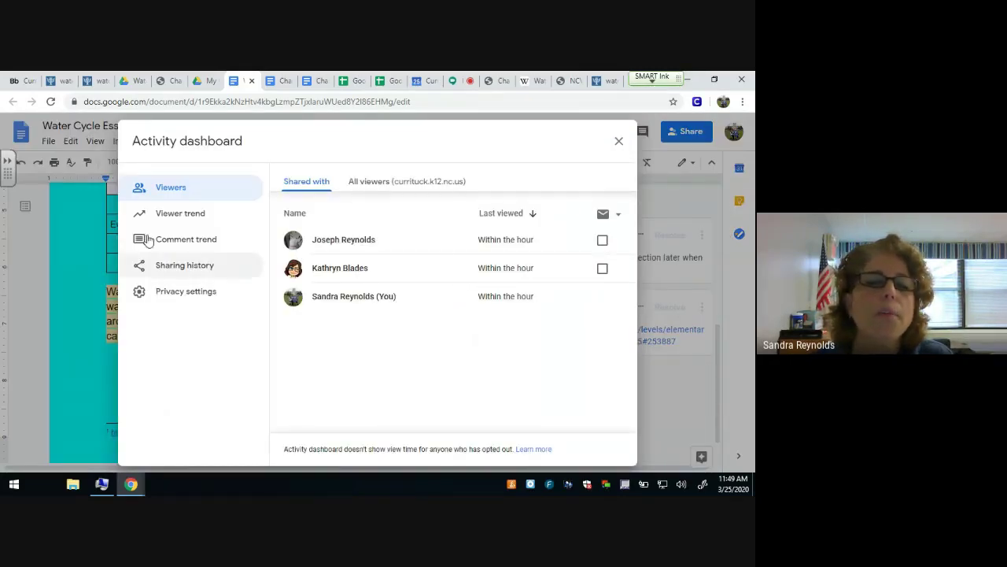
{"action": "left_click", "coordinate": [171, 216]}
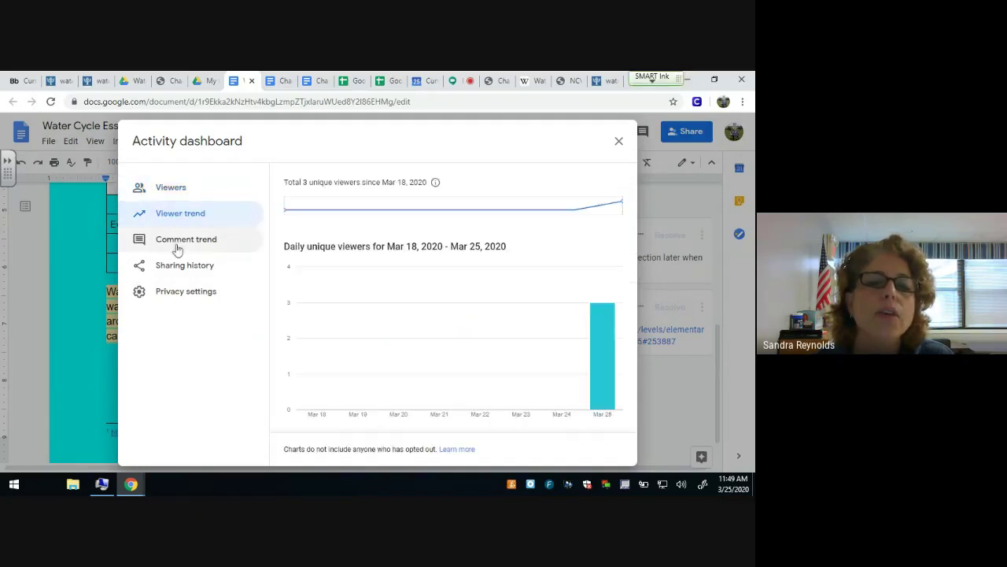
{"action": "left_click", "coordinate": [177, 240]}
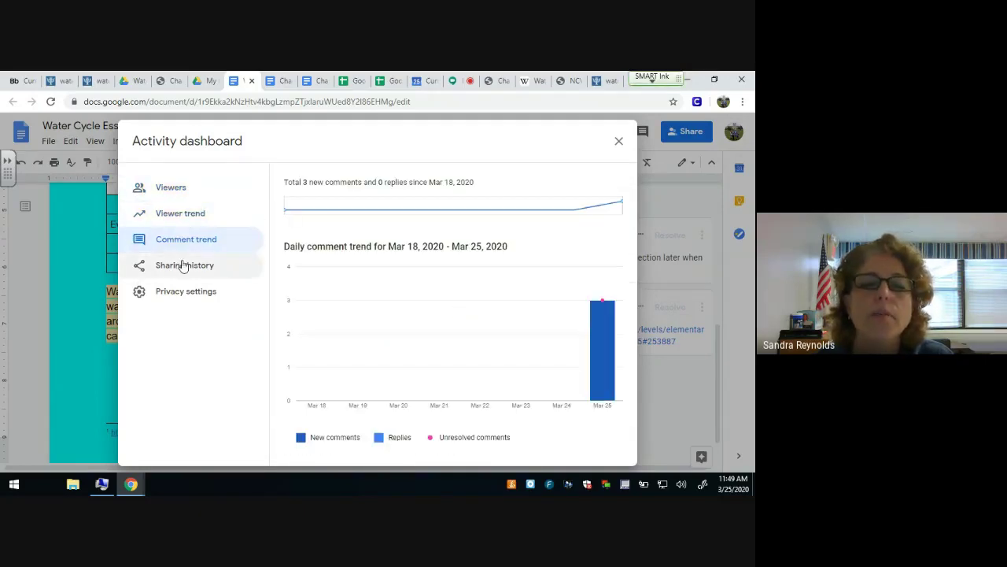
{"action": "left_click", "coordinate": [182, 272]}
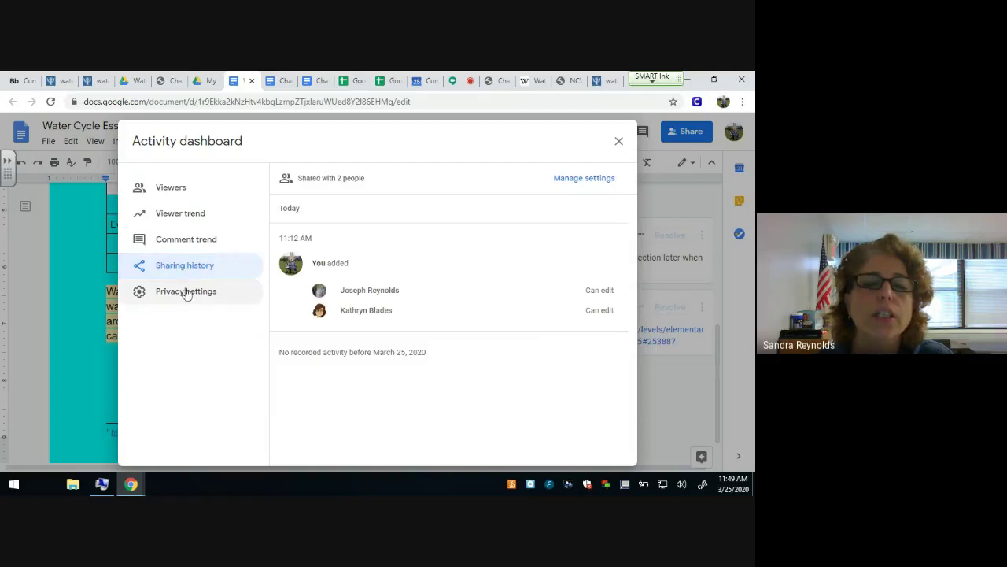
{"action": "left_click", "coordinate": [185, 293]}
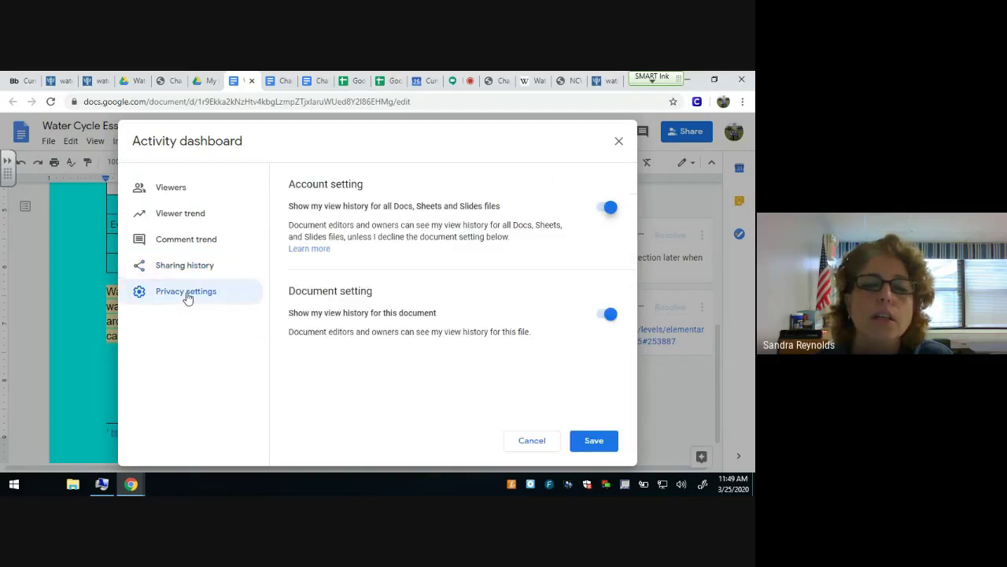
{"action": "left_click", "coordinate": [168, 191]}
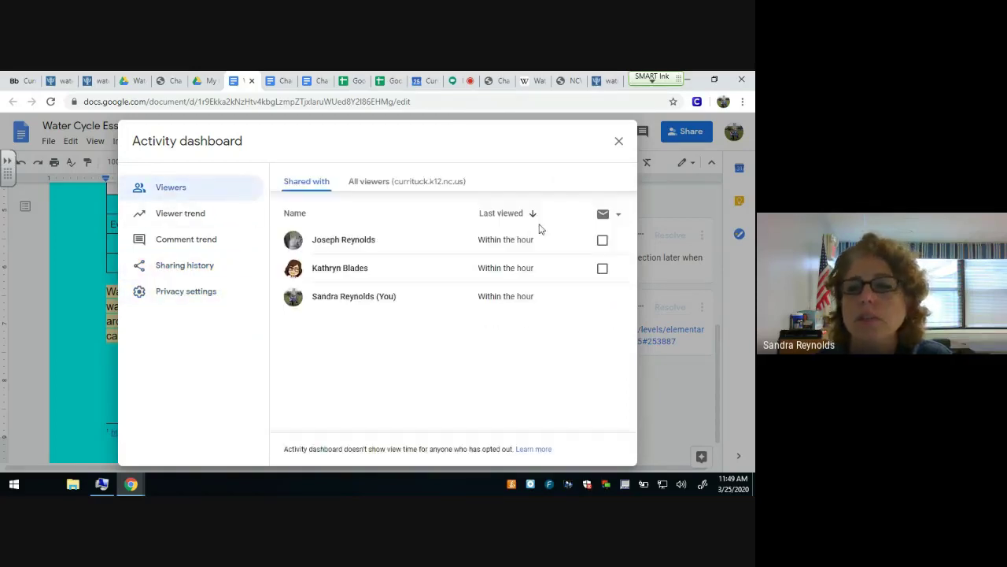
{"action": "left_click", "coordinate": [620, 142]}
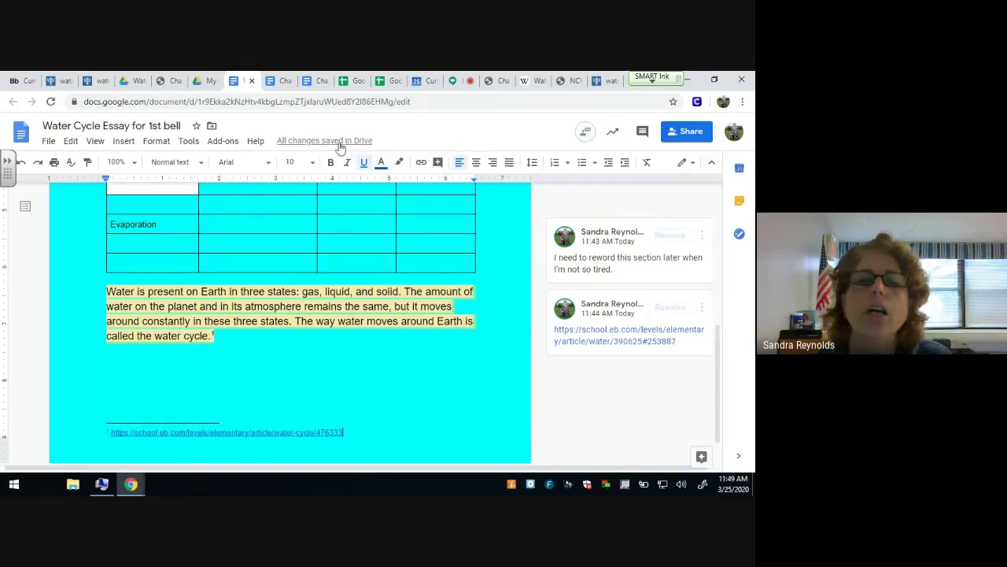
Step: Open the document chat, flip through other open documents back to the essay, and open its sharing dialog
{"action": "left_click", "coordinate": [585, 134]}
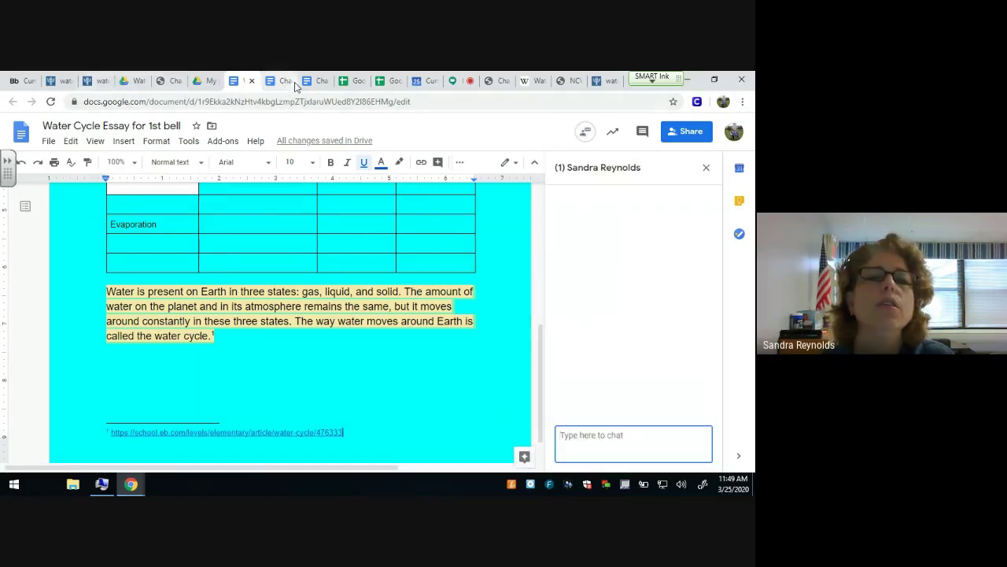
{"action": "left_click", "coordinate": [282, 86]}
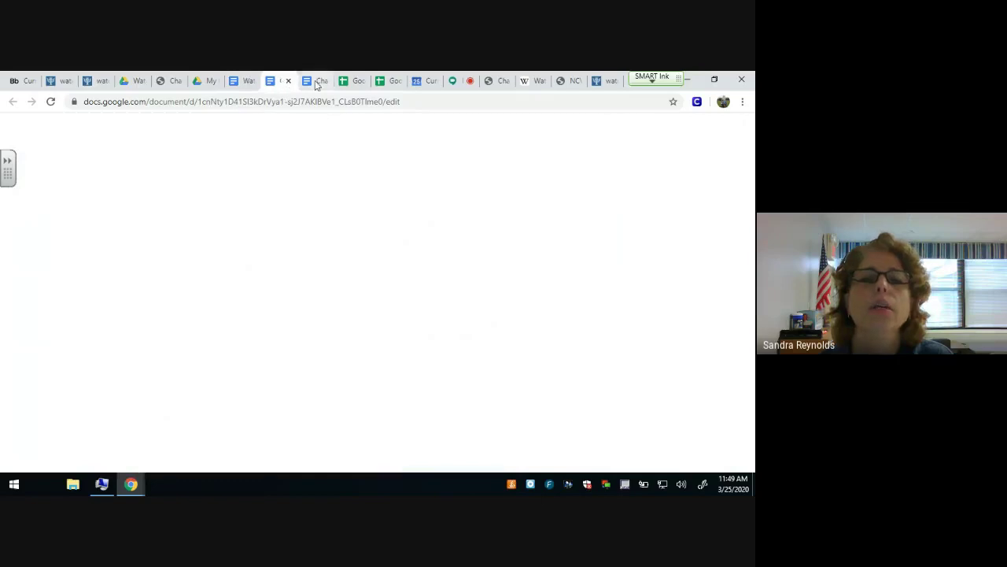
{"action": "left_click", "coordinate": [320, 82]}
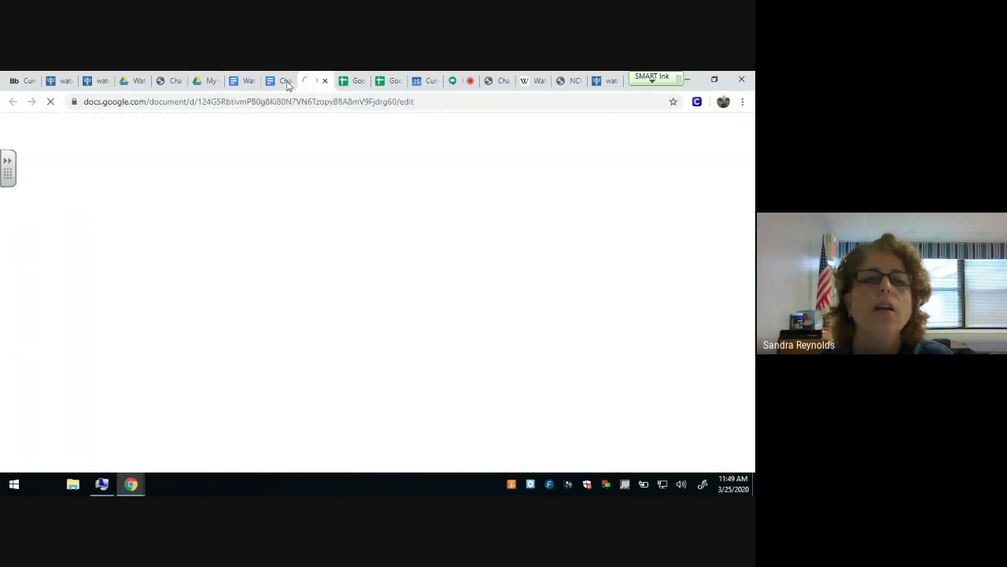
{"action": "left_click", "coordinate": [247, 82]}
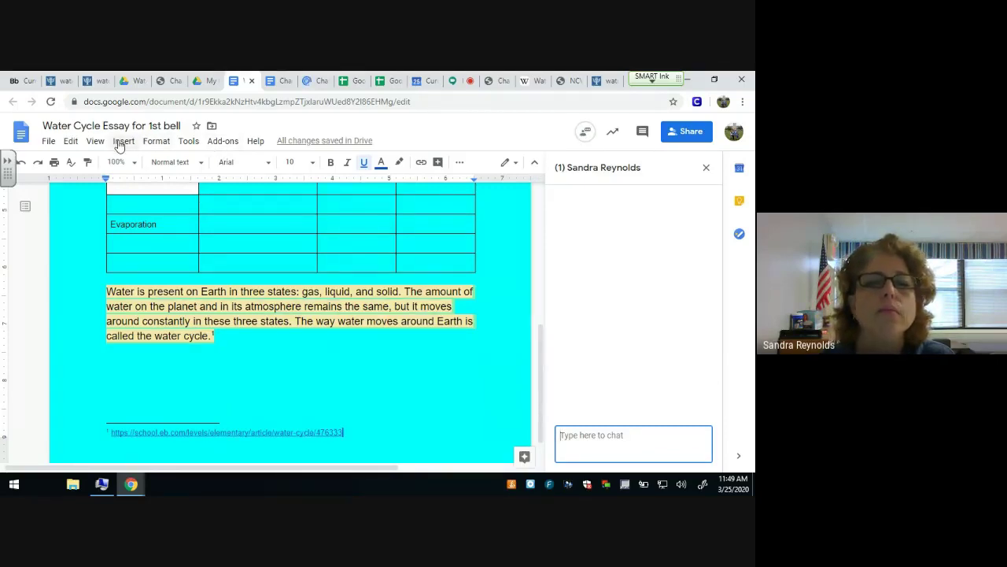
{"action": "left_click", "coordinate": [686, 134]}
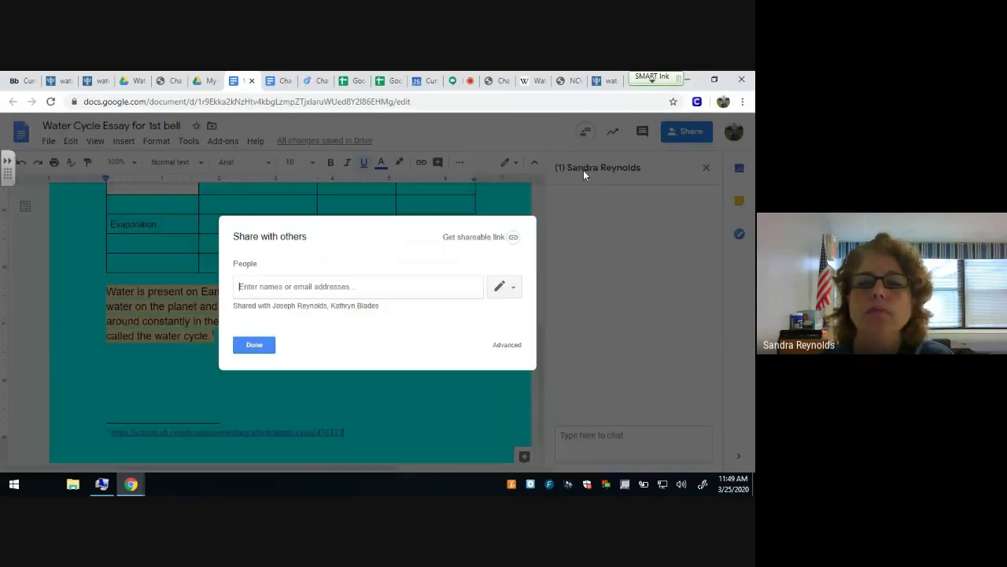
Step: Review the essay's full sharing settings and version history, then go to My Drive
{"action": "left_click", "coordinate": [351, 309]}
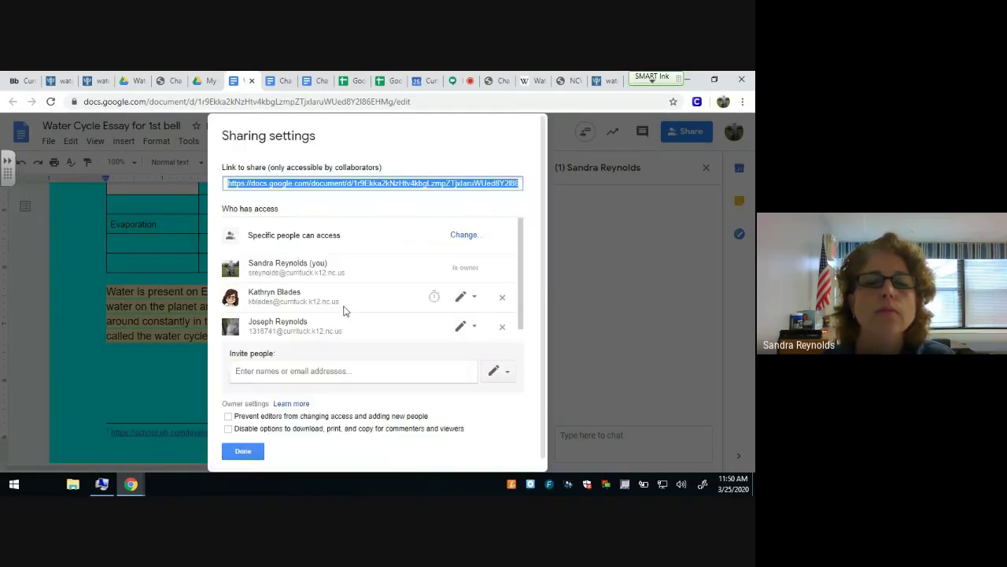
{"action": "left_click", "coordinate": [243, 450]}
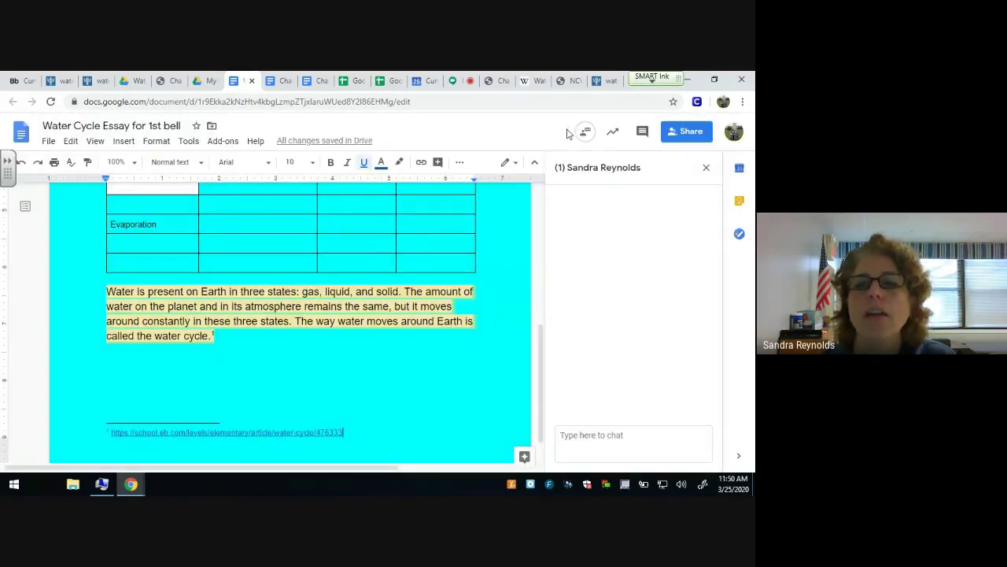
{"action": "left_click", "coordinate": [334, 147]}
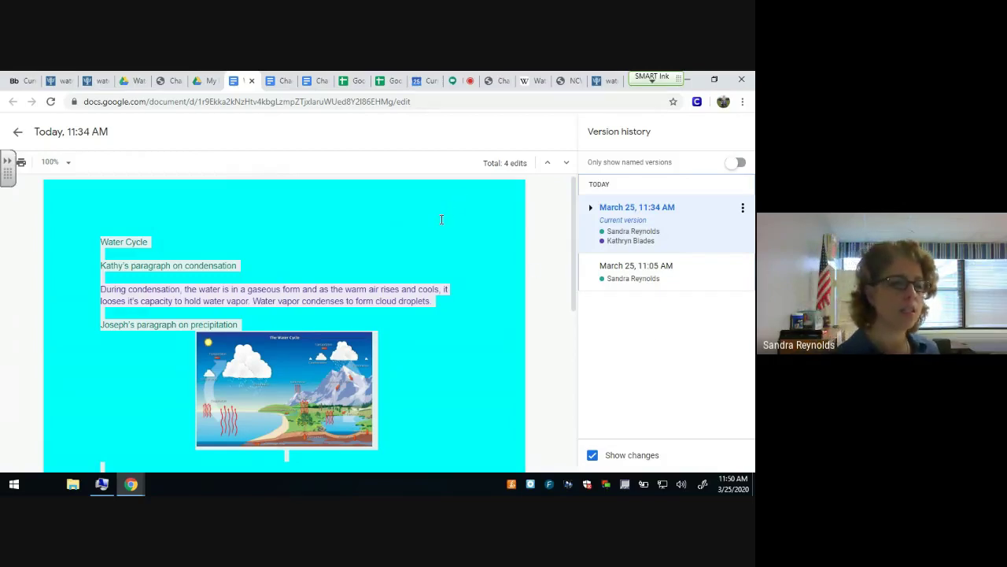
{"action": "left_click", "coordinate": [211, 81]}
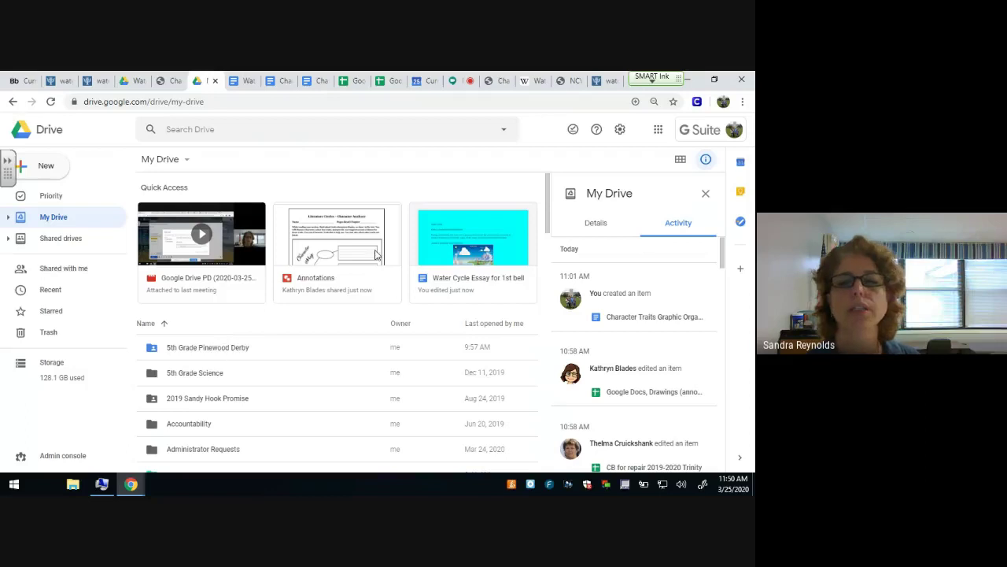
Step: Open the 5th Grade Pinewood Derby folder and its 'Force and Motion Unit: 3' document
{"action": "double_click", "coordinate": [202, 347]}
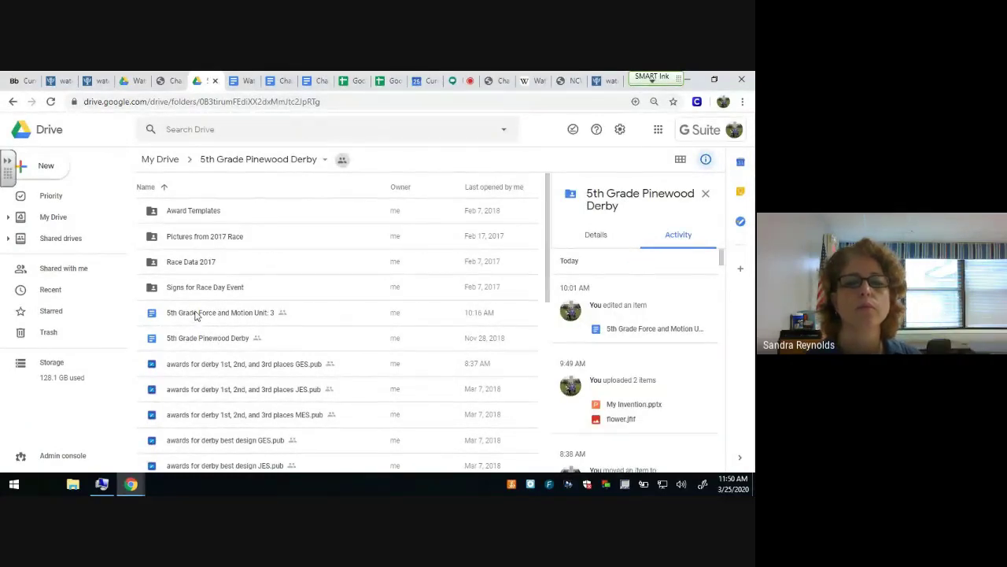
{"action": "double_click", "coordinate": [196, 313]}
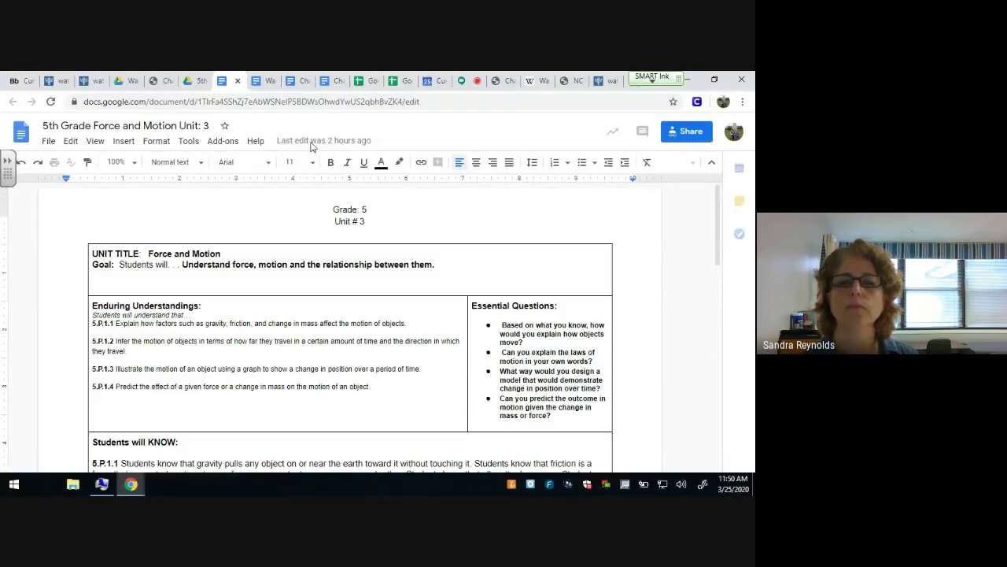
Step: Browse the unit's version history, check the Aug 2, 1:28 PM version's options, then exit
{"action": "left_click", "coordinate": [311, 145]}
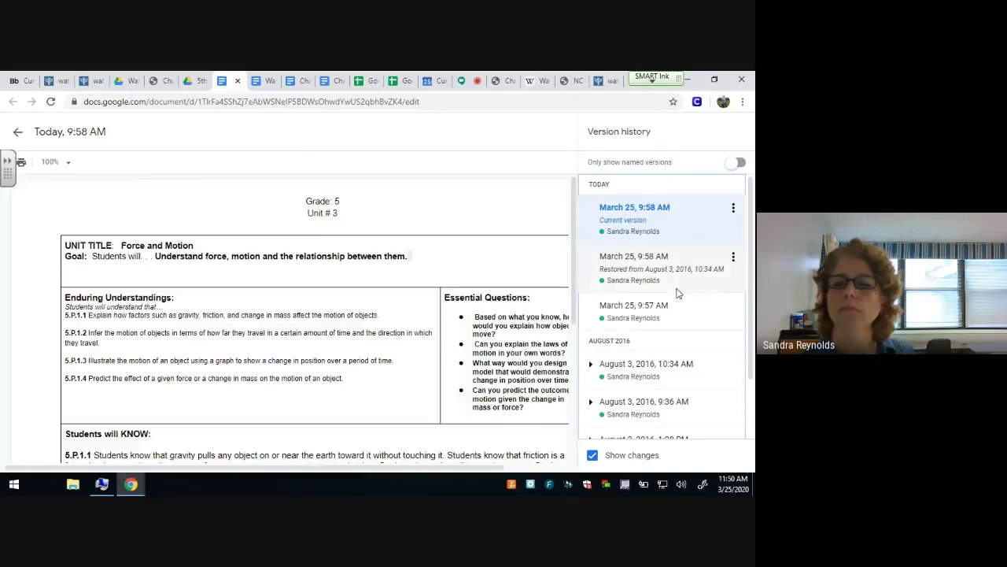
{"action": "scroll", "coordinate": [691, 311], "scroll_direction": "down", "scroll_amount": 1}
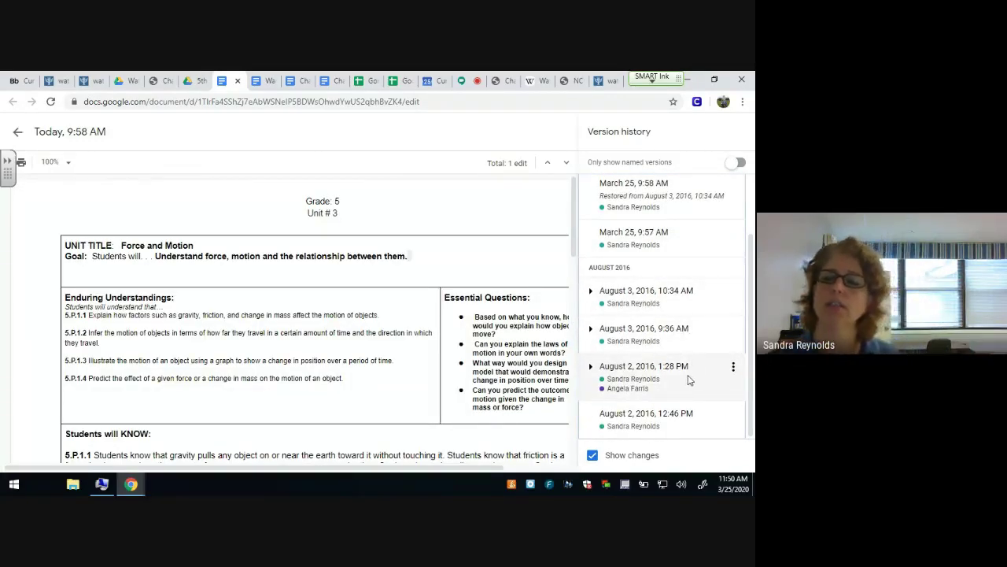
{"action": "scroll", "coordinate": [690, 381], "scroll_direction": "up", "scroll_amount": 1}
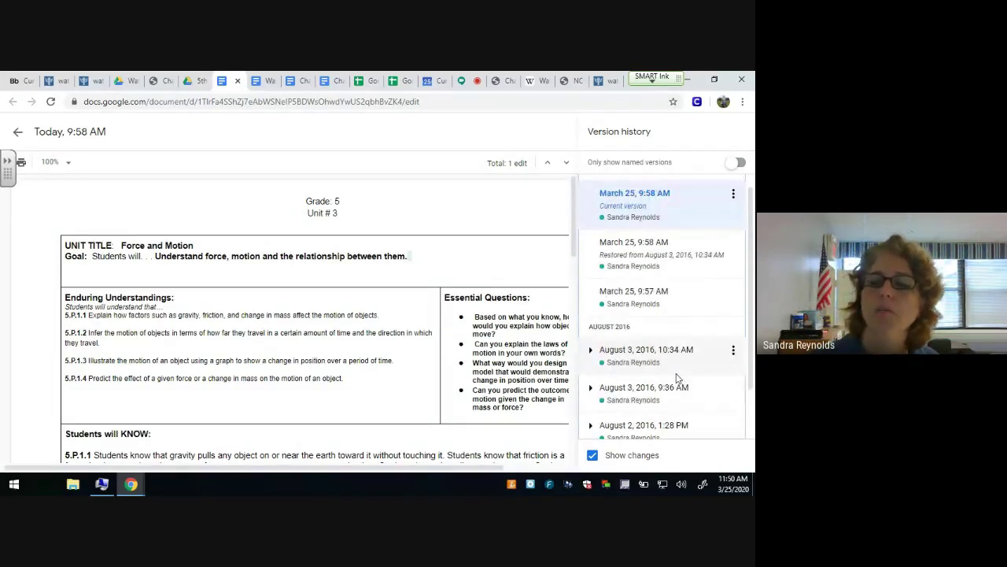
{"action": "scroll", "coordinate": [678, 379], "scroll_direction": "down", "scroll_amount": 1}
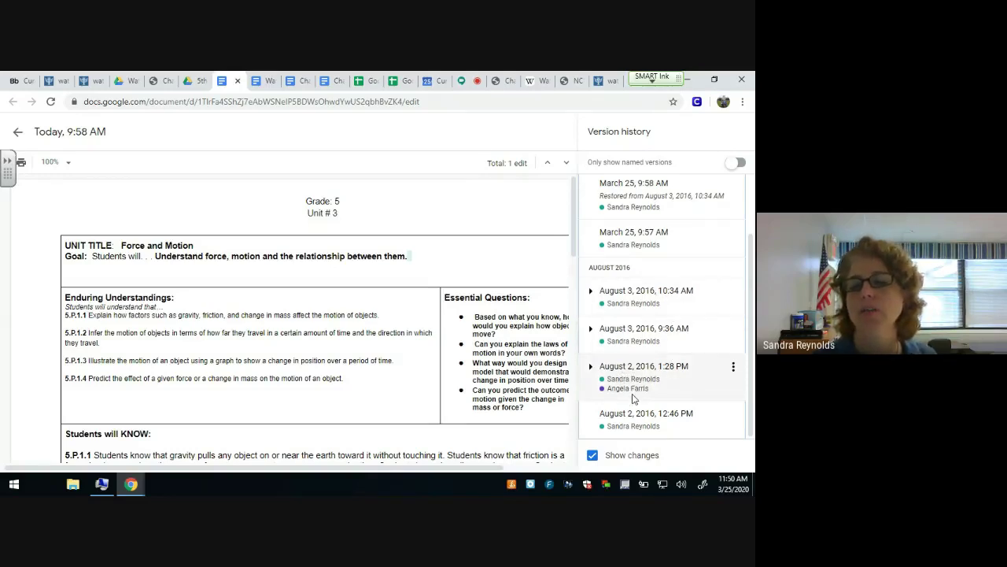
{"action": "left_click", "coordinate": [734, 368]}
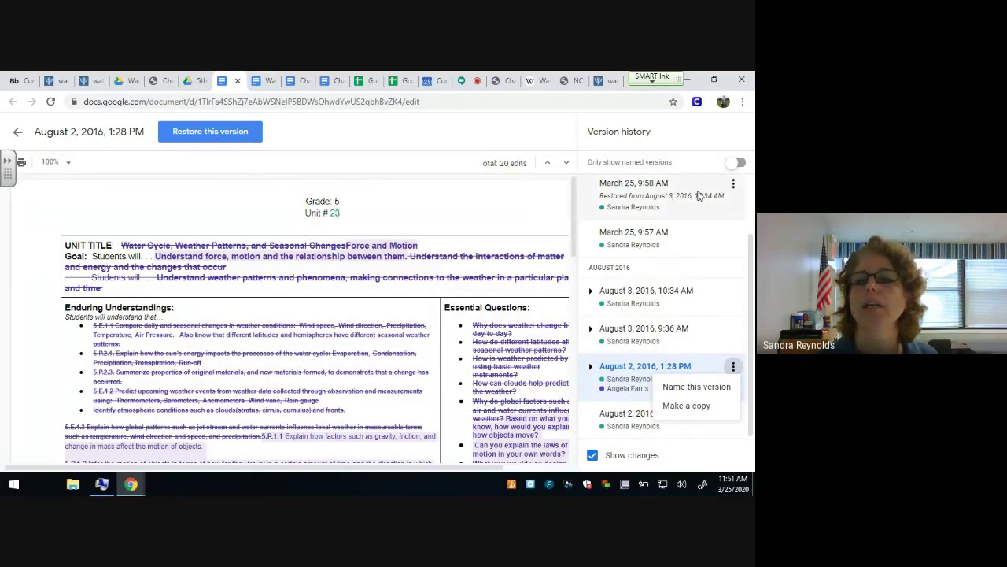
{"action": "left_click", "coordinate": [17, 134]}
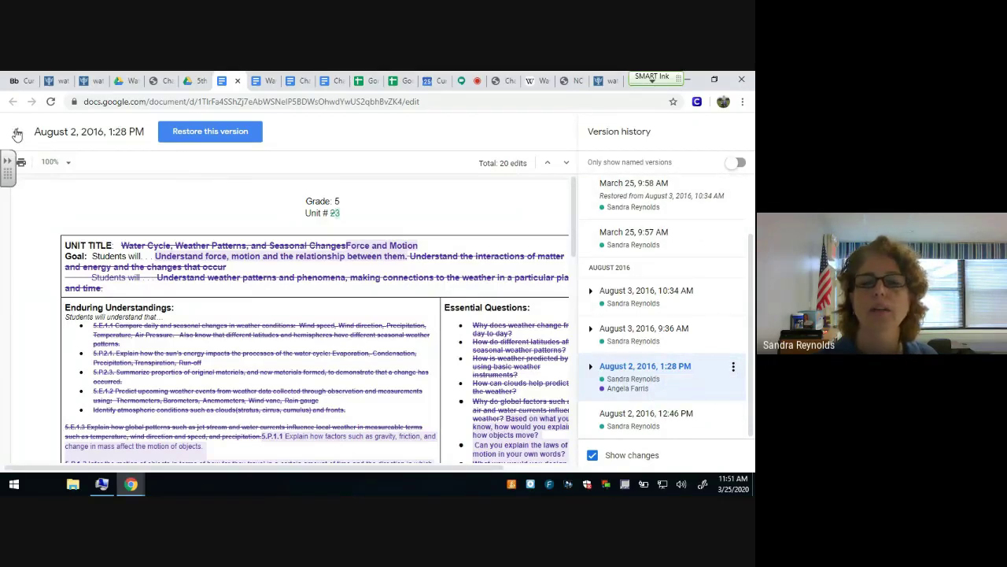
{"action": "left_click", "coordinate": [18, 134]}
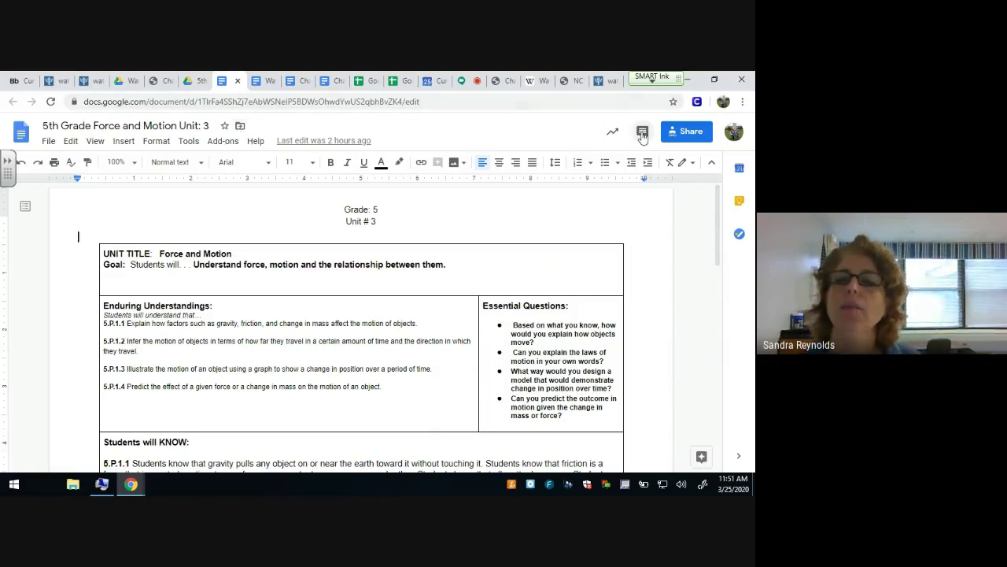
Step: In the Water Cycle Essay's comment history, resolve the 11:44 AM comment with the Britannica link
{"action": "left_click", "coordinate": [262, 81]}
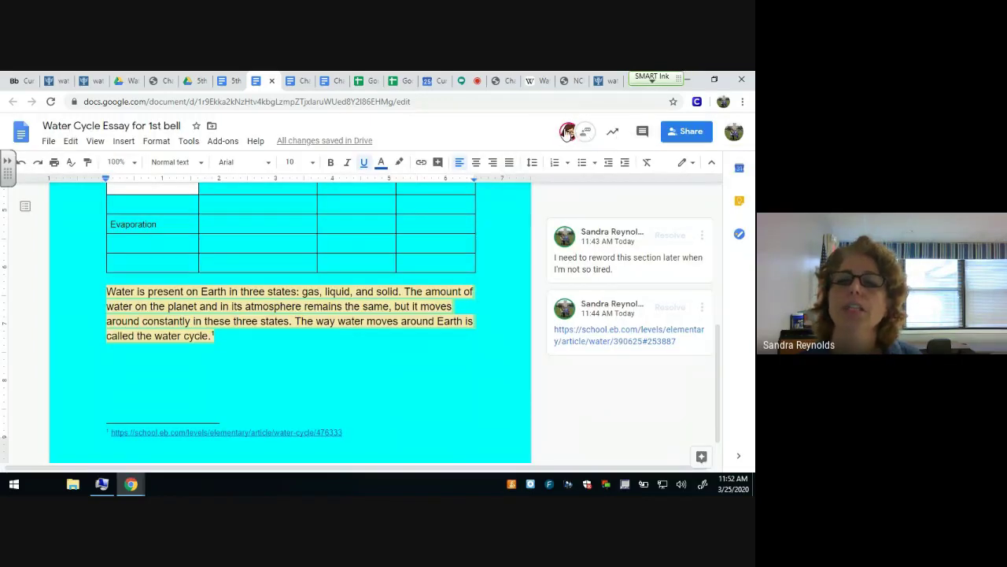
{"action": "left_click", "coordinate": [643, 133]}
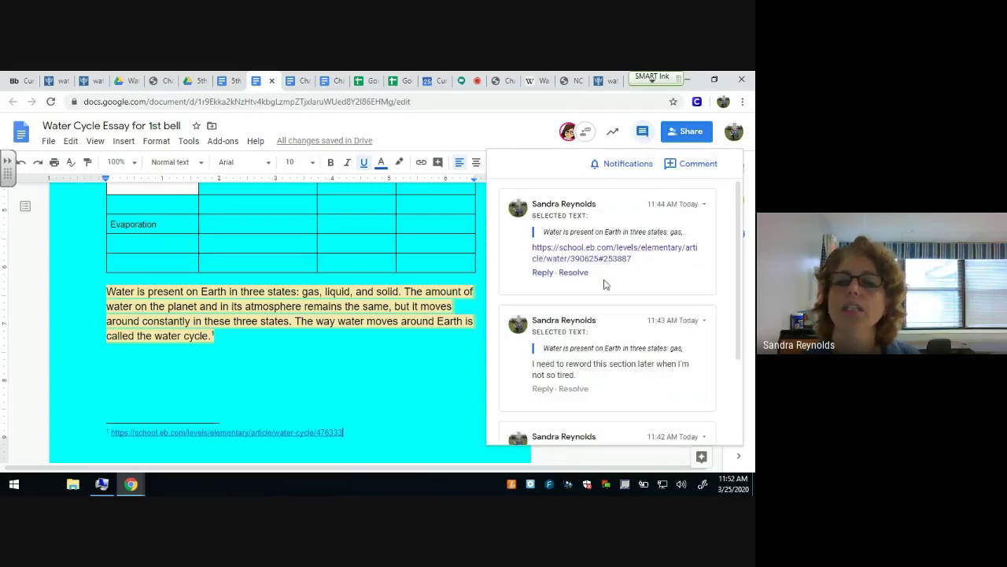
{"action": "scroll", "coordinate": [738, 273], "scroll_direction": "down", "scroll_amount": 3}
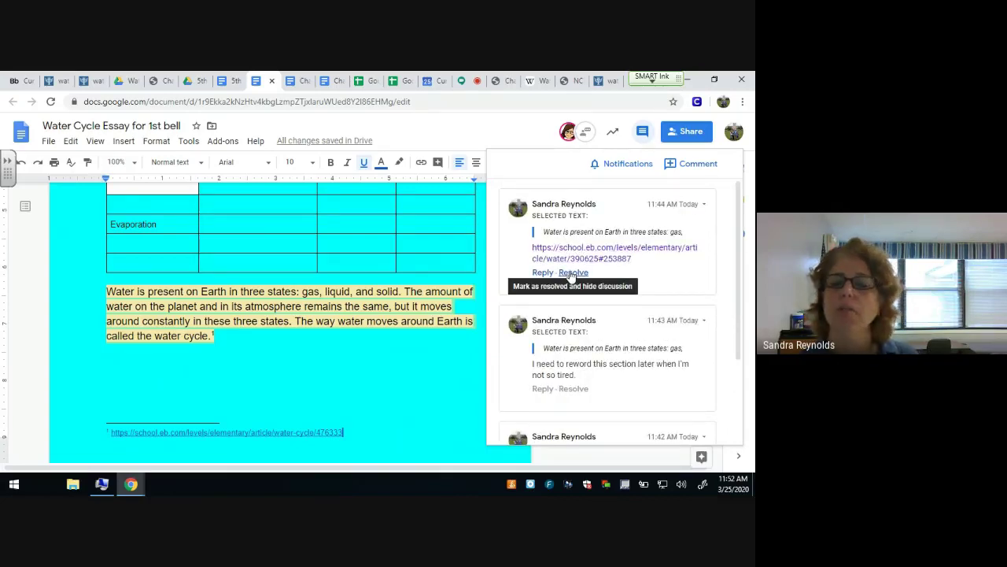
{"action": "left_click", "coordinate": [573, 273]}
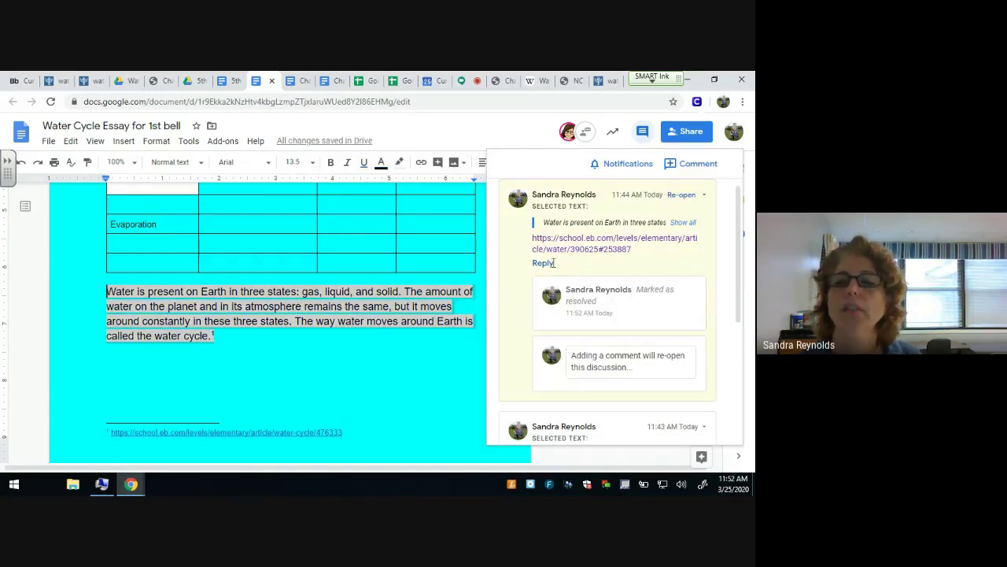
{"action": "scroll", "coordinate": [615, 334], "scroll_direction": "down", "scroll_amount": 3}
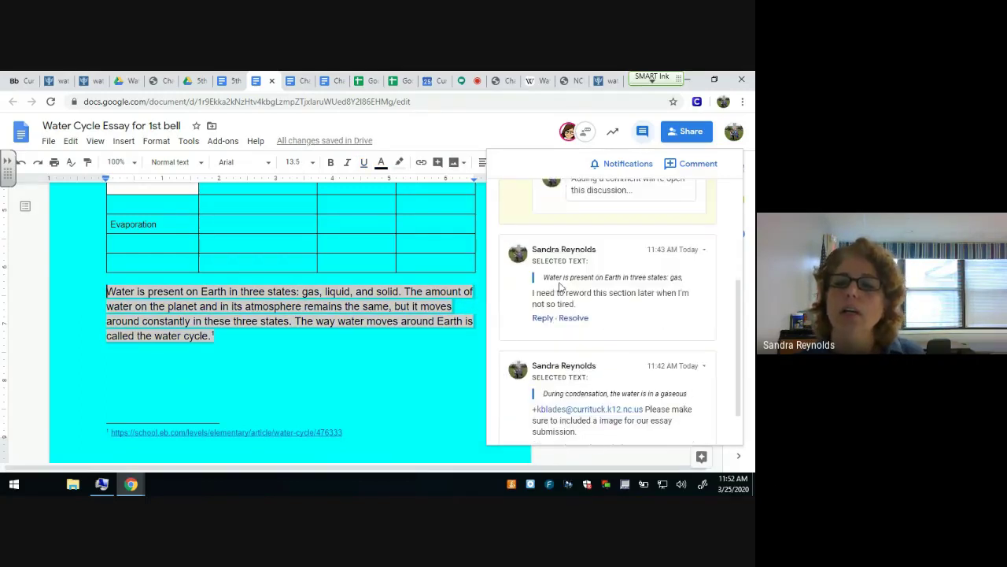
{"action": "scroll", "coordinate": [627, 313], "scroll_direction": "up", "scroll_amount": 3}
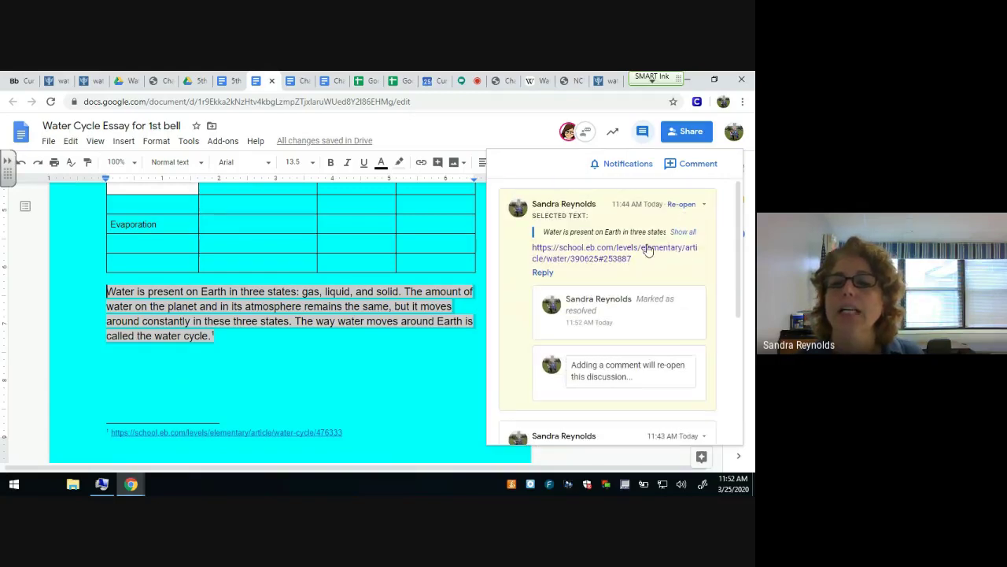
{"action": "scroll", "coordinate": [642, 337], "scroll_direction": "down", "scroll_amount": 3}
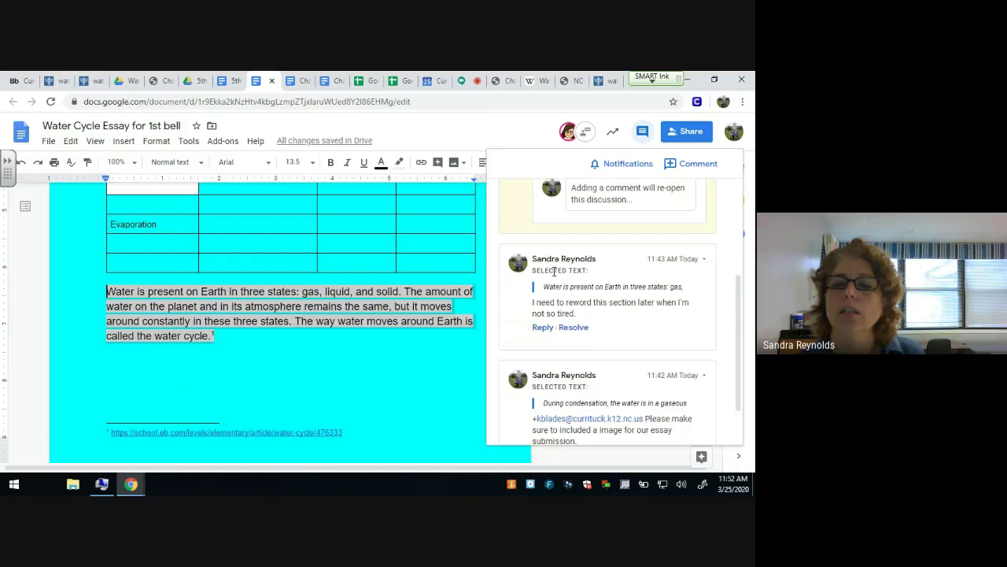
{"action": "scroll", "coordinate": [566, 307], "scroll_direction": "down", "scroll_amount": 1}
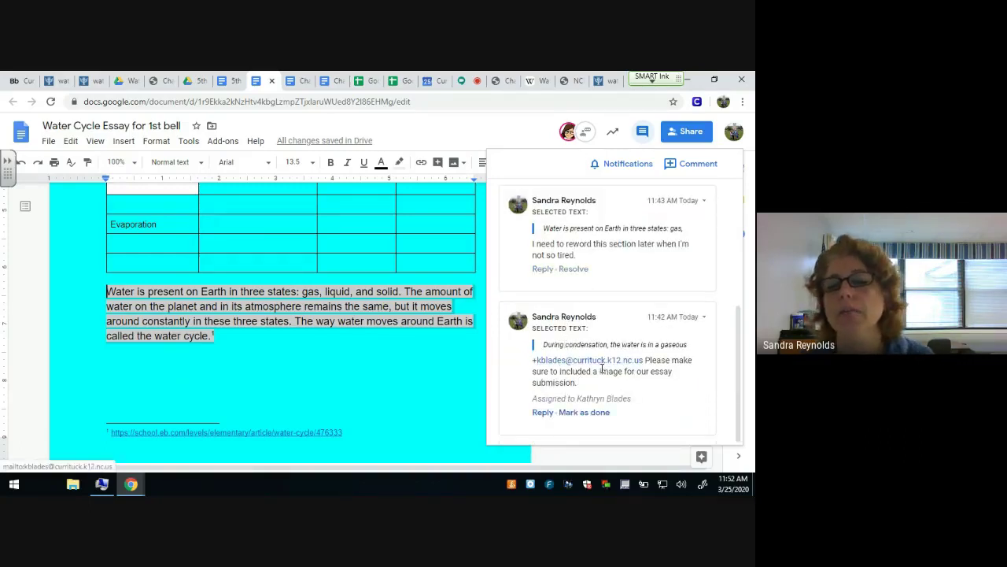
Step: Reply 'OK Thanks' to the 11:42 comment thread about condensation
{"action": "left_click", "coordinate": [582, 371]}
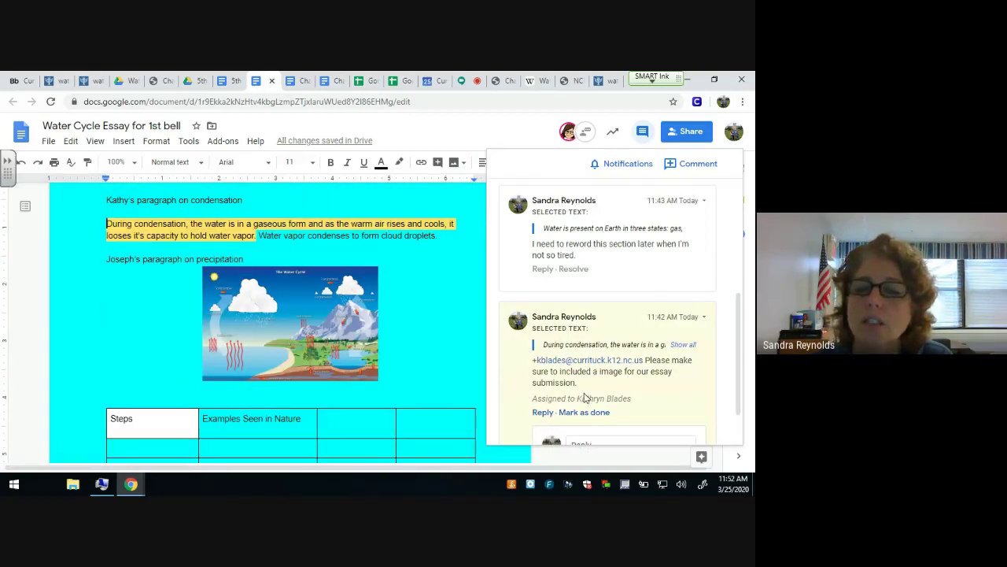
{"action": "scroll", "coordinate": [551, 362], "scroll_direction": "down", "scroll_amount": 1}
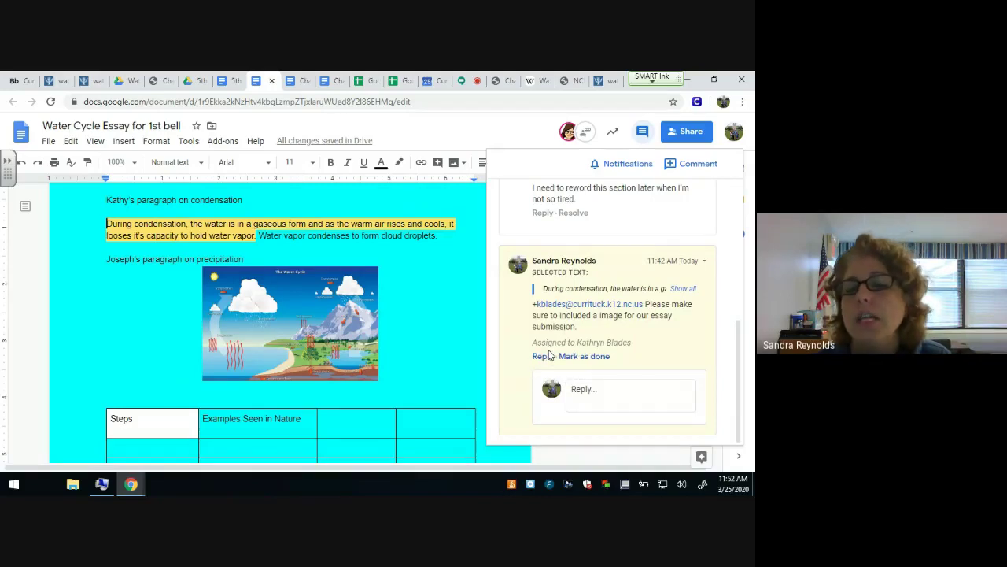
{"action": "scroll", "coordinate": [628, 331], "scroll_direction": "up", "scroll_amount": 2}
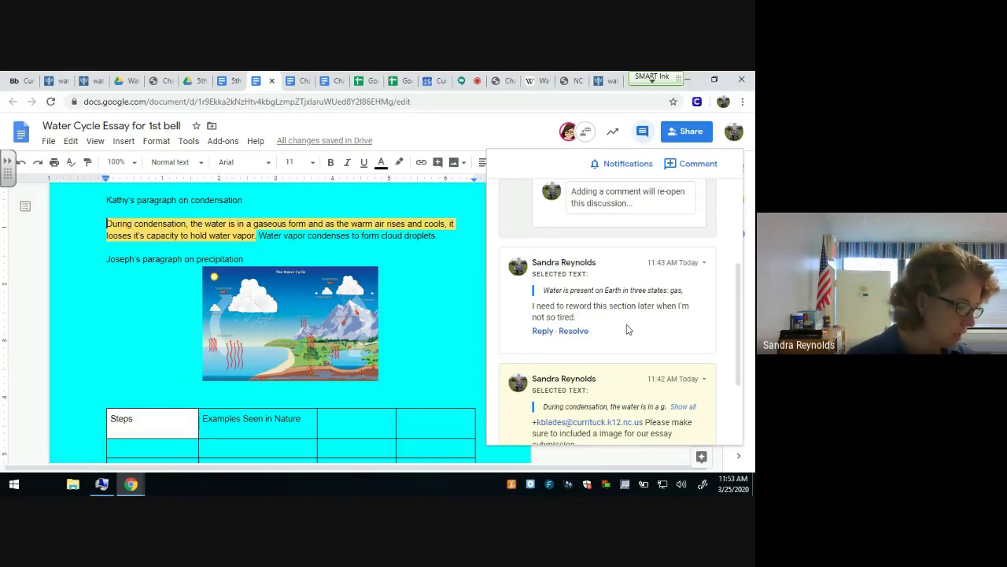
{"action": "scroll", "coordinate": [627, 330], "scroll_direction": "down", "scroll_amount": 3}
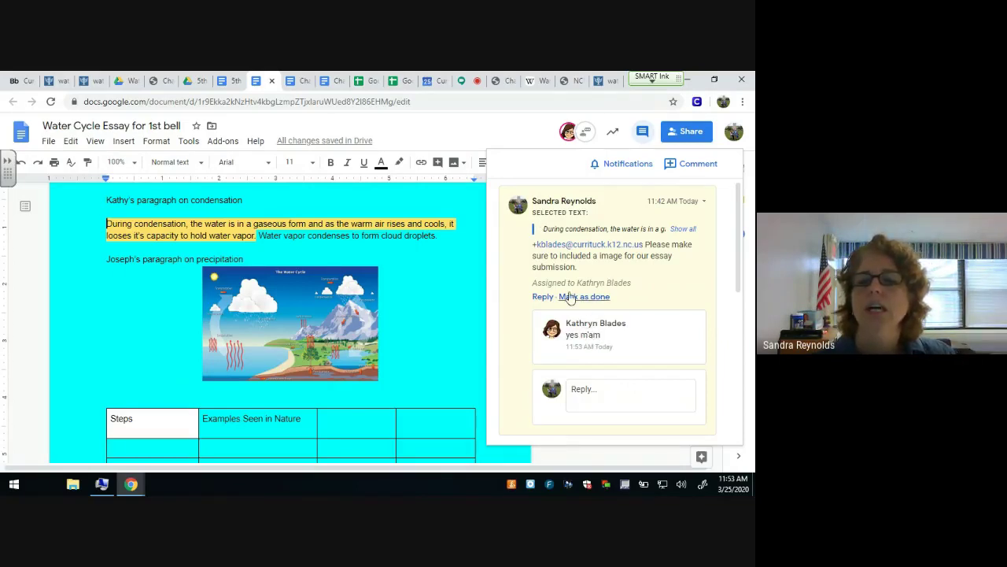
{"action": "left_click", "coordinate": [544, 297]}
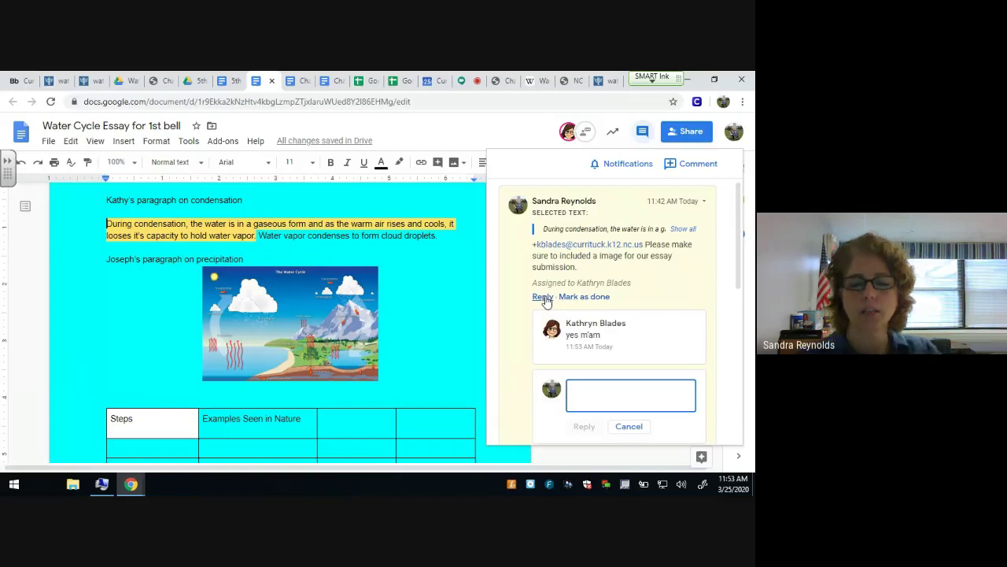
{"action": "type", "text": "OK"}
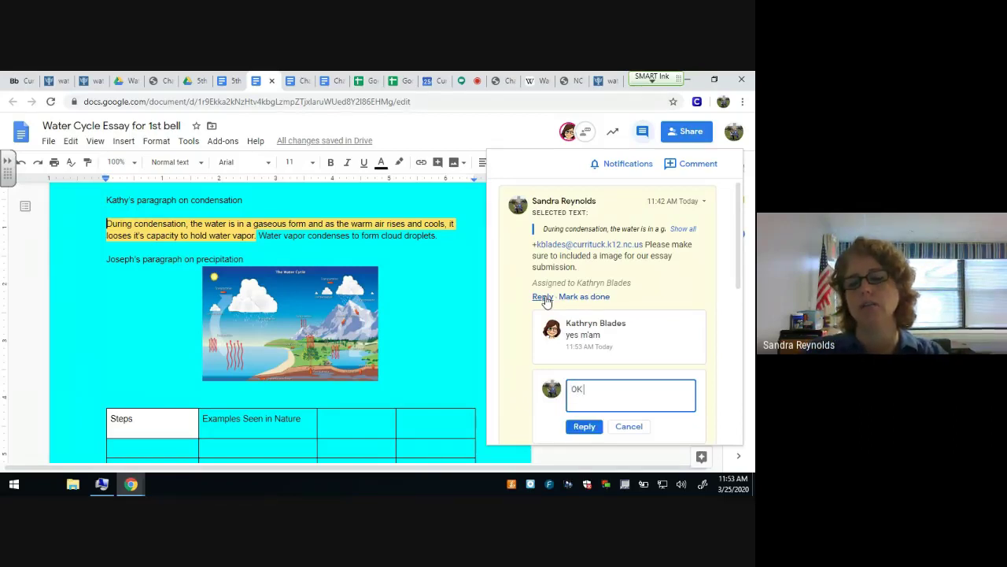
{"action": "type", "text": " Thanks"}
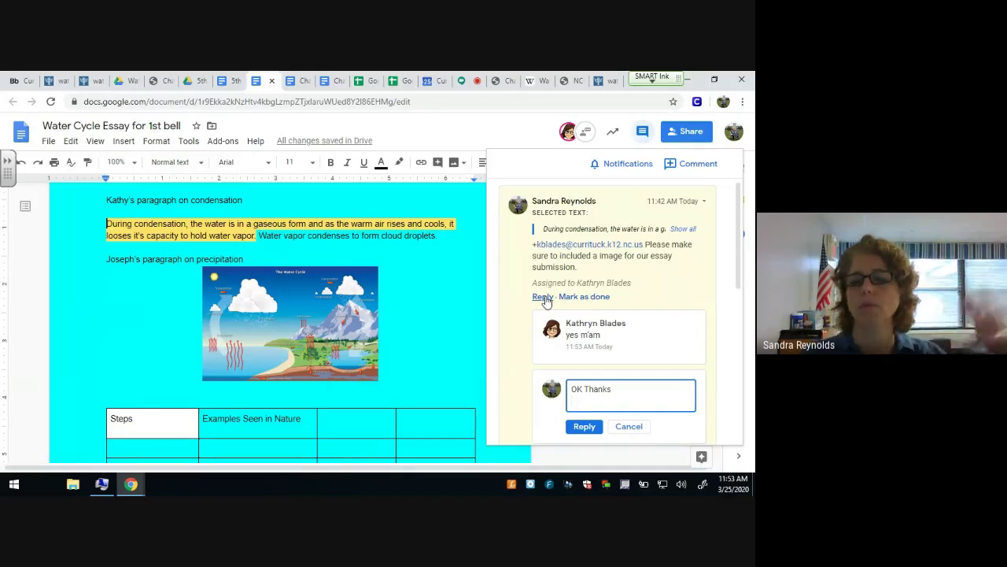
{"action": "left_click", "coordinate": [584, 426]}
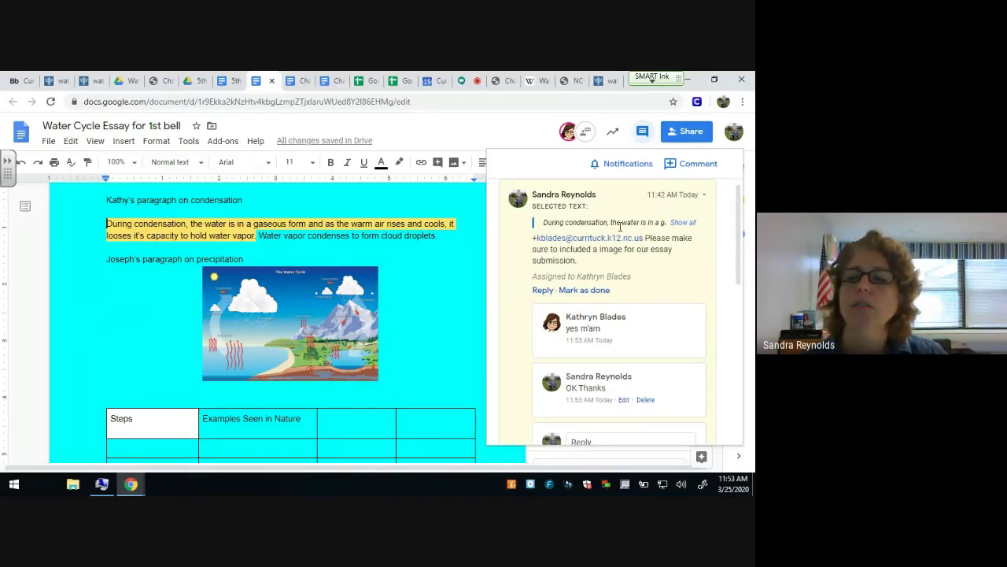
Step: Resolve the 11:43 reword-the-section comment and close comment history
{"action": "scroll", "coordinate": [627, 337], "scroll_direction": "down", "scroll_amount": 3}
{"action": "scroll", "coordinate": [622, 343], "scroll_direction": "down", "scroll_amount": 2}
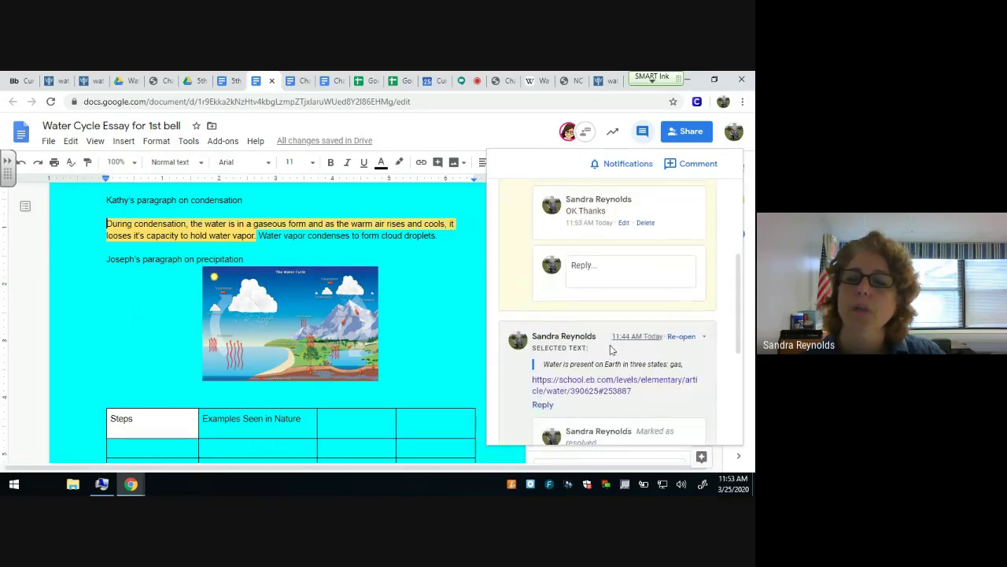
{"action": "scroll", "coordinate": [610, 358], "scroll_direction": "down", "scroll_amount": 2}
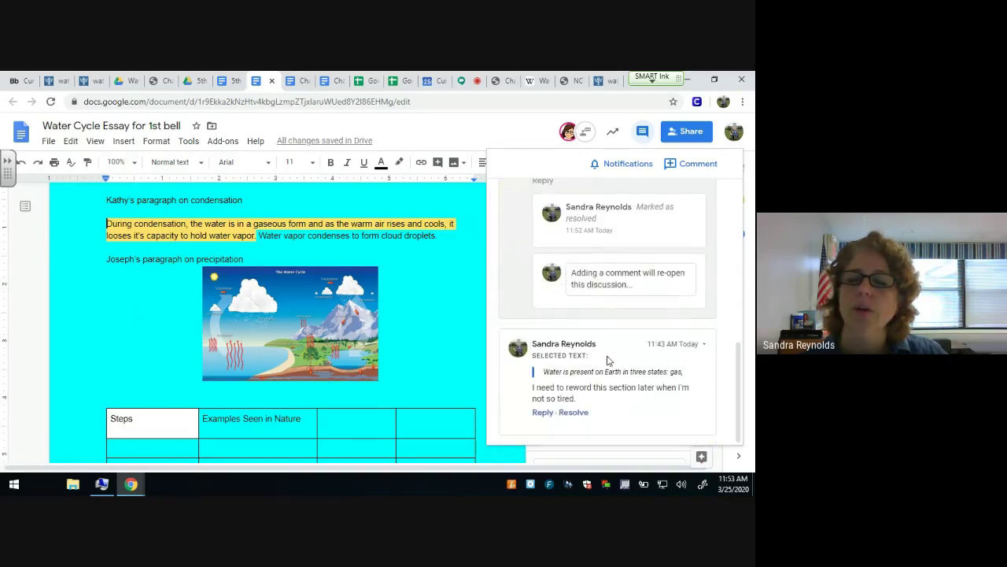
{"action": "left_click", "coordinate": [574, 412]}
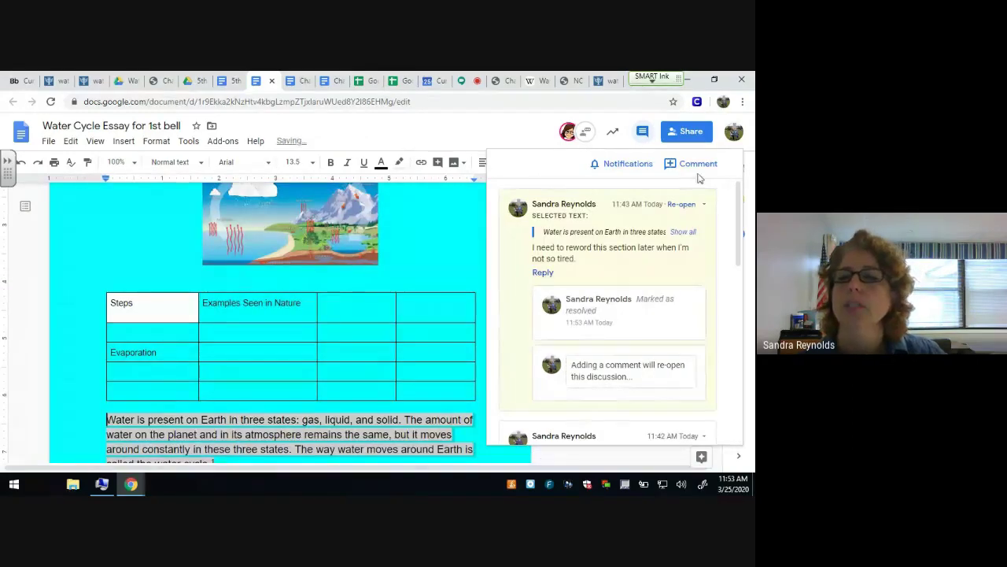
{"action": "left_click", "coordinate": [525, 123]}
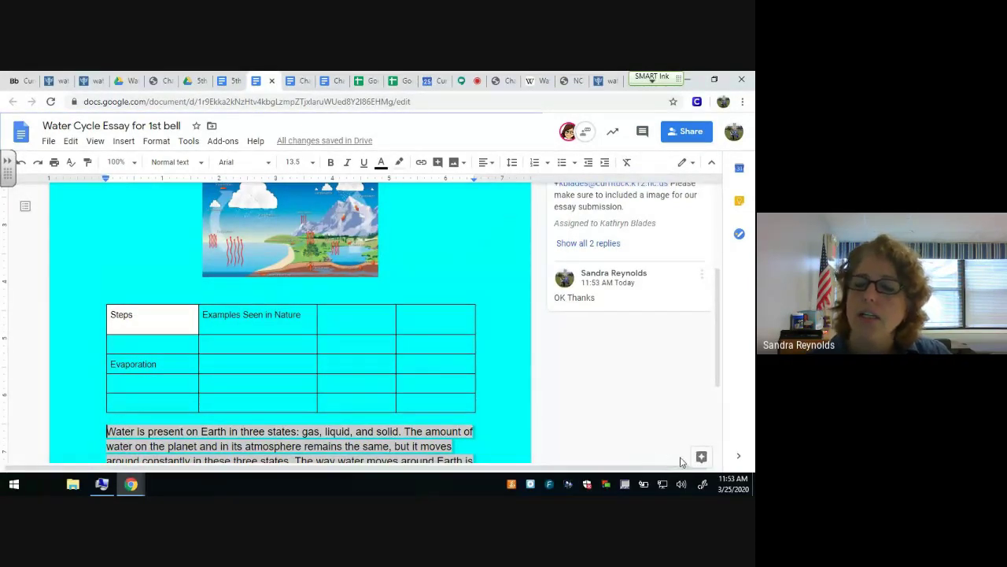
Step: Search the Explore panel for 'condensation image'
{"action": "left_click", "coordinate": [699, 460]}
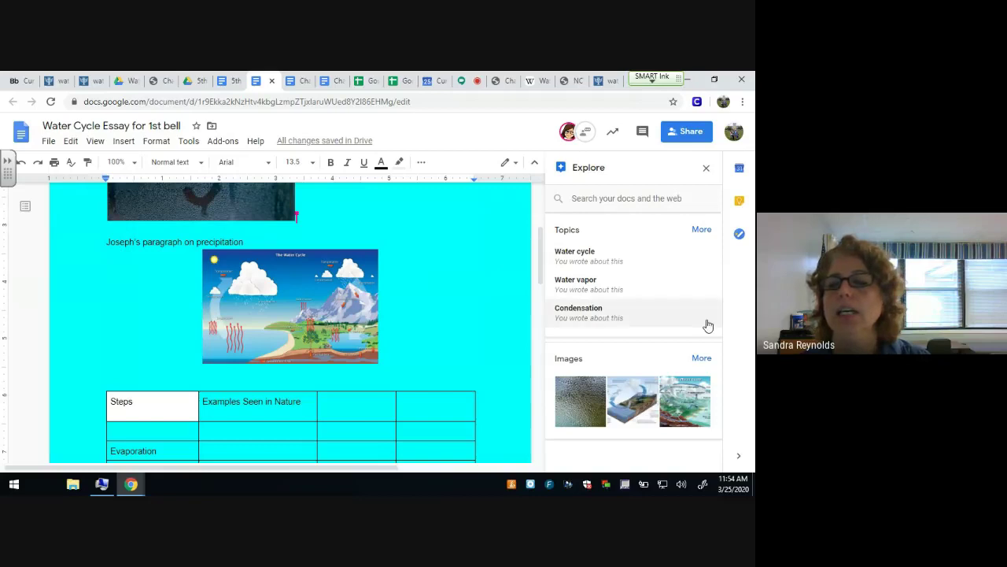
{"action": "left_click", "coordinate": [633, 200]}
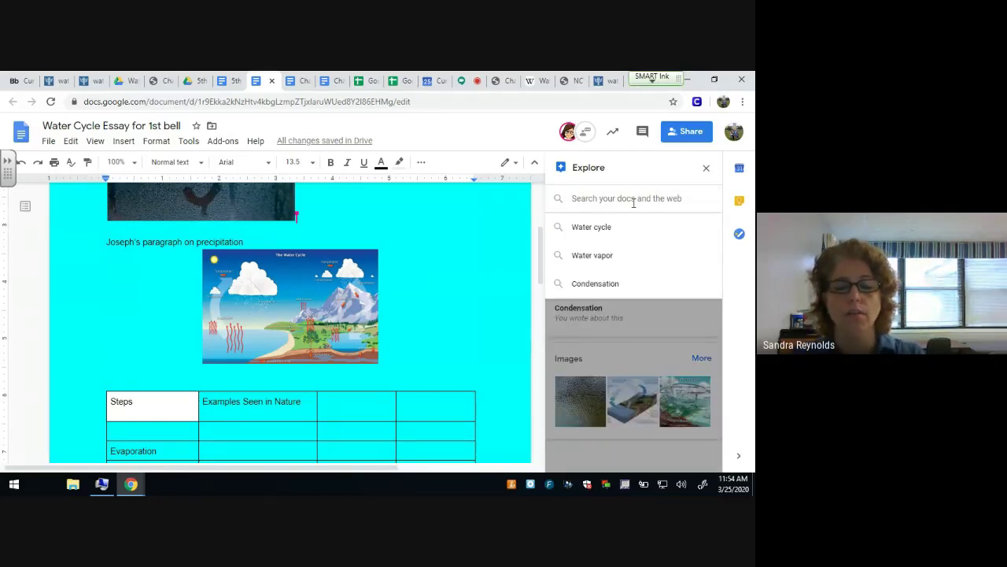
{"action": "type", "text": "condensation"}
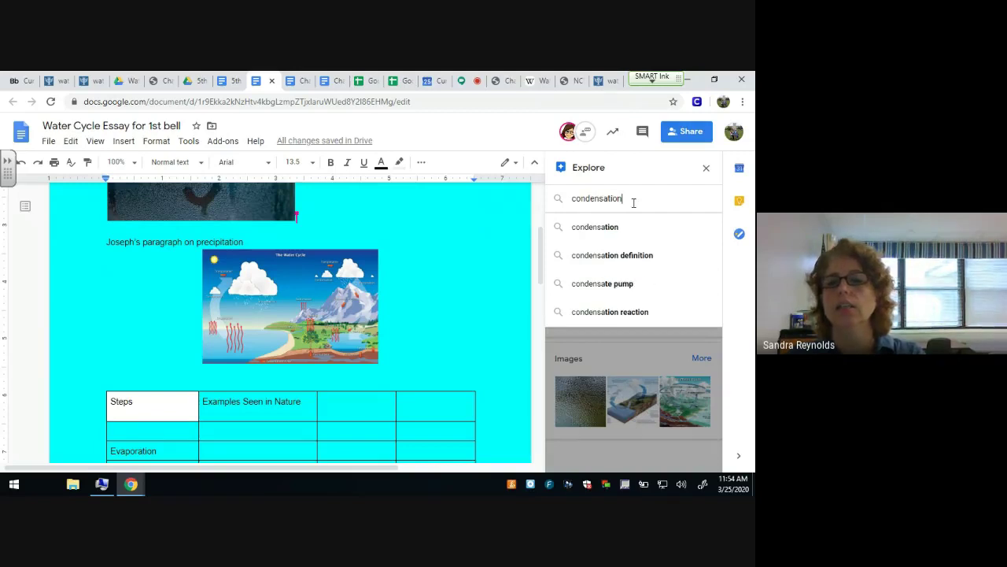
{"action": "type", "text": " image"}
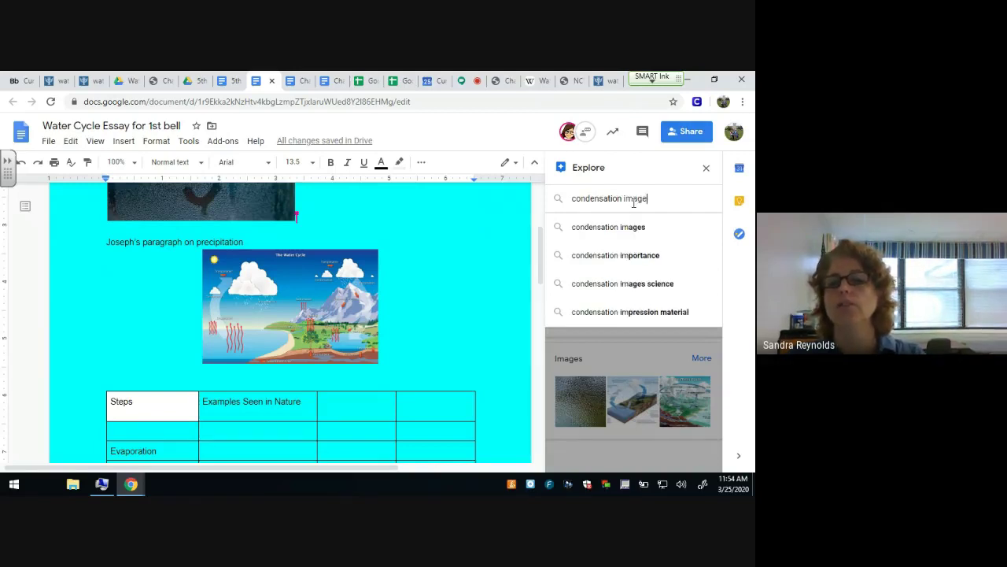
{"action": "key", "text": "Return"}
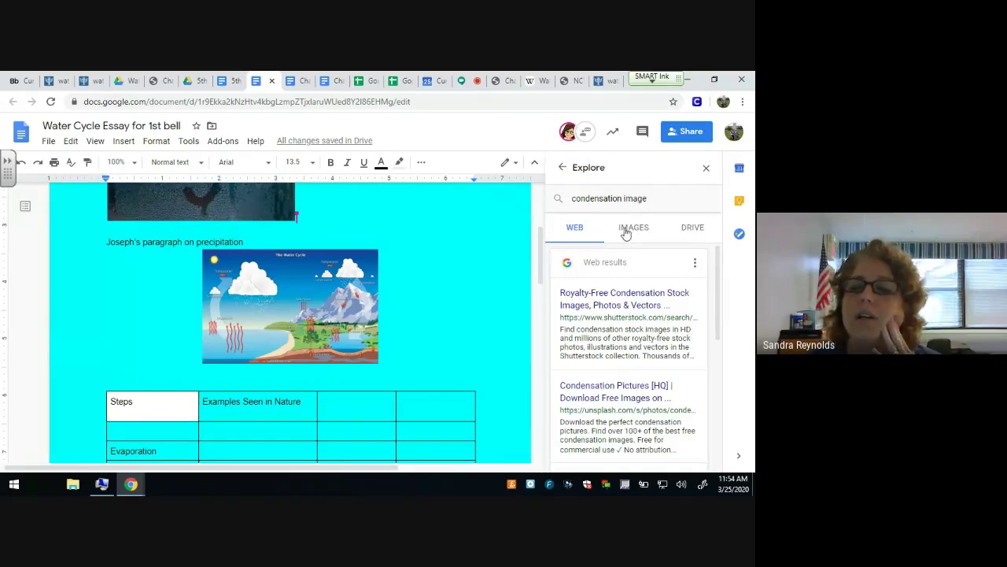
Step: From the image results, insert the window condensation droplets photo above the precipitation paragraph
{"action": "left_click", "coordinate": [625, 228]}
{"action": "mouse_move", "coordinate": [606, 274]}
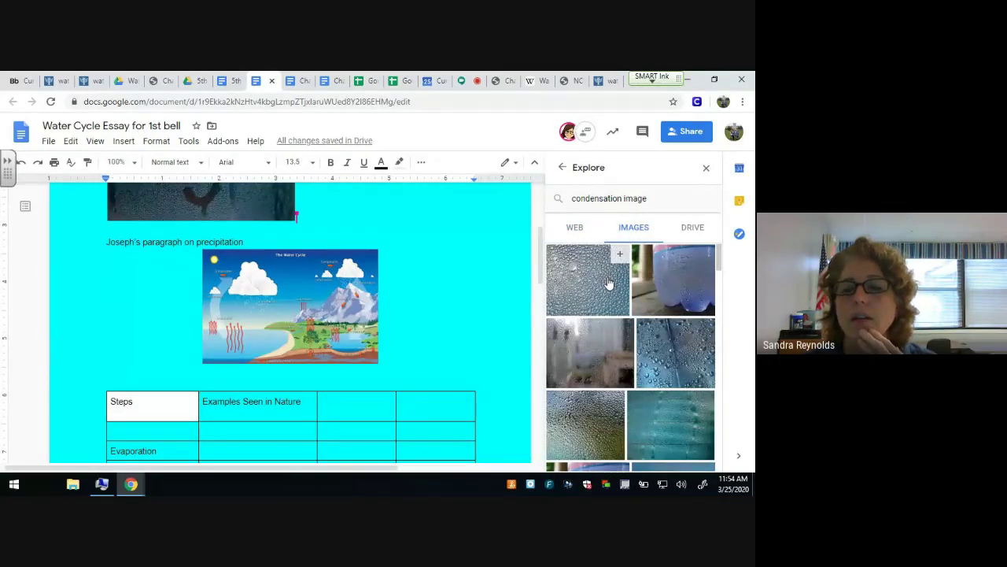
{"action": "mouse_move", "coordinate": [636, 329]}
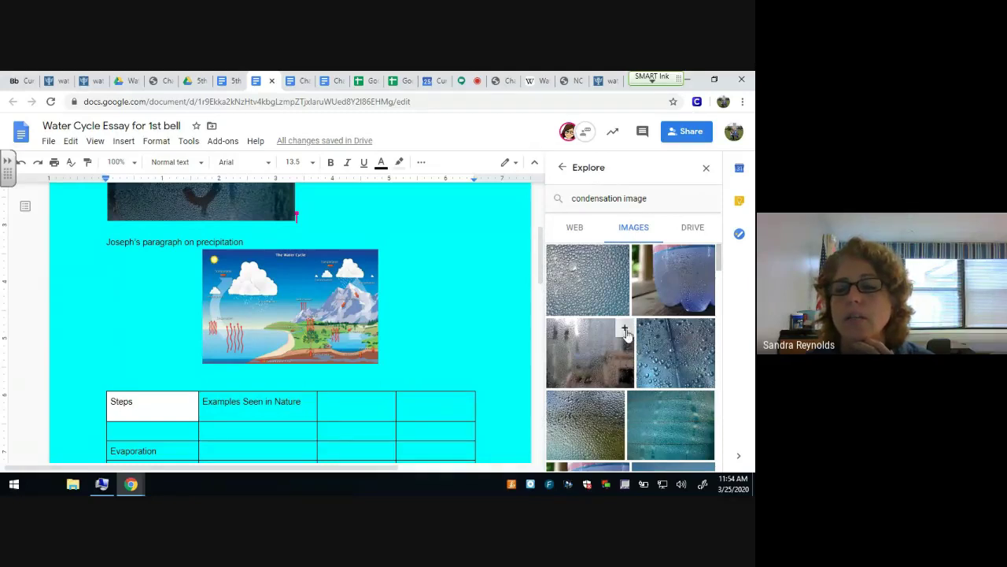
{"action": "left_click_drag", "start_coordinate": [621, 336], "coordinate": [518, 291]}
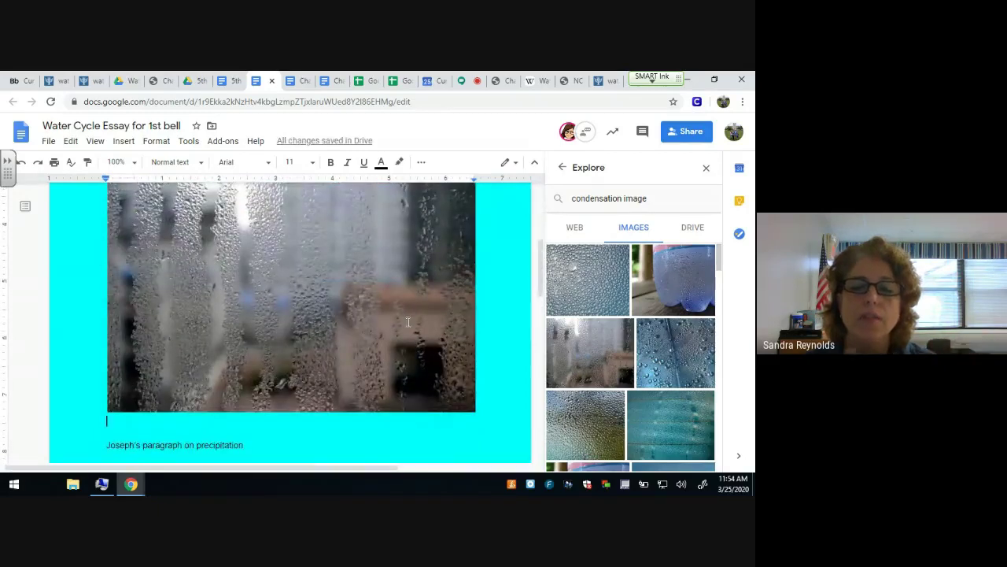
Step: Shrink the condensation photo to about half size, then switch to the Force and Motion document
{"action": "left_click", "coordinate": [436, 402]}
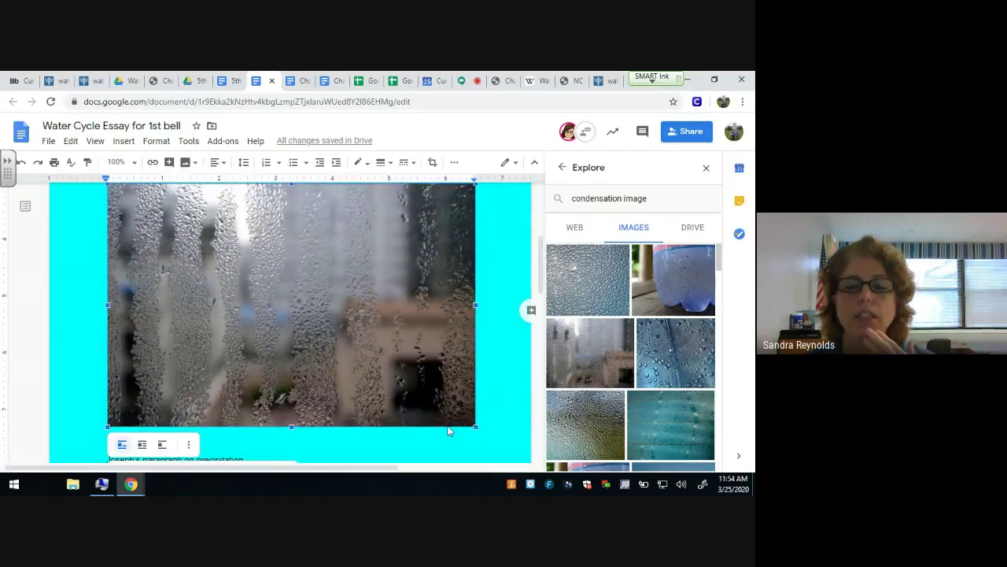
{"action": "left_click_drag", "start_coordinate": [474, 424], "coordinate": [319, 322]}
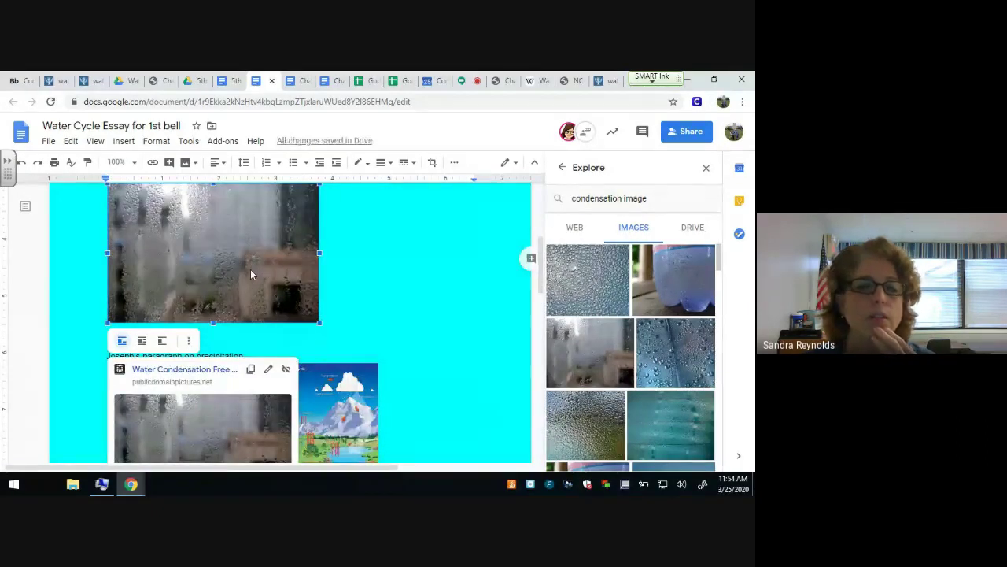
{"action": "scroll", "coordinate": [255, 297], "scroll_direction": "down", "scroll_amount": 2}
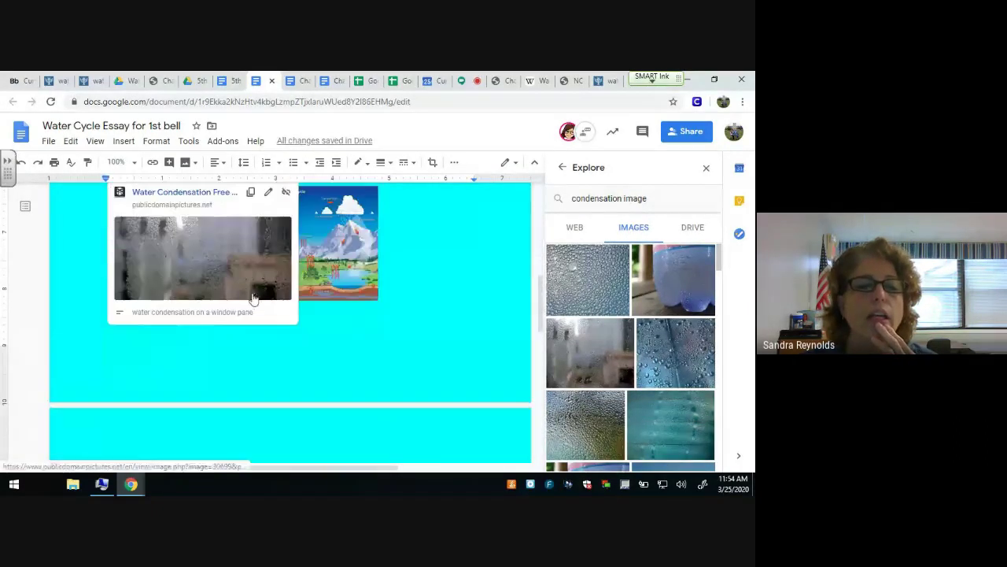
{"action": "scroll", "coordinate": [225, 321], "scroll_direction": "up", "scroll_amount": 1}
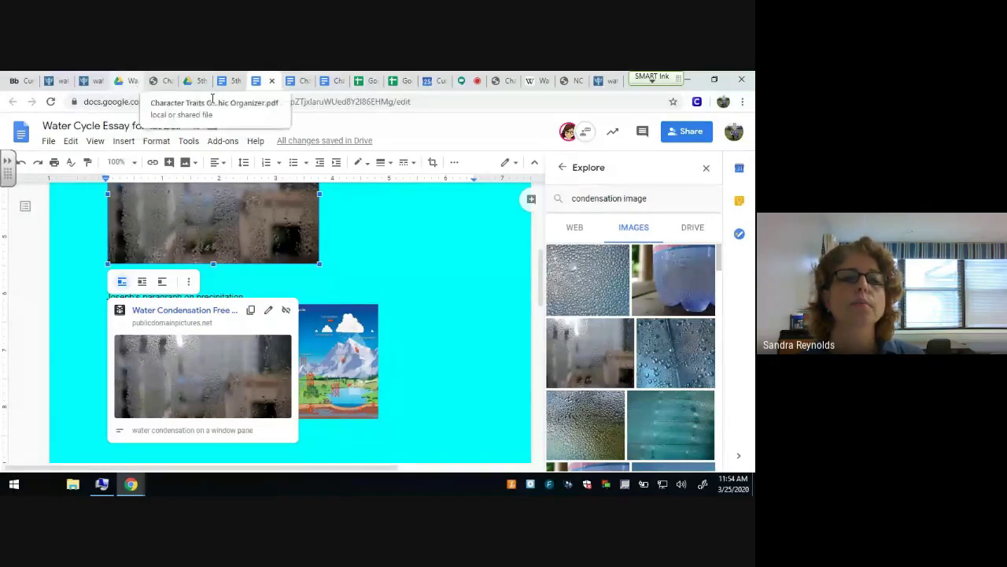
{"action": "left_click", "coordinate": [233, 82]}
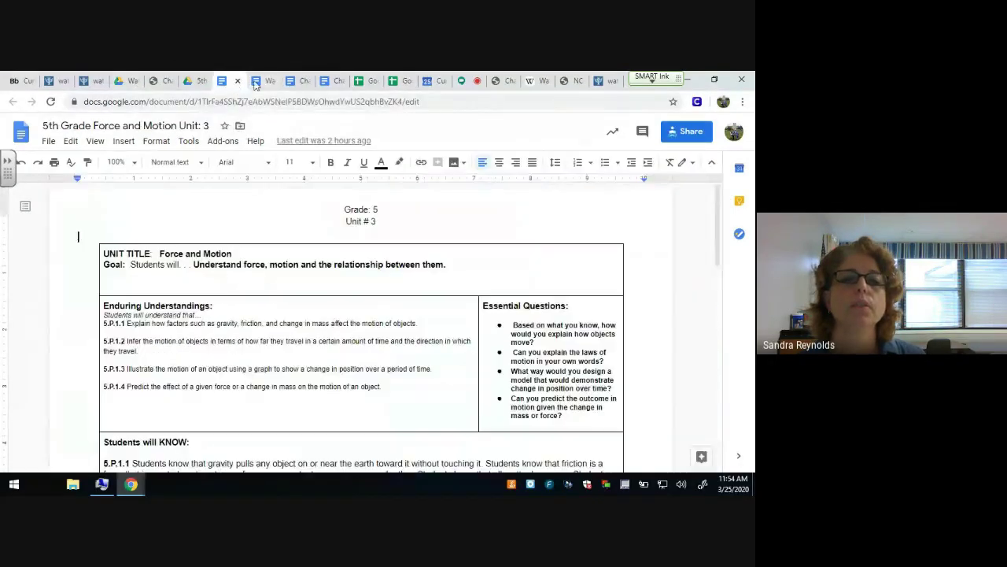
Step: Return to the Meet call and scroll the chat to read the newest questions
{"action": "left_click", "coordinate": [471, 82]}
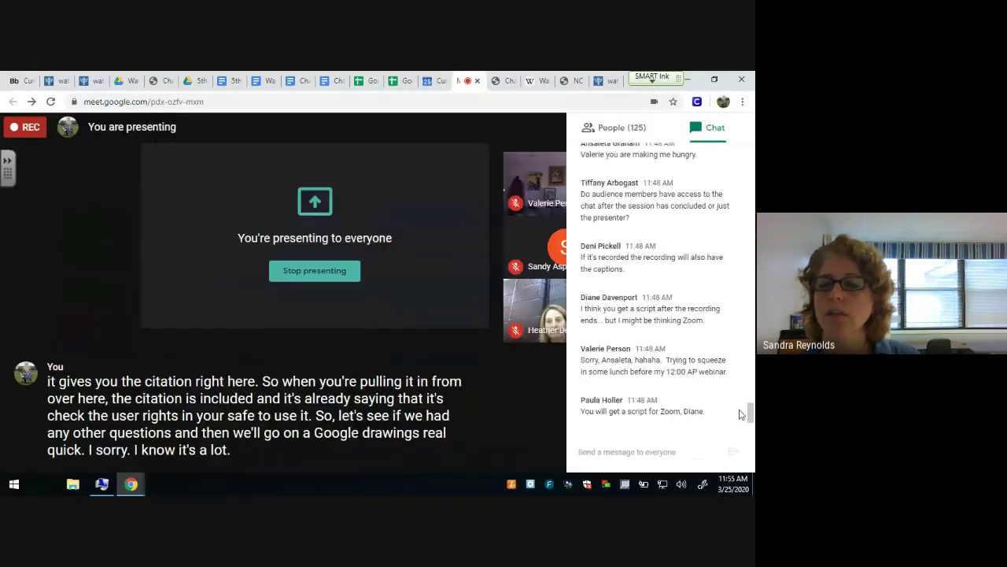
{"action": "left_click_drag", "start_coordinate": [749, 412], "coordinate": [750, 421]}
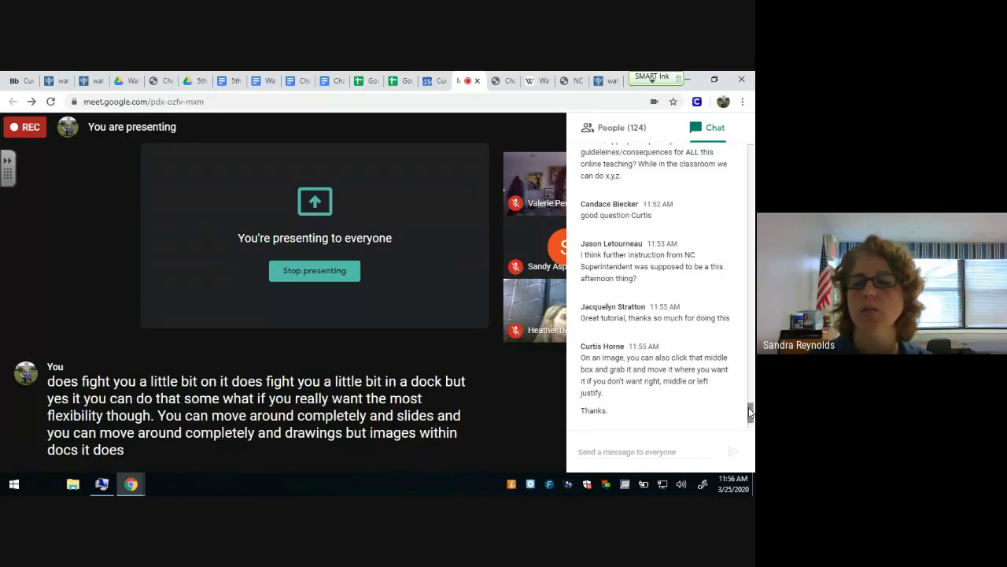
{"action": "left_click_drag", "start_coordinate": [748, 406], "coordinate": [750, 429]}
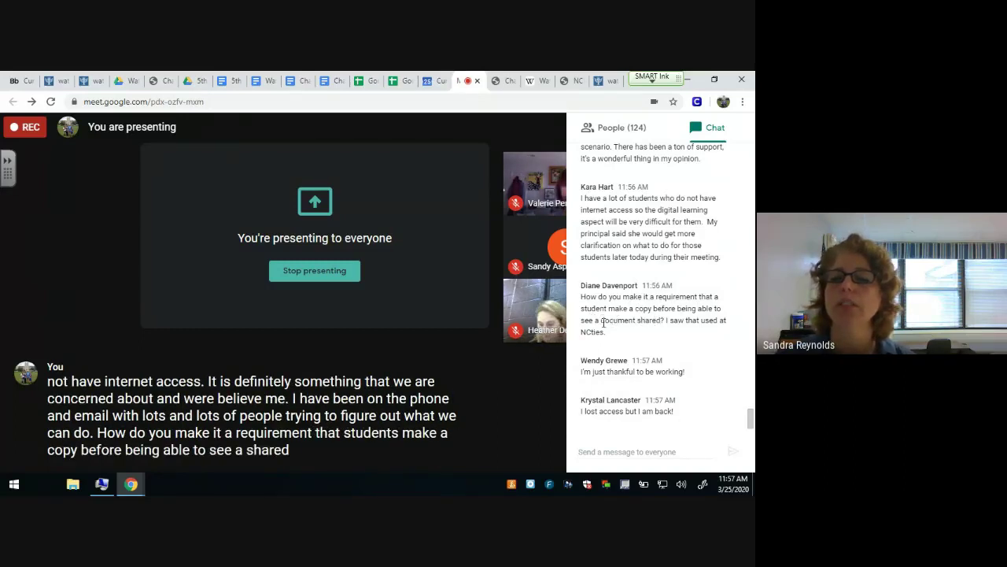
Step: Copy the Force and Motion document's share link from its sharing settings
{"action": "left_click", "coordinate": [230, 81]}
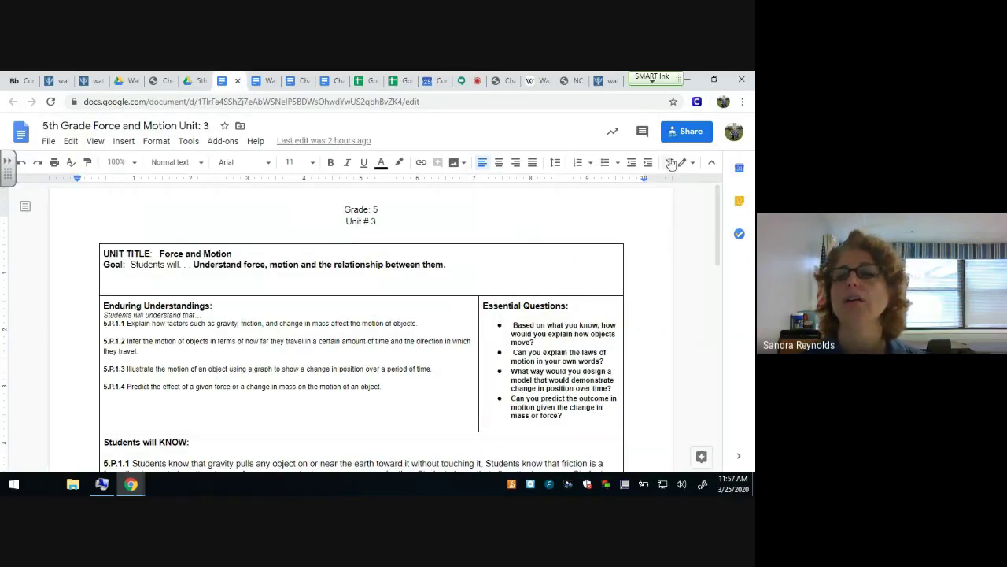
{"action": "left_click", "coordinate": [678, 134]}
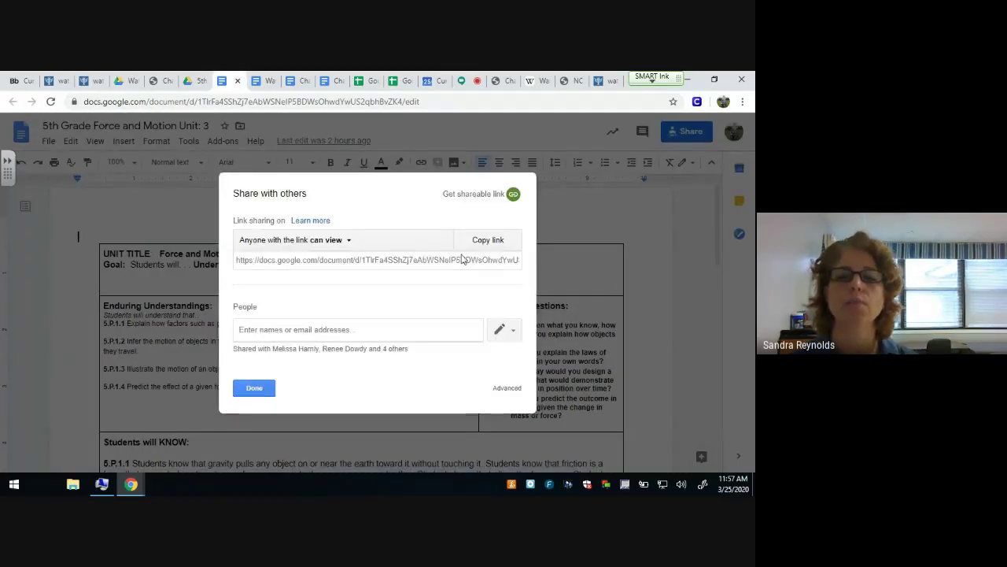
{"action": "left_click", "coordinate": [482, 246]}
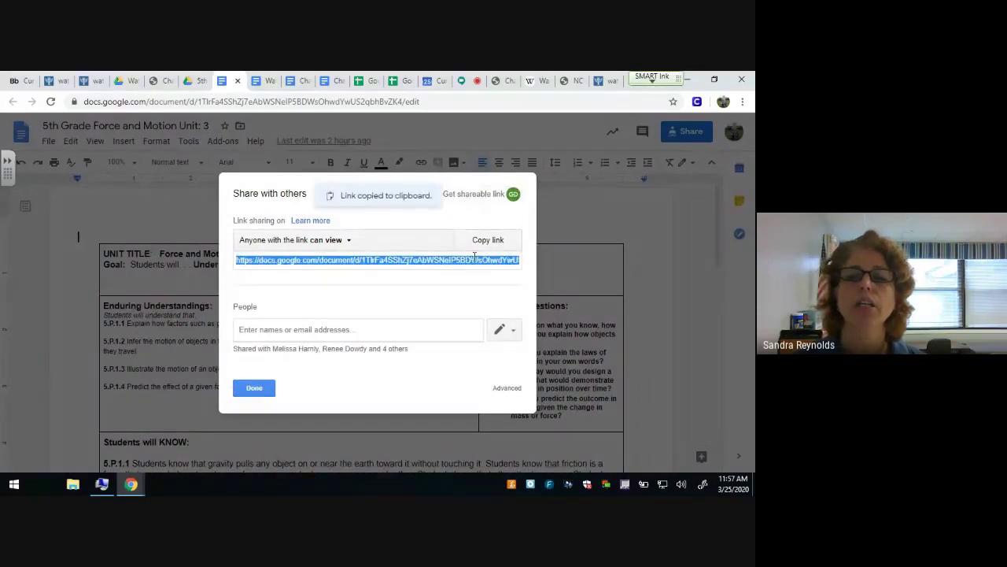
{"action": "left_click", "coordinate": [271, 386]}
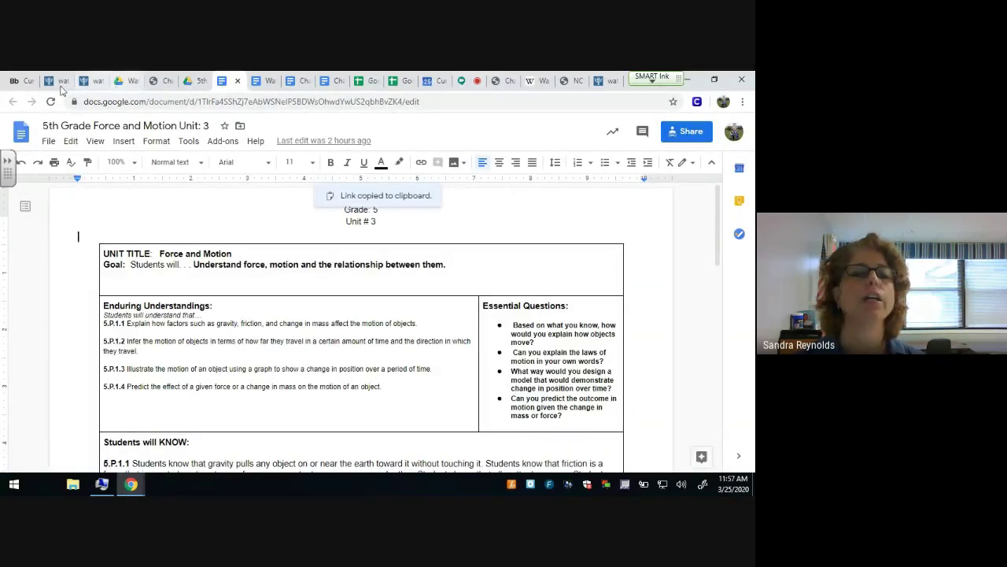
Step: Close the Britannica, NCWiseOwl and Wikipedia tabs and dismiss the ink annotation options
{"action": "left_click", "coordinate": [612, 81]}
{"action": "left_click", "coordinate": [615, 81]}
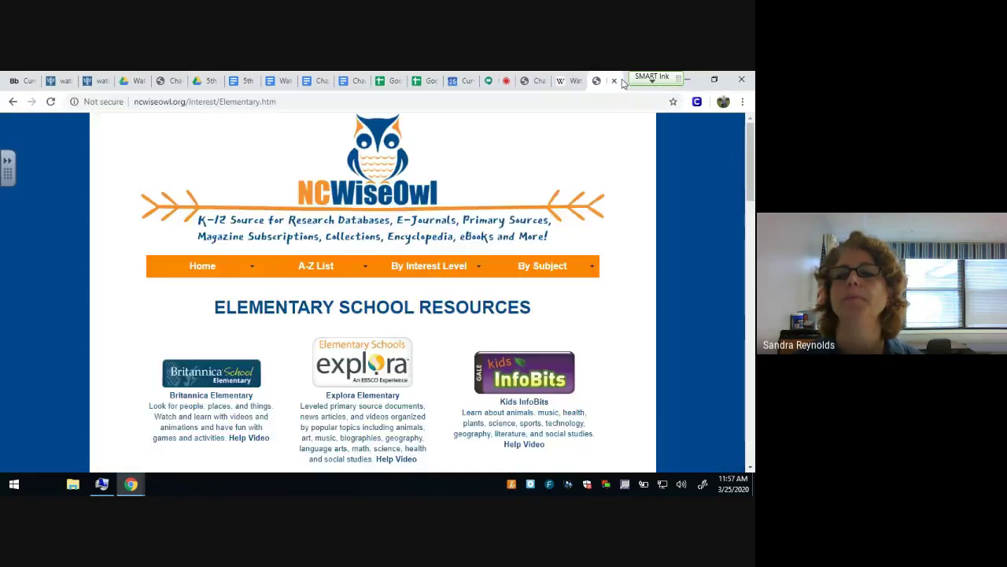
{"action": "left_click", "coordinate": [616, 81]}
{"action": "left_click", "coordinate": [615, 82]}
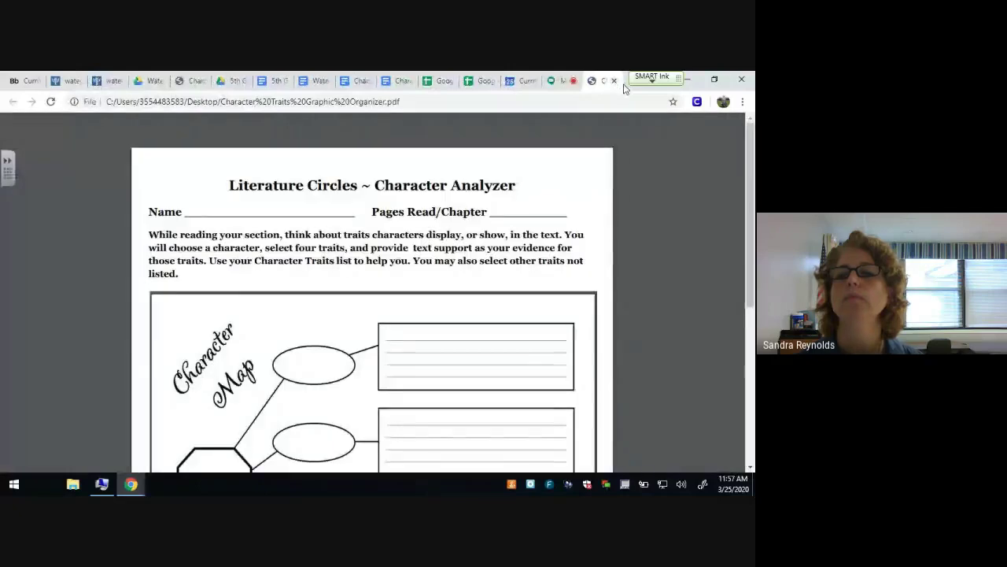
{"action": "left_click", "coordinate": [657, 81]}
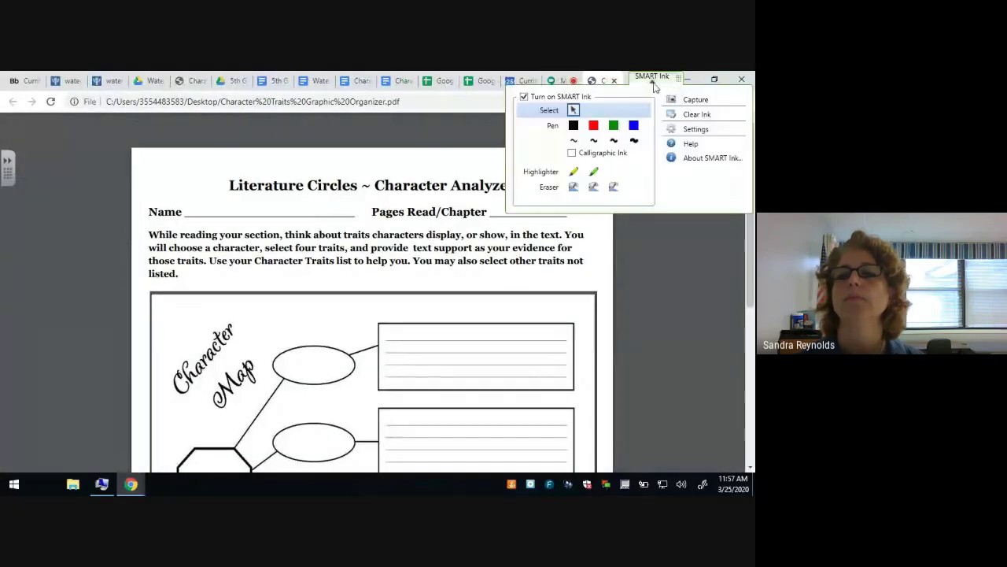
{"action": "left_click", "coordinate": [653, 83]}
Step: In Gmail, start a new draft to the colleague with subject 'doc'
{"action": "left_click", "coordinate": [636, 81]}
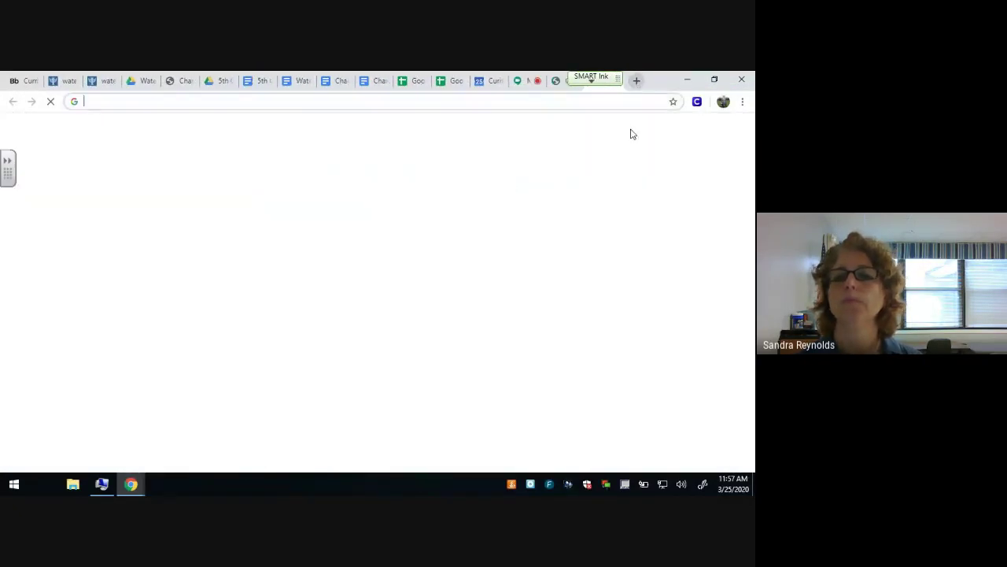
{"action": "left_click", "coordinate": [636, 131]}
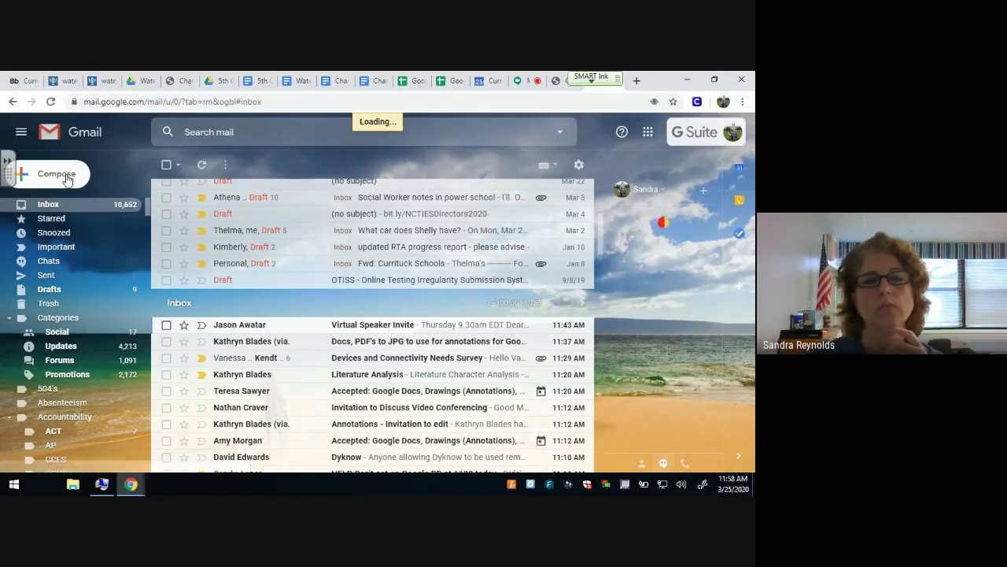
{"action": "left_click", "coordinate": [67, 180]}
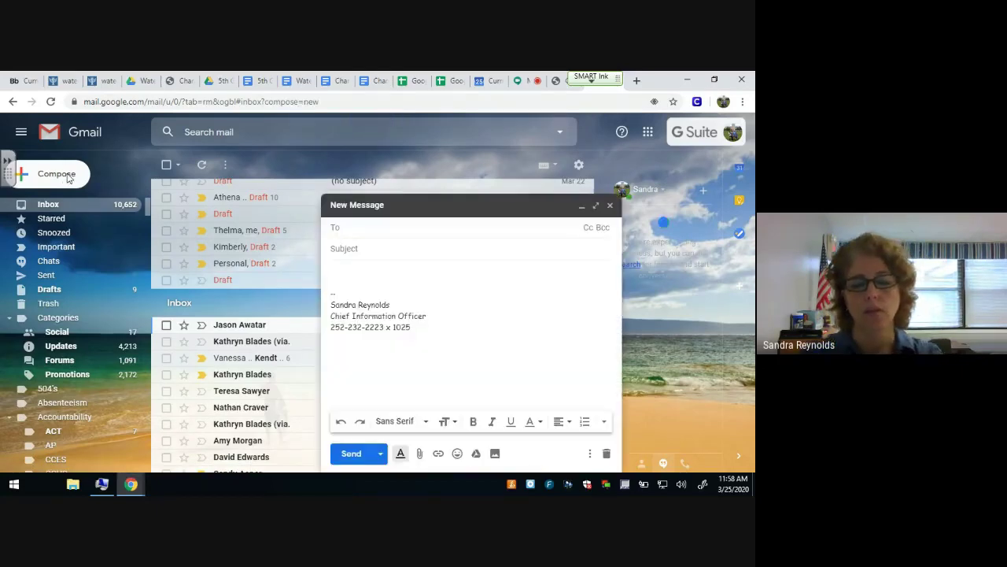
{"action": "type", "text": "kathy"}
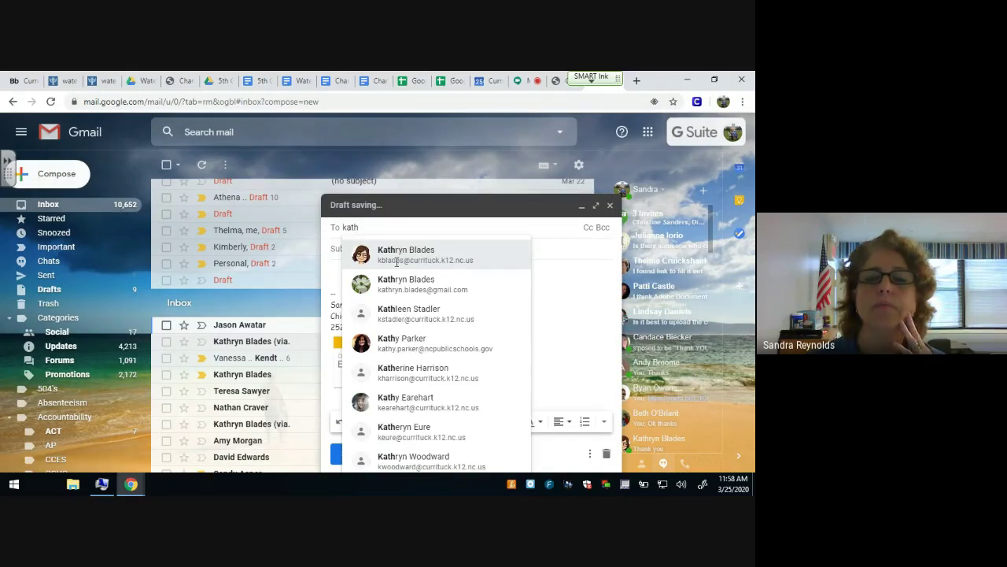
{"action": "key", "text": "Tab"}
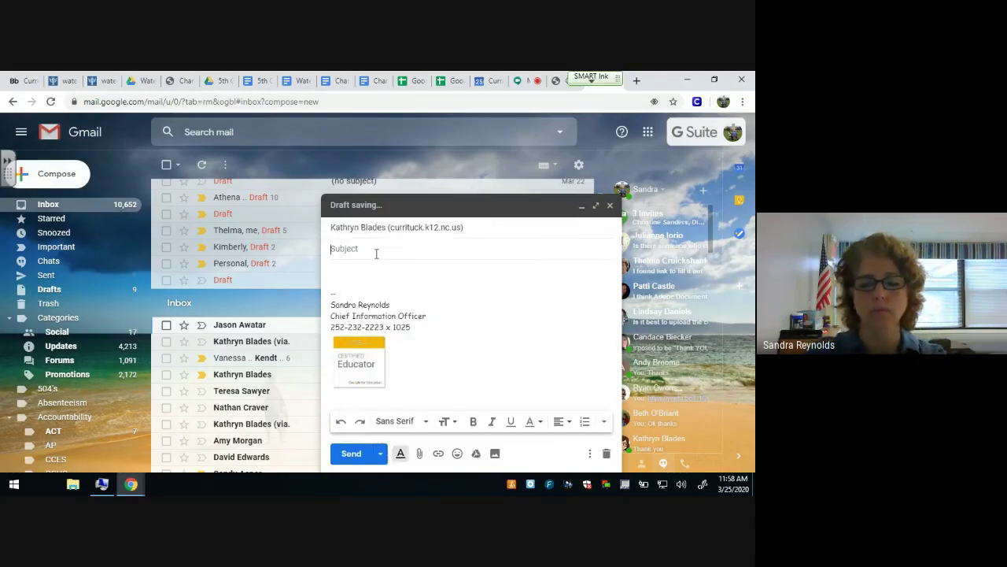
{"action": "type", "text": "doc"}
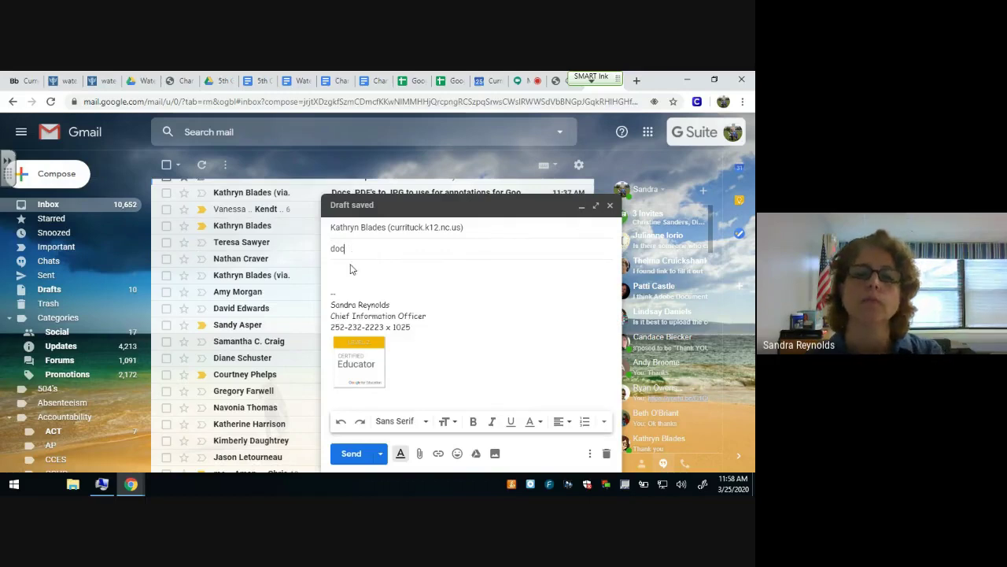
{"action": "left_click", "coordinate": [352, 269]}
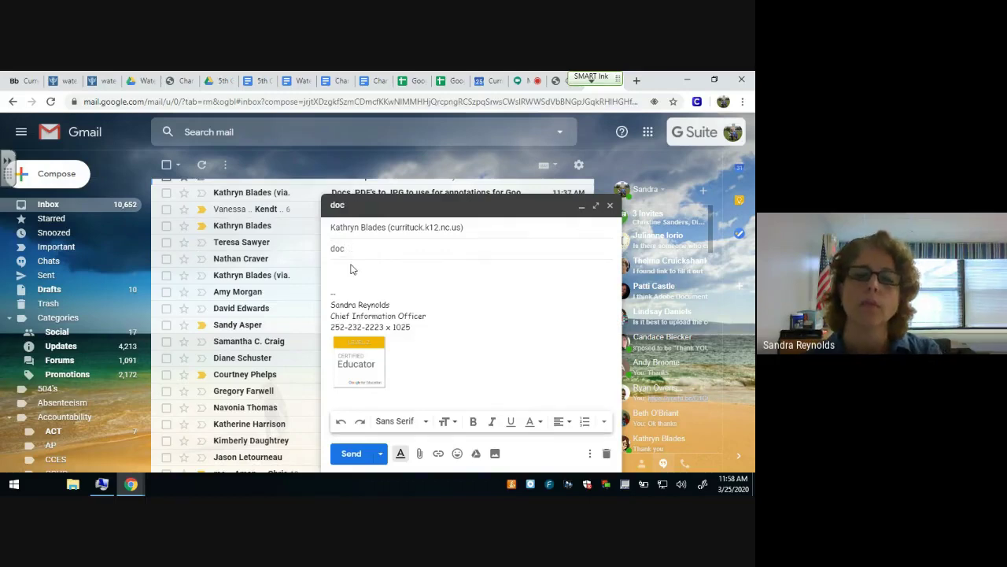
Step: Insert a link using the pasted document URL and clear its display text
{"action": "left_click", "coordinate": [437, 453]}
{"action": "left_click", "coordinate": [393, 290]}
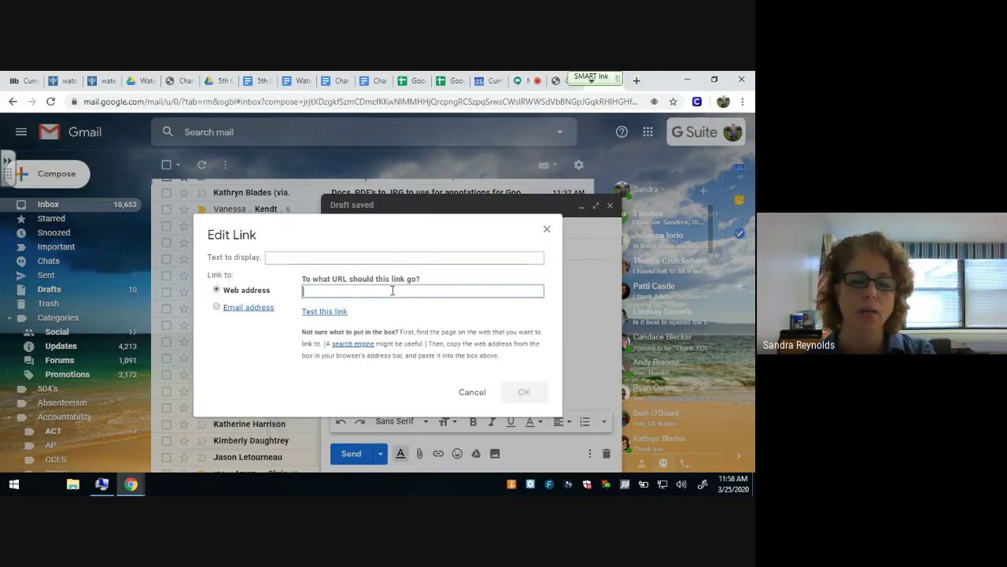
{"action": "key", "text": "ctrl+v"}
{"action": "left_click_drag", "start_coordinate": [414, 258], "coordinate": [551, 258]}
{"action": "key", "text": "BackSpace"}
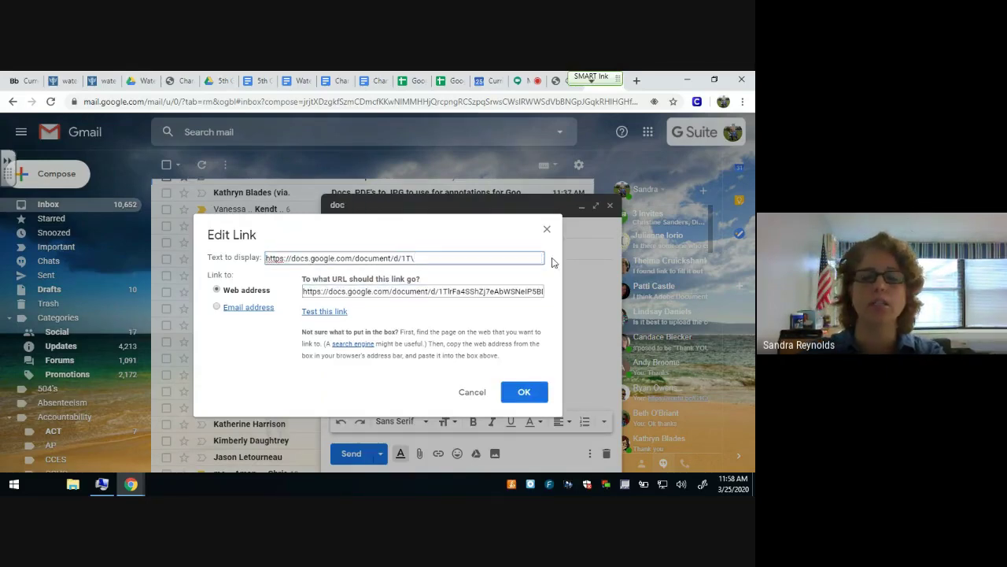
{"action": "key", "text": "BackSpace"}
{"action": "key", "text": "BackSpace"}
{"action": "key", "text": "BackSpace"}
{"action": "key", "text": "BackSpace"}
{"action": "key", "text": "BackSpace"}
{"action": "key", "text": "BackSpace"}
{"action": "key", "text": "BackSpace"}
{"action": "key", "text": "BackSpace"}
{"action": "key", "text": "BackSpace"}
{"action": "key", "text": "BackSpace"}
{"action": "key", "text": "BackSpace"}
{"action": "key", "text": "BackSpace"}
{"action": "key", "text": "BackSpace"}
{"action": "key", "text": "BackSpace"}
{"action": "key", "text": "BackSpace"}
{"action": "key", "text": "BackSpace"}
{"action": "key", "text": "BackSpace"}
{"action": "key", "text": "BackSpace"}
{"action": "key", "text": "BackSpace"}
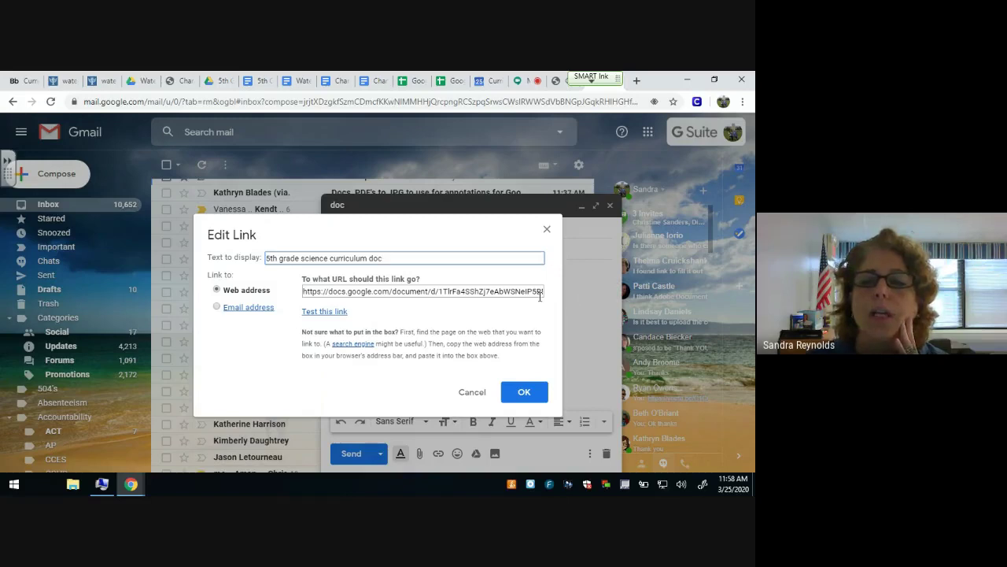
Step: Replace edit?usp=sharing with 'copy' in the link address, then test the Copy document page
{"action": "left_click", "coordinate": [531, 292]}
{"action": "key", "text": "End"}
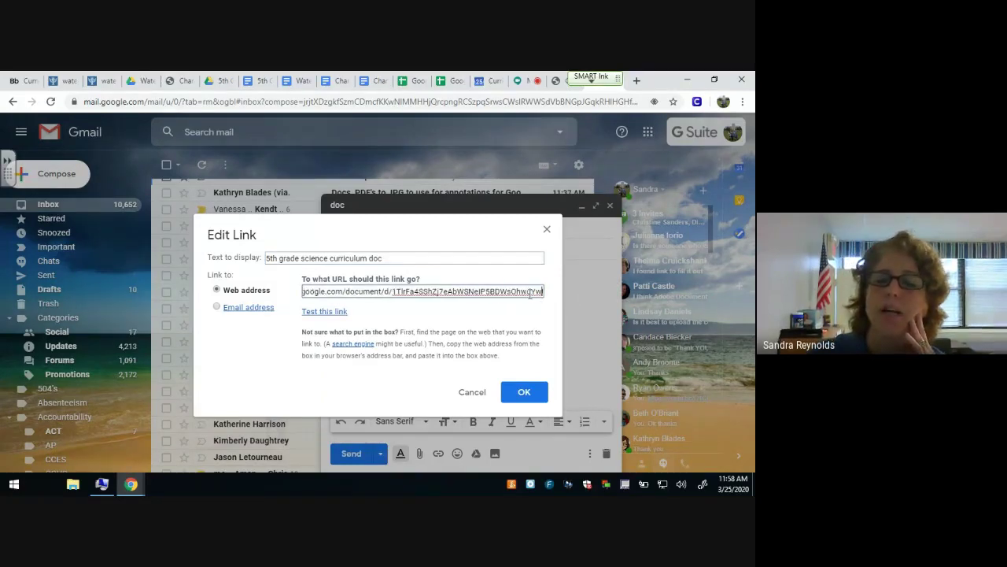
{"action": "key", "text": "Right"}
{"action": "key", "text": "Right"}
{"action": "key", "text": "Right"}
{"action": "key", "text": "Right"}
{"action": "key", "text": "Right"}
{"action": "key", "text": "Right"}
{"action": "key", "text": "Right"}
{"action": "key", "text": "Right"}
{"action": "key", "text": "Right"}
{"action": "key", "text": "Right"}
{"action": "key", "text": "Right"}
{"action": "key", "text": "Right"}
{"action": "key", "text": "Right"}
{"action": "key", "text": "Right"}
{"action": "key", "text": "Right"}
{"action": "key", "text": "Right"}
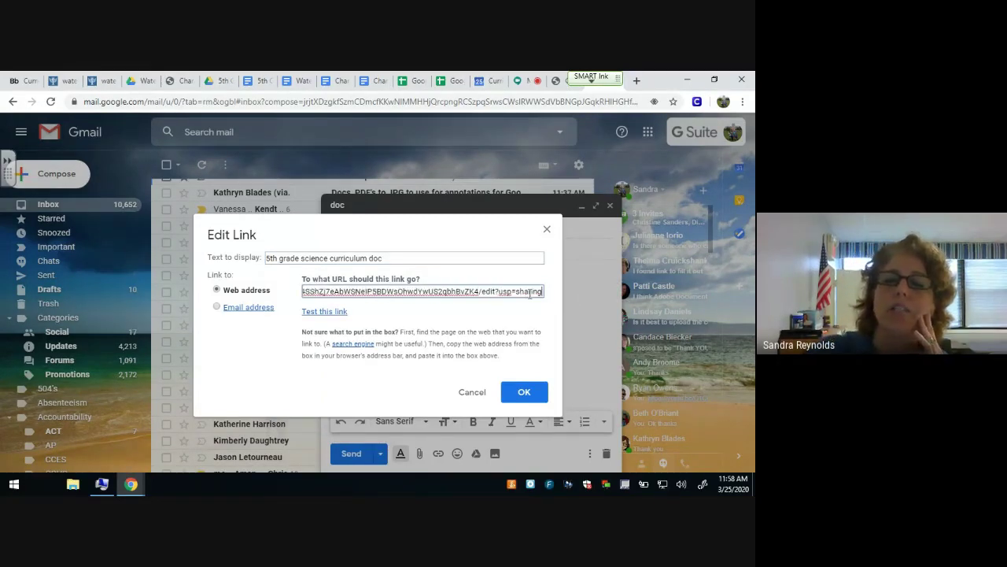
{"action": "key", "text": "Left"}
{"action": "key", "text": "Left"}
{"action": "key", "text": "Left"}
{"action": "key", "text": "Left"}
{"action": "key", "text": "Left"}
{"action": "key", "text": "Left"}
{"action": "key", "text": "Left"}
{"action": "key", "text": "Left"}
{"action": "key", "text": "Left"}
{"action": "key", "text": "Left"}
{"action": "key", "text": "Left"}
{"action": "key", "text": "Left"}
{"action": "key", "text": "Left"}
{"action": "key", "text": "Left"}
{"action": "key", "text": "Left"}
{"action": "key", "text": "Left"}
{"action": "key", "text": "Left"}
{"action": "key", "text": "Left"}
{"action": "key", "text": "Left"}
{"action": "key", "text": "Left"}
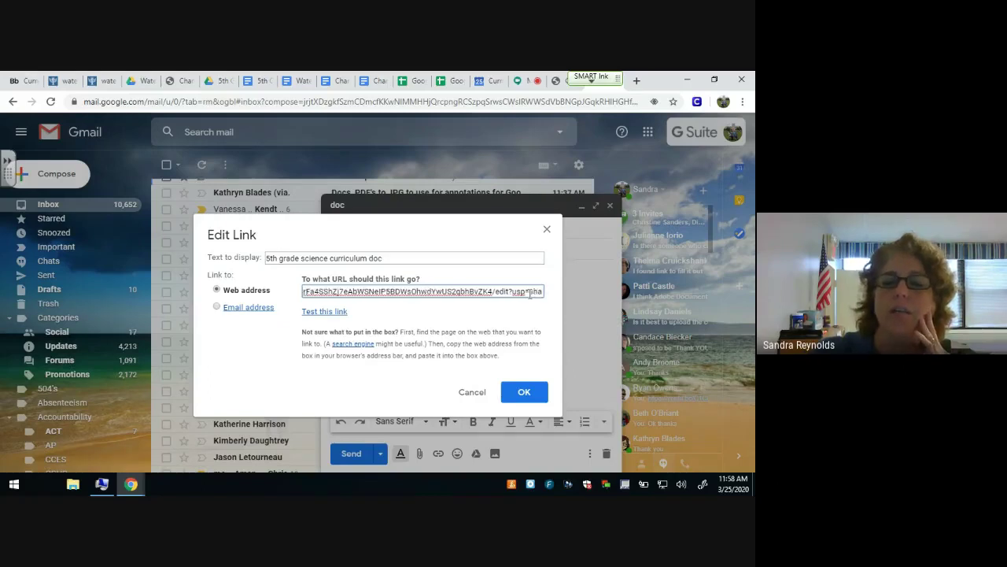
{"action": "key", "text": "Left"}
{"action": "key", "text": "Left"}
{"action": "key", "text": "Left"}
{"action": "key", "text": "Left"}
{"action": "key", "text": "Left"}
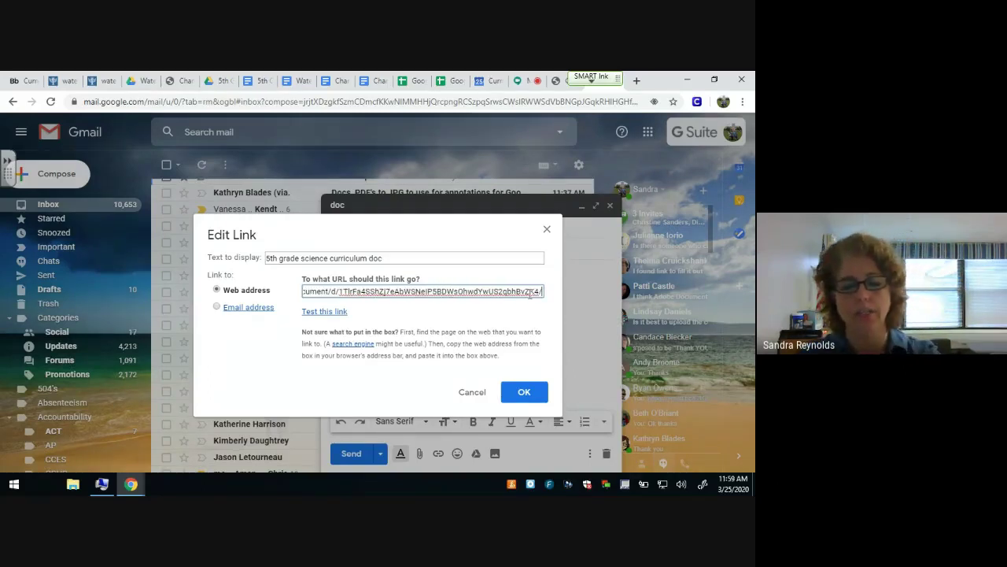
{"action": "type", "text": "copy"}
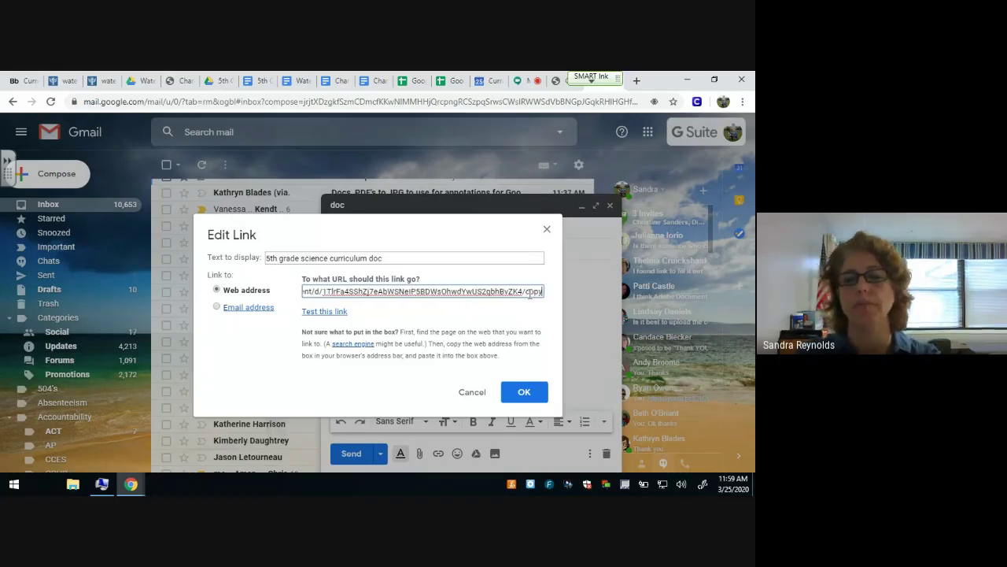
{"action": "left_click", "coordinate": [531, 393]}
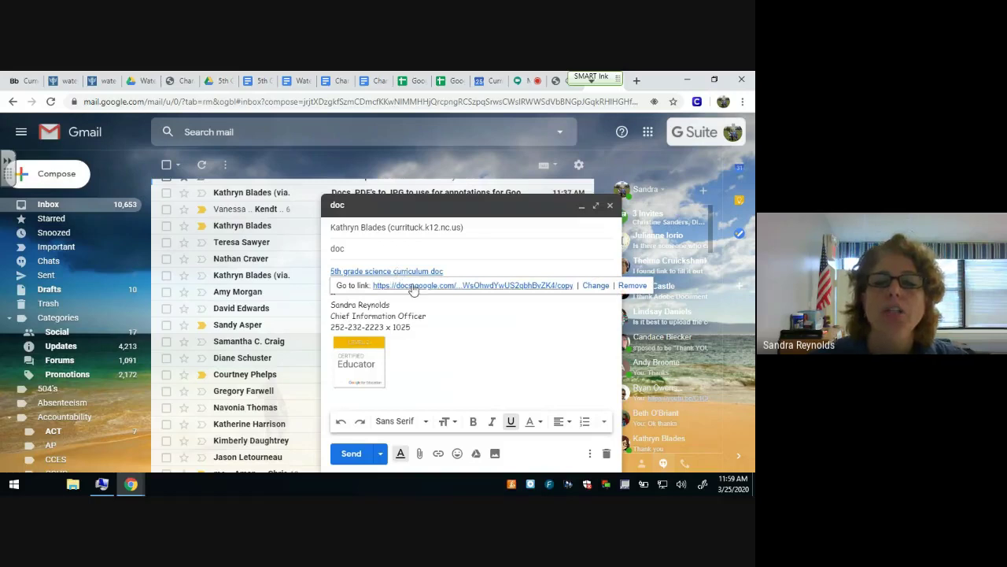
{"action": "left_click", "coordinate": [412, 286]}
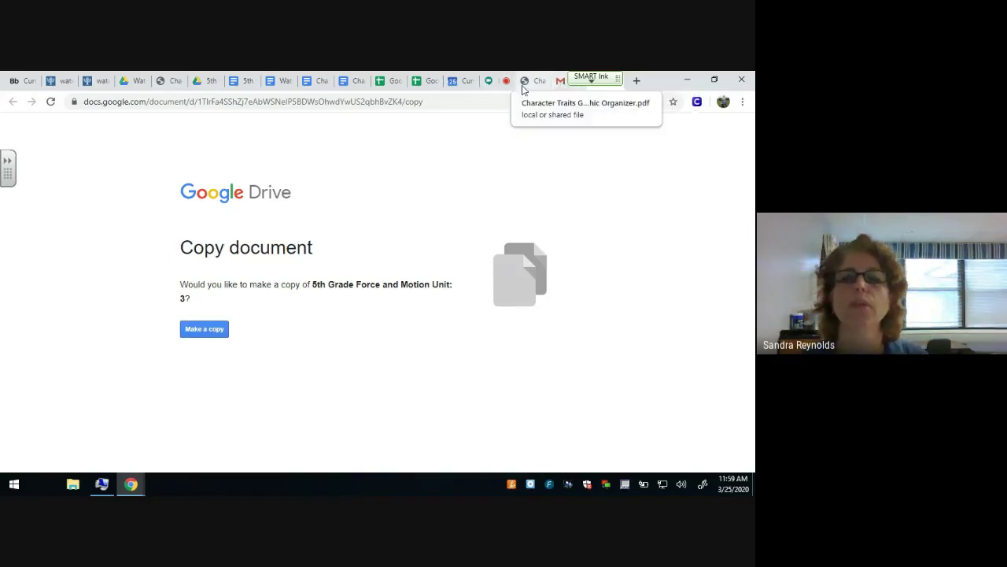
{"action": "left_click", "coordinate": [498, 82]}
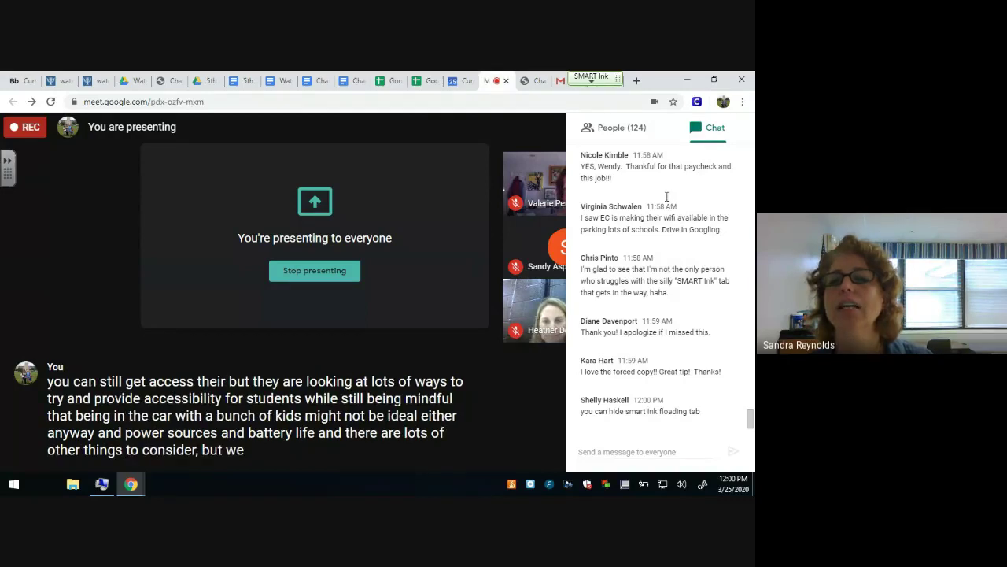
{"action": "scroll", "coordinate": [750, 409], "scroll_direction": "up", "scroll_amount": 2}
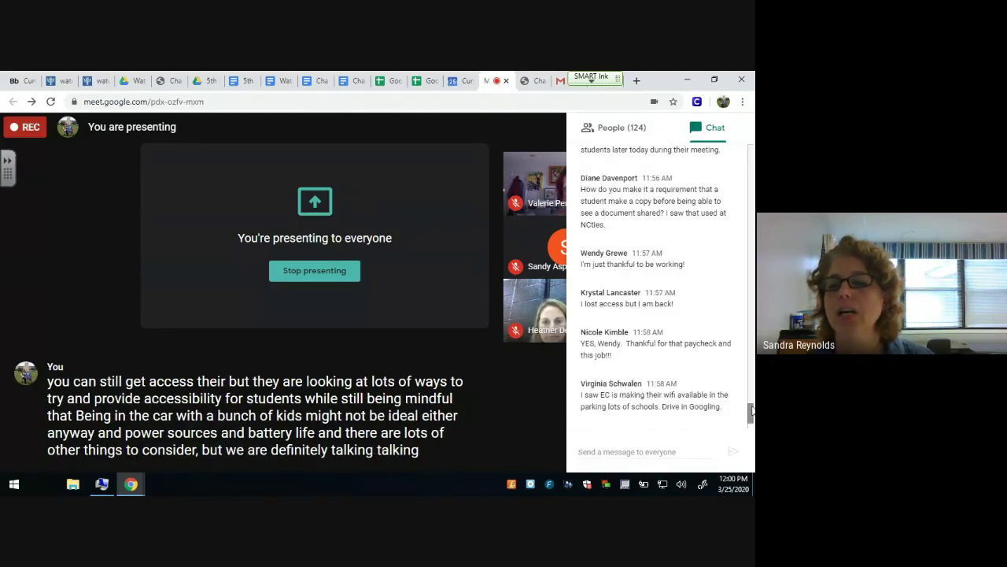
{"action": "scroll", "coordinate": [750, 410], "scroll_direction": "down", "scroll_amount": 2}
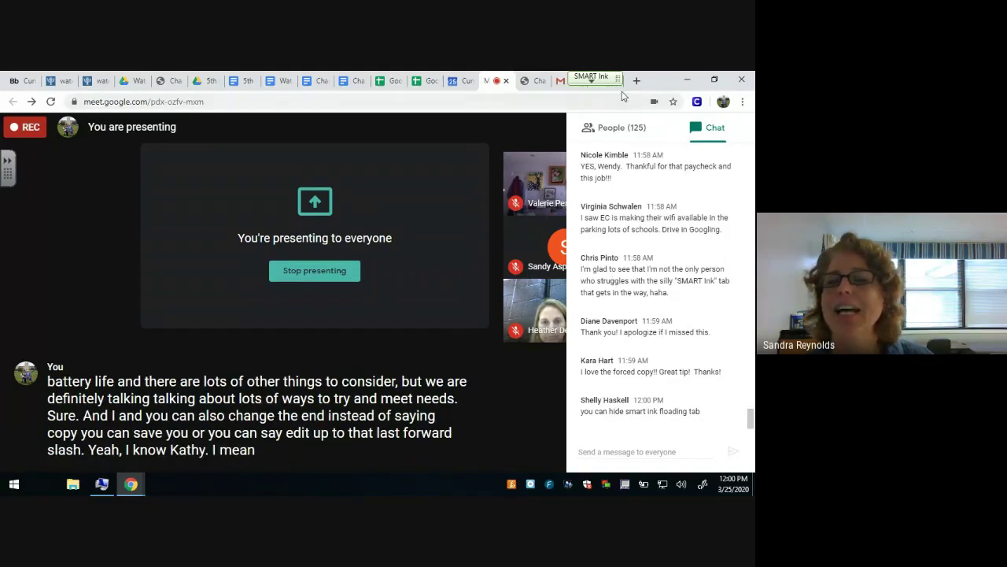
Step: Turn off SMART Ink in its options
{"action": "left_click", "coordinate": [619, 81]}
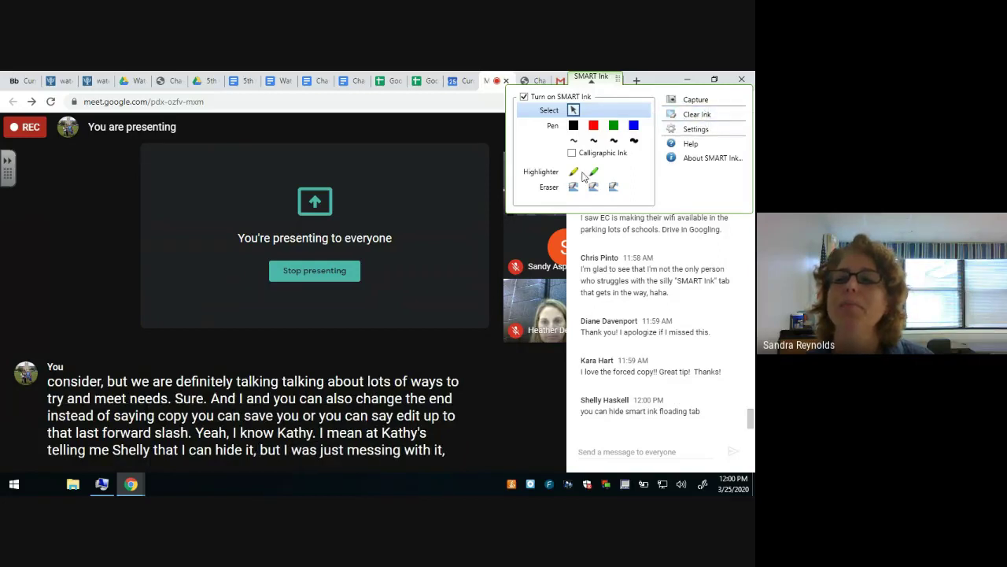
{"action": "left_click", "coordinate": [525, 96]}
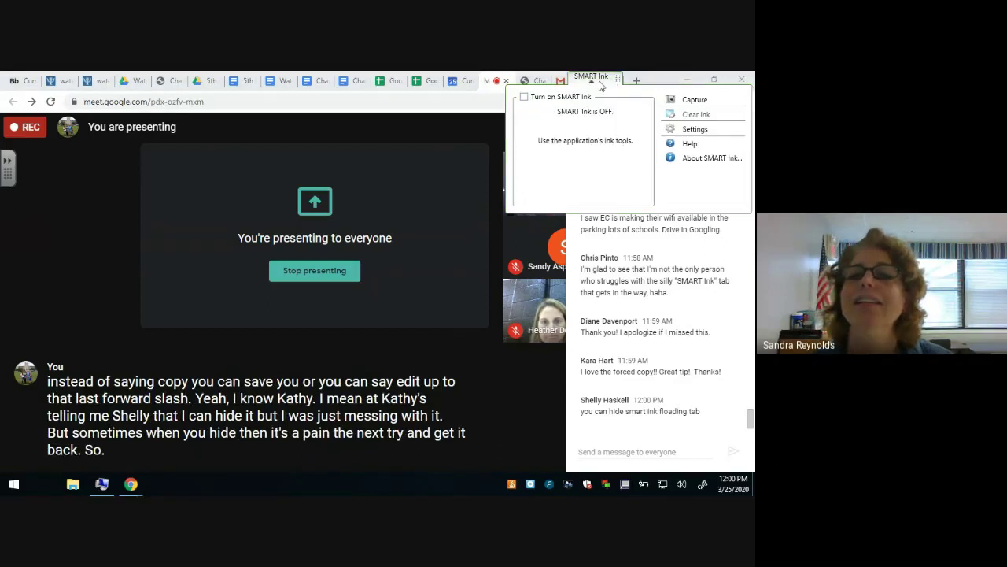
{"action": "left_click", "coordinate": [658, 83]}
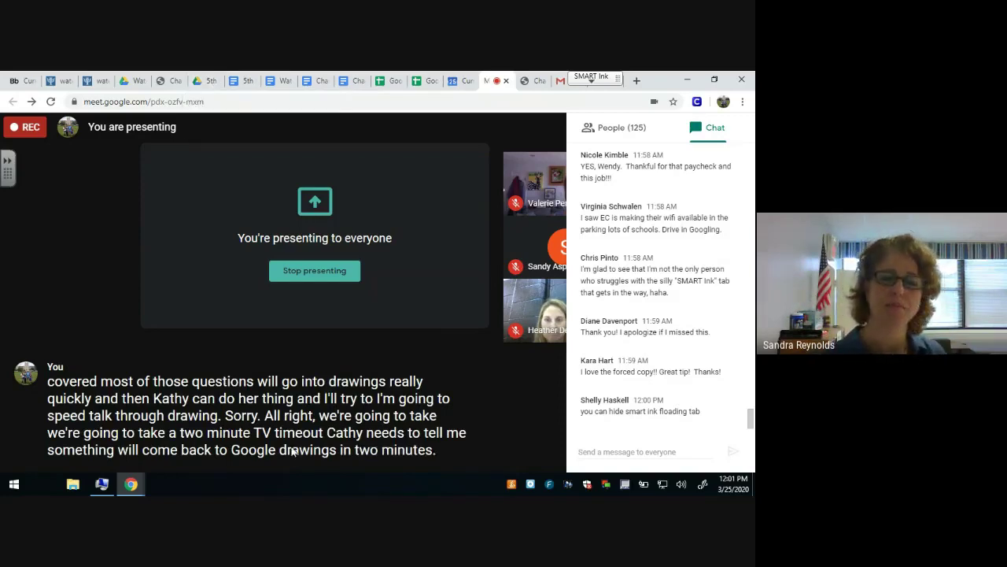
Step: Mute the microphone and turn off the camera in Meet
{"action": "mouse_move", "coordinate": [283, 468]}
{"action": "left_click", "coordinate": [334, 446]}
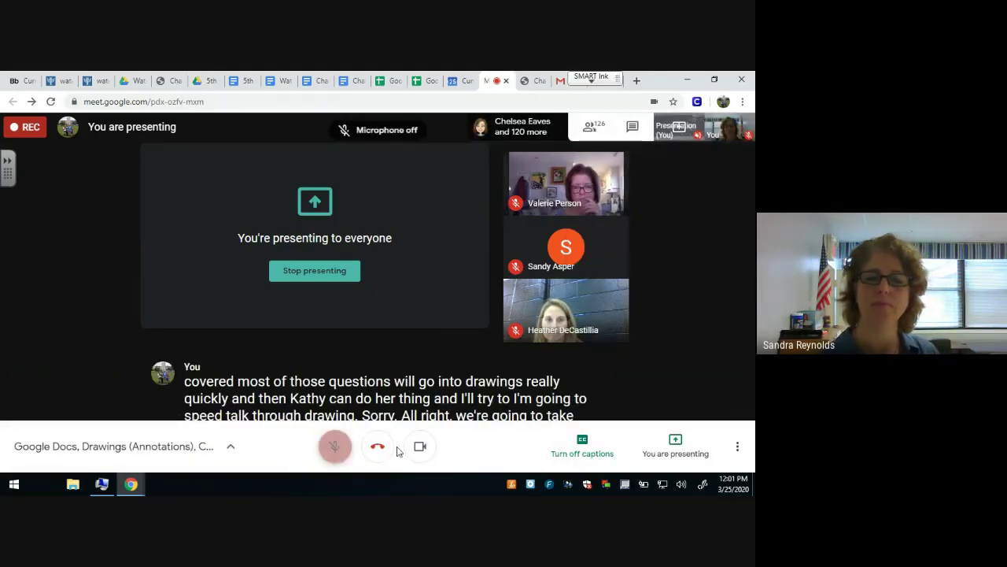
{"action": "left_click", "coordinate": [420, 447]}
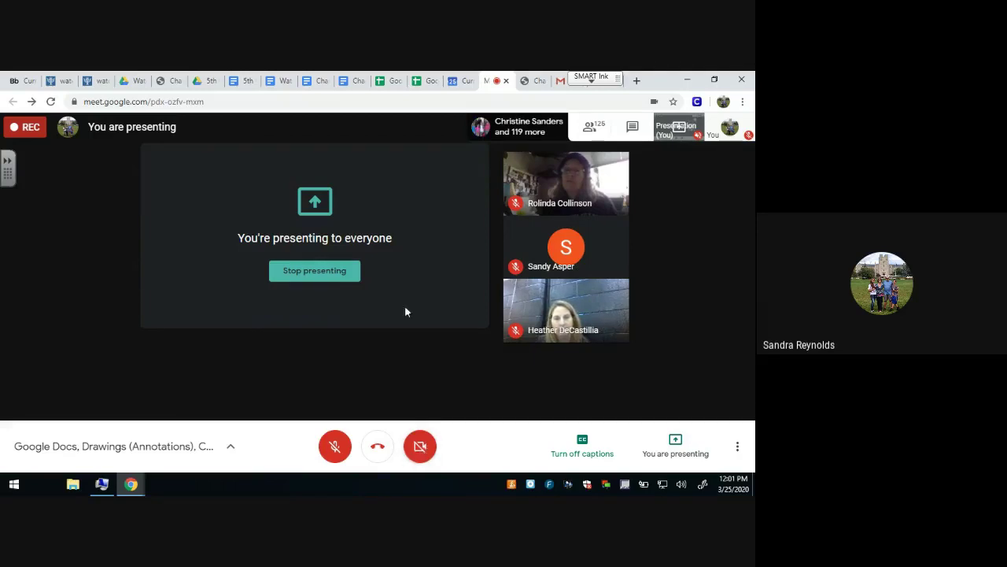
Step: Open the Annotations drawing from Drive's Shared with me, then return to the Meet call
{"action": "left_click", "coordinate": [134, 81]}
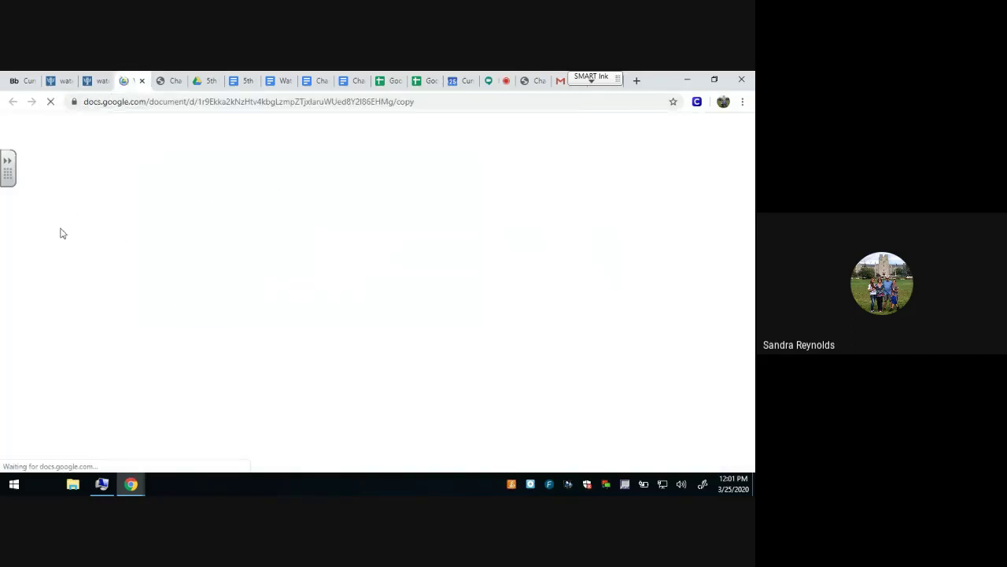
{"action": "left_click", "coordinate": [206, 81]}
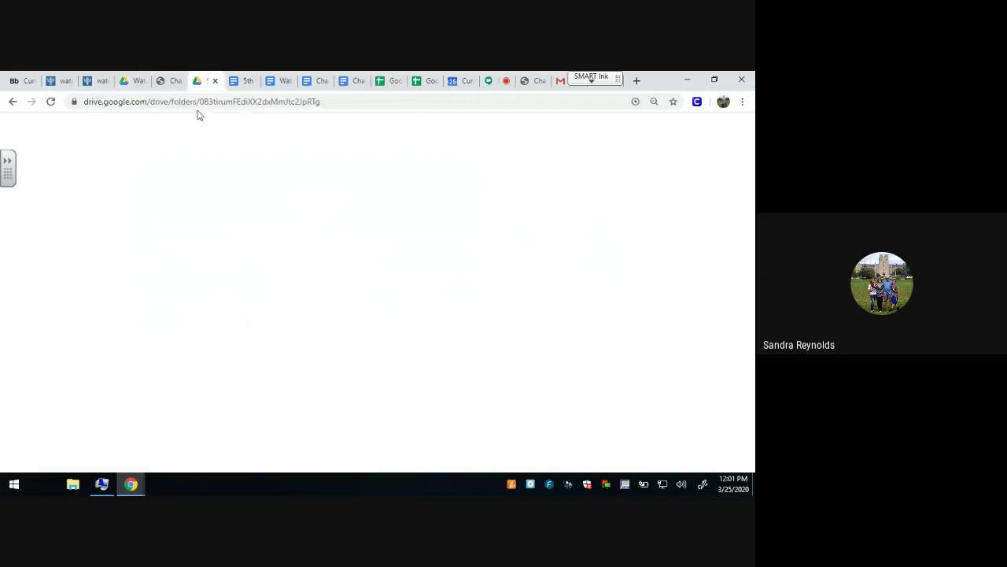
{"action": "left_click", "coordinate": [48, 219]}
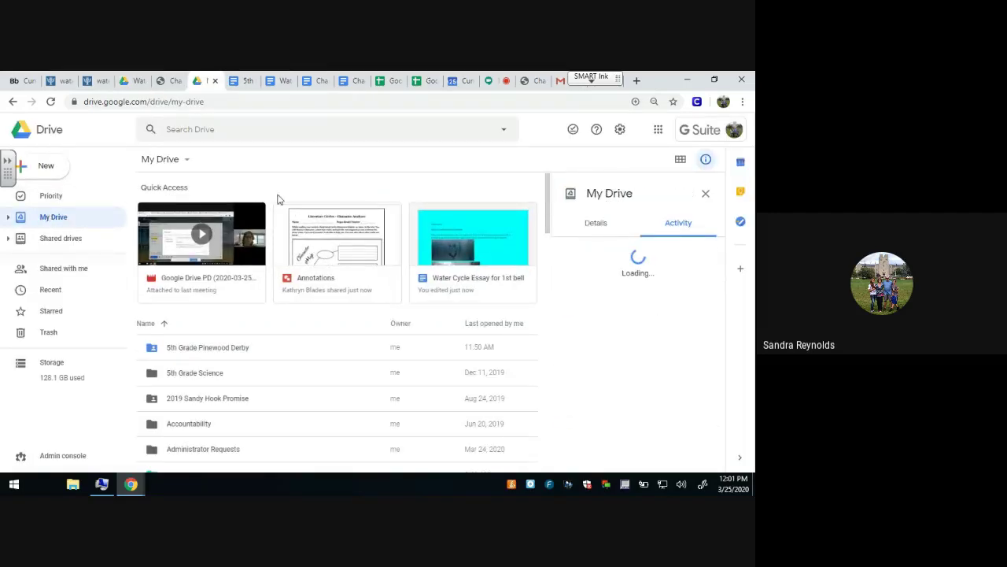
{"action": "left_click", "coordinate": [71, 270]}
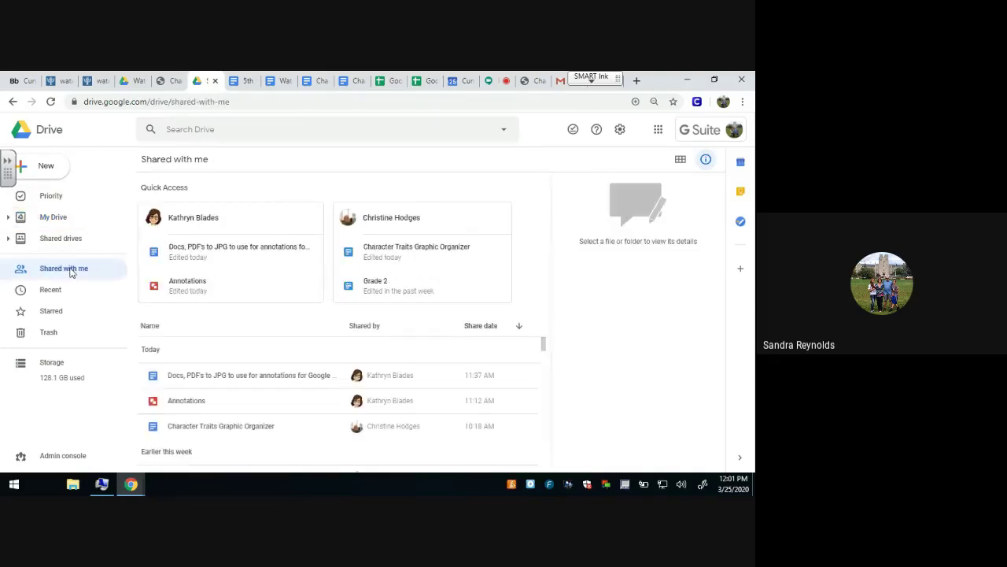
{"action": "left_click", "coordinate": [192, 286]}
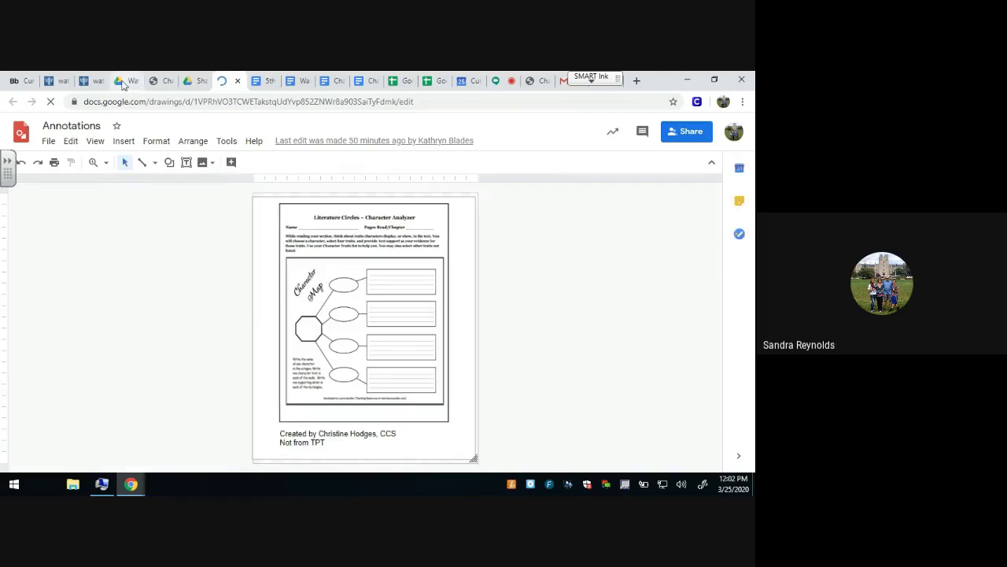
{"action": "left_click", "coordinate": [196, 82]}
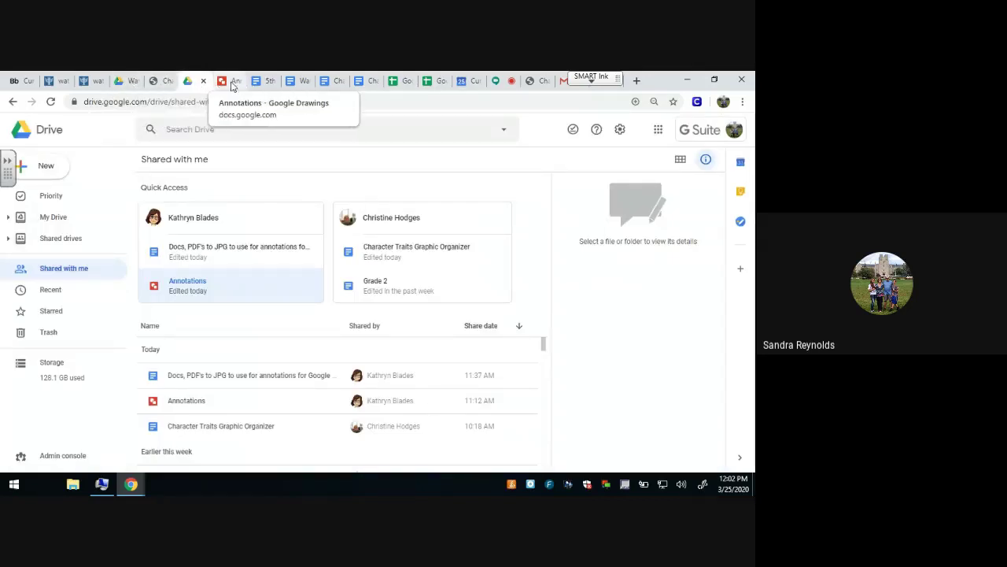
{"action": "left_click", "coordinate": [501, 81]}
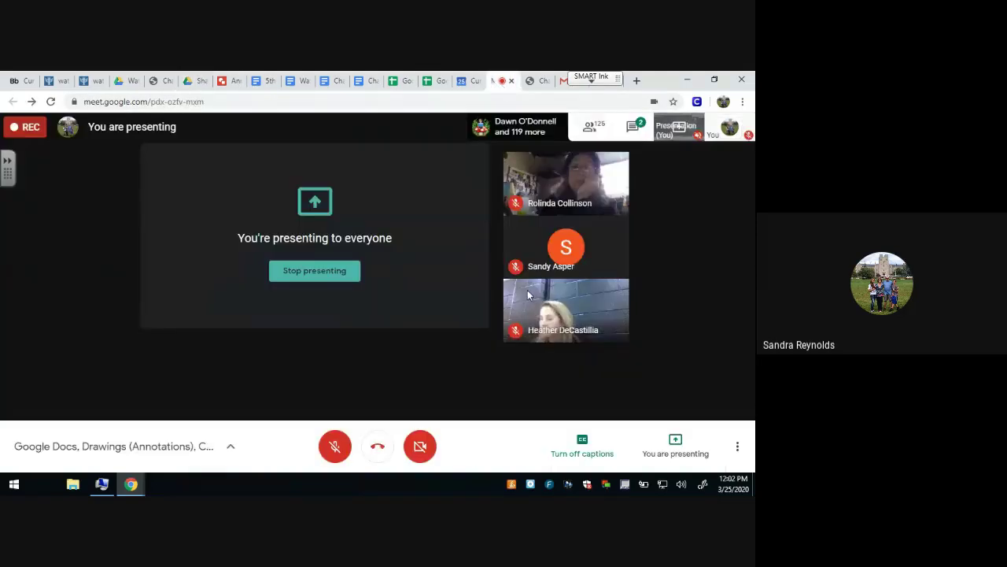
Step: Post 'Quick Pepsi break - :)' in the Meet chat and turn the camera back on
{"action": "left_click", "coordinate": [633, 127]}
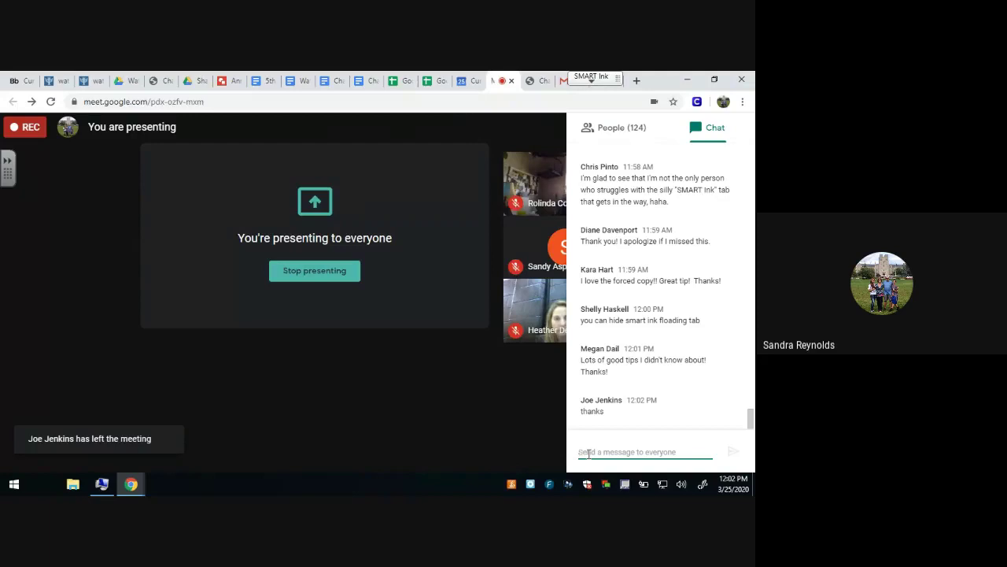
{"action": "type", "text": "Quick Pep"}
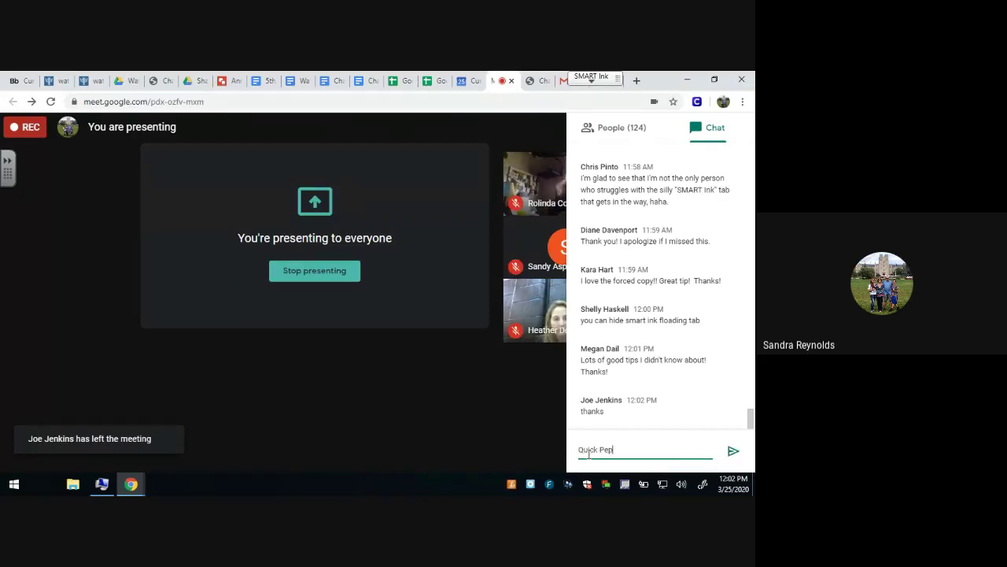
{"action": "type", "text": "si brea"}
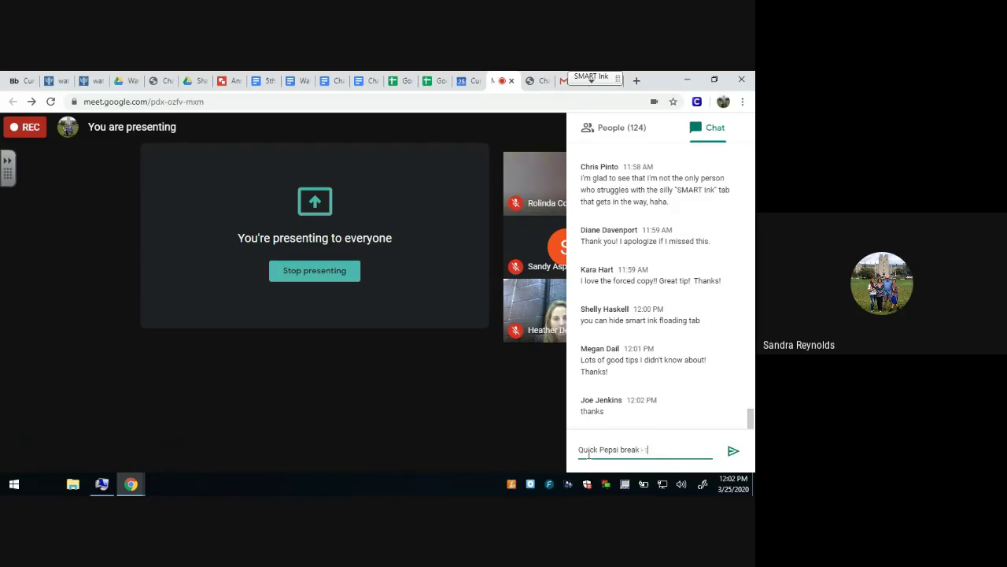
{"action": "type", "text": "k - :)"}
{"action": "key", "text": "Return"}
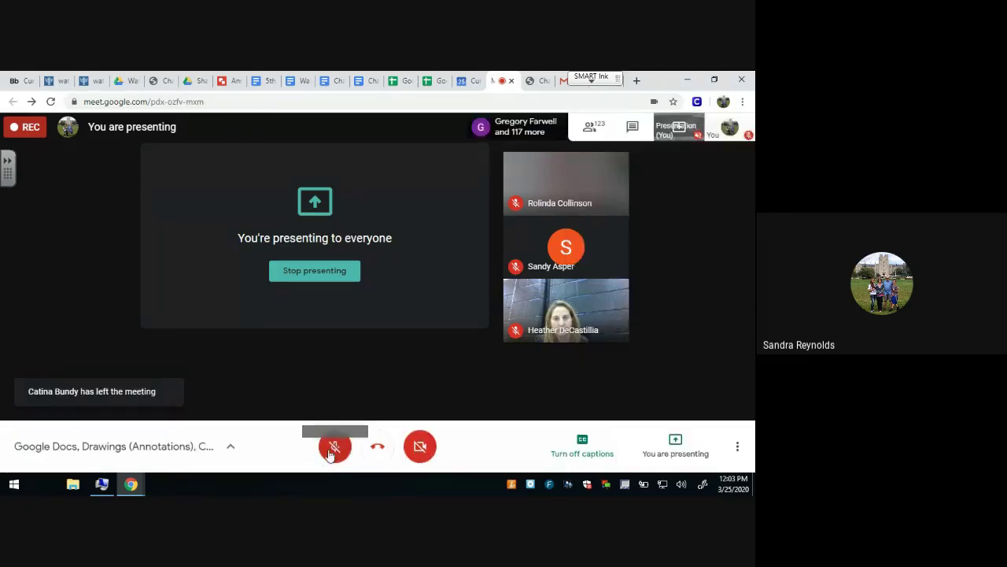
{"action": "left_click", "coordinate": [421, 446]}
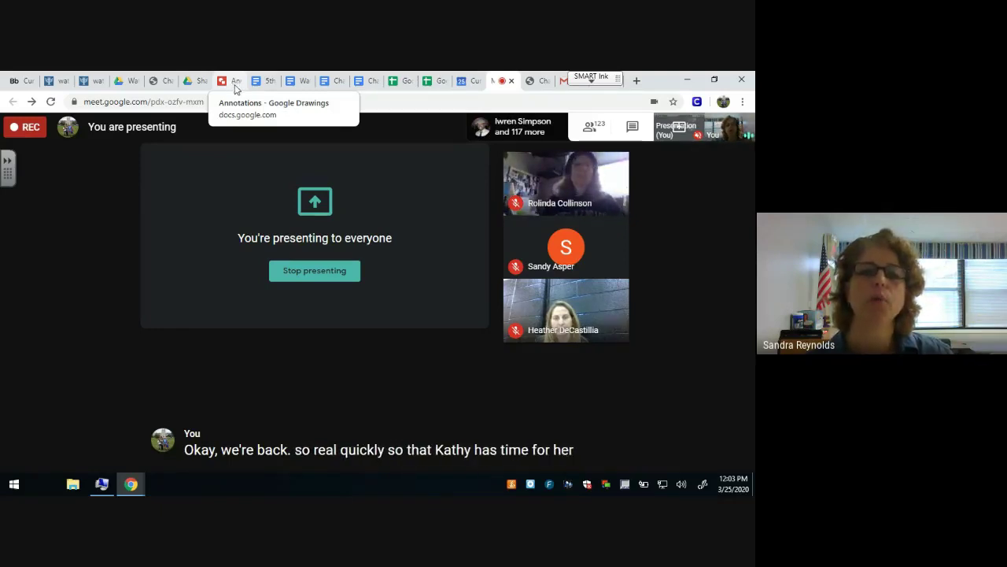
Step: Create a new blank Google Drawing via Drive's New > More menu
{"action": "left_click", "coordinate": [190, 82]}
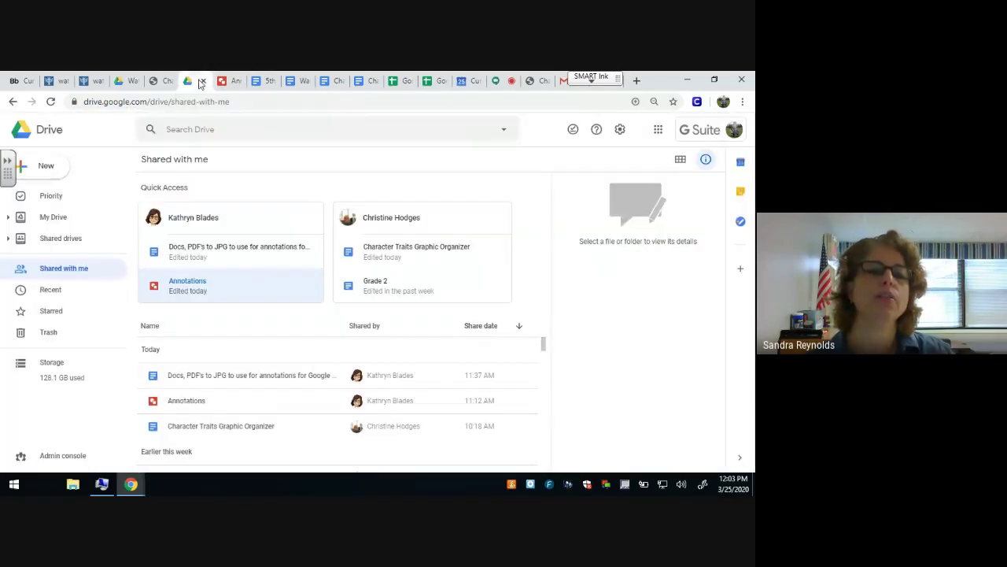
{"action": "left_click", "coordinate": [48, 169]}
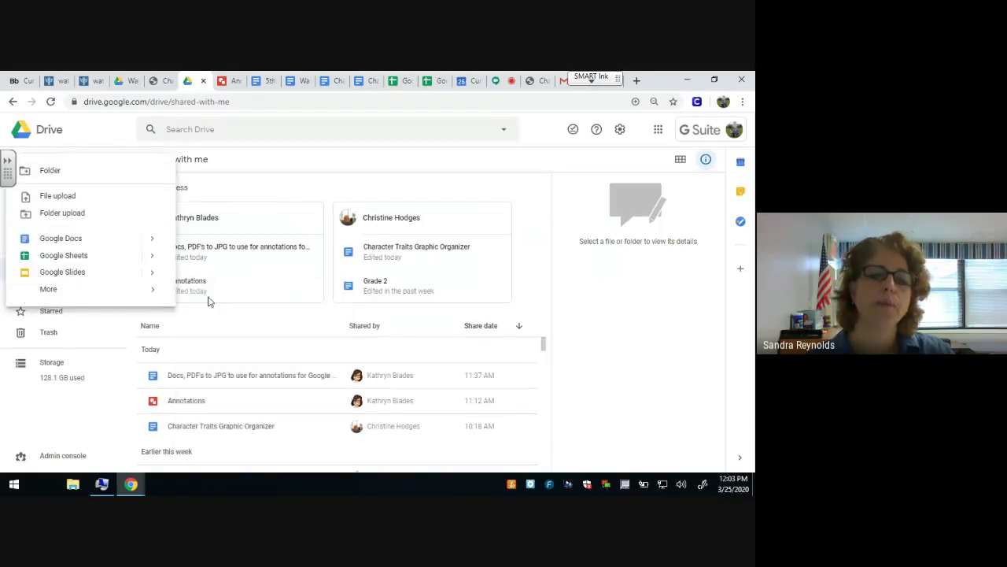
{"action": "mouse_move", "coordinate": [154, 296]}
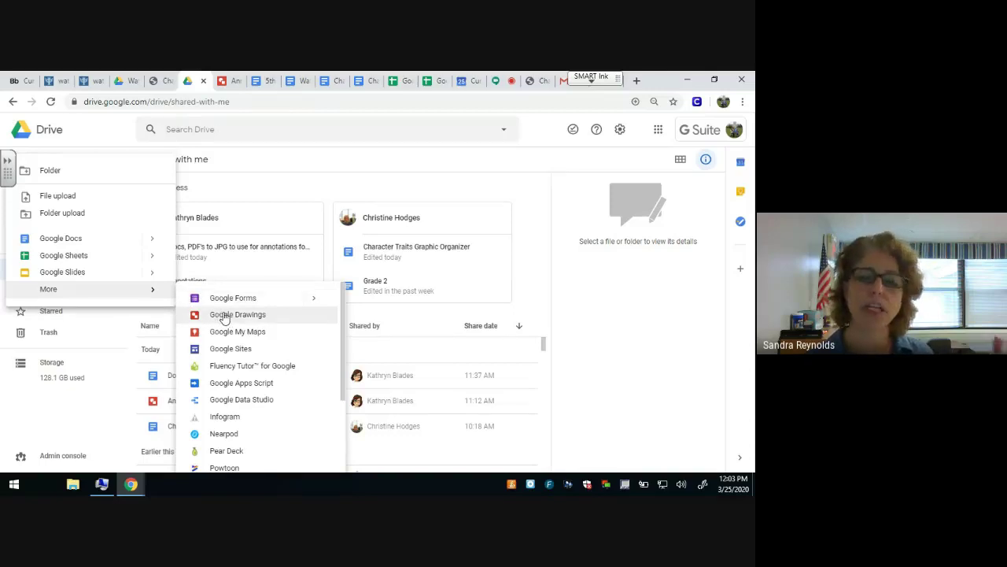
{"action": "left_click", "coordinate": [225, 316]}
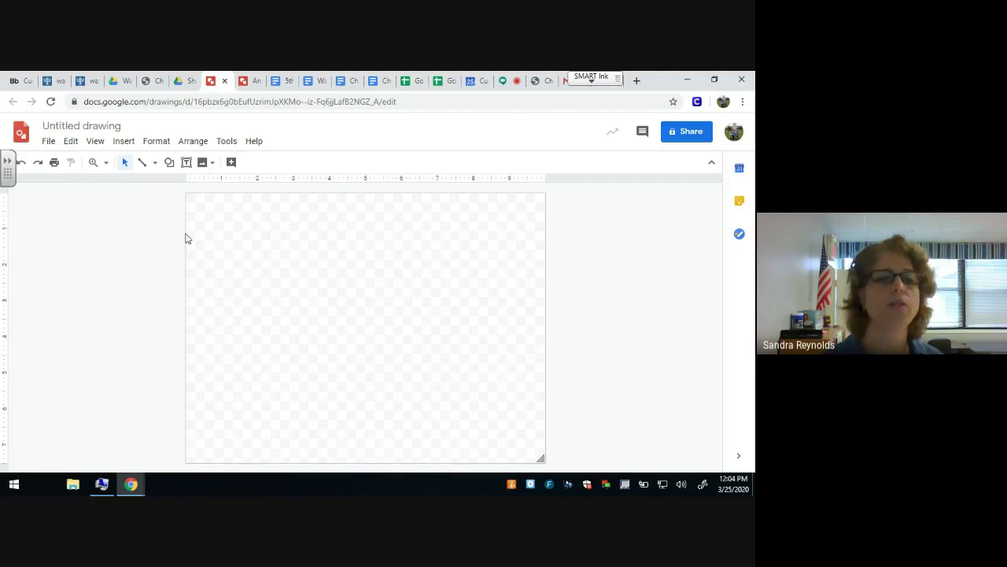
Step: Show the File > Download format options, including JPEG image (.jpg)
{"action": "left_click", "coordinate": [48, 142]}
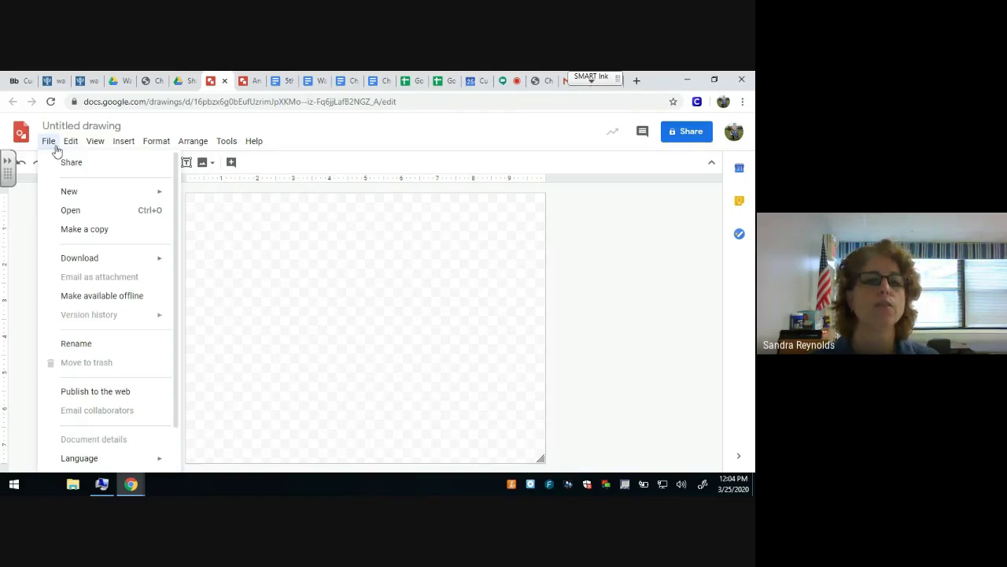
{"action": "mouse_move", "coordinate": [66, 193]}
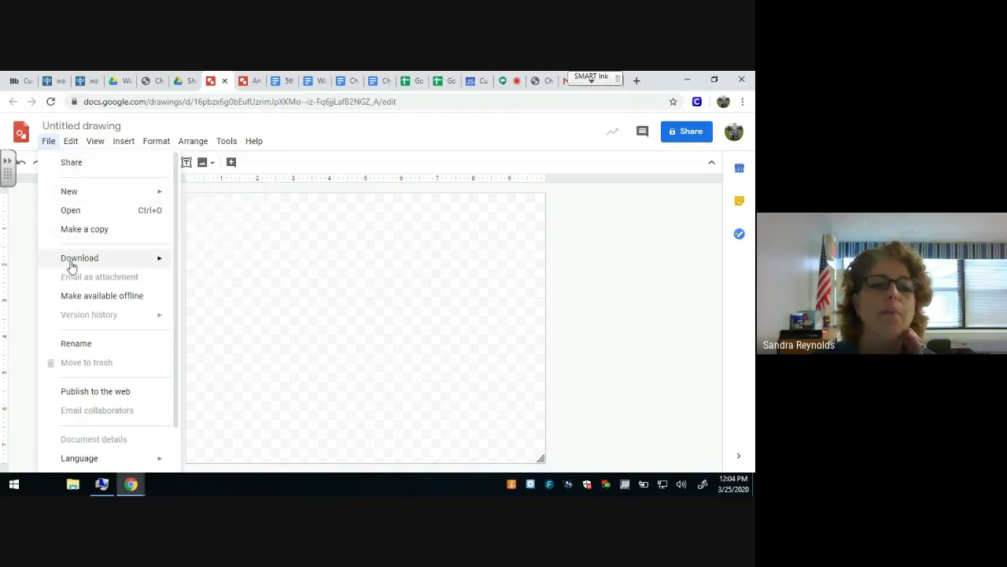
{"action": "mouse_move", "coordinate": [70, 264]}
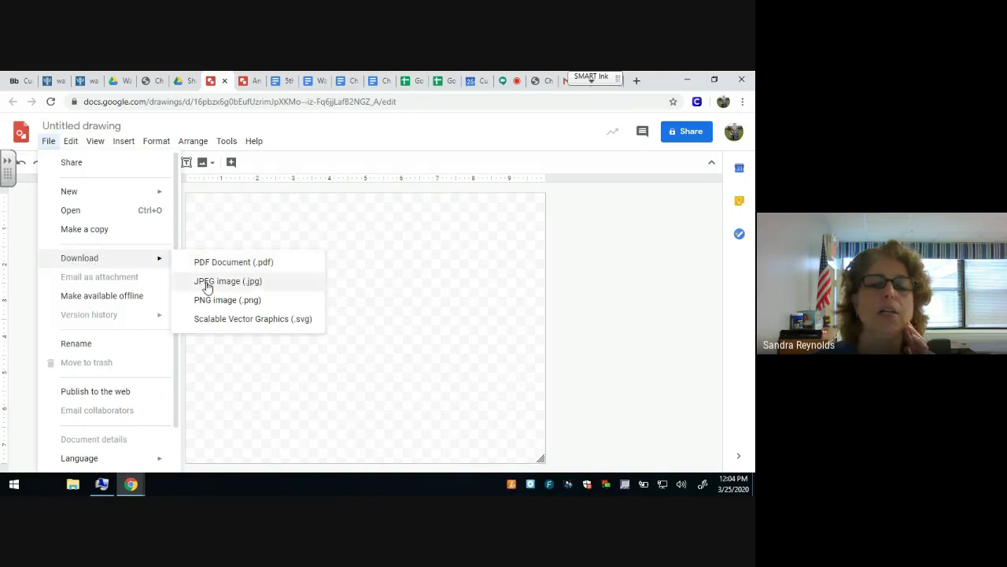
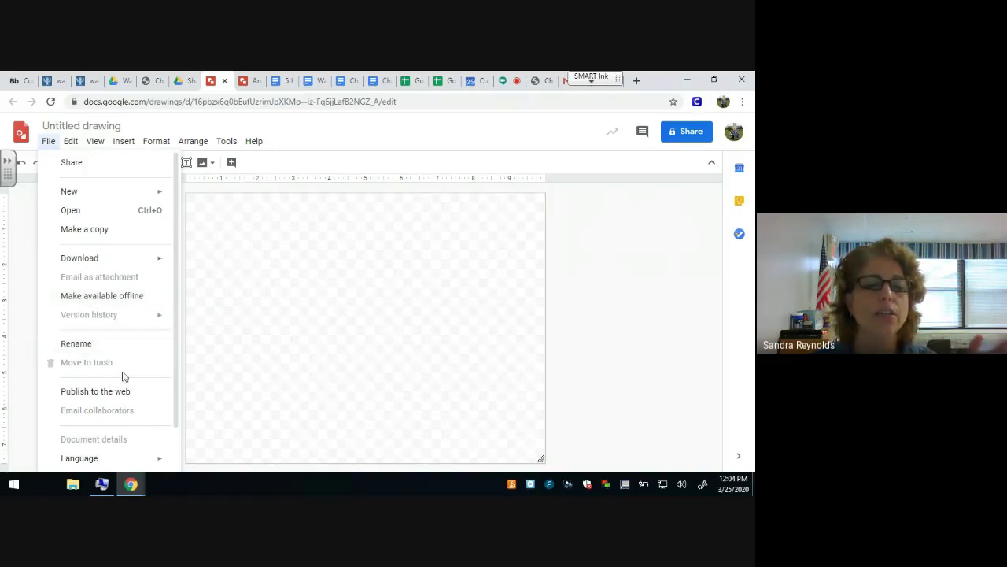
Step: Set a custom portrait page size of 8.5 × 11 inches in Page setup
{"action": "scroll", "coordinate": [122, 370], "scroll_direction": "down", "scroll_amount": 2}
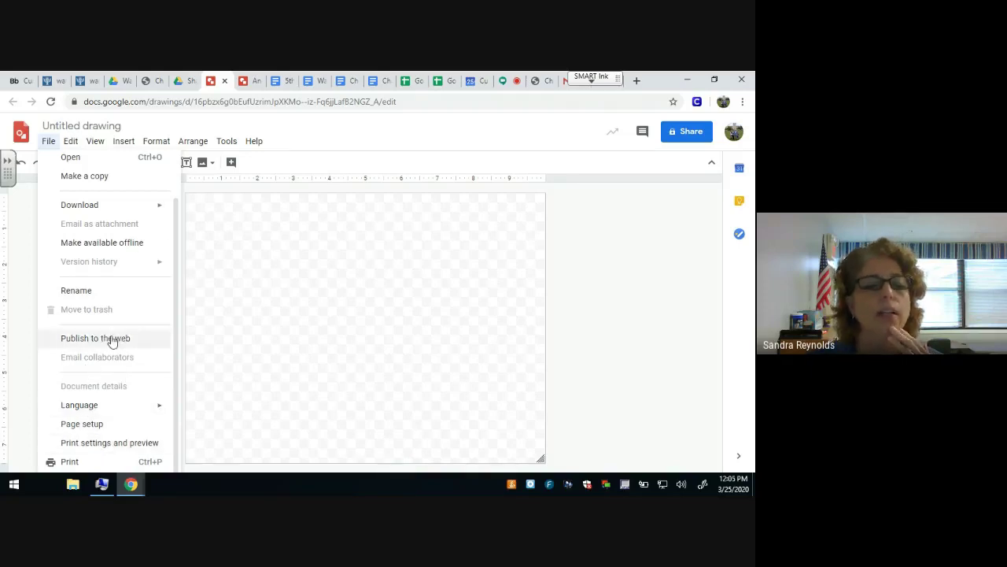
{"action": "left_click", "coordinate": [86, 422]}
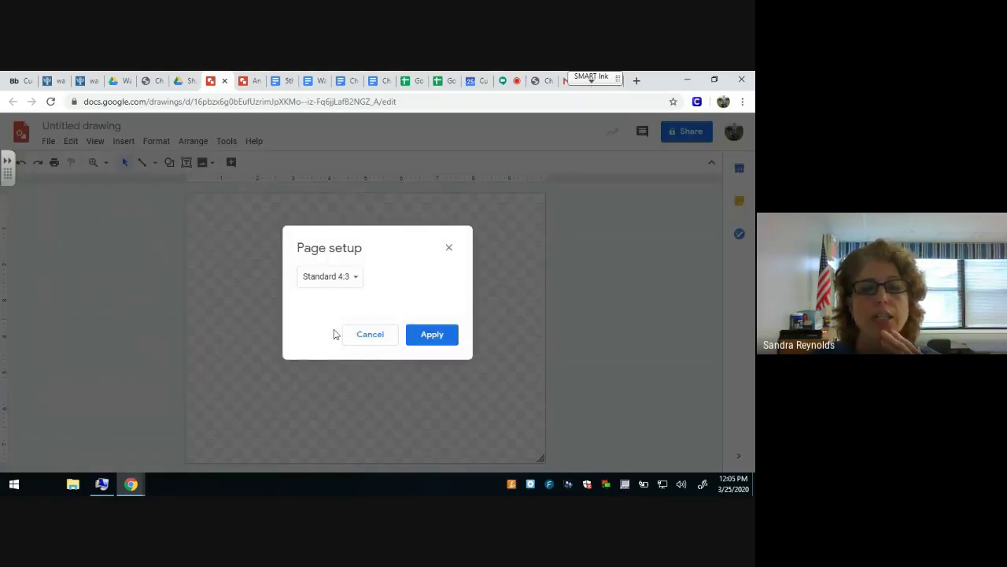
{"action": "left_click", "coordinate": [331, 277]}
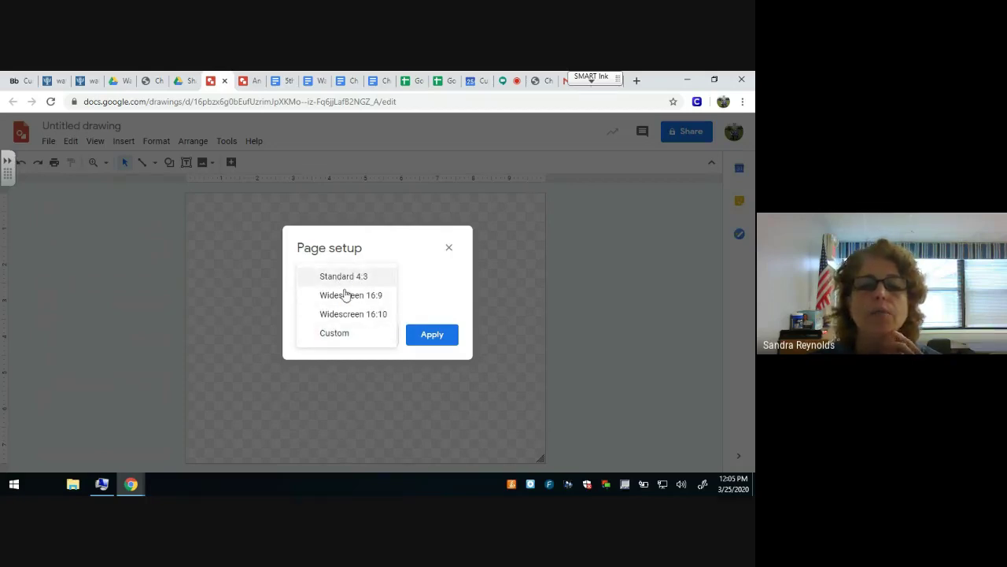
{"action": "left_click", "coordinate": [338, 336]}
{"action": "left_click_drag", "start_coordinate": [323, 307], "coordinate": [297, 304]}
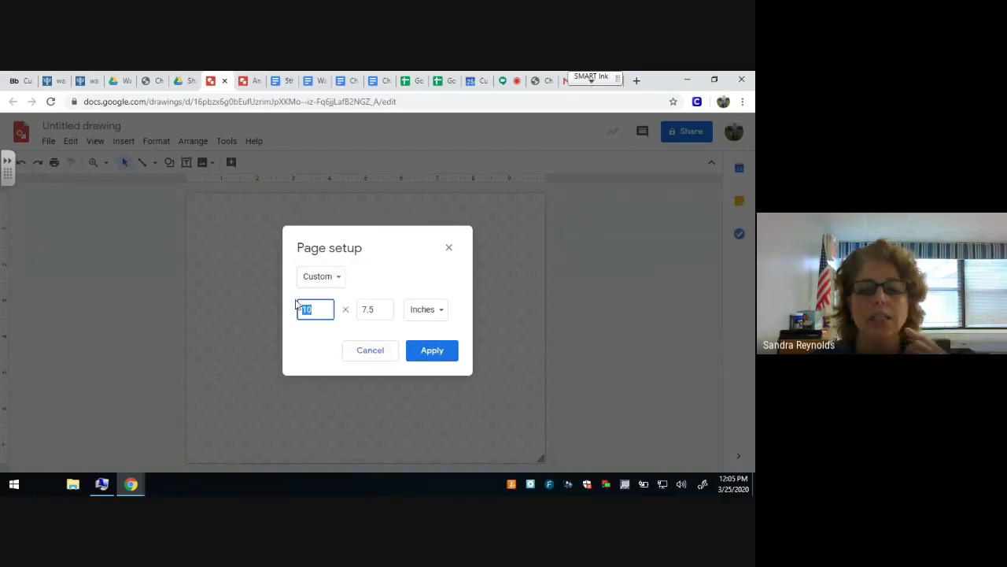
{"action": "type", "text": "8"}
{"action": "key", "text": "Tab"}
{"action": "type", "text": "11"}
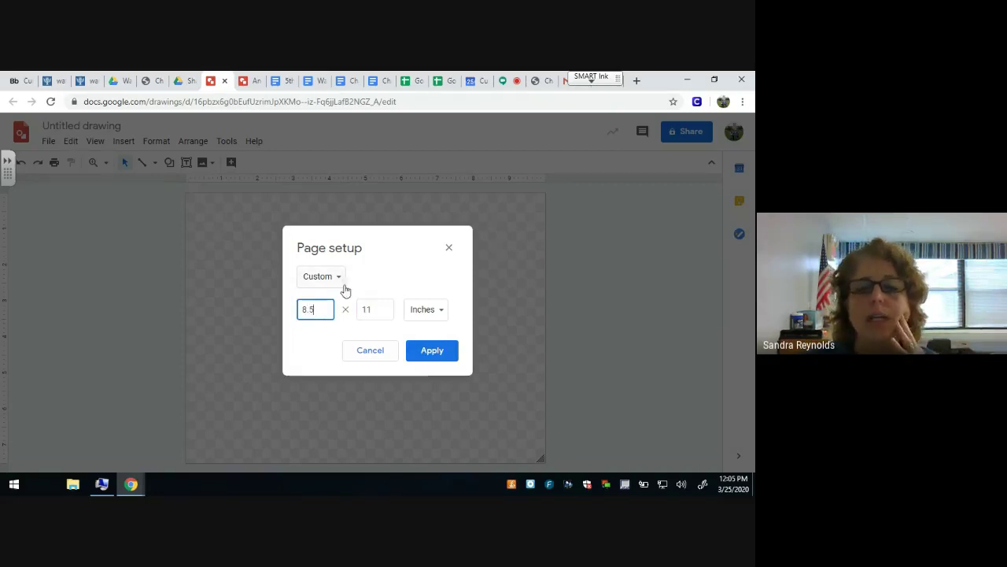
{"action": "left_click", "coordinate": [431, 351]}
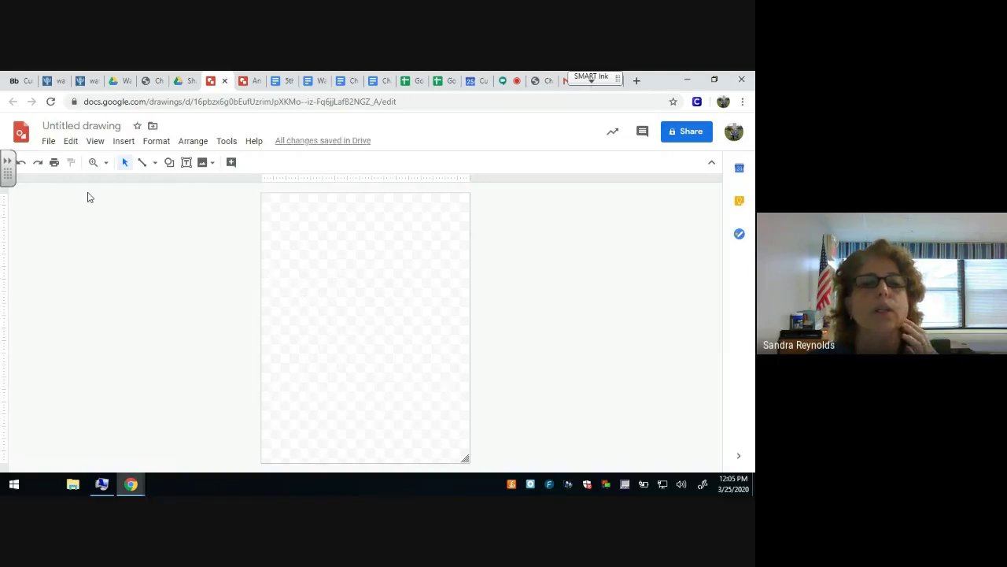
Step: Search the web for 'buses' images and drag the yellow school bus photo onto the page
{"action": "left_click", "coordinate": [72, 144]}
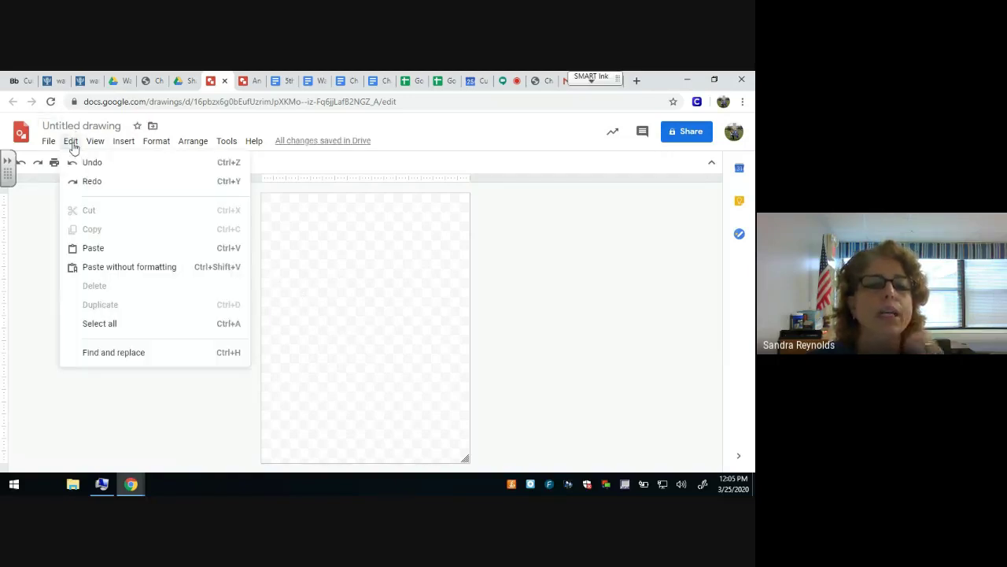
{"action": "mouse_move", "coordinate": [121, 148]}
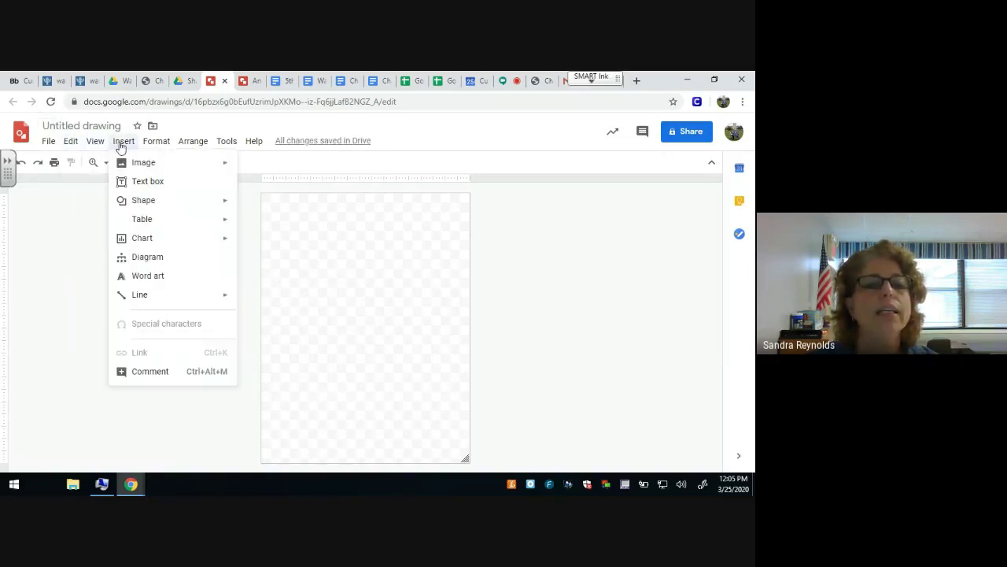
{"action": "mouse_move", "coordinate": [194, 169]}
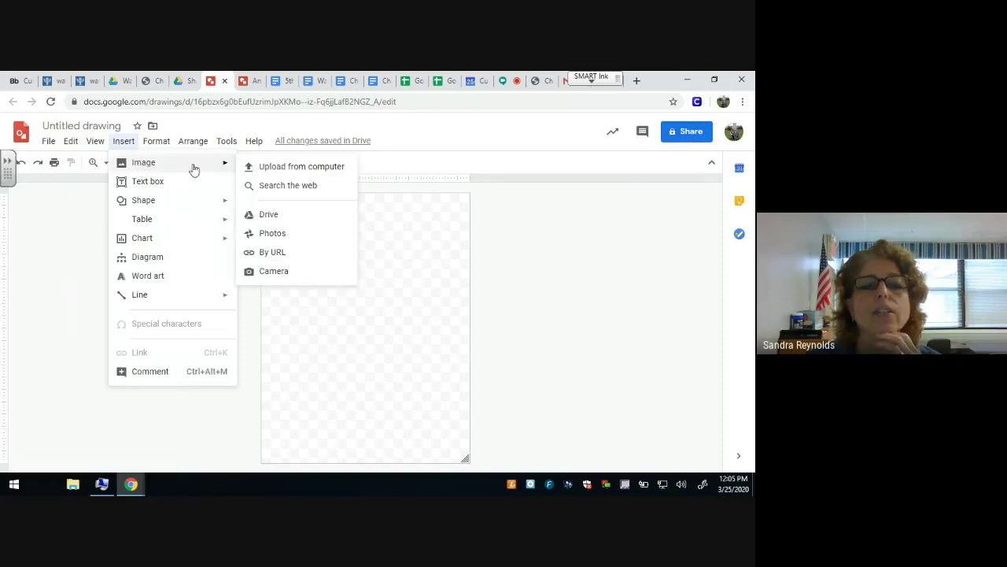
{"action": "left_click", "coordinate": [276, 186]}
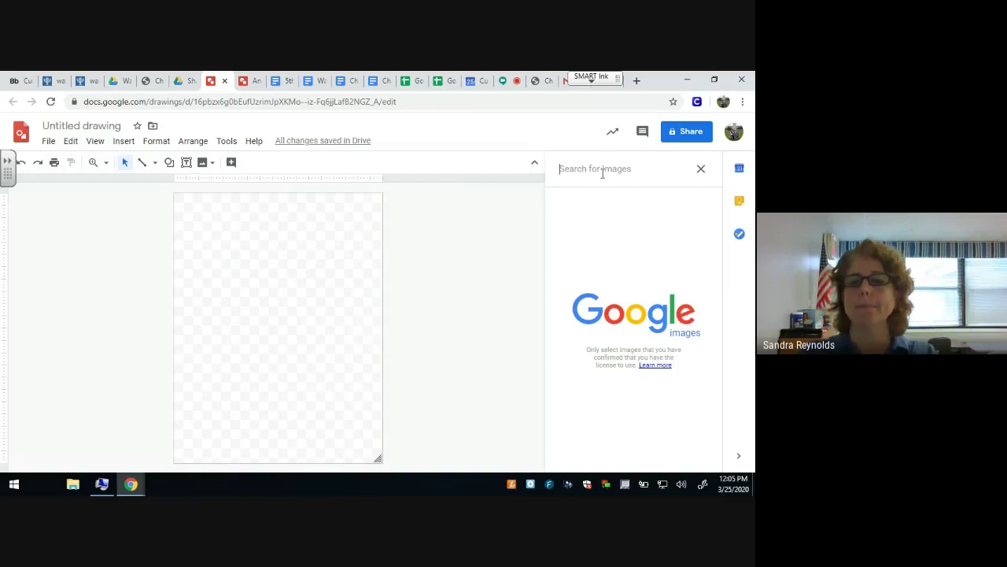
{"action": "type", "text": "bus"}
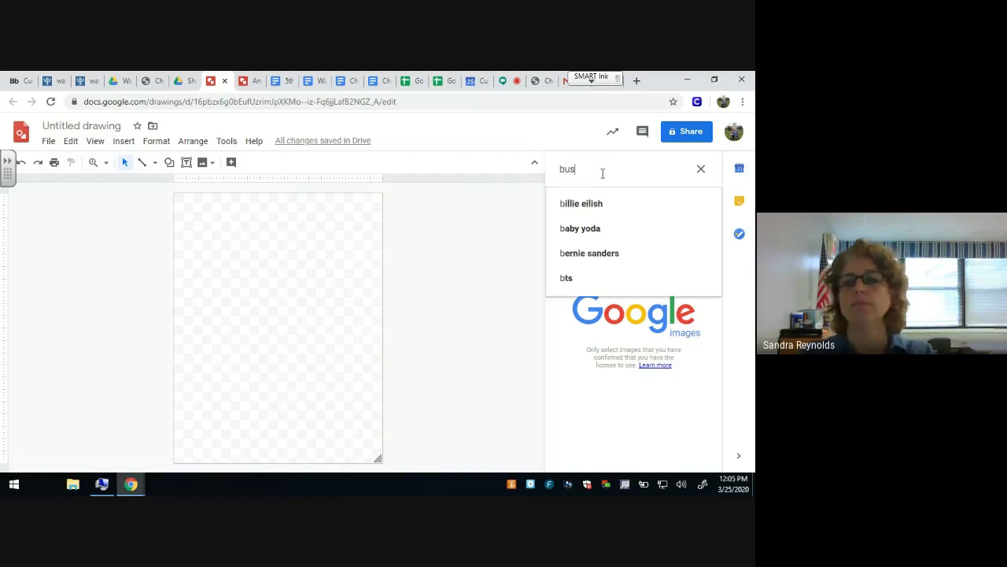
{"action": "key", "text": "BackSpace"}
{"action": "key", "text": "BackSpace"}
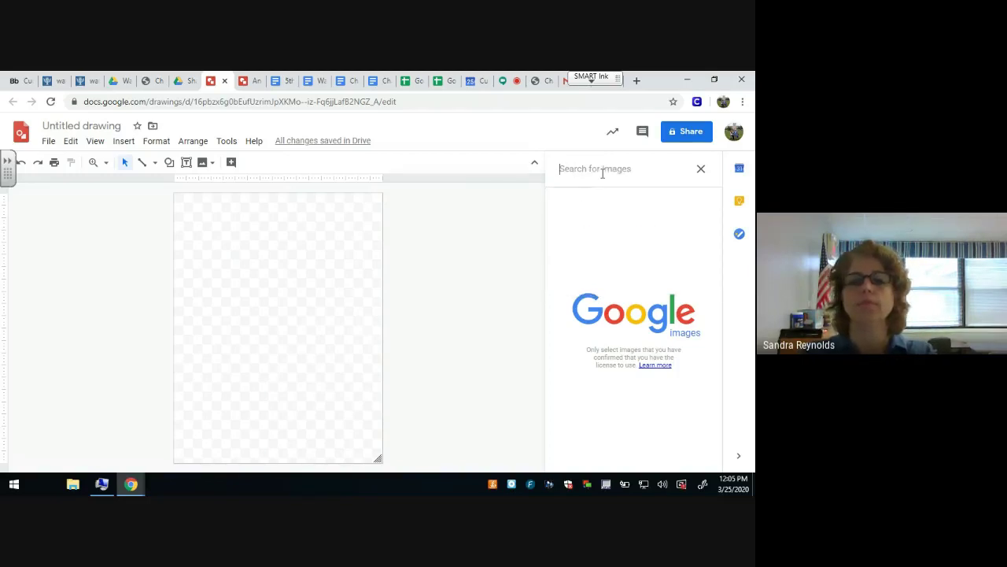
{"action": "type", "text": "bus"}
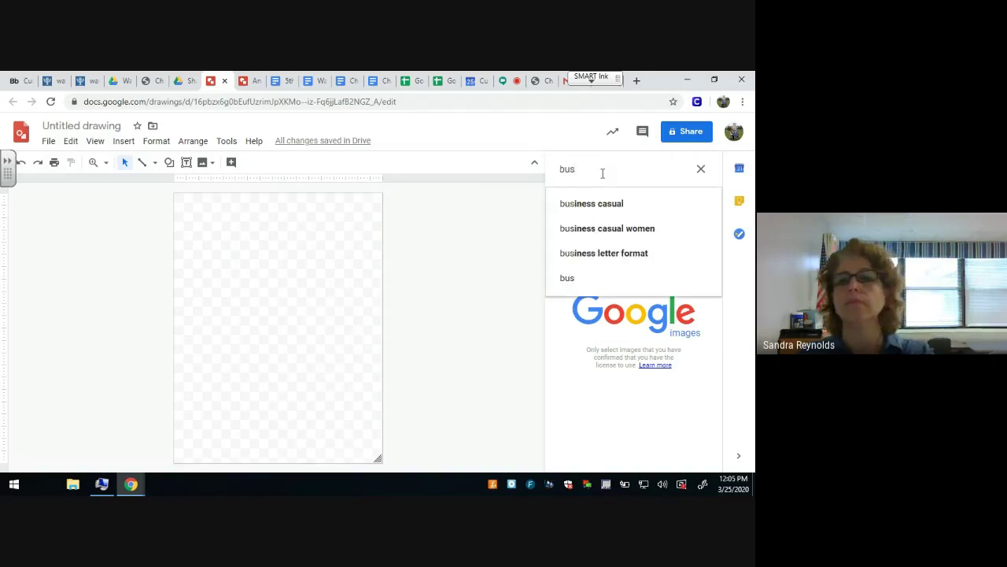
{"action": "type", "text": "es"}
{"action": "key", "text": "Return"}
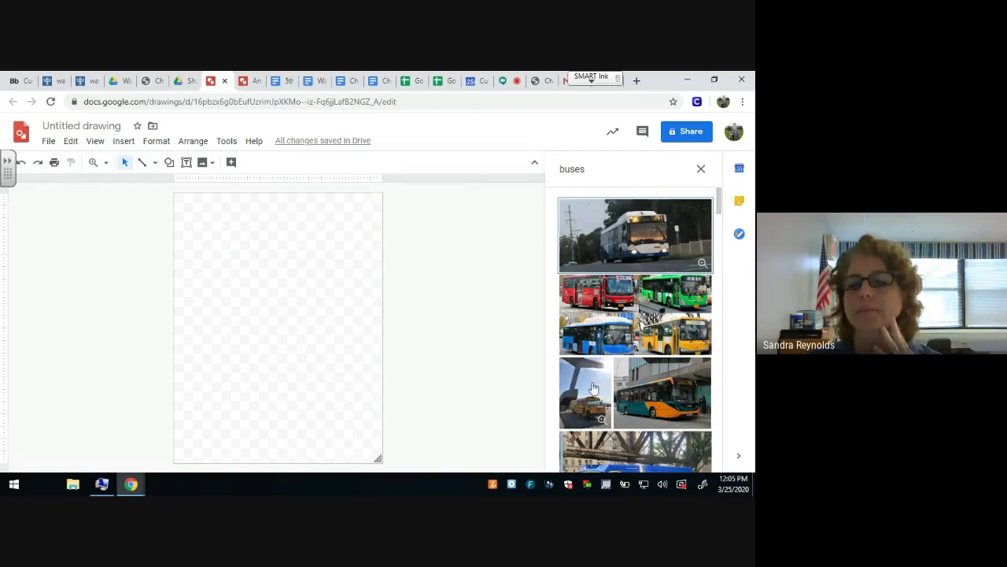
{"action": "left_click_drag", "start_coordinate": [594, 388], "coordinate": [261, 265]}
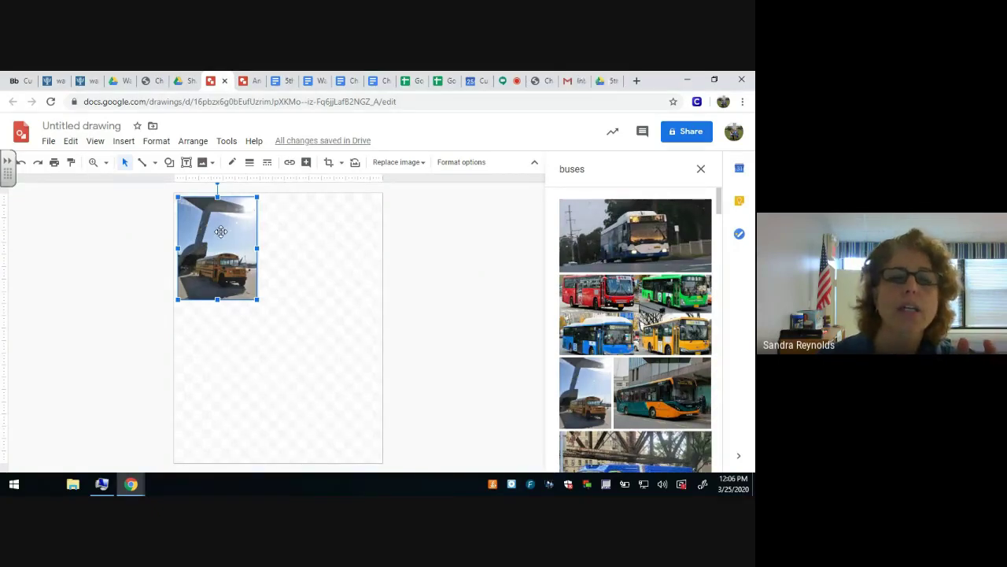
Step: Move the bus photo to the page middle, undoing trial resizes and rotation
{"action": "left_click_drag", "start_coordinate": [225, 237], "coordinate": [281, 240]}
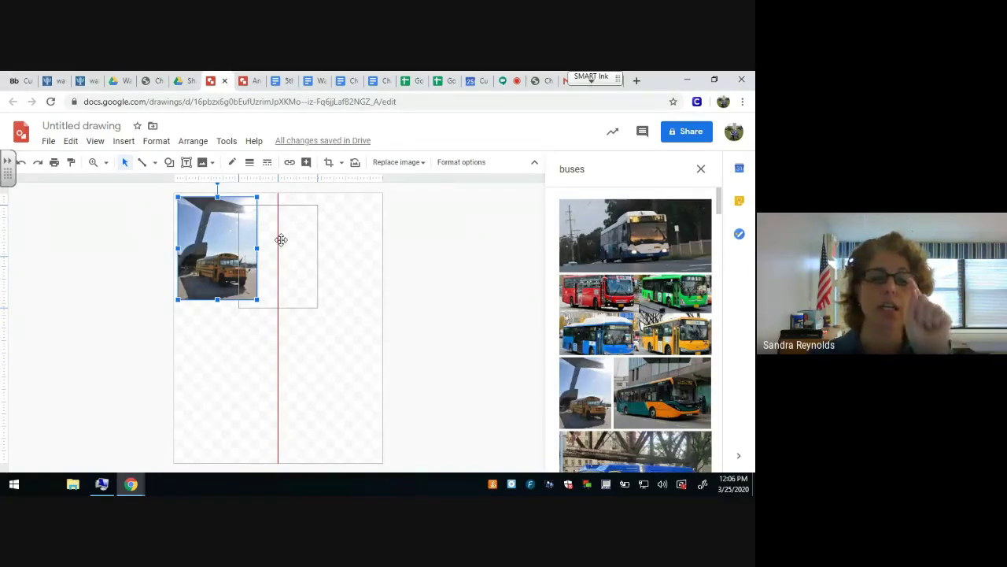
{"action": "left_click_drag", "start_coordinate": [281, 240], "coordinate": [280, 310]}
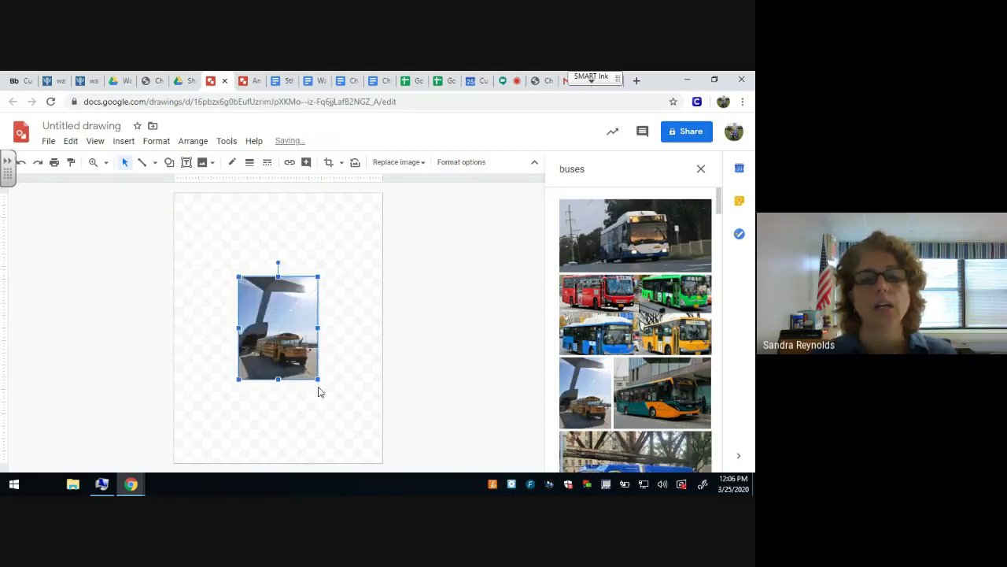
{"action": "left_click_drag", "start_coordinate": [319, 381], "coordinate": [278, 332]}
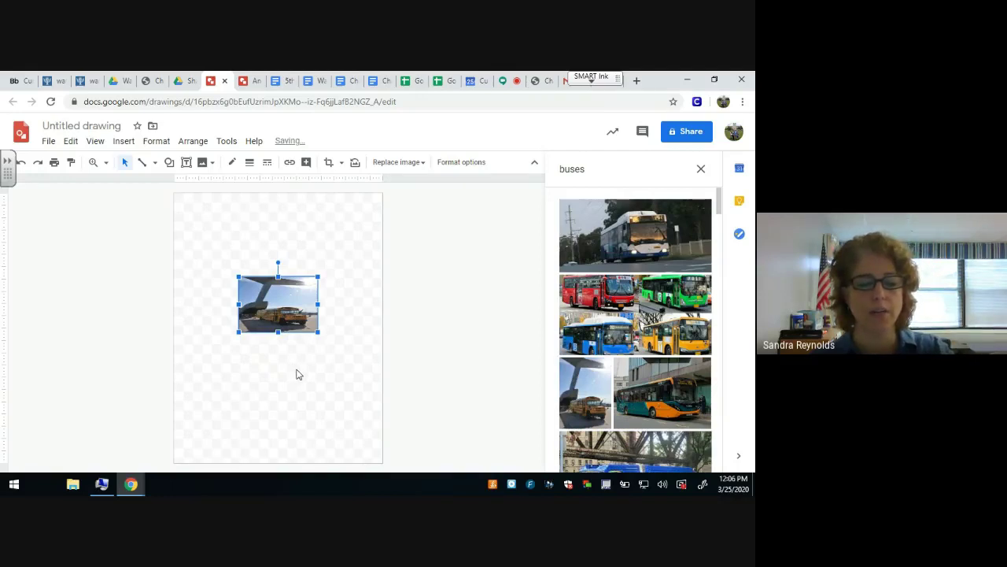
{"action": "key", "text": "ctrl+z"}
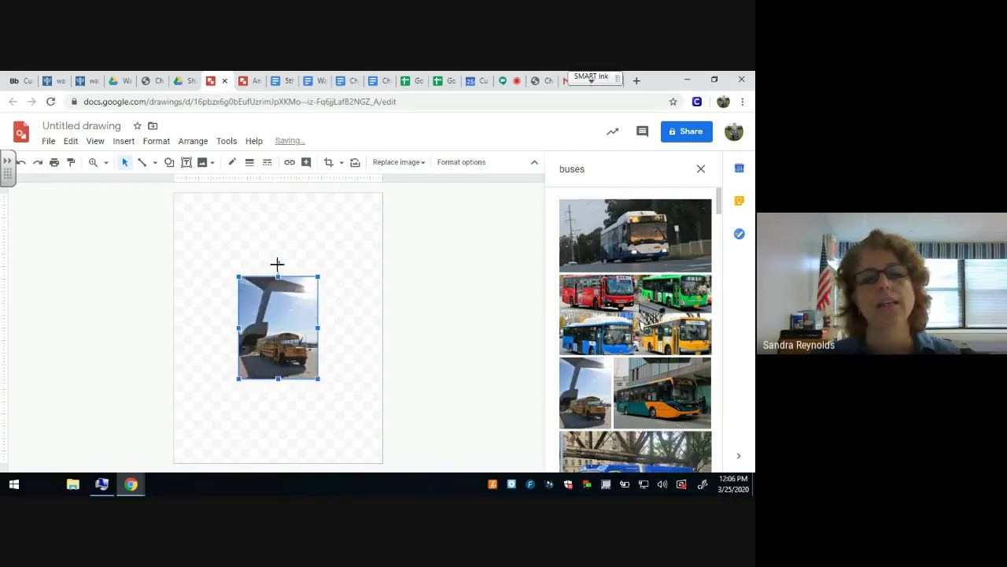
{"action": "left_click_drag", "start_coordinate": [278, 262], "coordinate": [276, 381]}
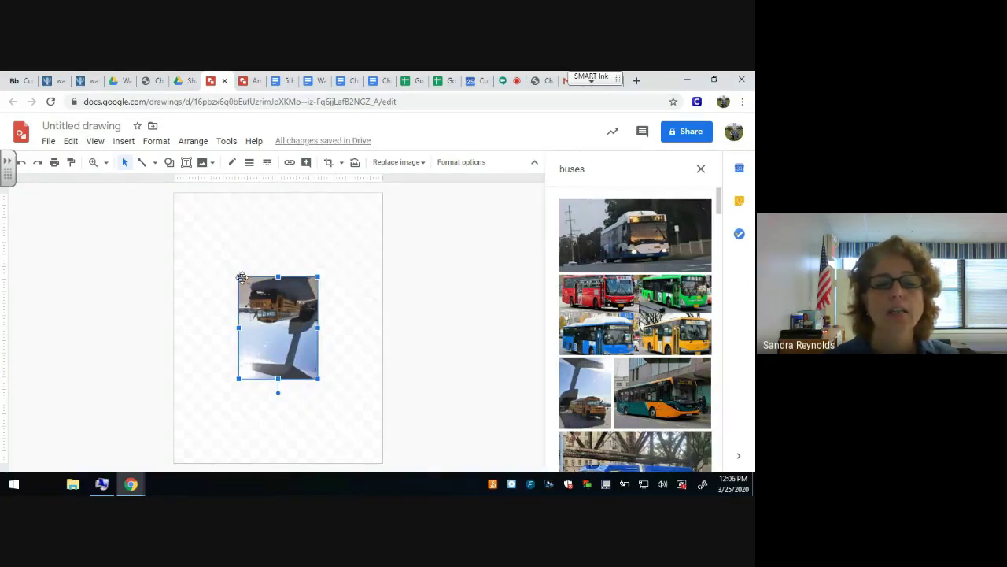
{"action": "left_click_drag", "start_coordinate": [239, 276], "coordinate": [213, 243]}
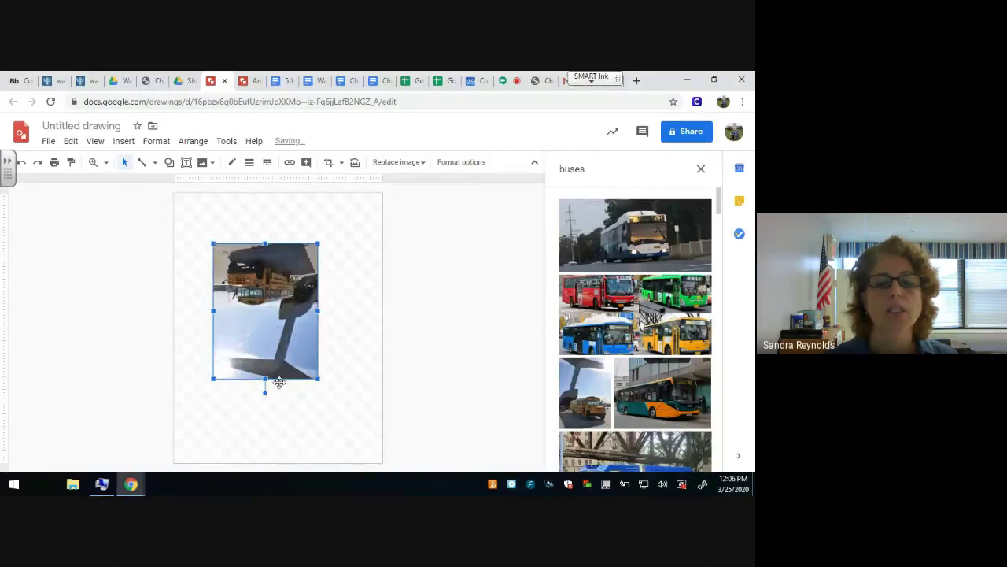
{"action": "key", "text": "ctrl+z"}
{"action": "key", "text": "ctrl+z"}
{"action": "key", "text": "ctrl+z"}
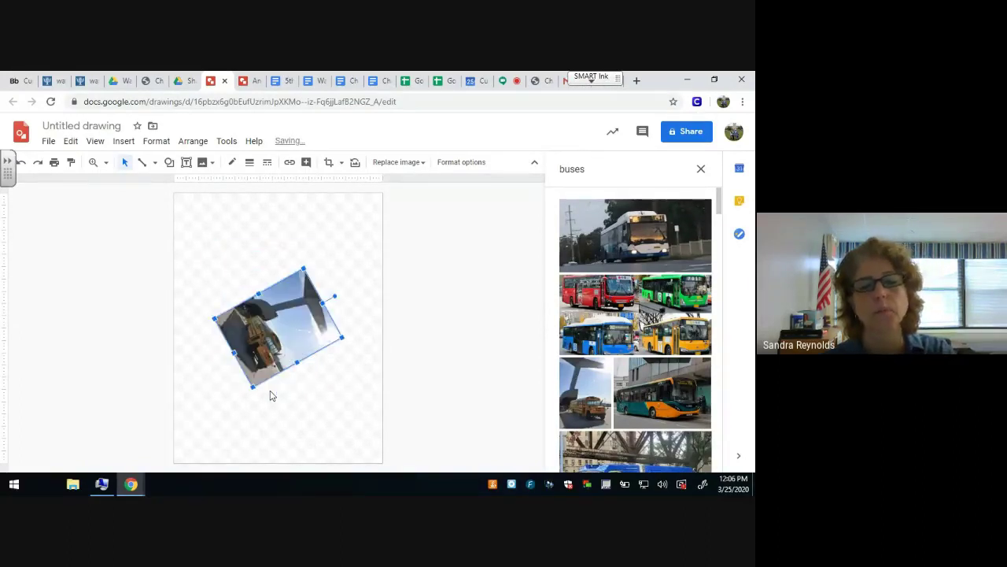
Step: Draw a text box above the photo reading 'We appreciate our bus drivers' and select its text
{"action": "left_click", "coordinate": [123, 141]}
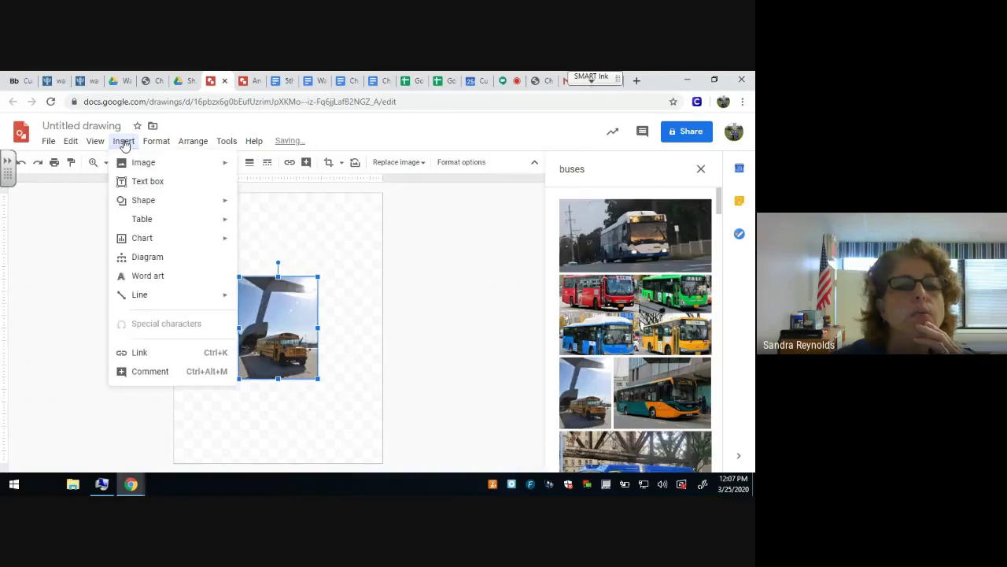
{"action": "left_click", "coordinate": [148, 188]}
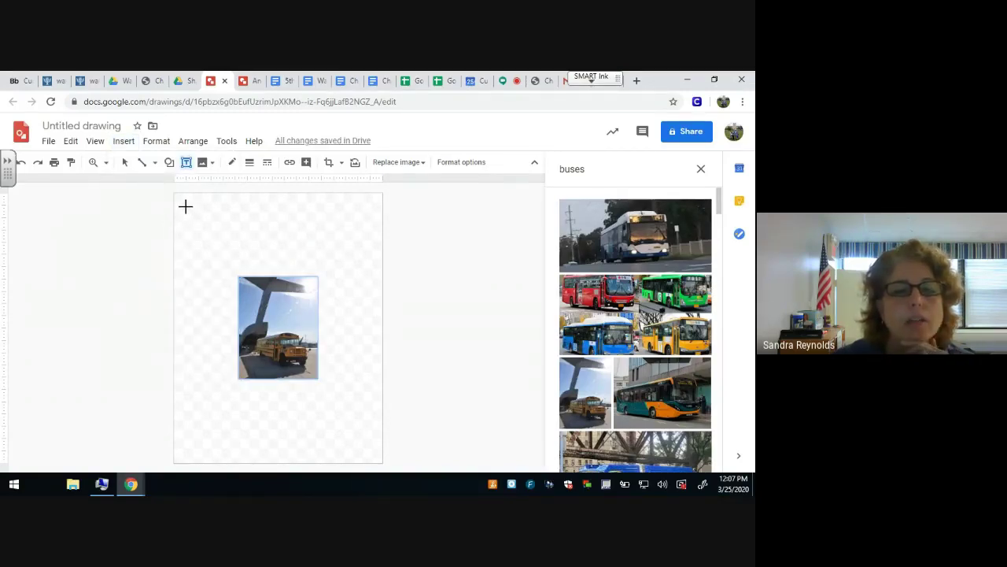
{"action": "left_click_drag", "start_coordinate": [186, 205], "coordinate": [297, 271]}
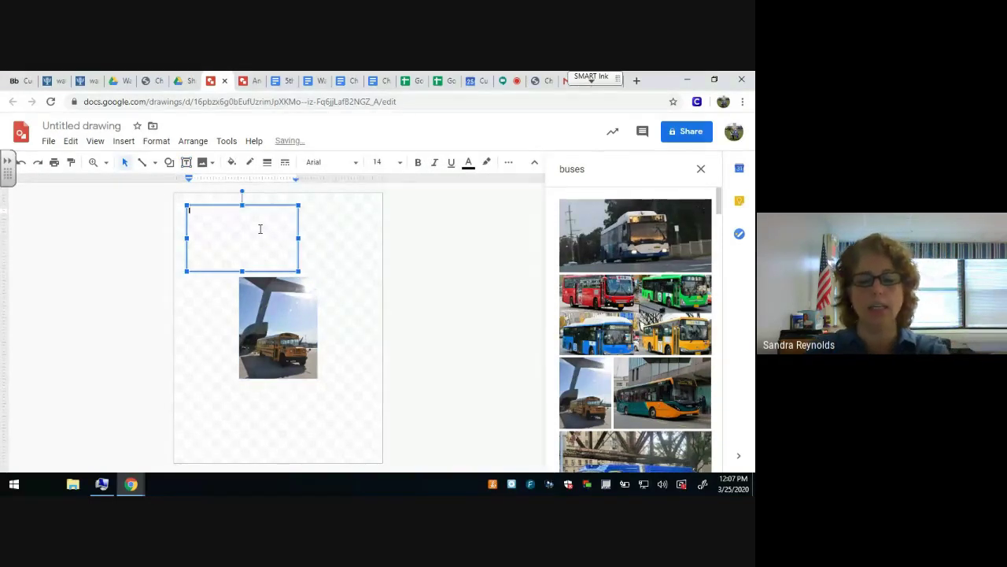
{"action": "type", "text": "T"}
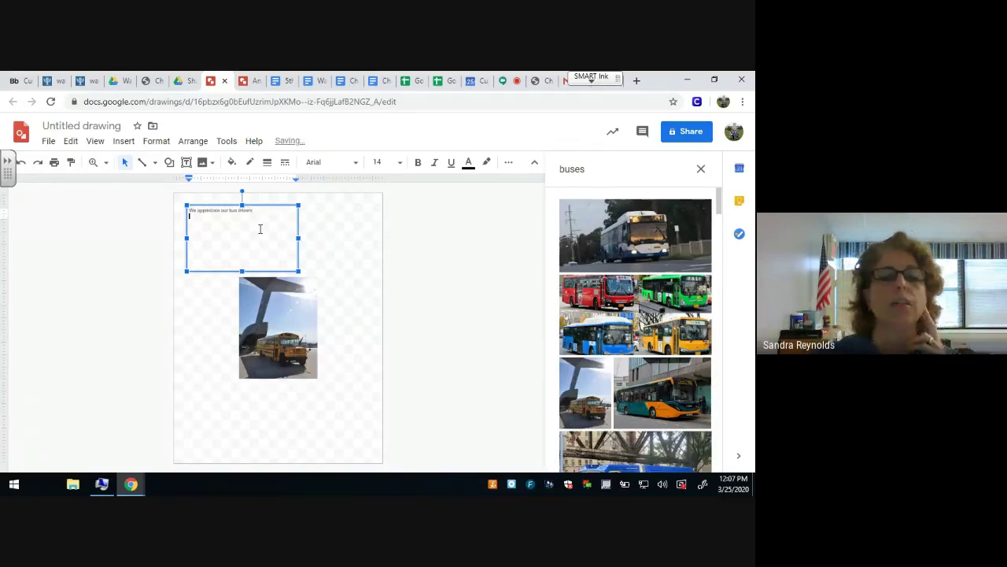
{"action": "left_click_drag", "start_coordinate": [255, 209], "coordinate": [194, 210]}
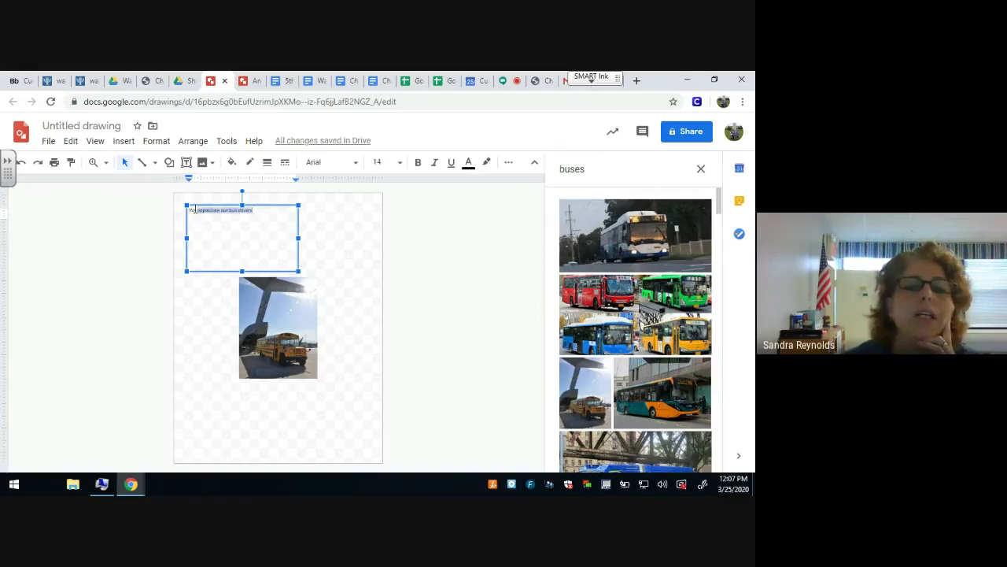
Step: Format the title as 24 pt black Impact with a yellow highlight
{"action": "left_click", "coordinate": [344, 162]}
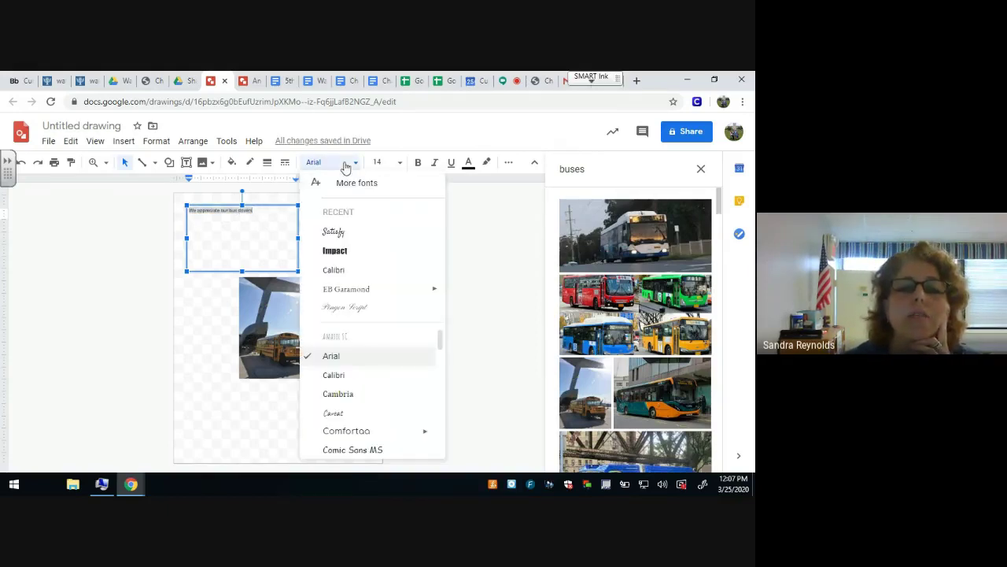
{"action": "left_click", "coordinate": [335, 250]}
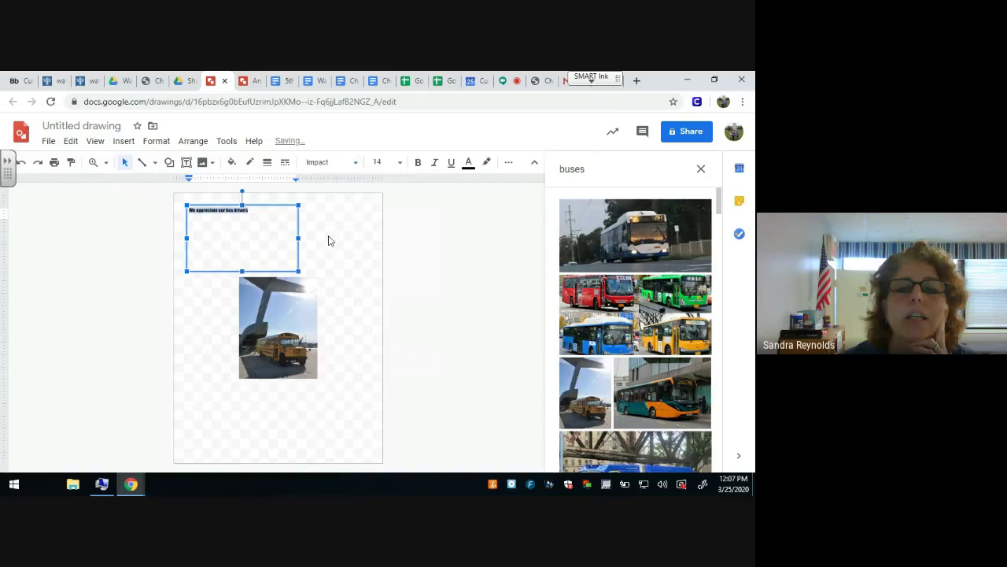
{"action": "left_click", "coordinate": [399, 163]}
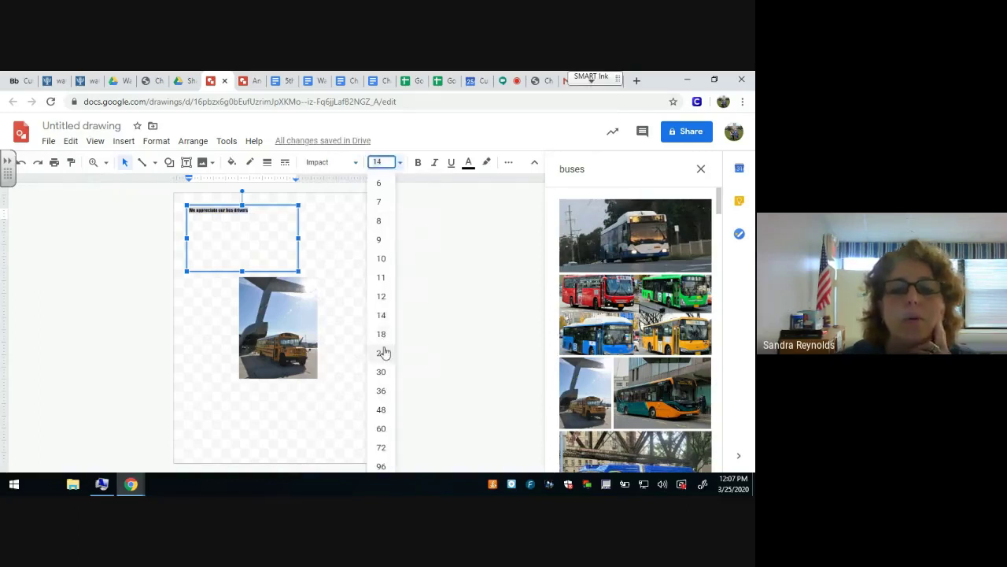
{"action": "left_click", "coordinate": [381, 353]}
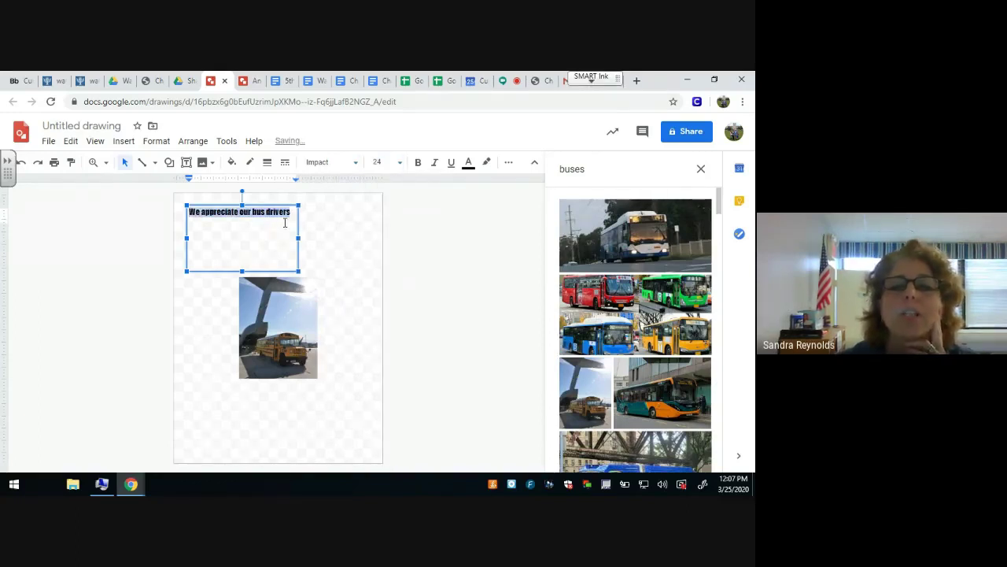
{"action": "left_click", "coordinate": [468, 163]}
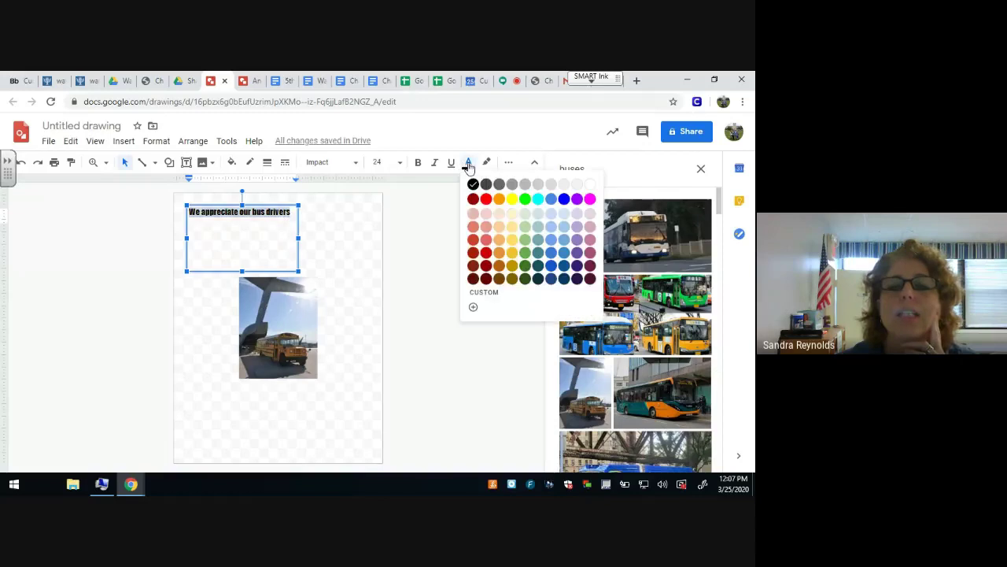
{"action": "left_click", "coordinate": [511, 200]}
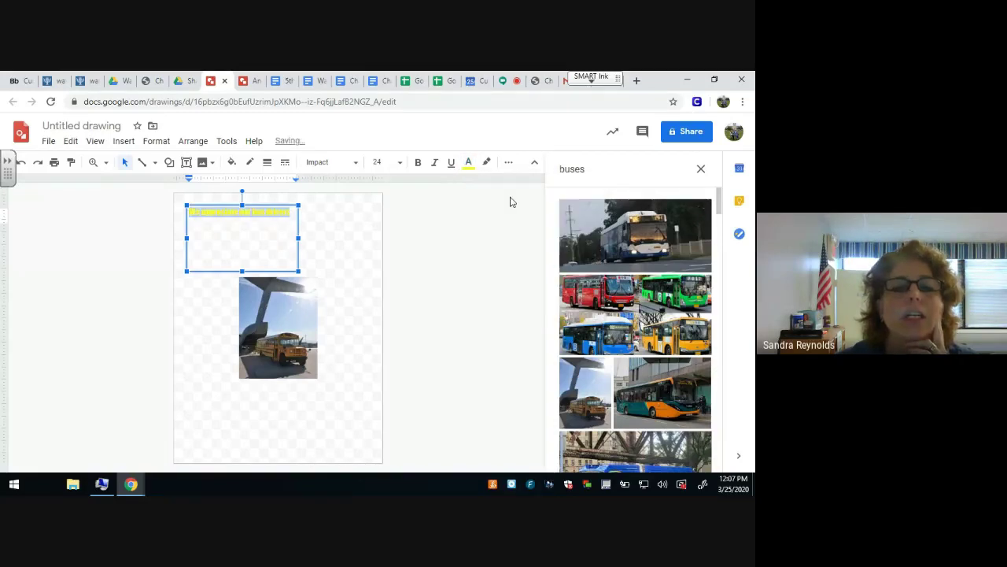
{"action": "left_click", "coordinate": [468, 164]}
{"action": "left_click", "coordinate": [475, 190]}
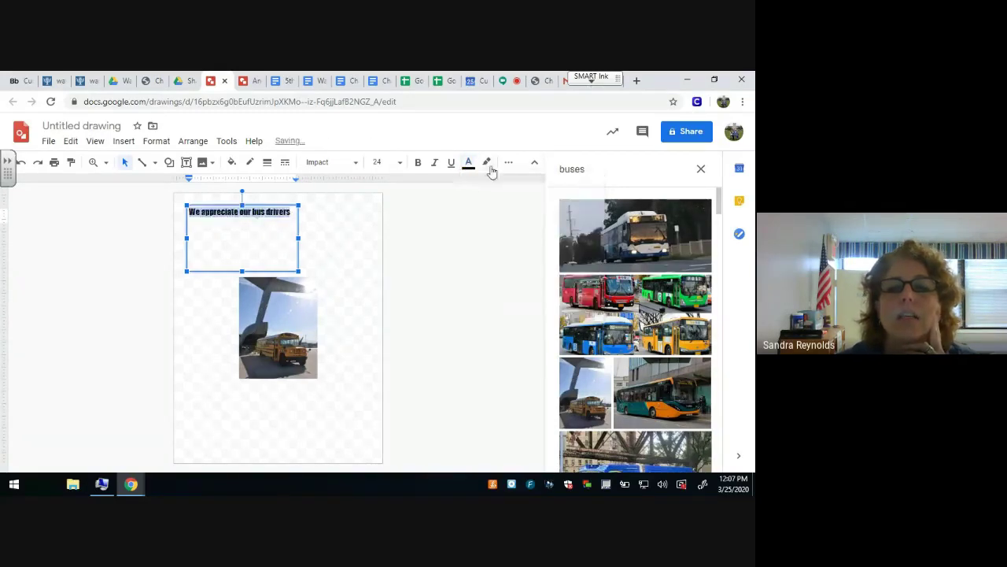
{"action": "left_click", "coordinate": [487, 165]}
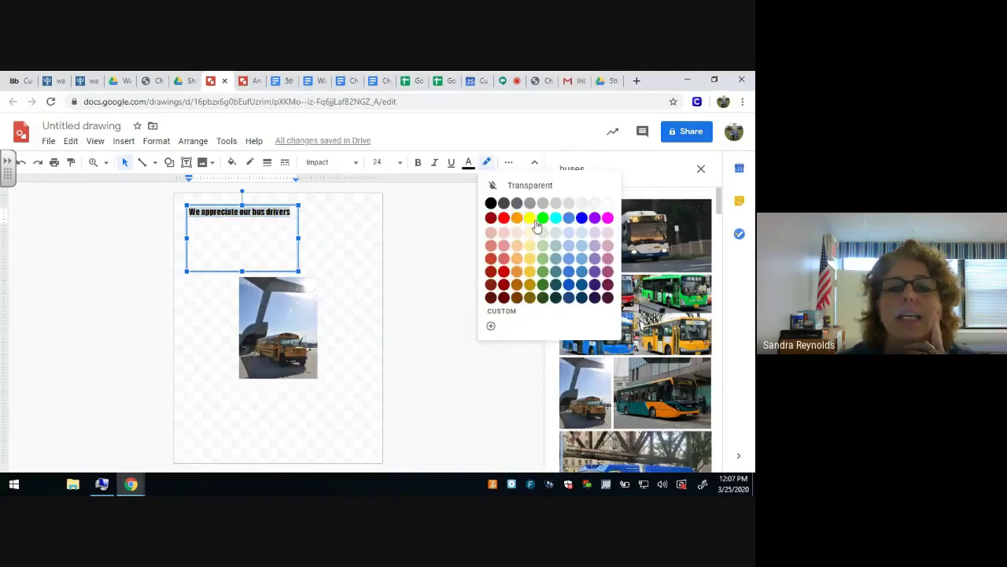
{"action": "left_click", "coordinate": [531, 224]}
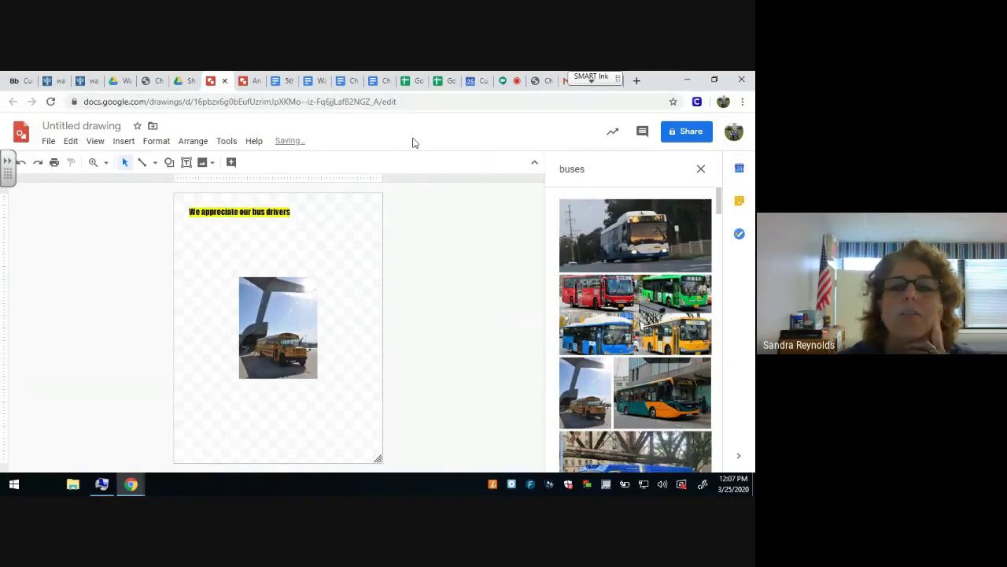
Step: Reselect the title, show more formatting options, and close the image search panel
{"action": "left_click", "coordinate": [234, 211]}
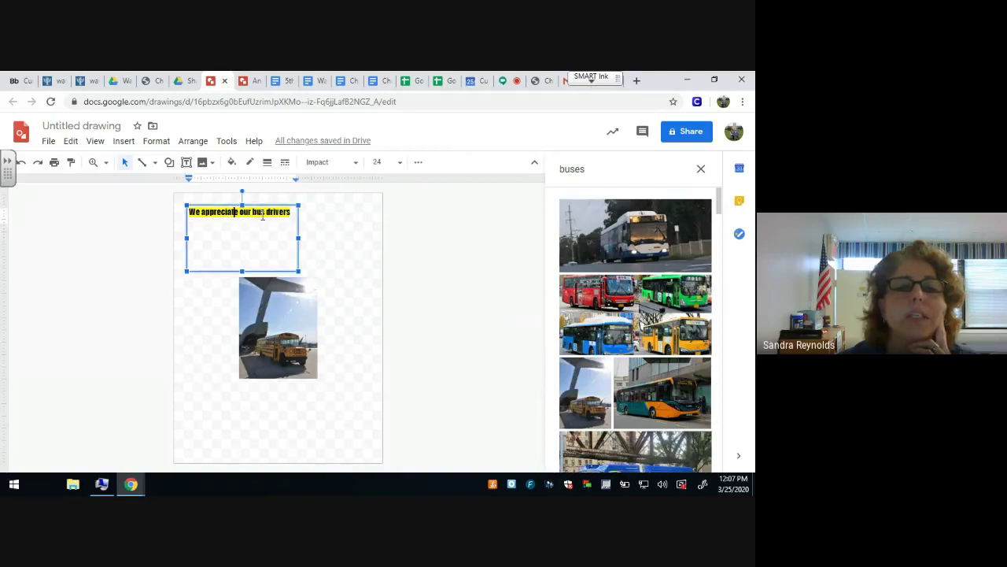
{"action": "left_click", "coordinate": [420, 164]}
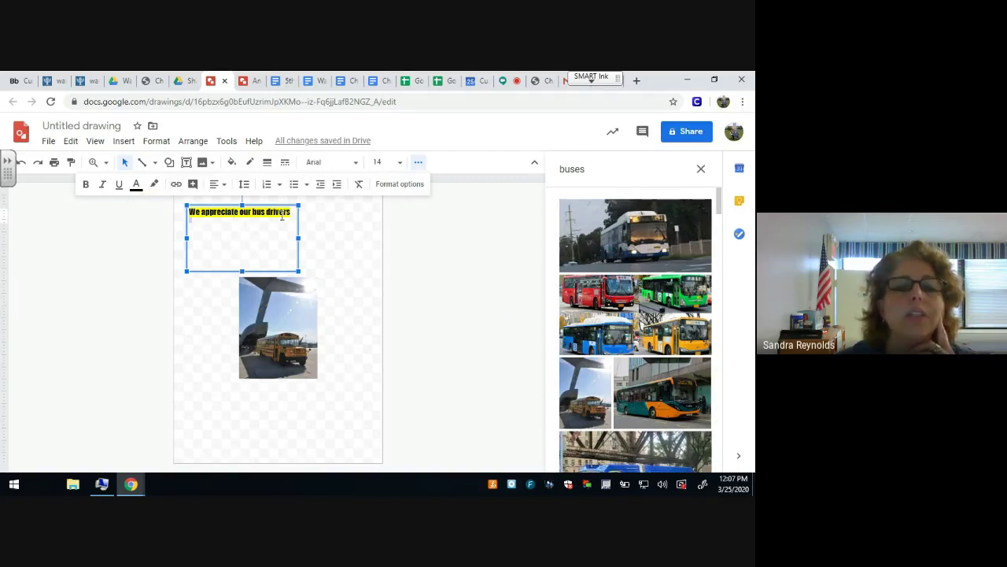
{"action": "key", "text": "End"}
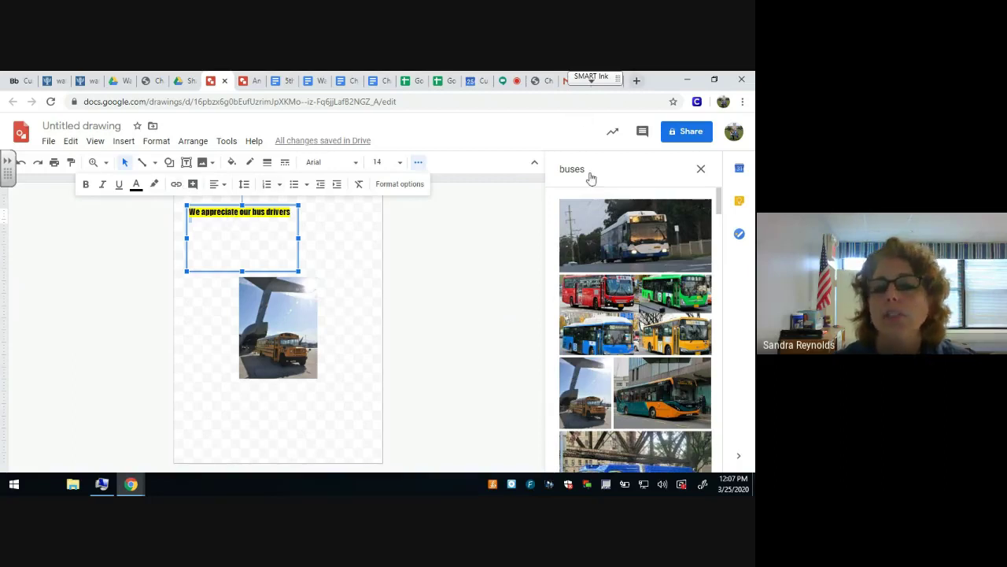
{"action": "left_click", "coordinate": [700, 169]}
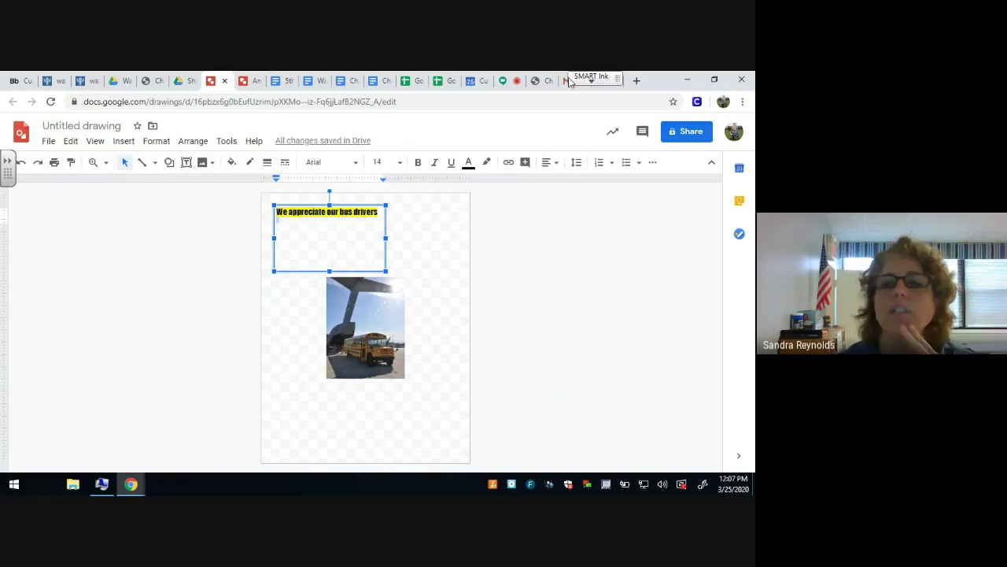
Step: In a new tab, search ncwiseowl and open Britannica School Elementary from NCWiseOwl
{"action": "left_click", "coordinate": [637, 81]}
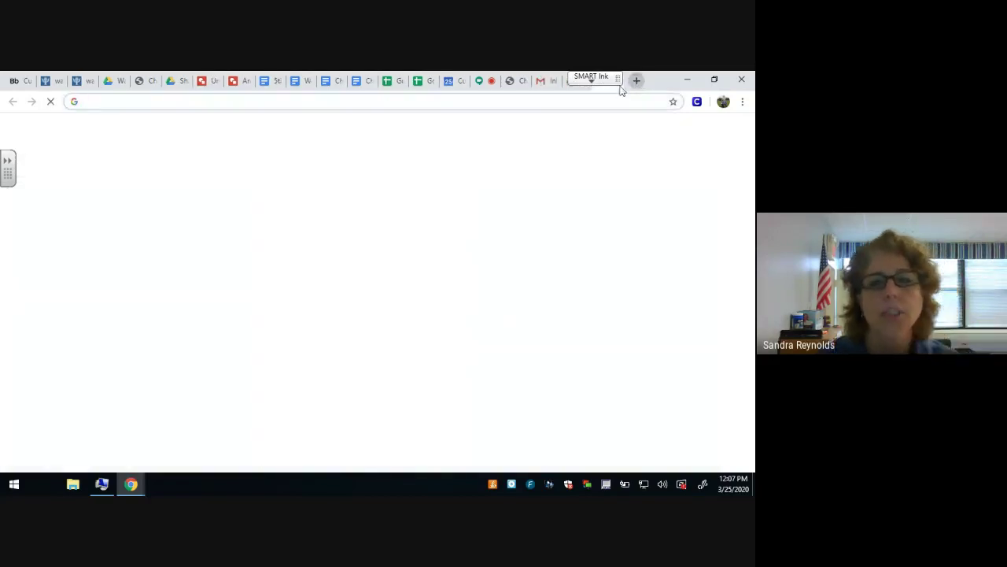
{"action": "type", "text": "nc"}
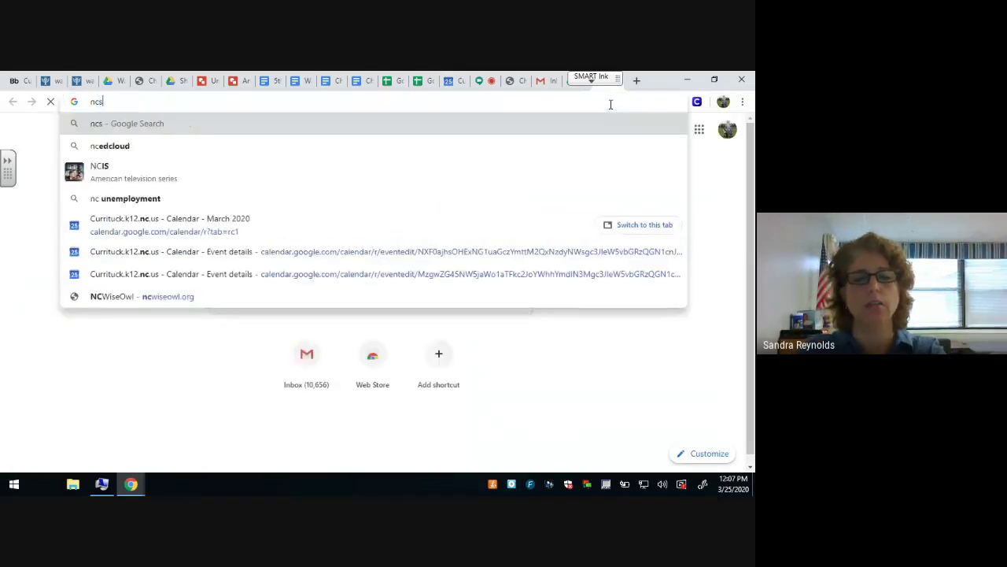
{"action": "type", "text": "wiseowl"}
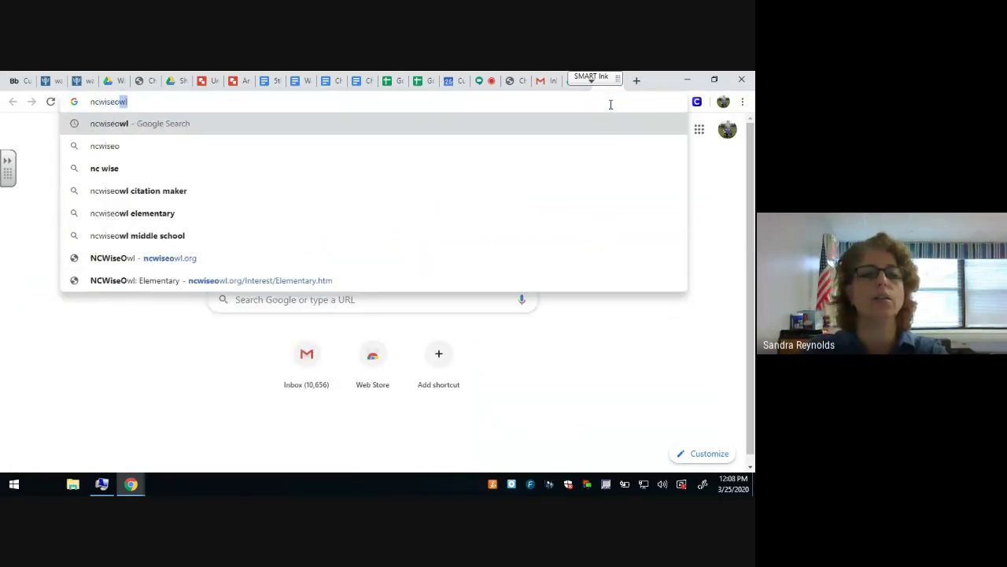
{"action": "key", "text": "Return"}
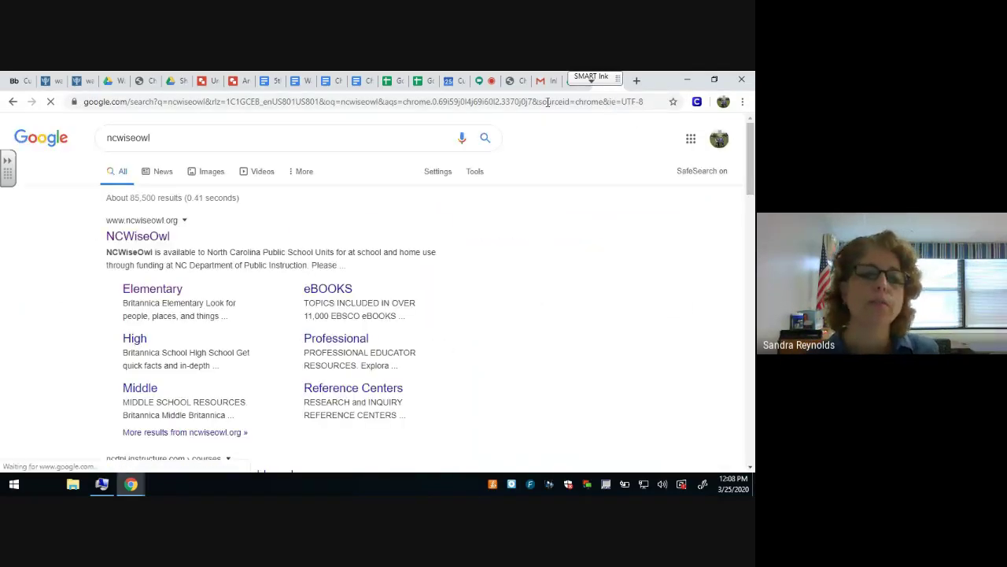
{"action": "left_click", "coordinate": [158, 239]}
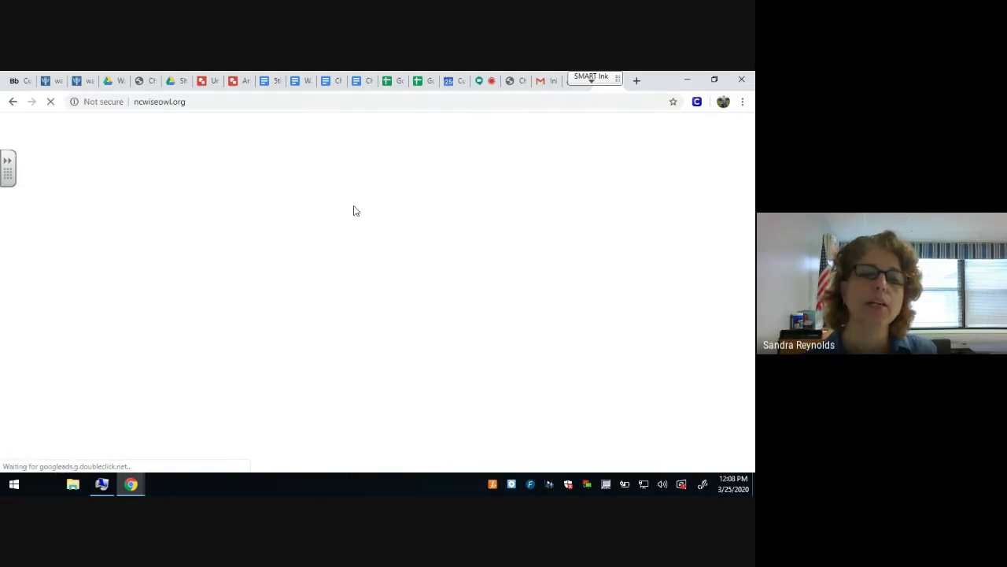
{"action": "left_click", "coordinate": [217, 337]}
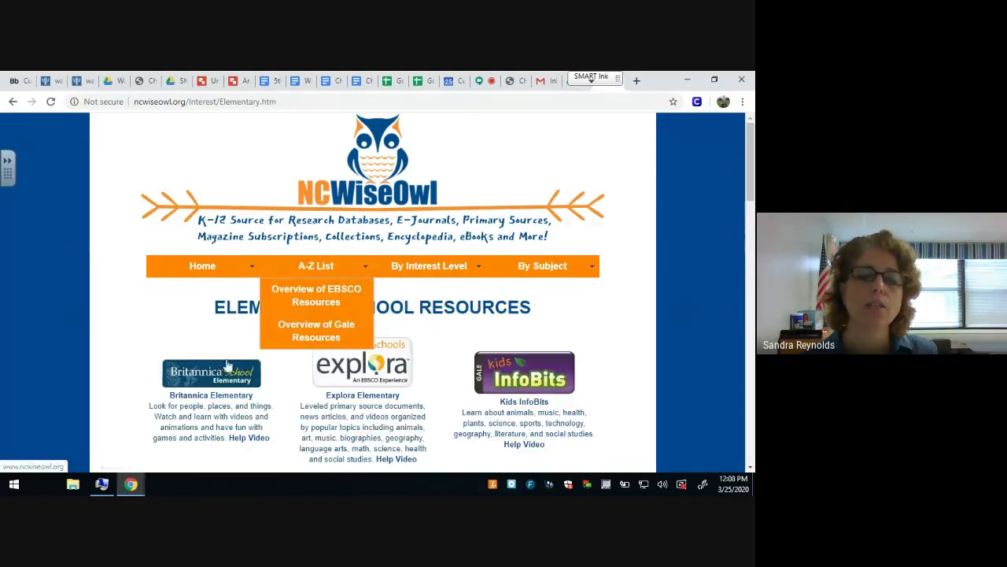
{"action": "left_click", "coordinate": [227, 365]}
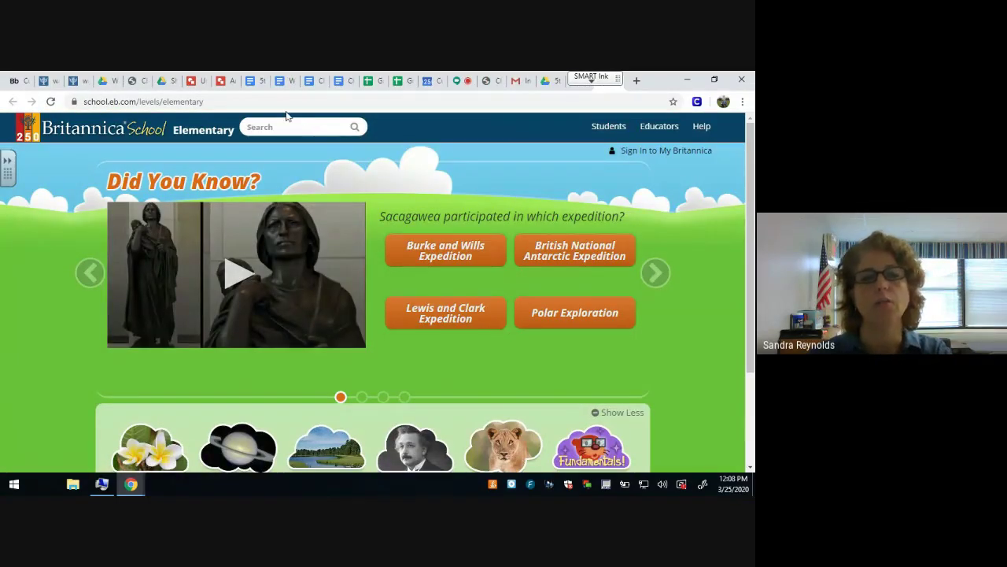
Step: Search Britannica for 'bus drivers', open the Mo Willems article, select its URL, return to Annotations
{"action": "left_click", "coordinate": [286, 126]}
{"action": "type", "text": "bus "}
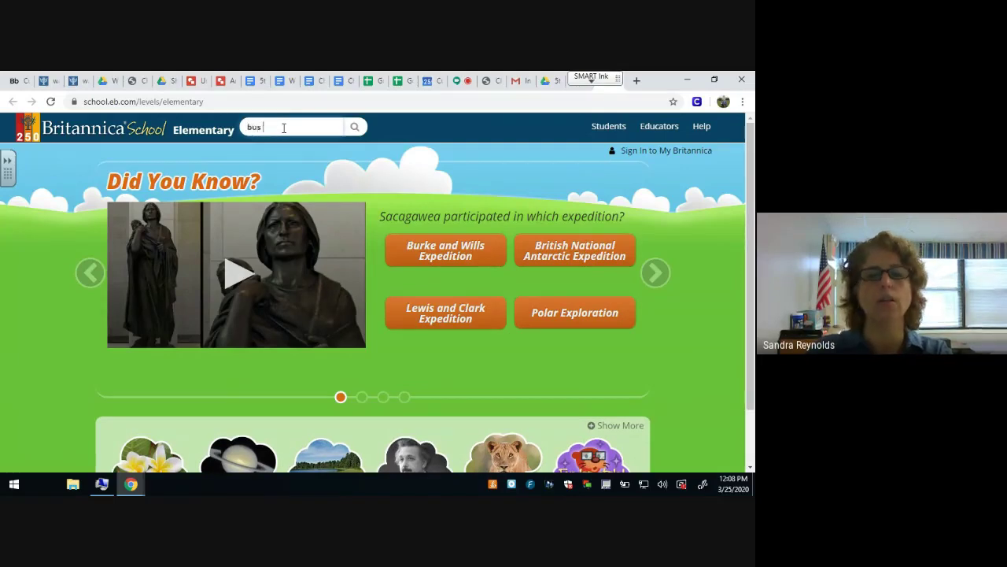
{"action": "type", "text": "drivers"}
{"action": "key", "text": "Return"}
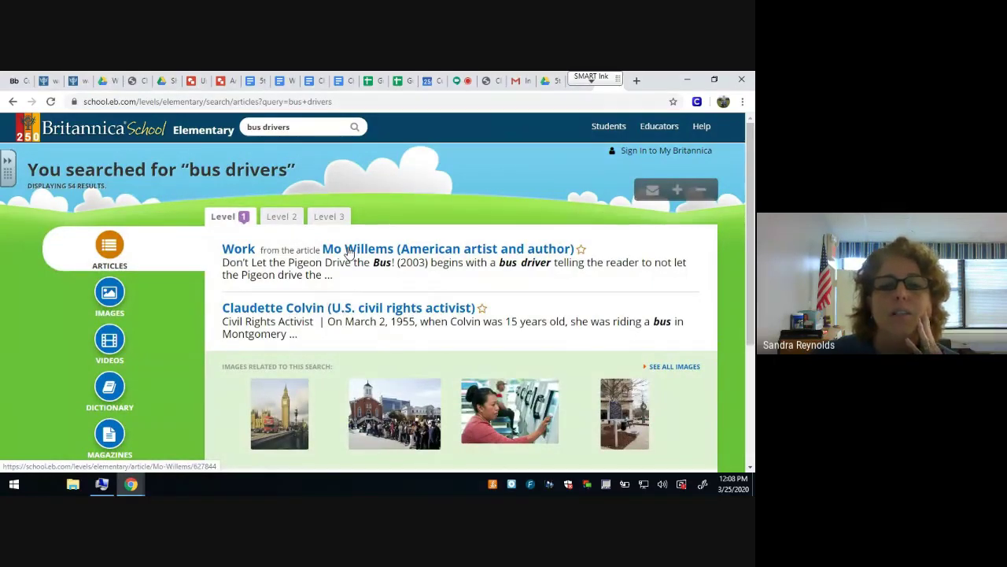
{"action": "left_click", "coordinate": [364, 254]}
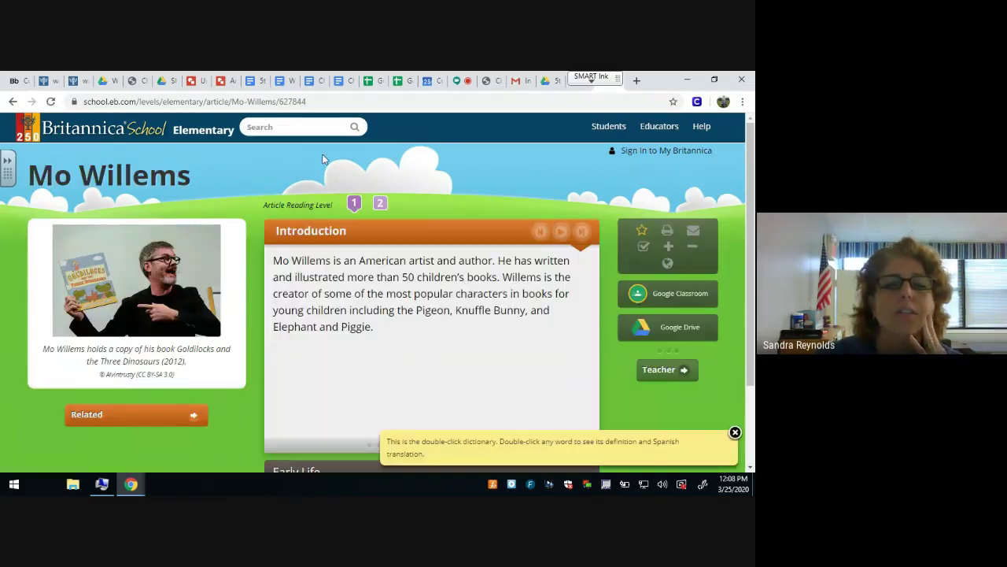
{"action": "left_click", "coordinate": [324, 103]}
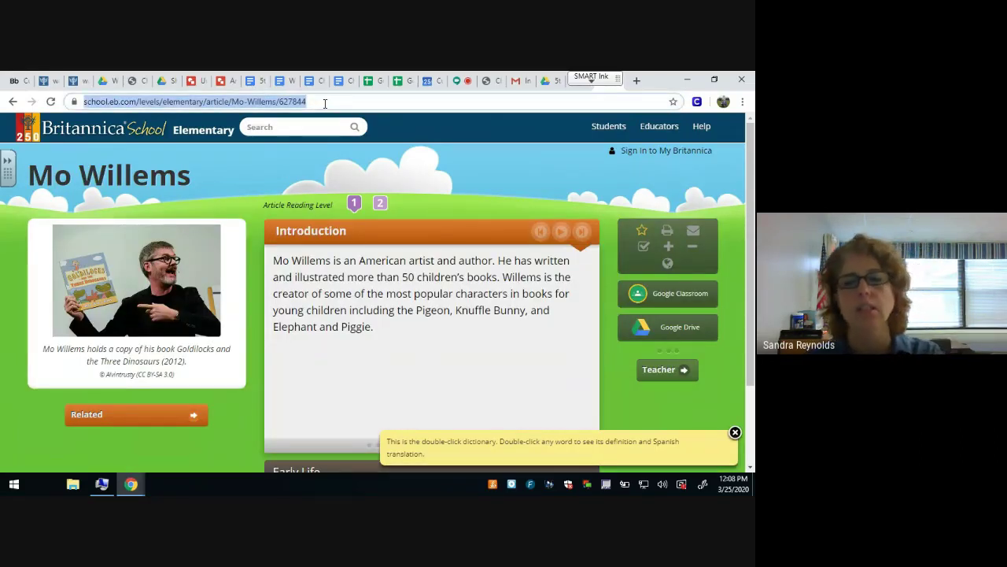
{"action": "left_click", "coordinate": [225, 83]}
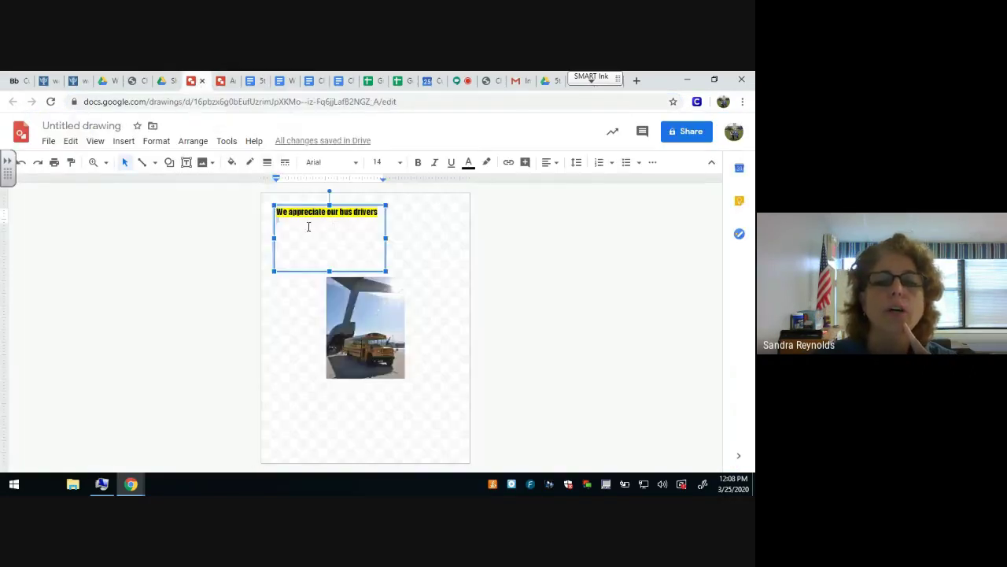
Step: Add a 'Great Book' link to the pasted Britannica article URL and open it in a new tab
{"action": "left_click", "coordinate": [508, 163]}
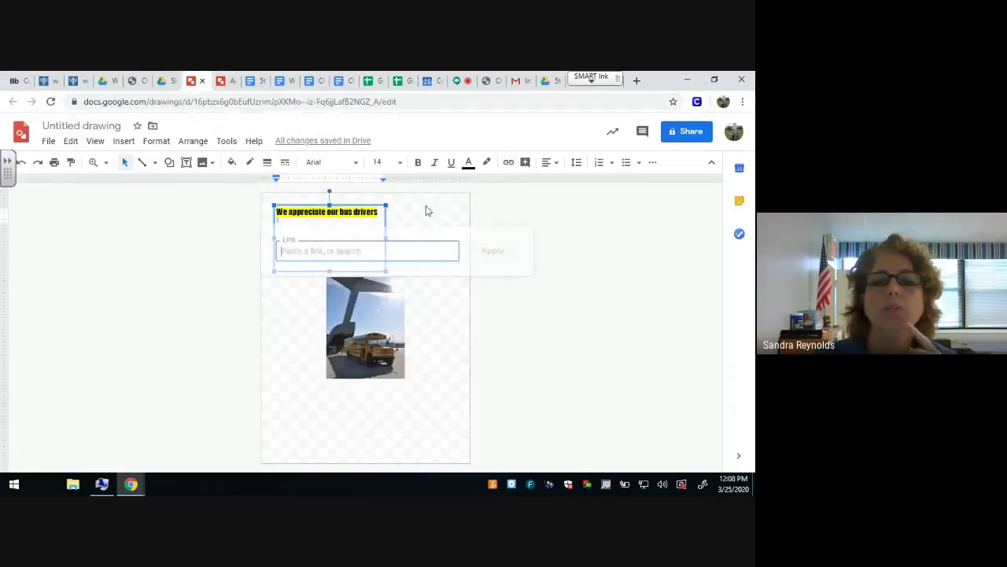
{"action": "key", "text": "ctrl+v"}
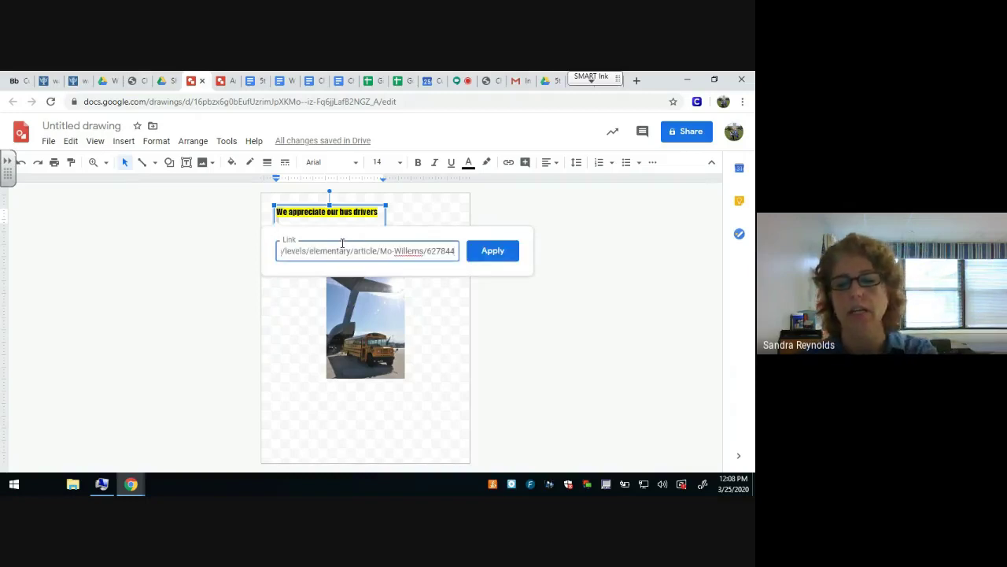
{"action": "key", "text": "Return"}
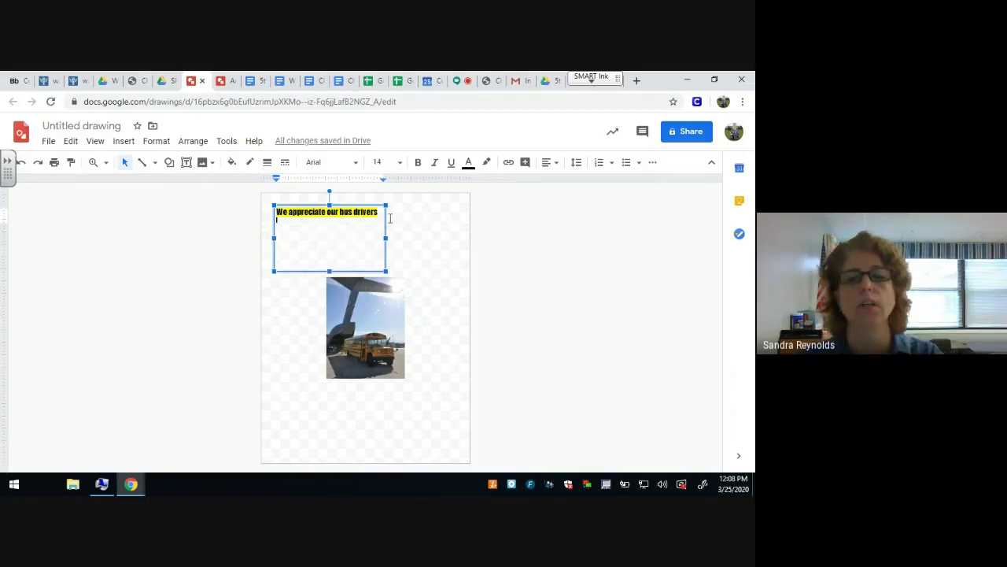
{"action": "left_click", "coordinate": [508, 162]}
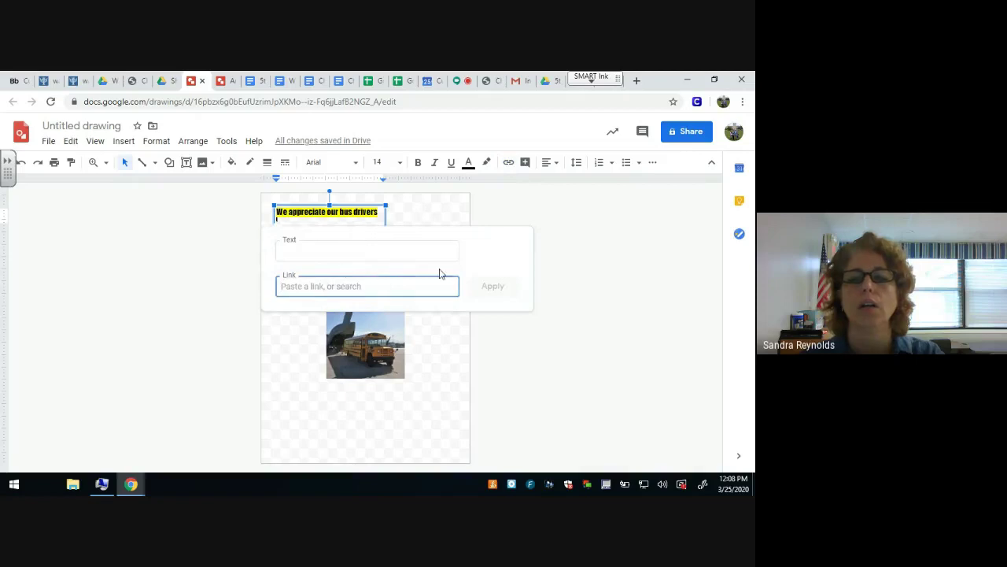
{"action": "key", "text": "ctrl+v"}
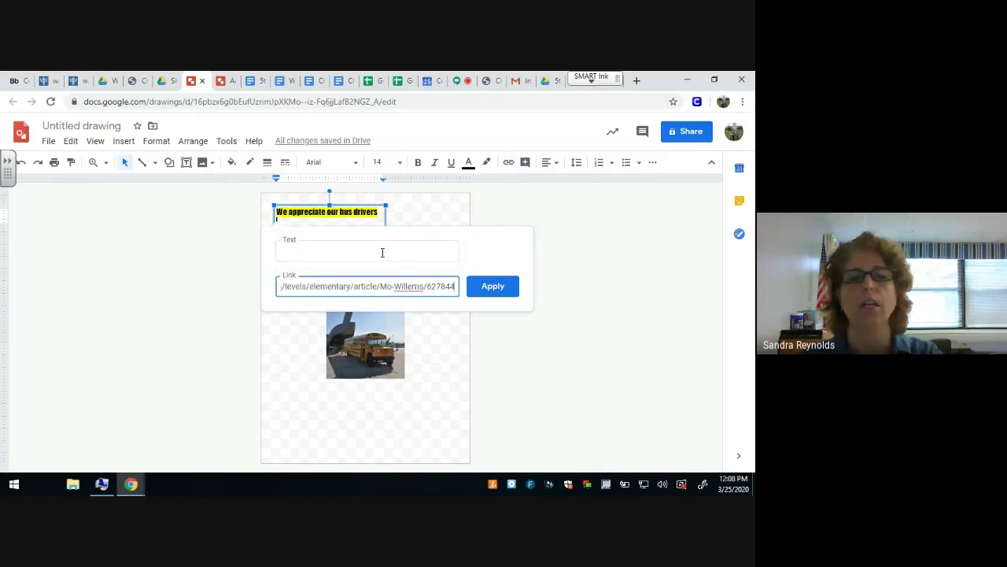
{"action": "left_click", "coordinate": [381, 248]}
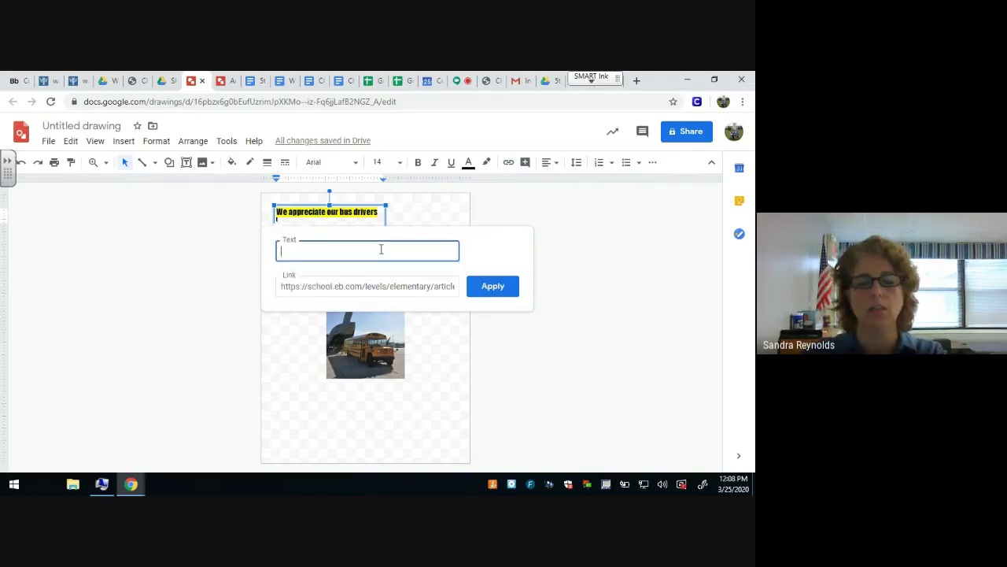
{"action": "type", "text": "Great Book"}
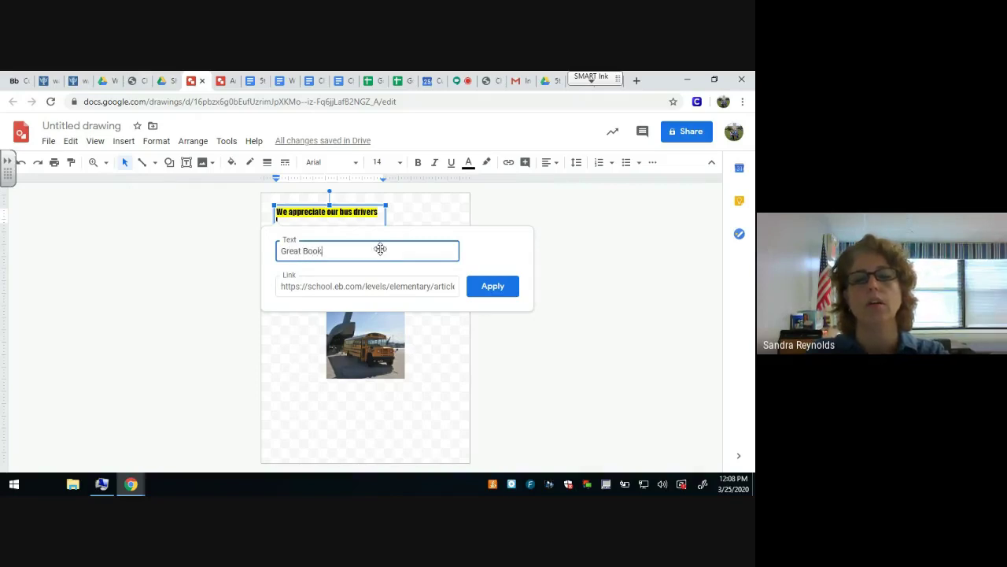
{"action": "key", "text": "Return"}
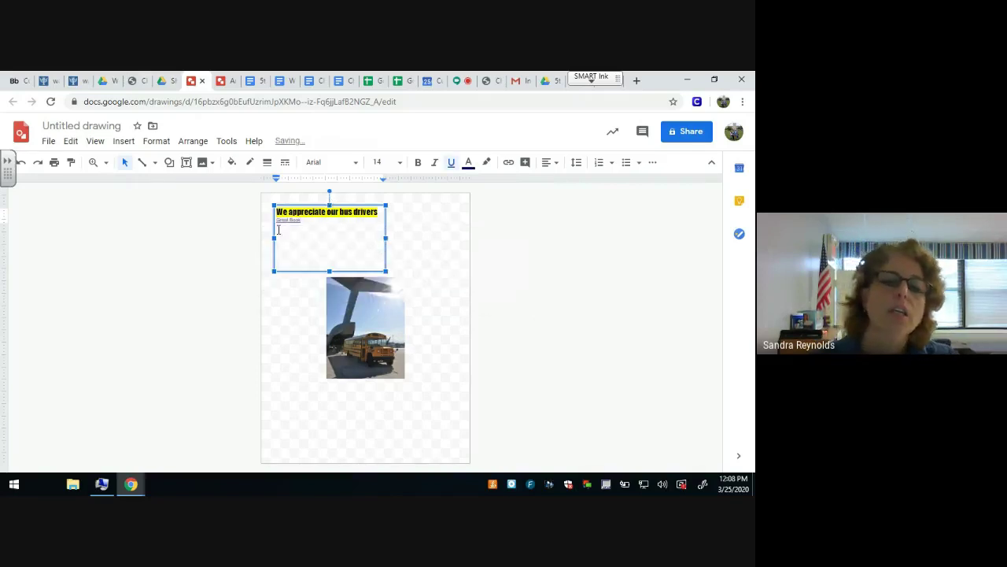
{"action": "left_click", "coordinate": [288, 219]}
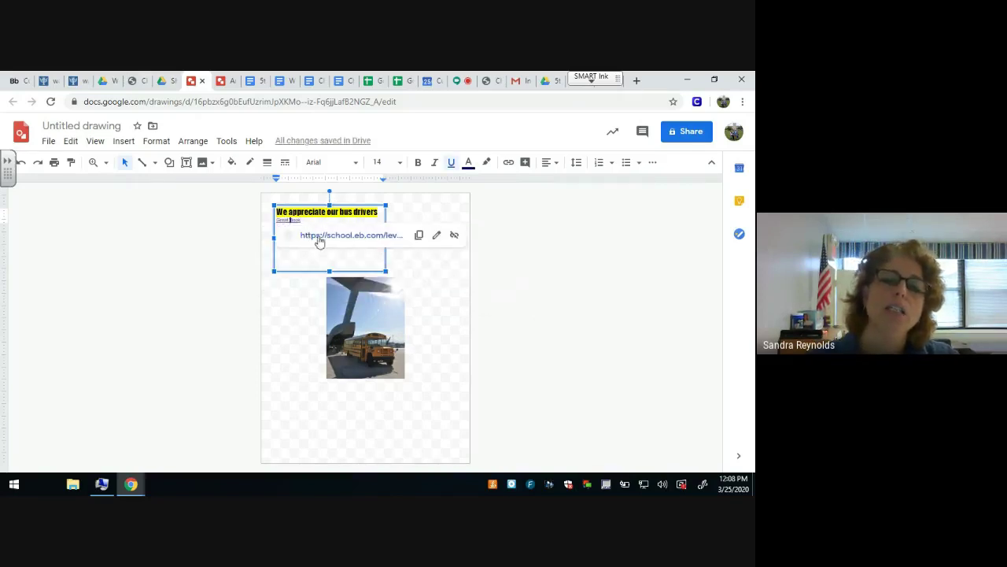
{"action": "left_click", "coordinate": [320, 236]}
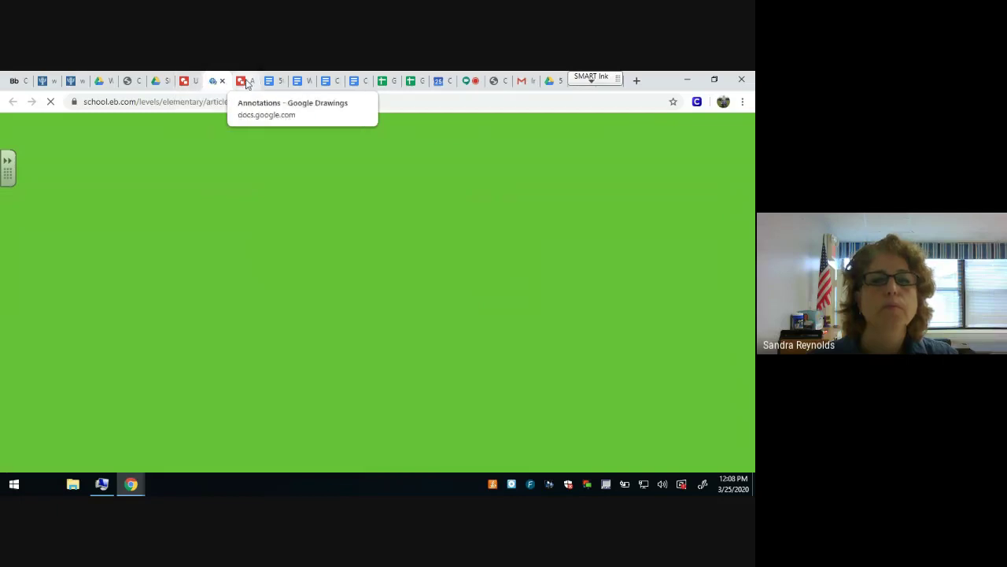
Step: Back in the drawing, draw a right arrow shape just left of the bus photo
{"action": "left_click", "coordinate": [197, 84]}
{"action": "left_click", "coordinate": [124, 140]}
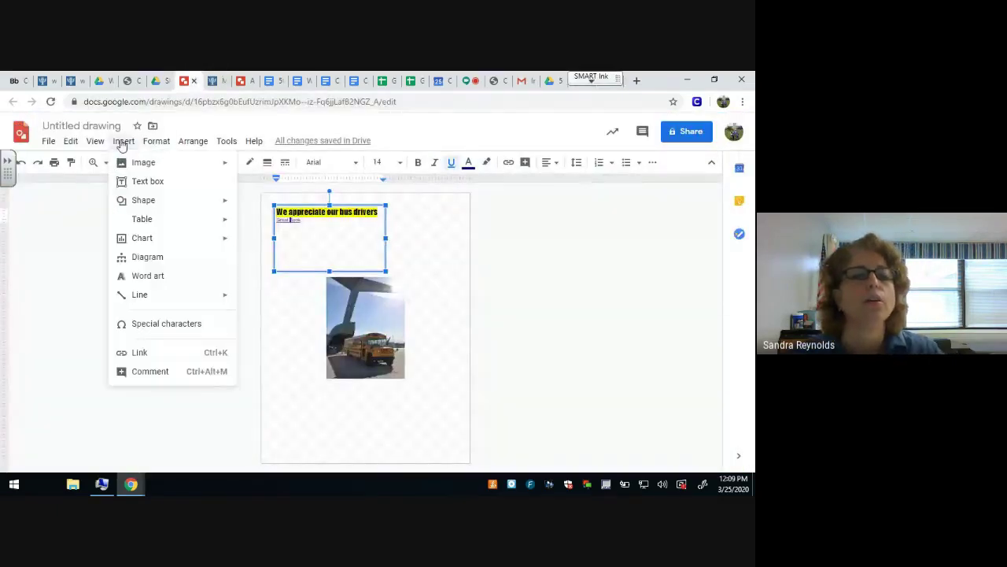
{"action": "mouse_move", "coordinate": [147, 204]}
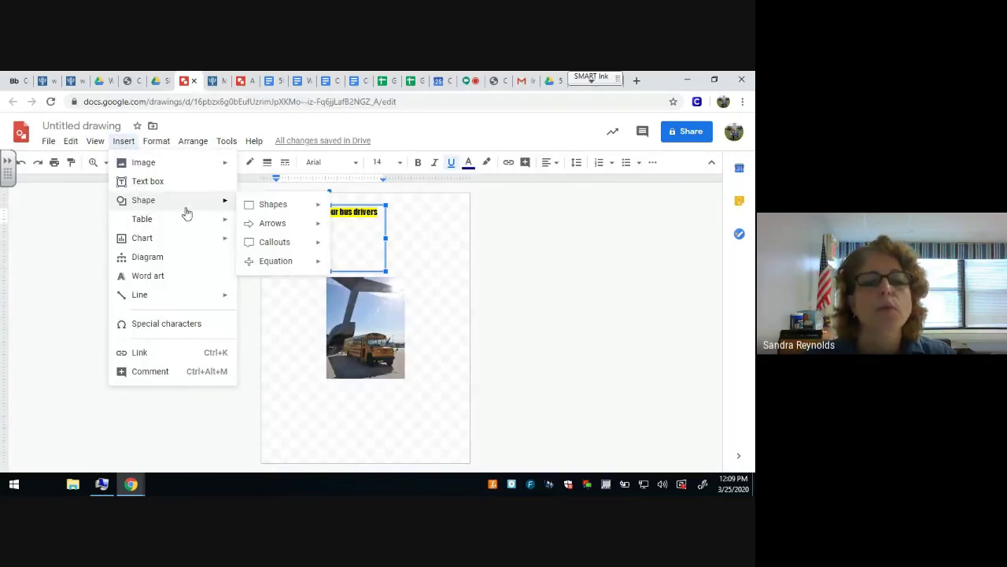
{"action": "mouse_move", "coordinate": [271, 225]}
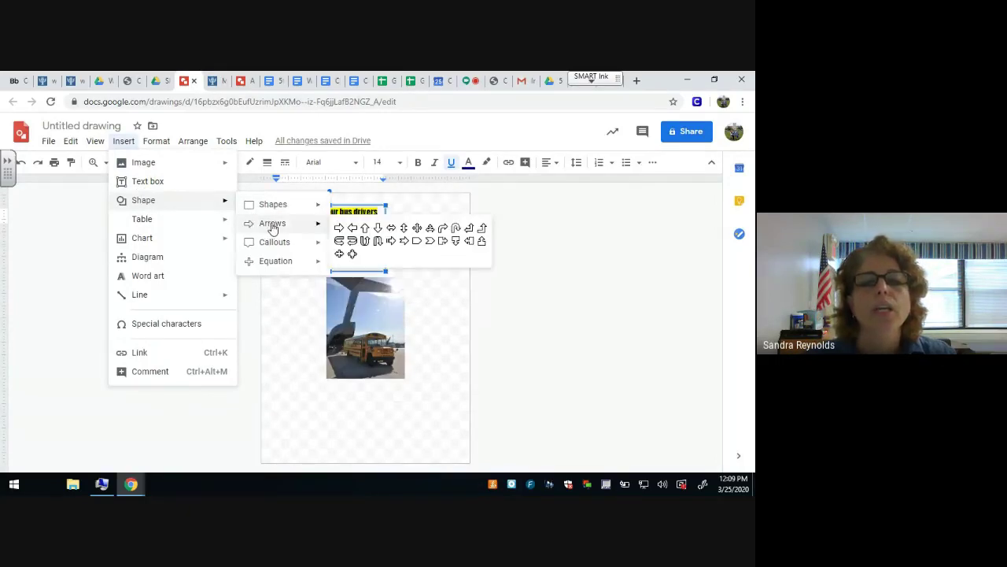
{"action": "left_click", "coordinate": [339, 227]}
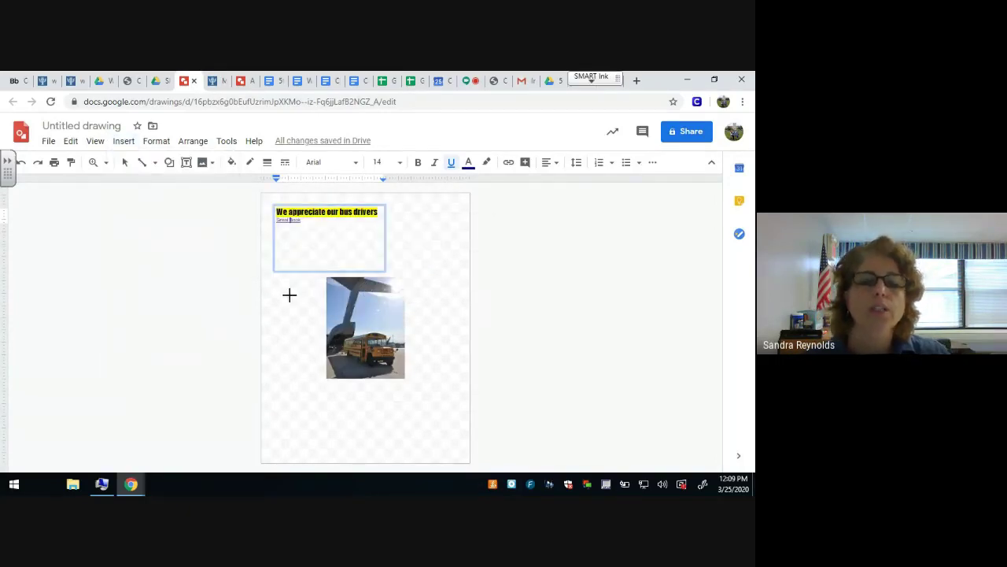
{"action": "left_click_drag", "start_coordinate": [274, 306], "coordinate": [325, 327]}
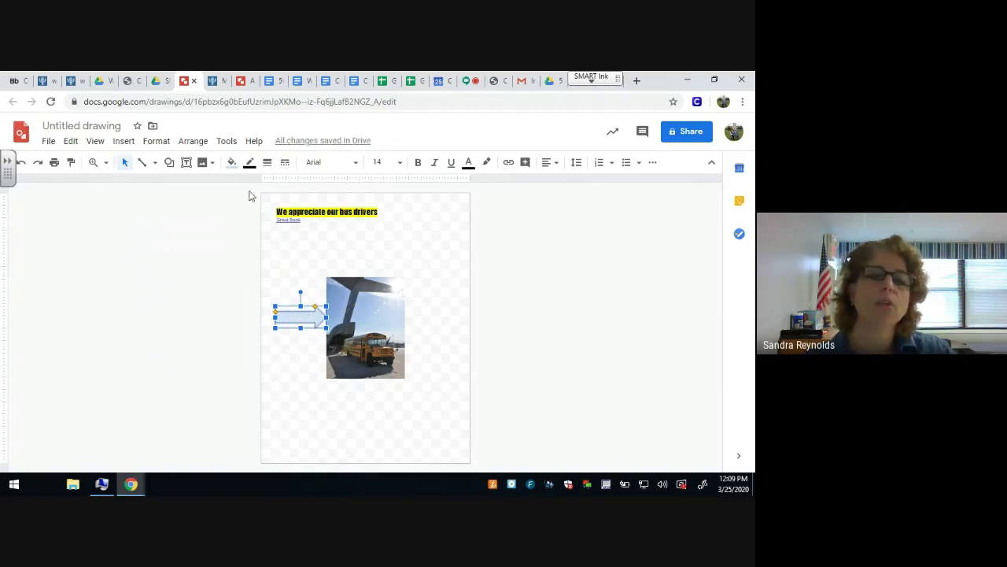
Step: Fill the arrow red and give it a red outline
{"action": "left_click", "coordinate": [231, 163]}
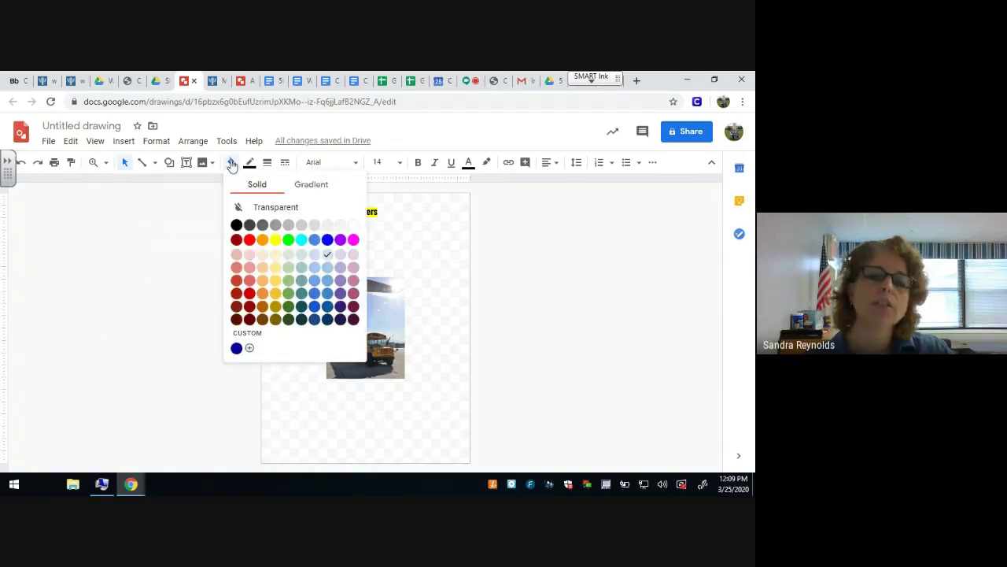
{"action": "left_click", "coordinate": [250, 239]}
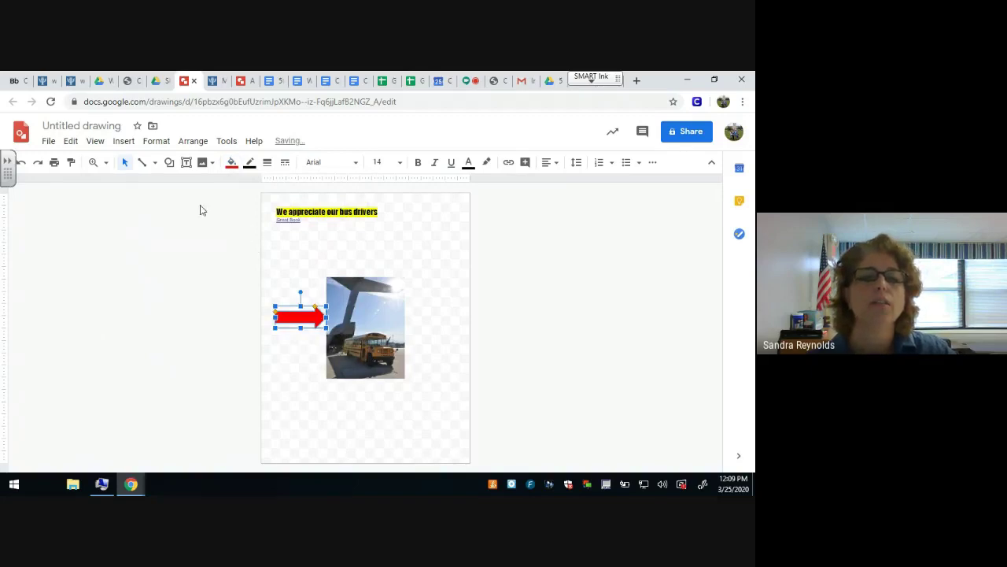
{"action": "left_click", "coordinate": [250, 163]}
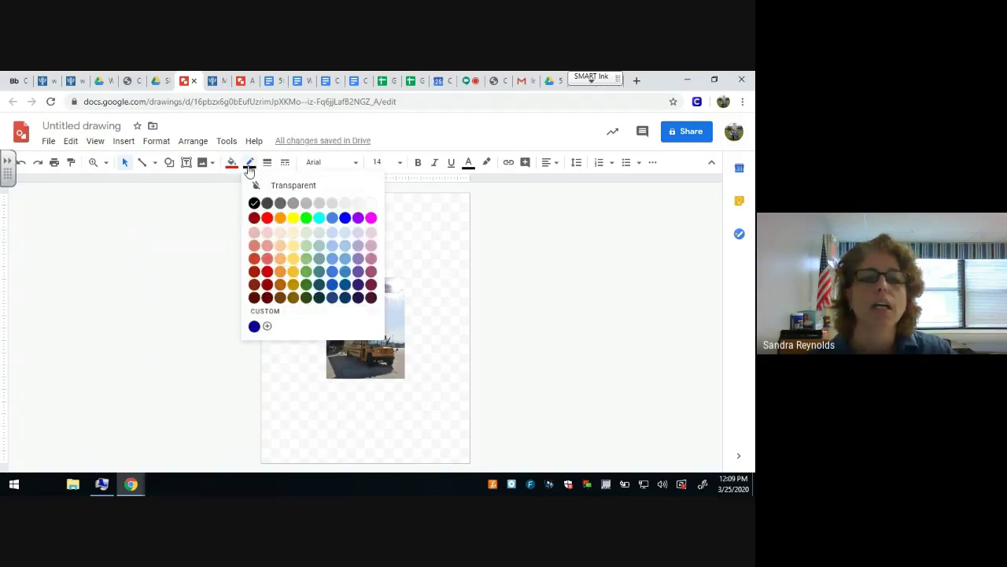
{"action": "left_click", "coordinate": [266, 218]}
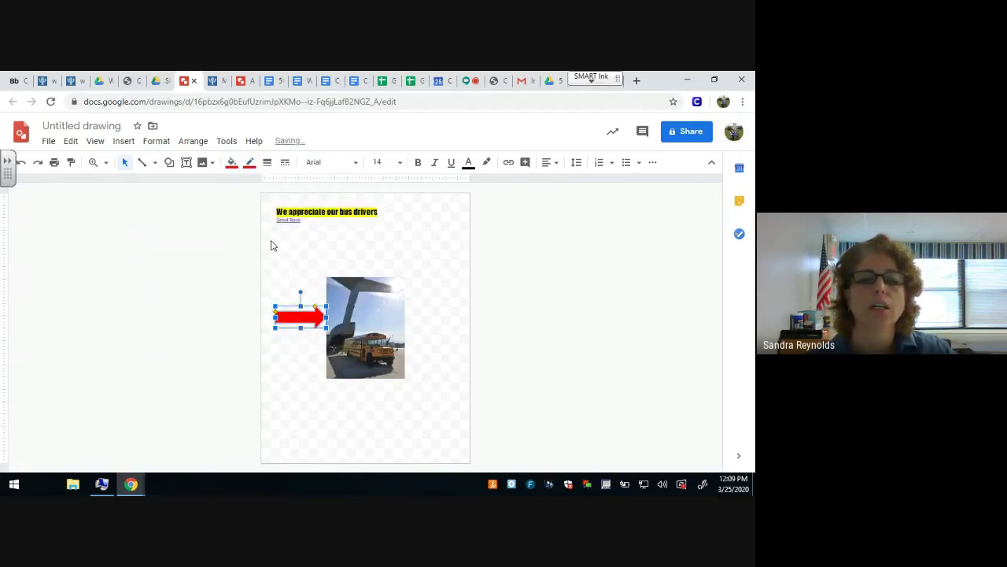
{"action": "left_click", "coordinate": [250, 162]}
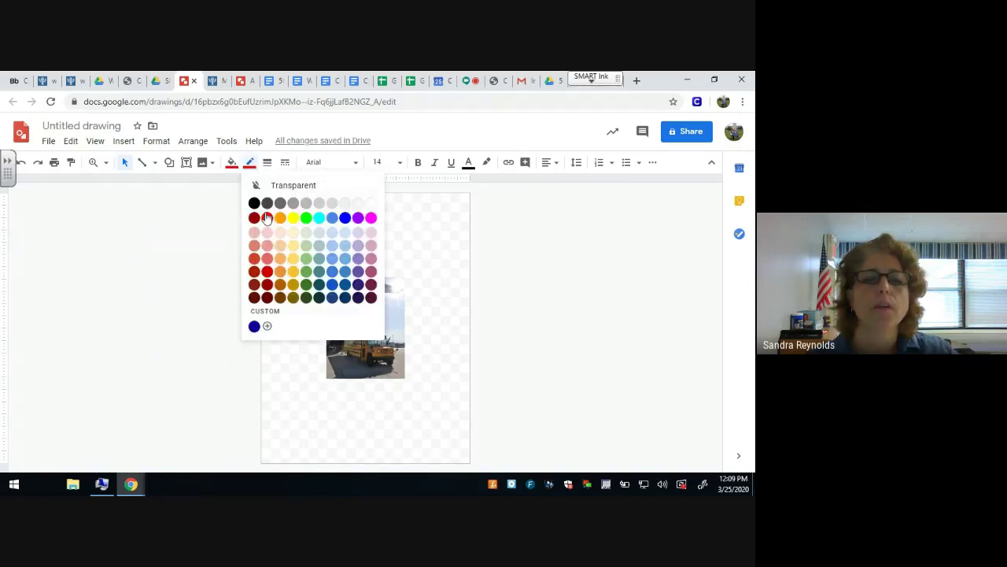
{"action": "left_click", "coordinate": [250, 163]}
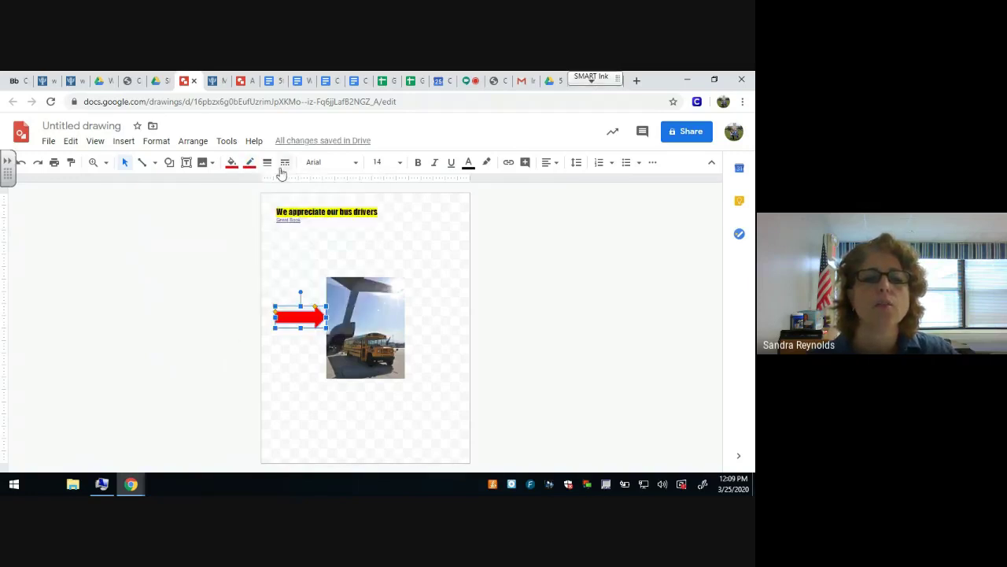
Step: Change the arrow's outline to a 3px dashed green line
{"action": "left_click", "coordinate": [267, 162]}
{"action": "left_click", "coordinate": [277, 163]}
{"action": "left_click", "coordinate": [268, 162]}
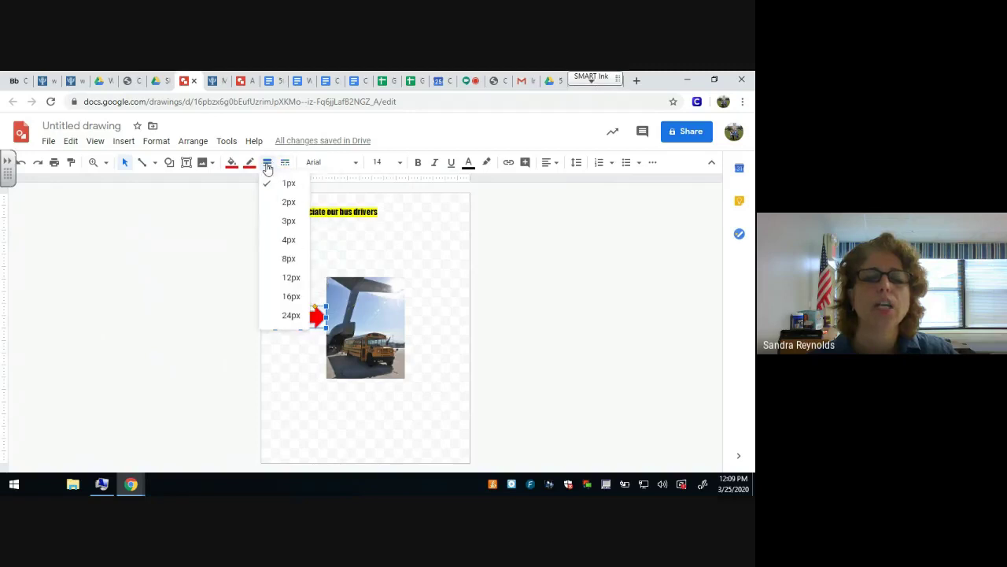
{"action": "left_click", "coordinate": [285, 220]}
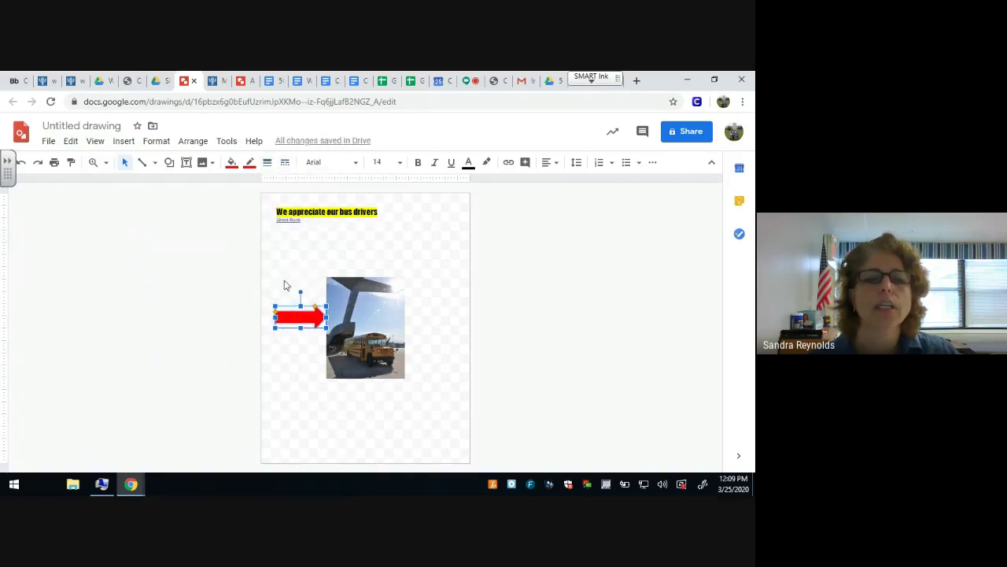
{"action": "left_click", "coordinate": [285, 162]}
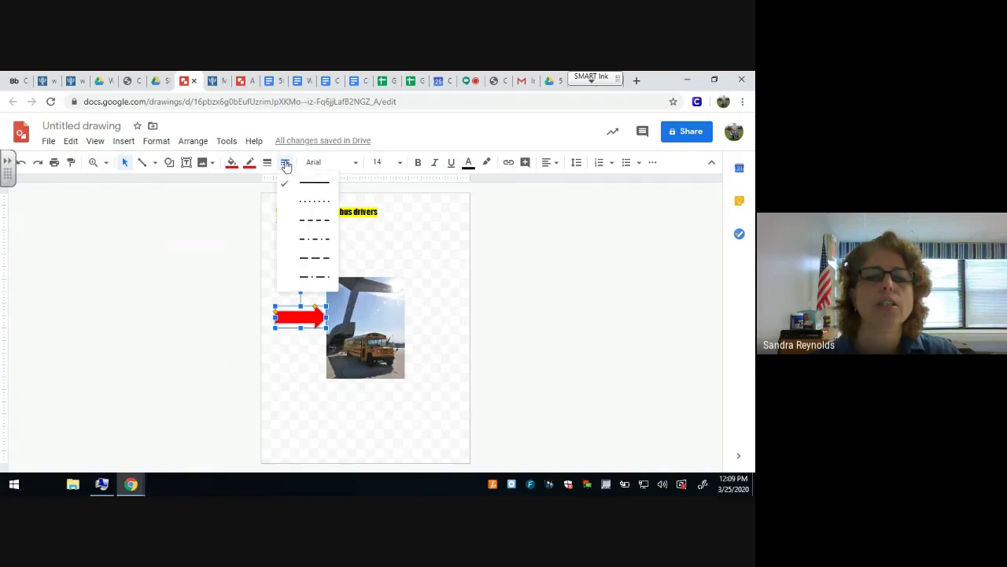
{"action": "left_click", "coordinate": [312, 220]}
{"action": "left_click", "coordinate": [249, 162]}
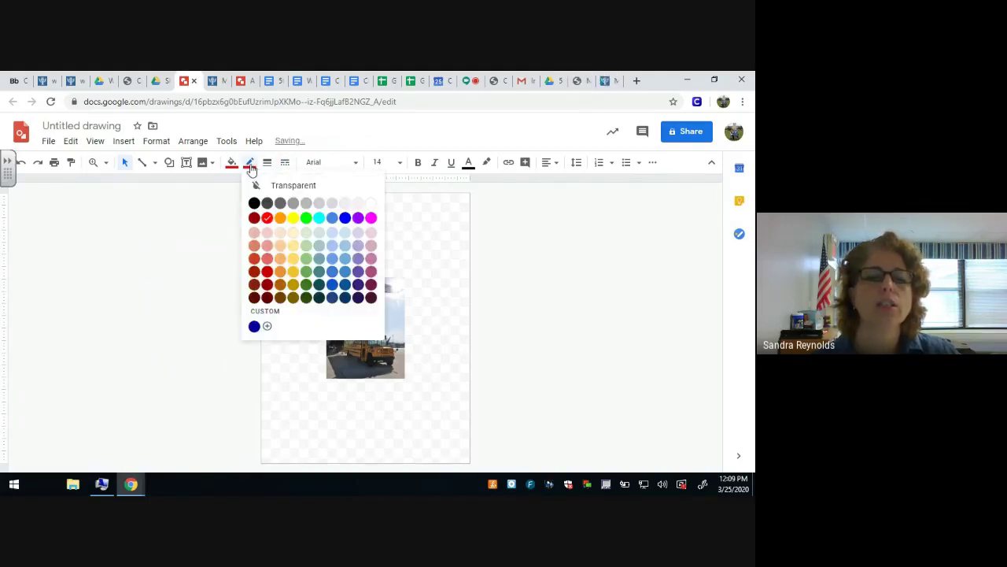
{"action": "left_click", "coordinate": [306, 218]}
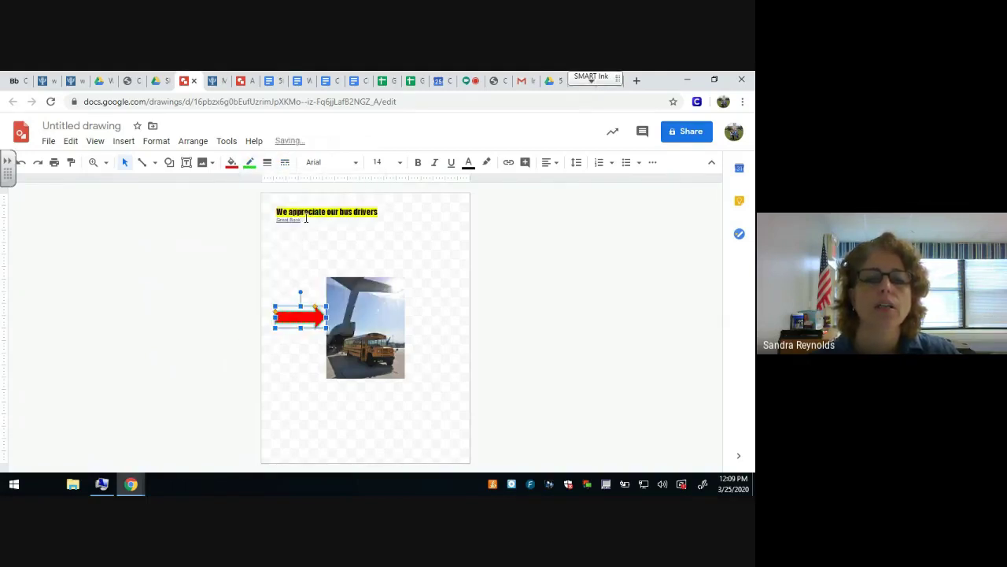
Step: Make the arrow's green outline much thicker and solid
{"action": "left_click", "coordinate": [296, 355]}
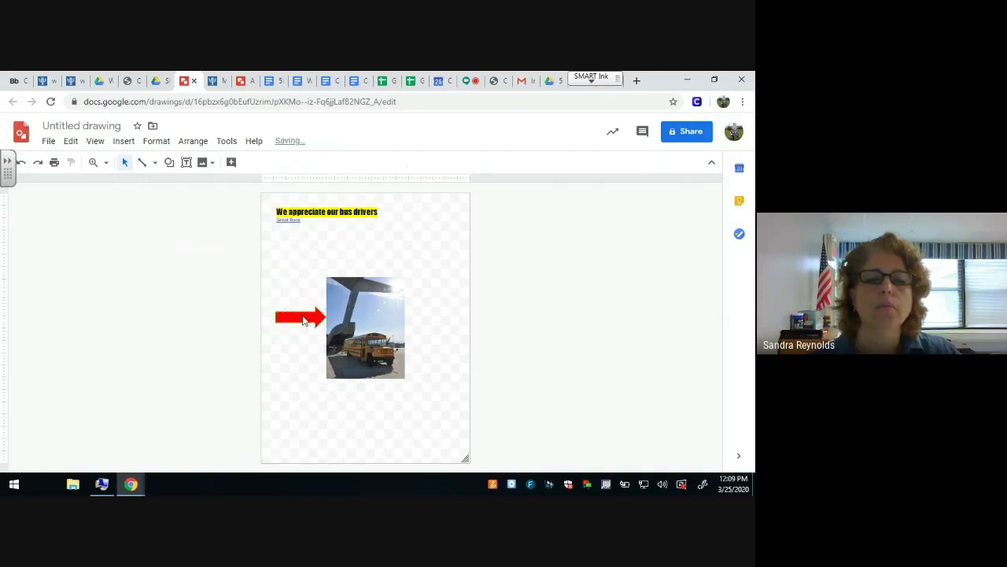
{"action": "left_click", "coordinate": [303, 321]}
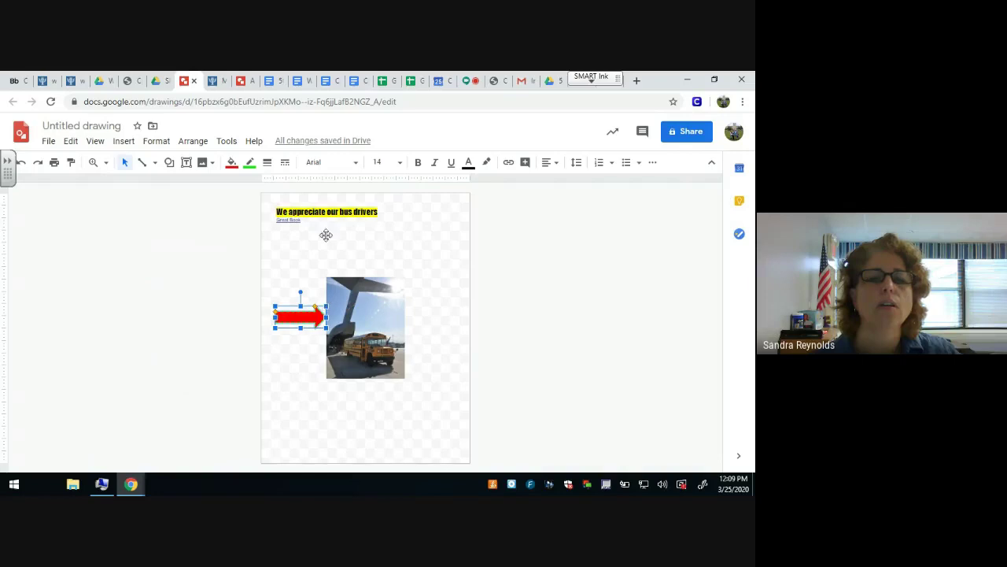
{"action": "left_click", "coordinate": [268, 163]}
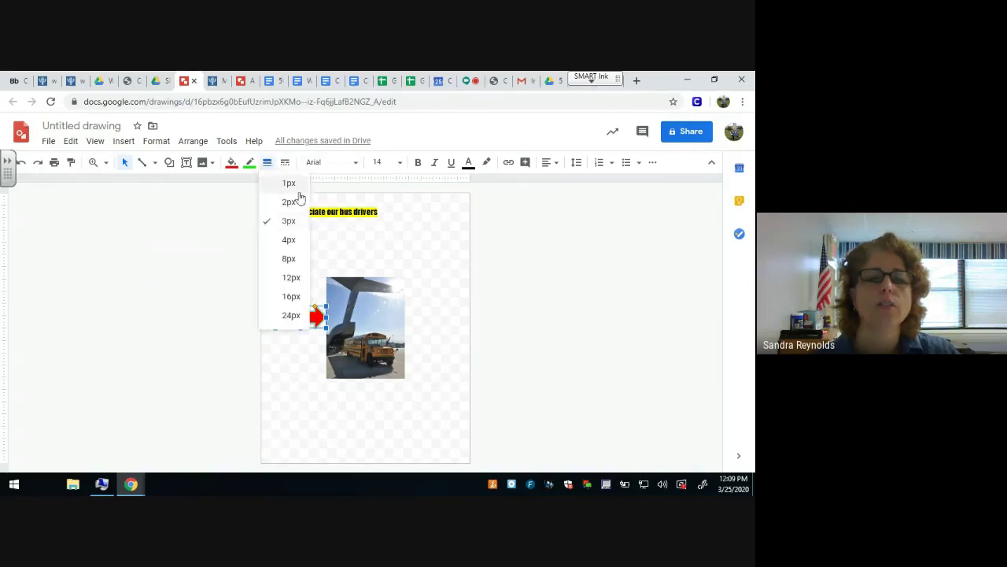
{"action": "left_click", "coordinate": [291, 276]}
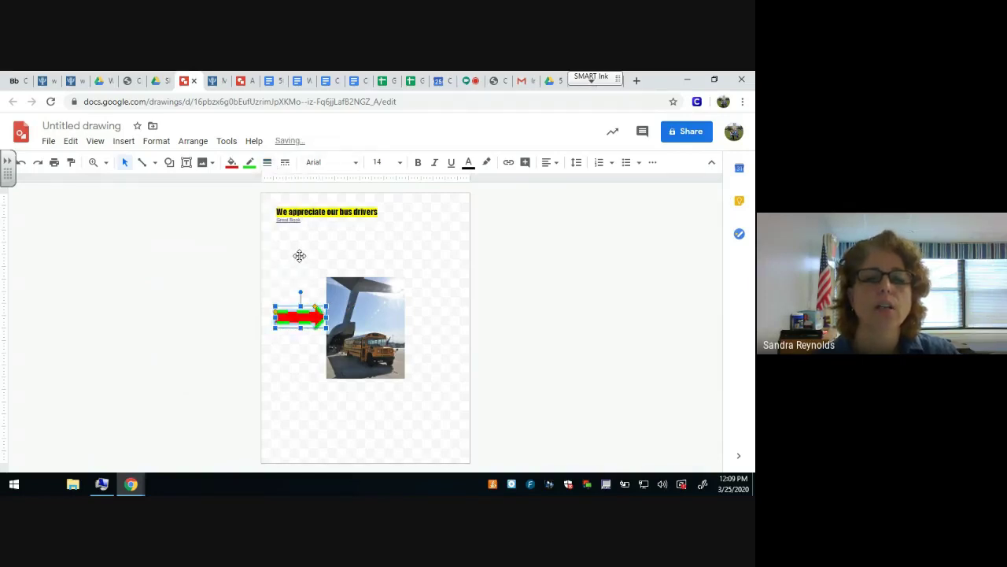
{"action": "left_click", "coordinate": [285, 162]}
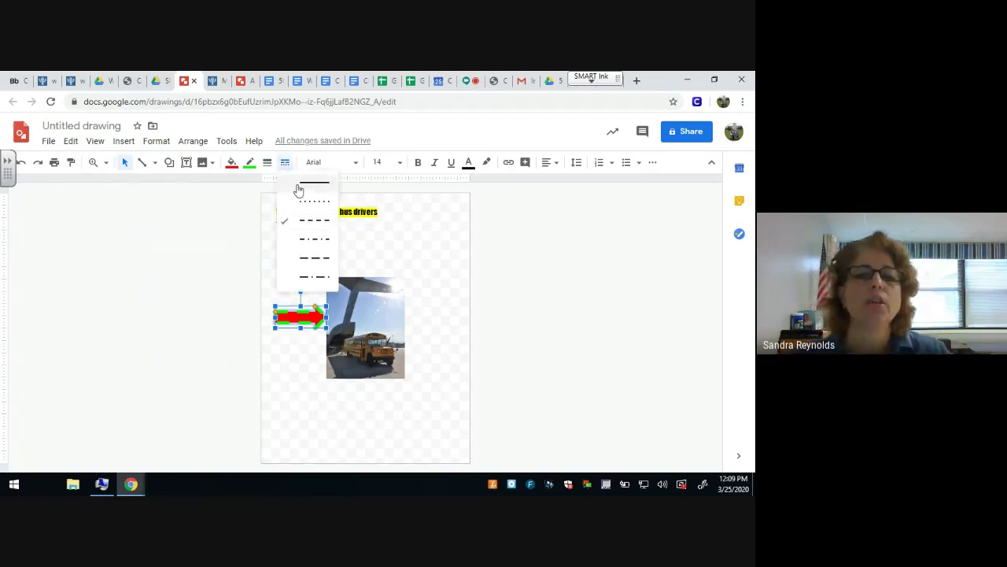
{"action": "left_click", "coordinate": [305, 209]}
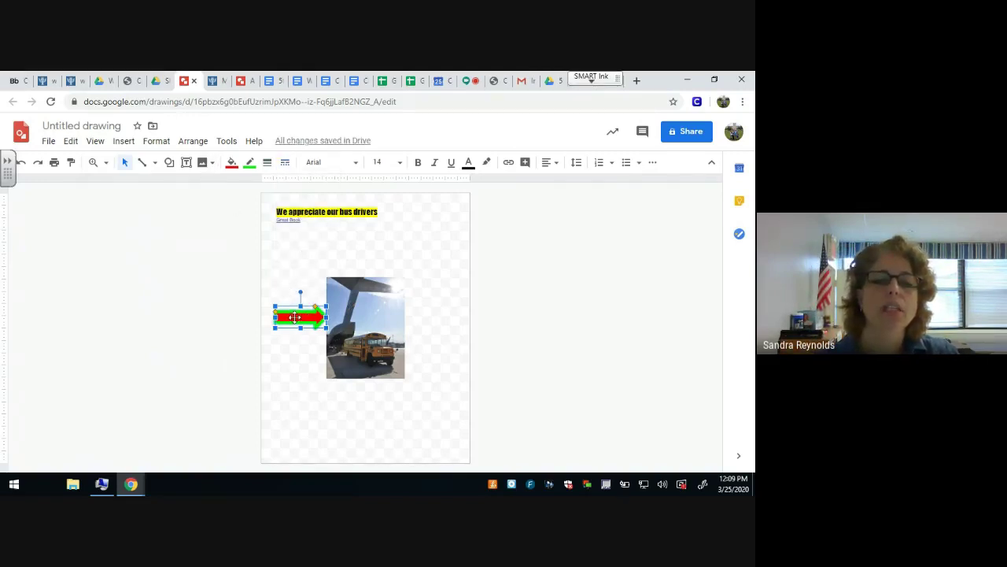
Step: Reposition the arrow near the bus photo, undoing a trial rotation
{"action": "left_click_drag", "start_coordinate": [310, 316], "coordinate": [346, 260]}
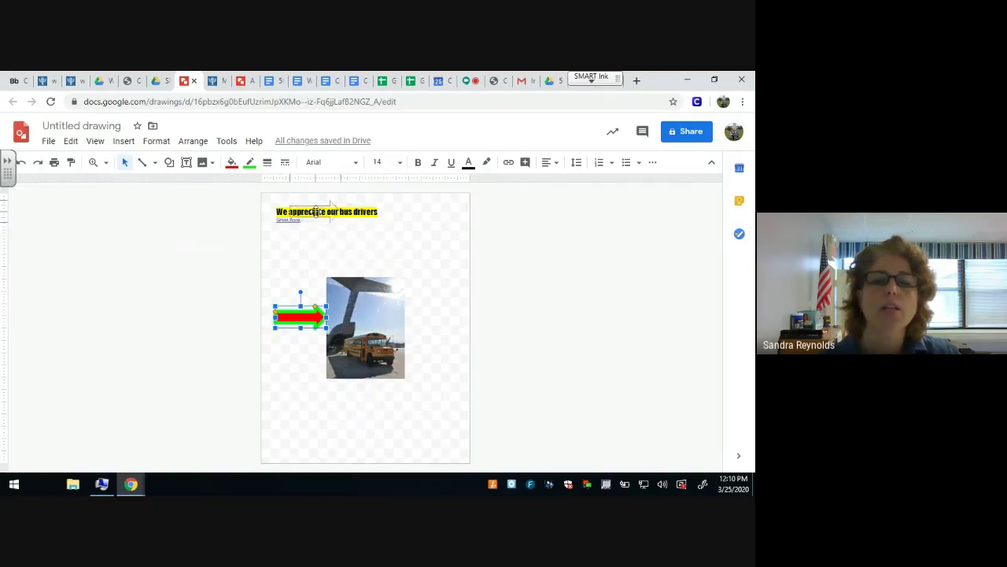
{"action": "left_click_drag", "start_coordinate": [315, 211], "coordinate": [295, 336]}
{"action": "left_click_drag", "start_coordinate": [343, 277], "coordinate": [368, 285]}
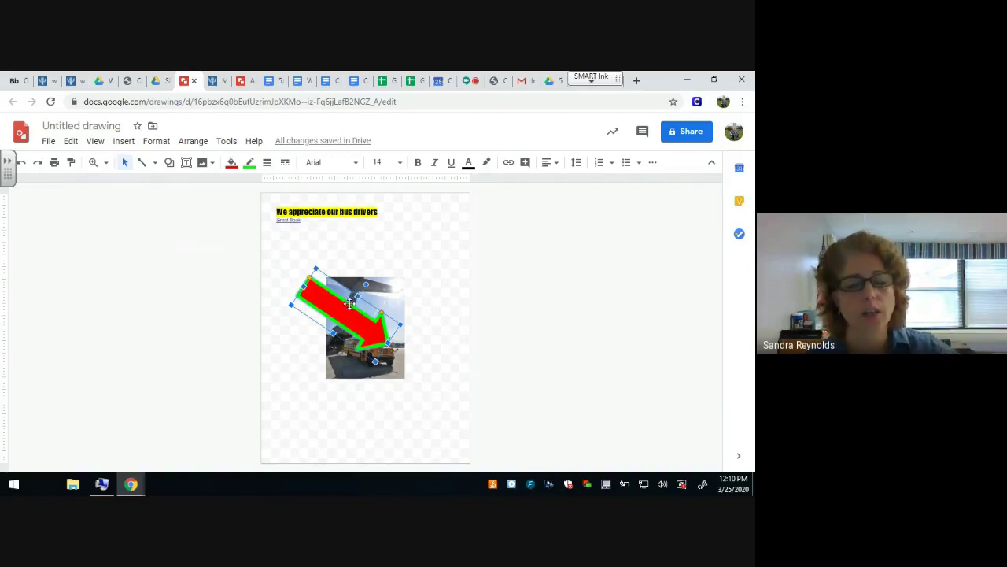
{"action": "key", "text": "ctrl+z"}
{"action": "left_click_drag", "start_coordinate": [351, 315], "coordinate": [330, 299]}
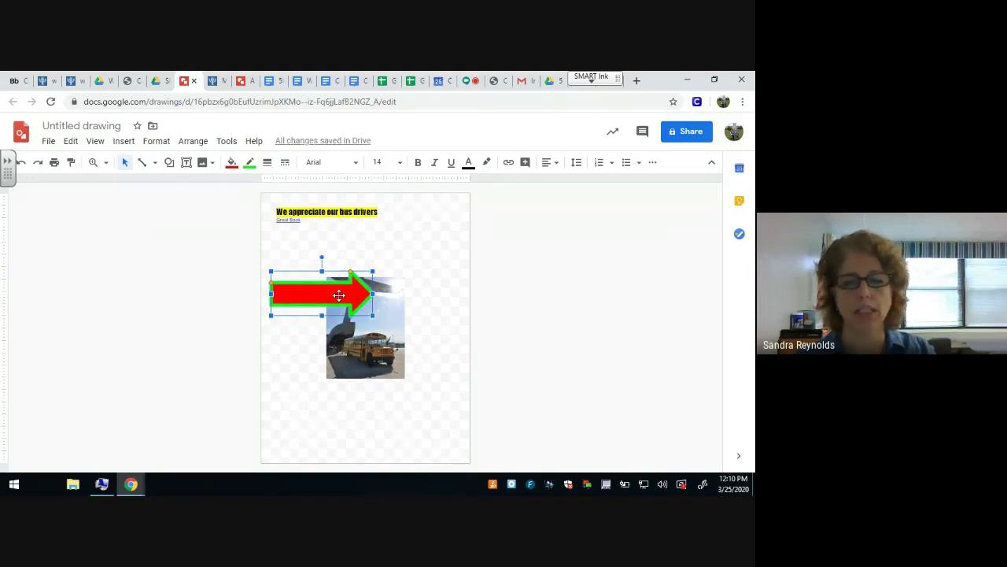
Step: Duplicate the arrow three times around the photo and title, tilting the middle one about 35°
{"action": "key", "text": "ctrl+d"}
{"action": "left_click_drag", "start_coordinate": [337, 294], "coordinate": [390, 338]}
{"action": "key", "text": "ctrl+d"}
{"action": "left_click_drag", "start_coordinate": [341, 299], "coordinate": [352, 381]}
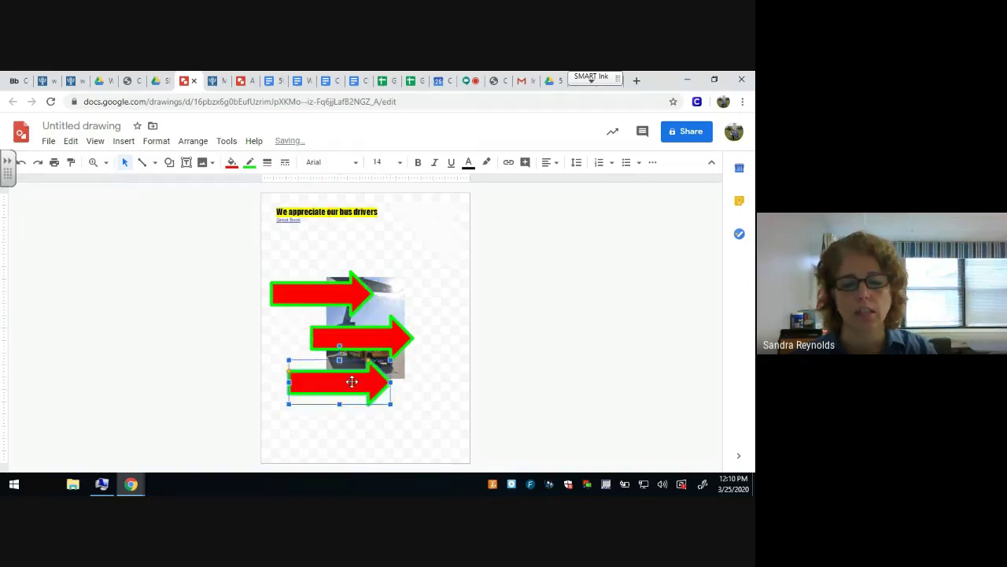
{"action": "left_click", "coordinate": [351, 298]}
{"action": "key", "text": "ctrl+d"}
{"action": "left_click_drag", "start_coordinate": [351, 313], "coordinate": [397, 214]}
{"action": "left_click", "coordinate": [368, 308]}
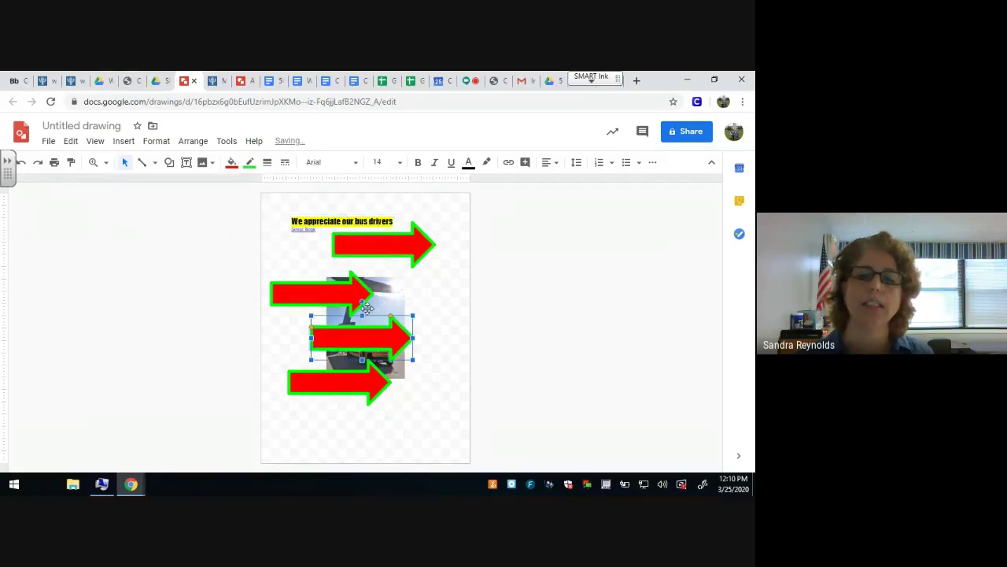
{"action": "left_click_drag", "start_coordinate": [358, 301], "coordinate": [419, 344]}
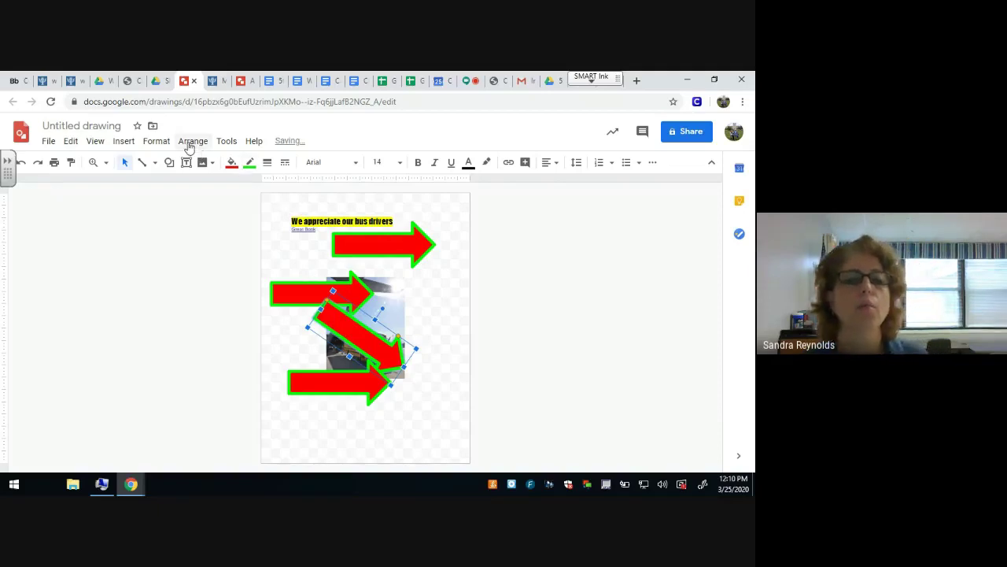
Step: Insert word art reading 'Happy Wednesday'
{"action": "left_click", "coordinate": [113, 143]}
{"action": "mouse_move", "coordinate": [193, 203]}
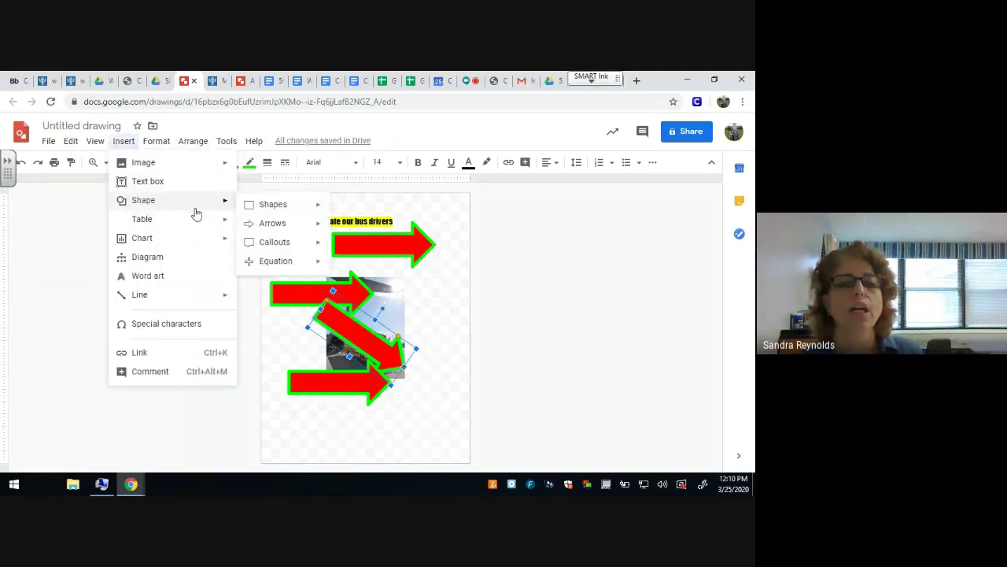
{"action": "mouse_move", "coordinate": [314, 249]}
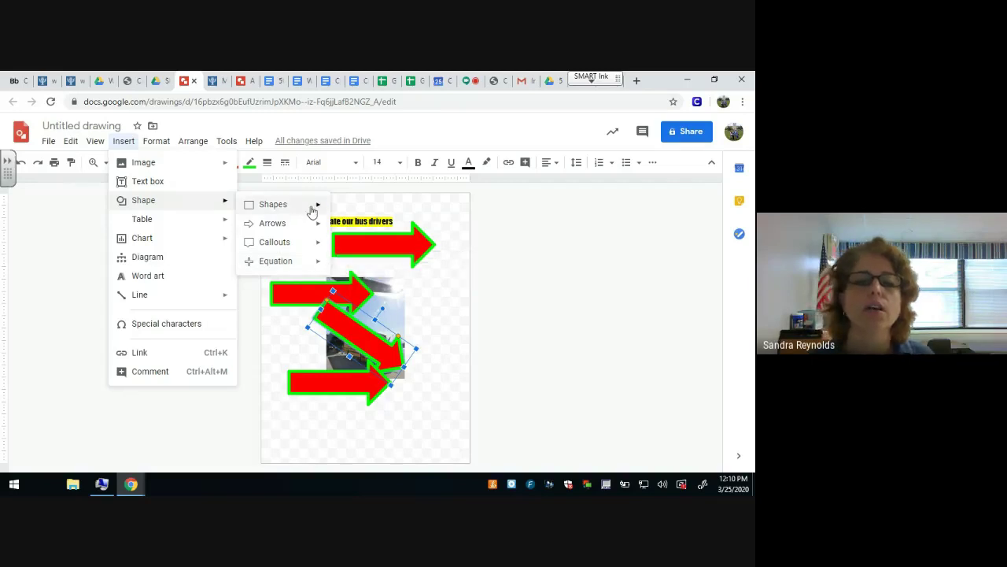
{"action": "mouse_move", "coordinate": [322, 209]}
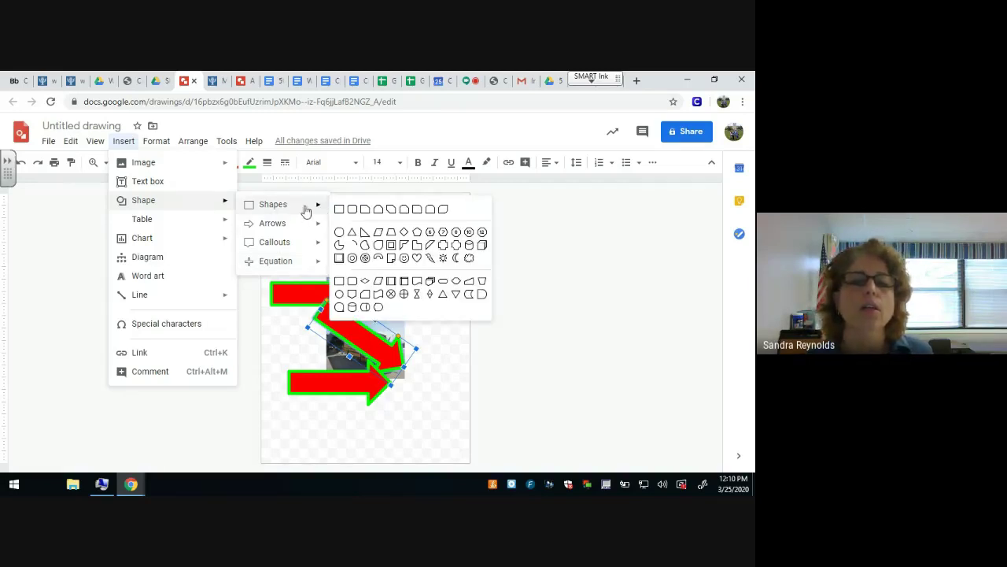
{"action": "mouse_move", "coordinate": [223, 221]}
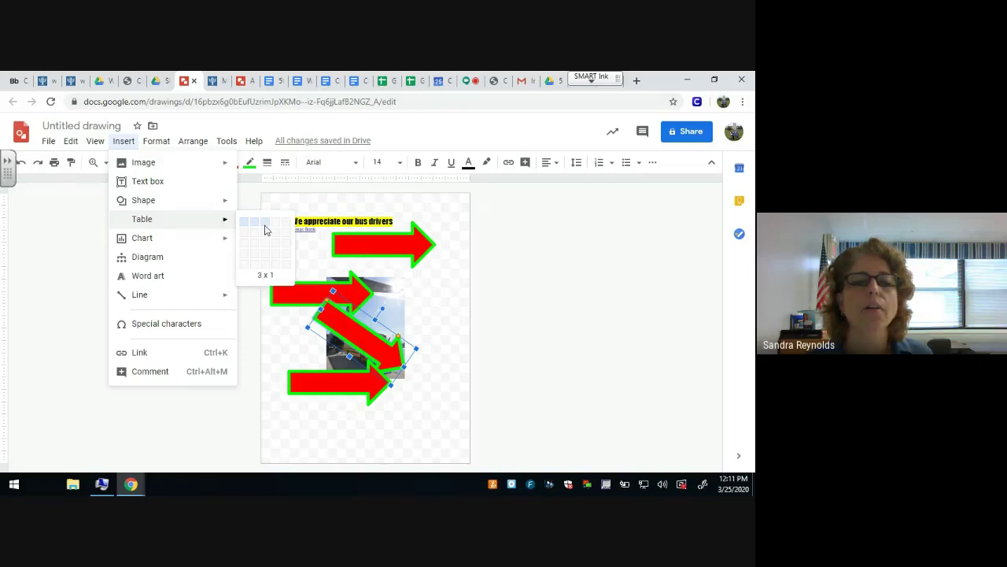
{"action": "left_click", "coordinate": [161, 277]}
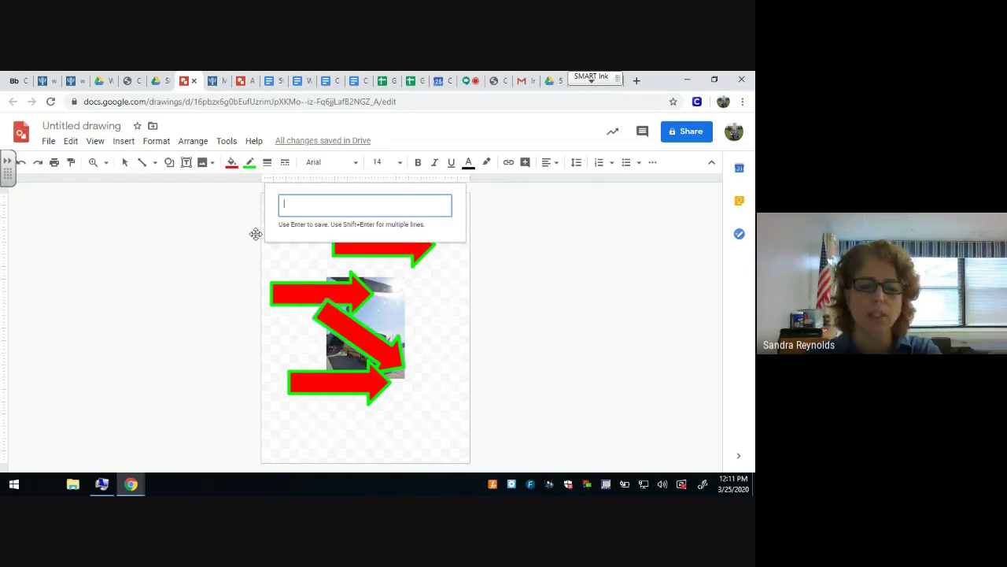
{"action": "type", "text": "Happ"}
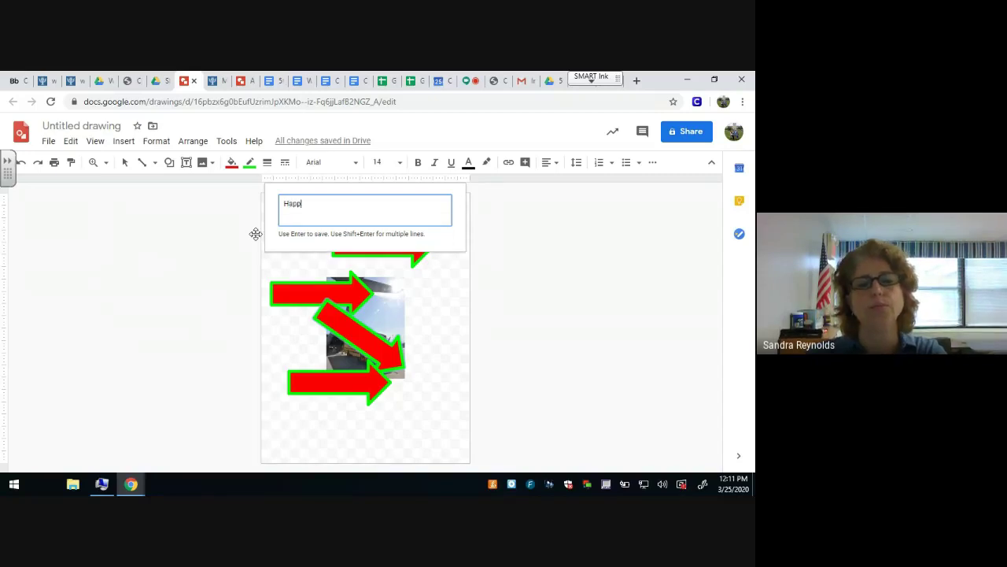
{"action": "type", "text": "y Wednesday"}
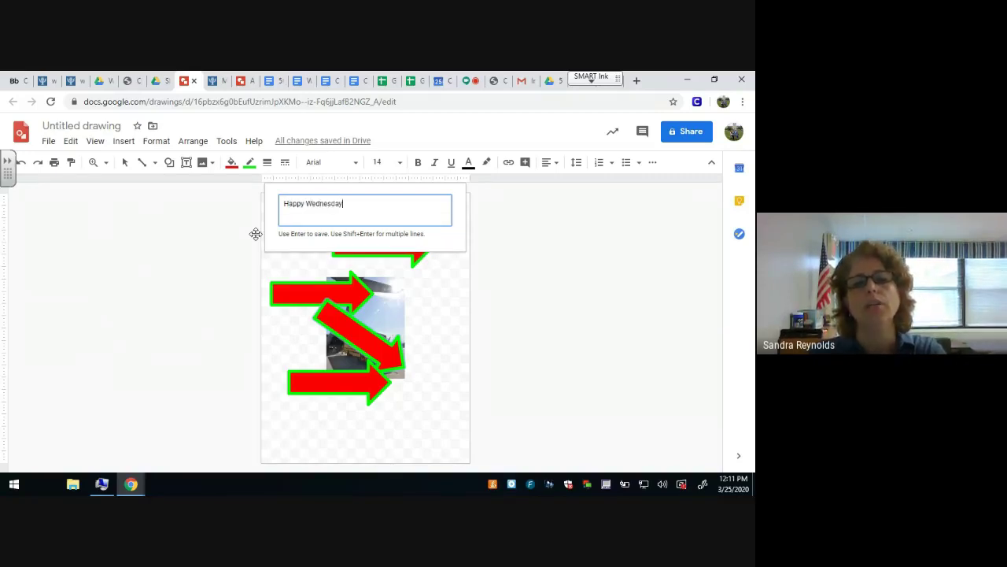
{"action": "key", "text": "Escape"}
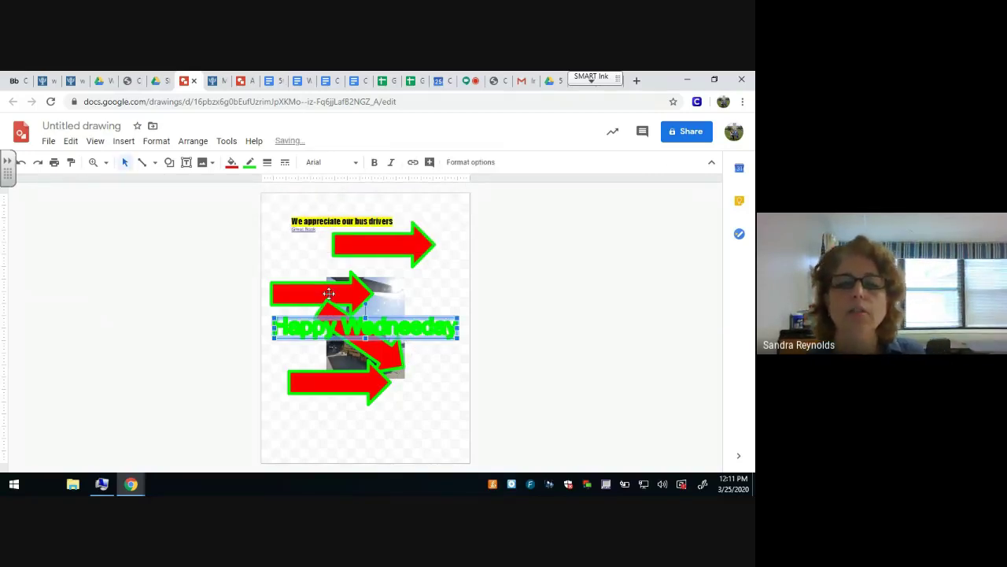
Step: Move the word art to the bottom of the page and make its border yellow
{"action": "left_click_drag", "start_coordinate": [387, 383], "coordinate": [382, 422]}
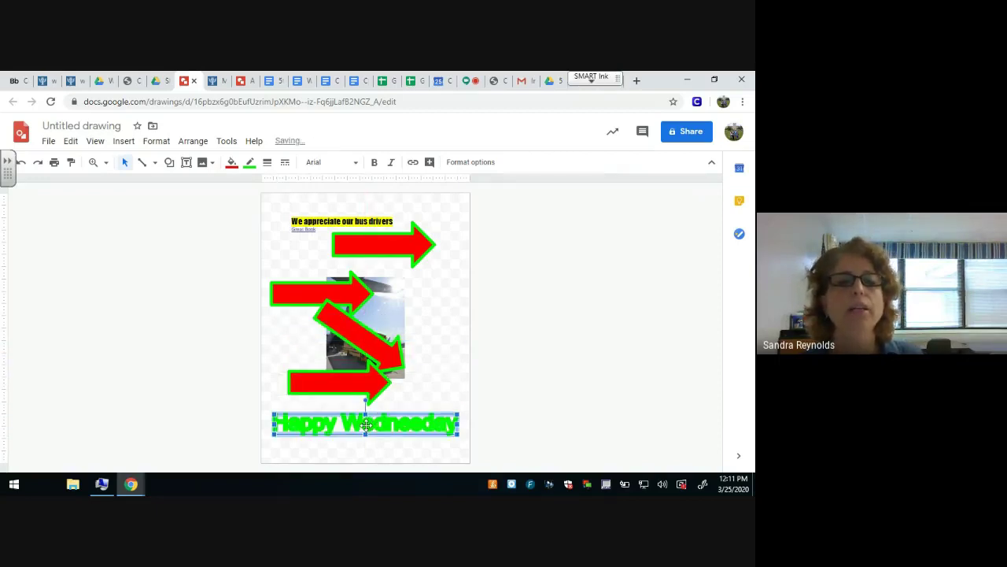
{"action": "left_click", "coordinate": [246, 163]}
{"action": "left_click", "coordinate": [292, 223]}
{"action": "left_click", "coordinate": [292, 222]}
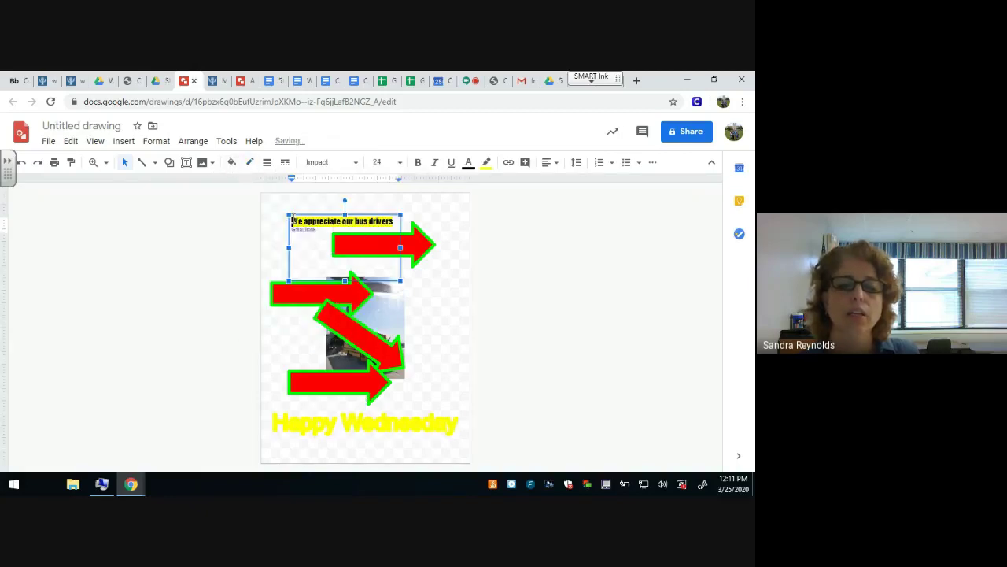
{"action": "left_click", "coordinate": [317, 429]}
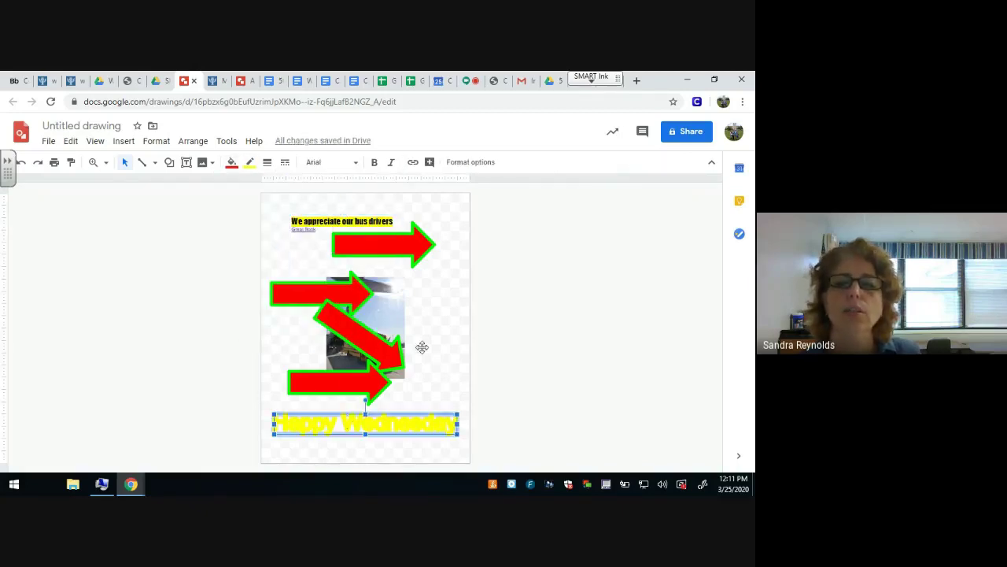
Step: Replace the word art text with 'What a great day' and drag it up across the photo
{"action": "double_click", "coordinate": [362, 426]}
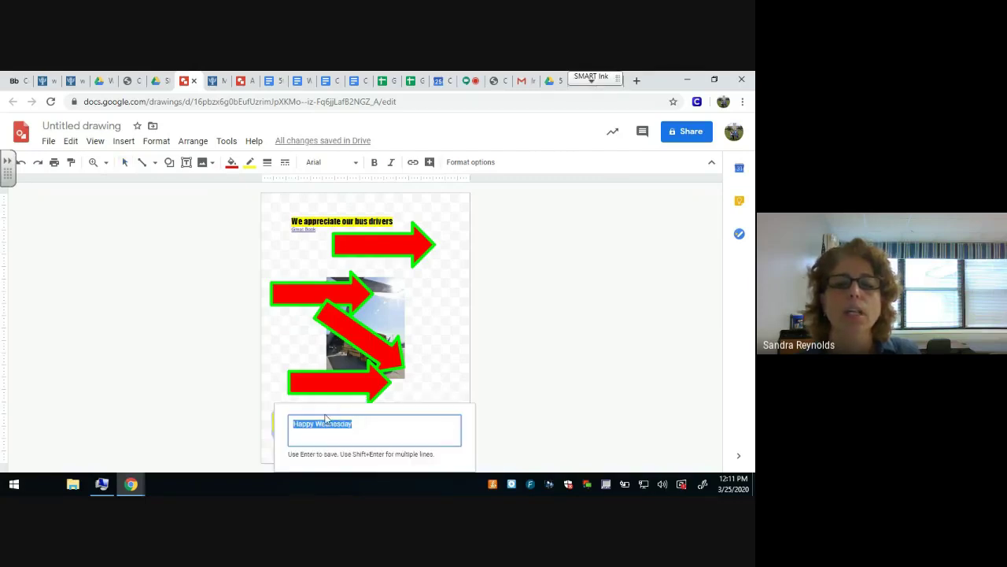
{"action": "left_click", "coordinate": [357, 424]}
{"action": "key", "text": "Return"}
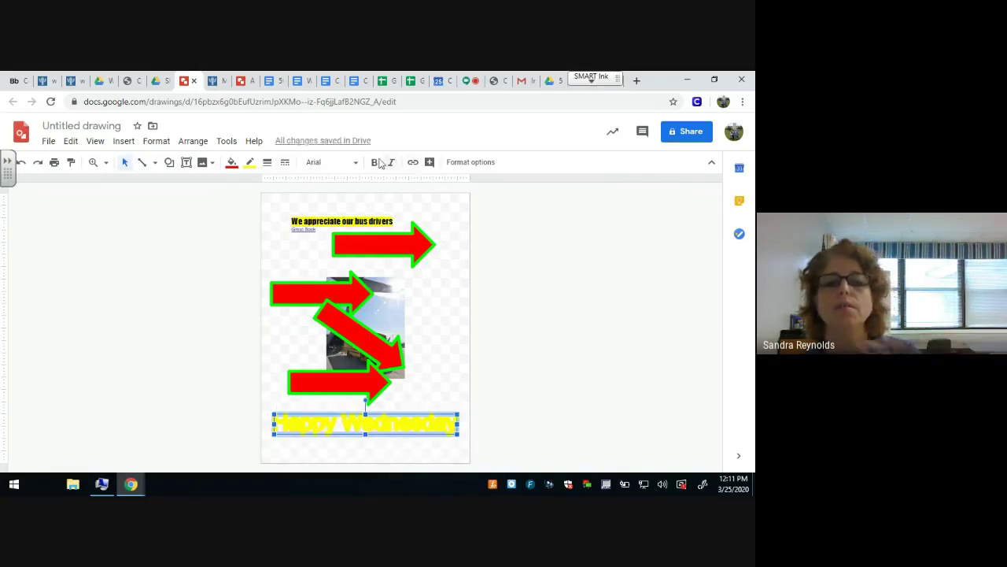
{"action": "double_click", "coordinate": [378, 422]}
{"action": "key", "text": "BackSpace"}
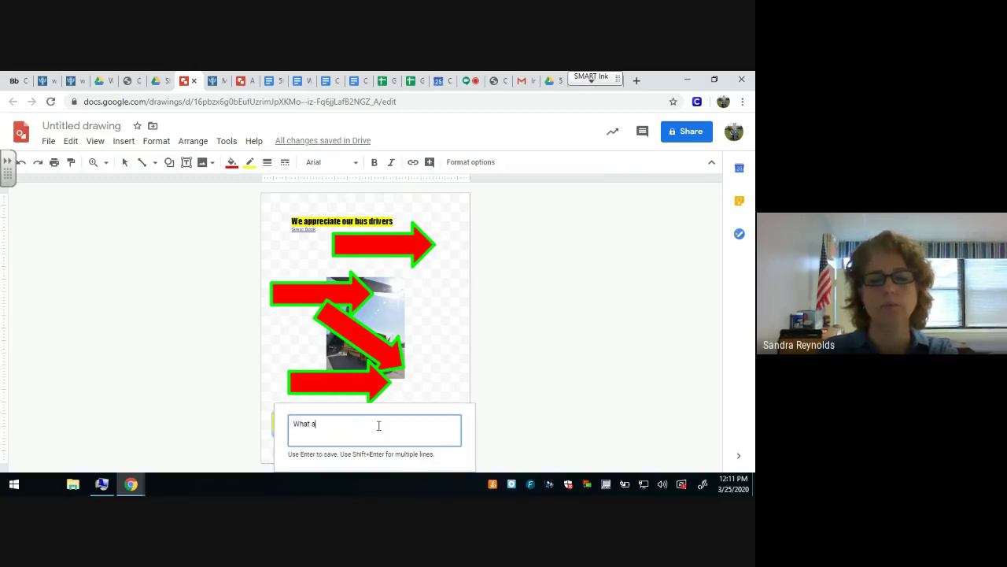
{"action": "type", "text": "What a great day"}
{"action": "key", "text": "Return"}
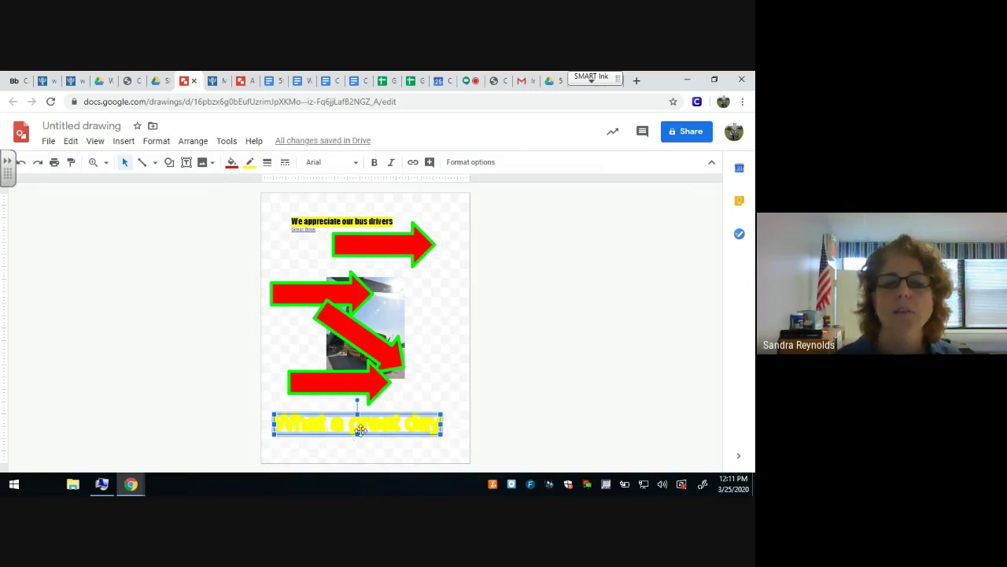
{"action": "left_click_drag", "start_coordinate": [360, 429], "coordinate": [360, 322]}
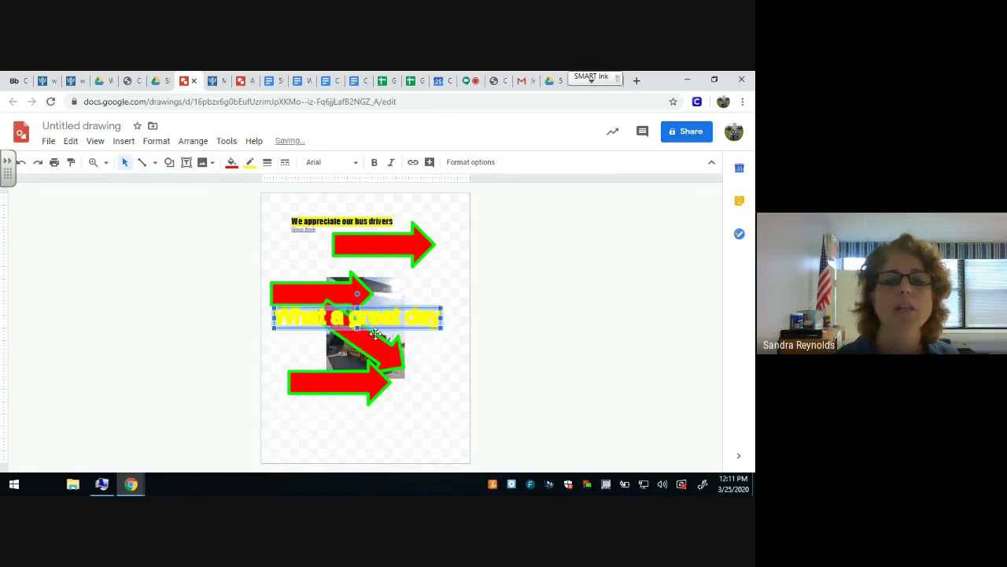
Step: Send the 'What a great day' word art back one layer
{"action": "left_click", "coordinate": [190, 142]}
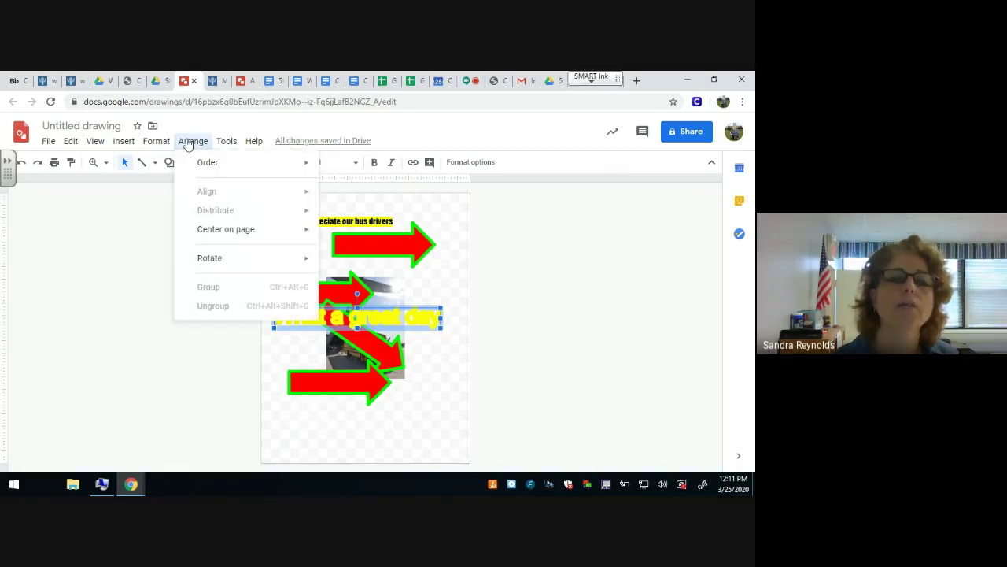
{"action": "mouse_move", "coordinate": [210, 165]}
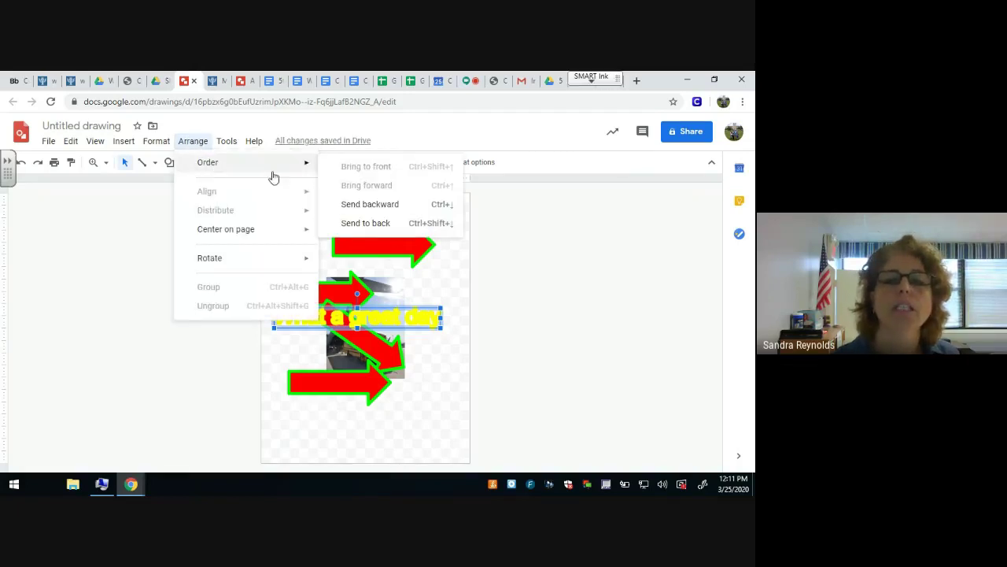
{"action": "left_click", "coordinate": [365, 205]}
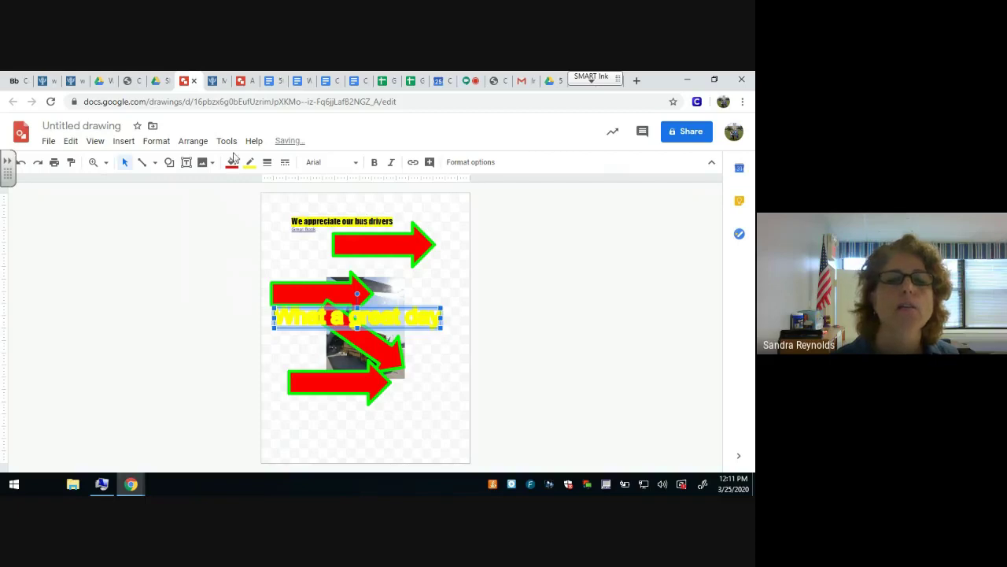
Step: Bring the bus photo in front of the arrows and move it to the lower right
{"action": "left_click", "coordinate": [385, 299]}
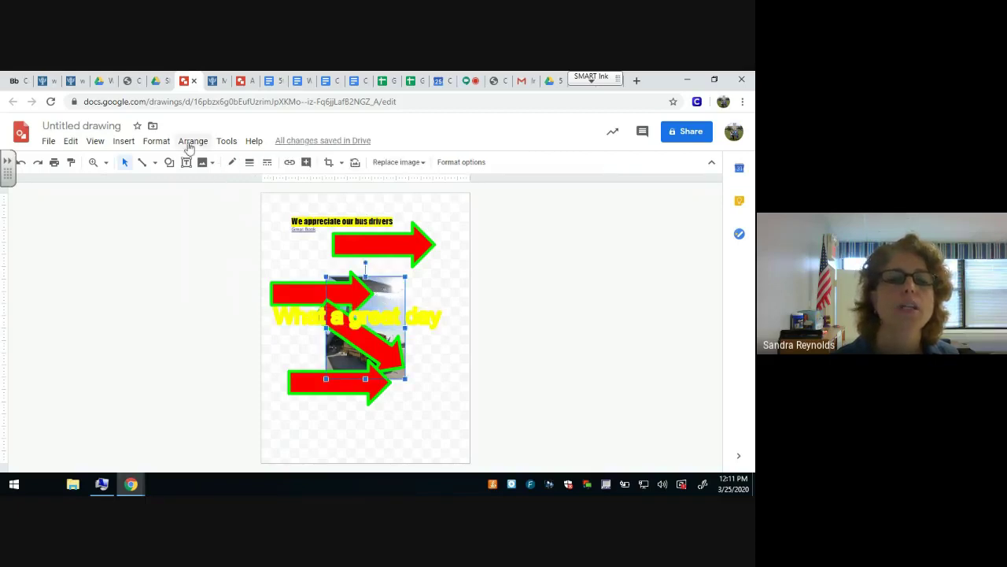
{"action": "left_click", "coordinate": [190, 143]}
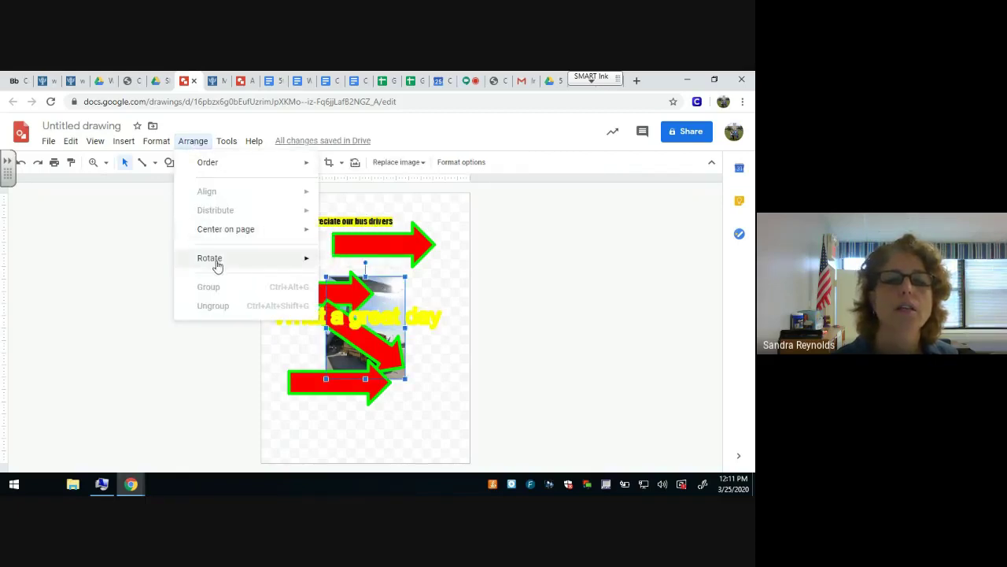
{"action": "mouse_move", "coordinate": [216, 262]}
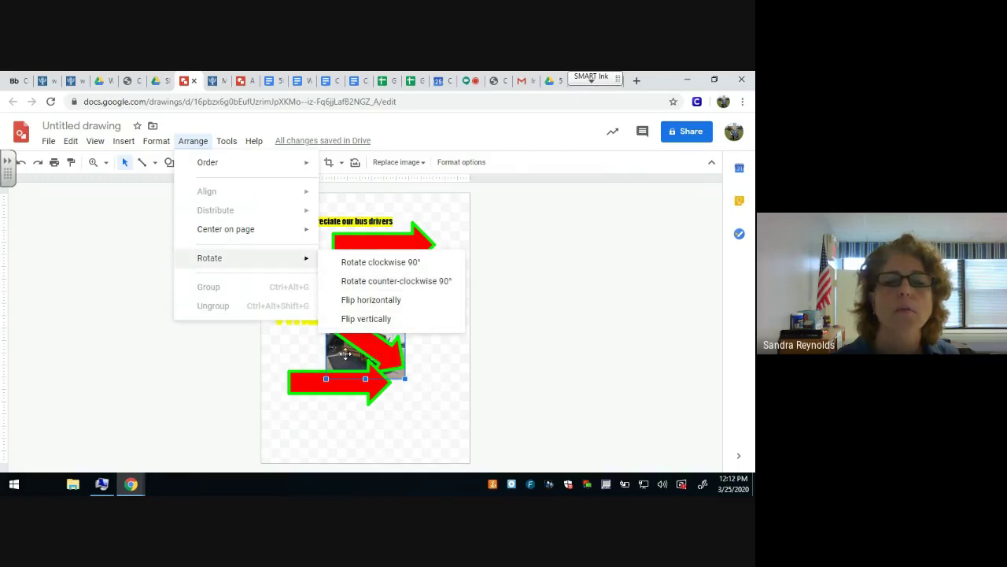
{"action": "left_click", "coordinate": [335, 350]}
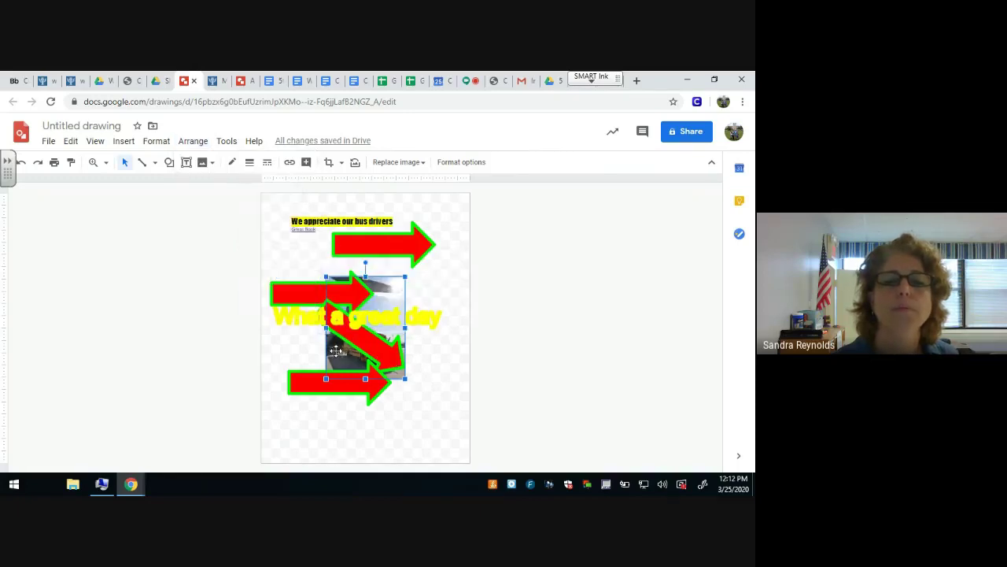
{"action": "left_click", "coordinate": [191, 141]}
{"action": "mouse_move", "coordinate": [215, 229]}
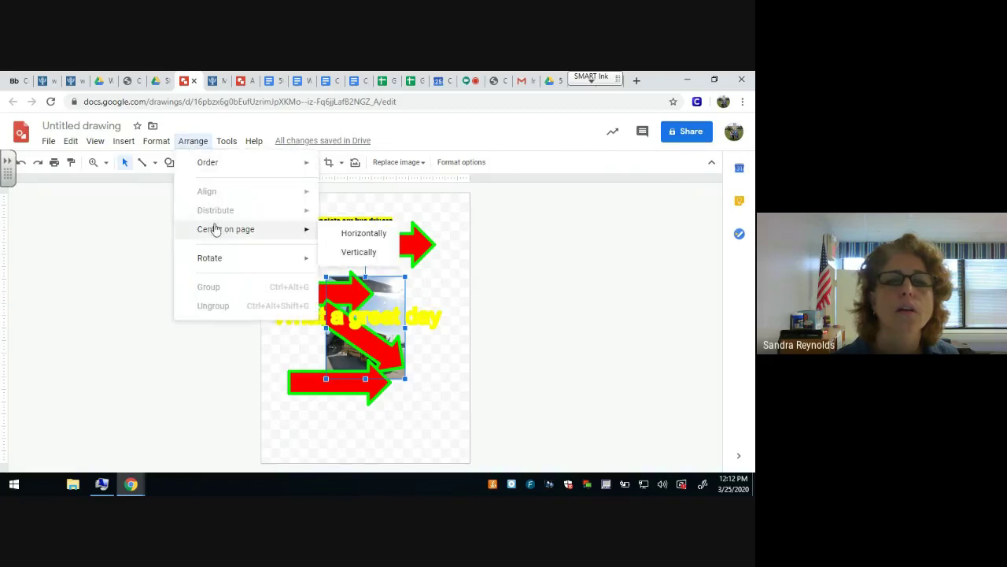
{"action": "mouse_move", "coordinate": [310, 166]}
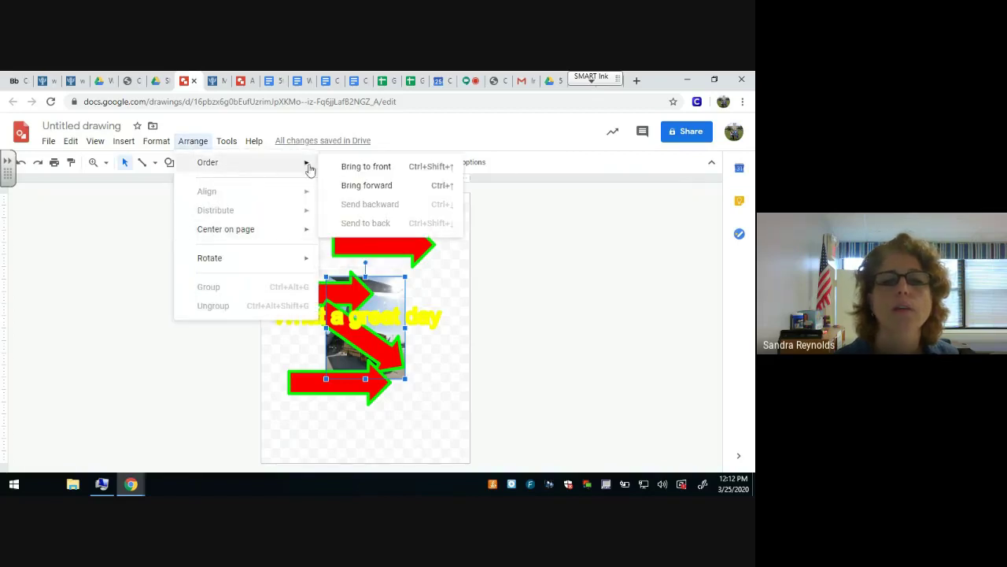
{"action": "left_click", "coordinate": [354, 167]}
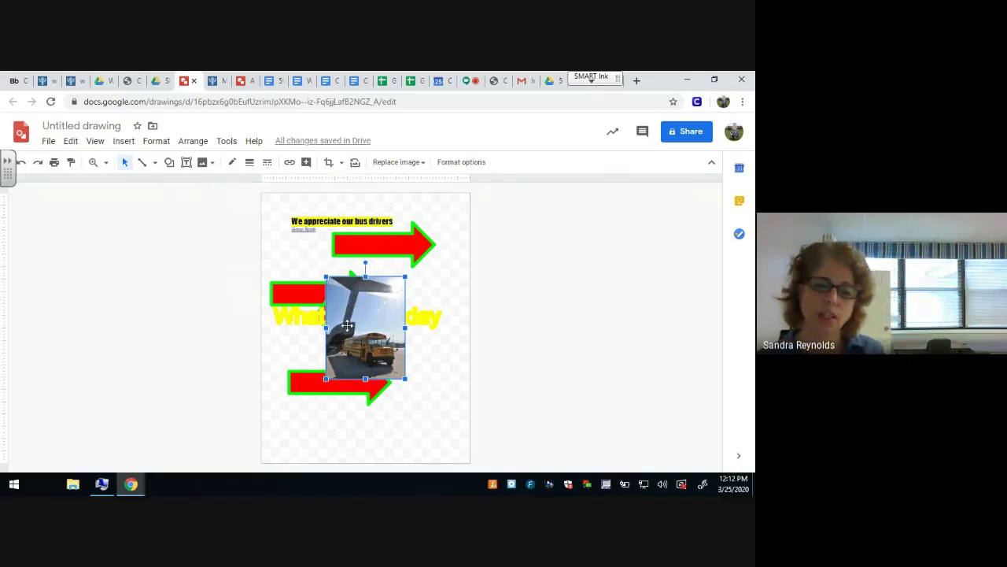
{"action": "left_click_drag", "start_coordinate": [354, 334], "coordinate": [409, 412]}
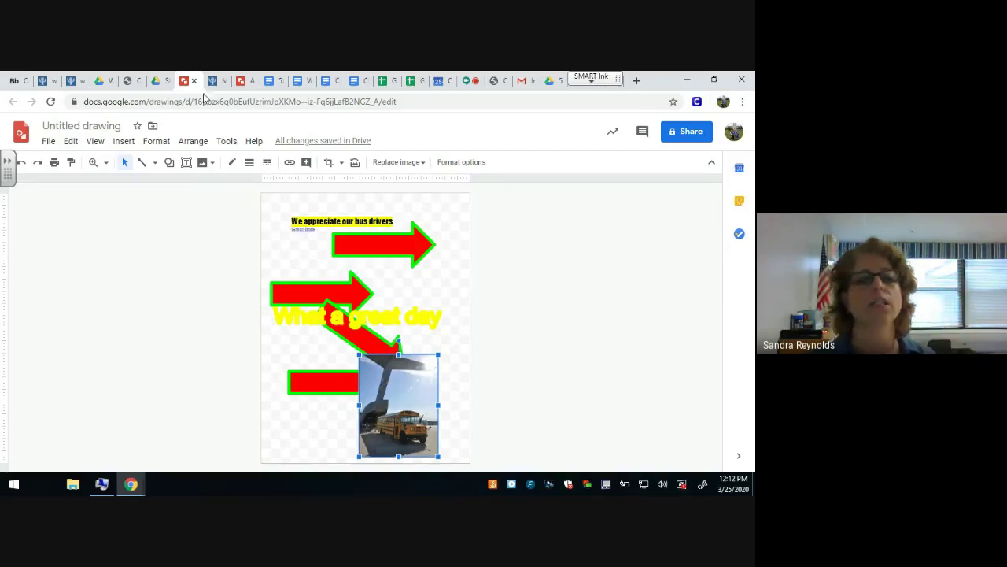
Step: Switch to the Annotations drawing, select the Character Analyzer worksheet, and choose Text box
{"action": "left_click", "coordinate": [244, 81]}
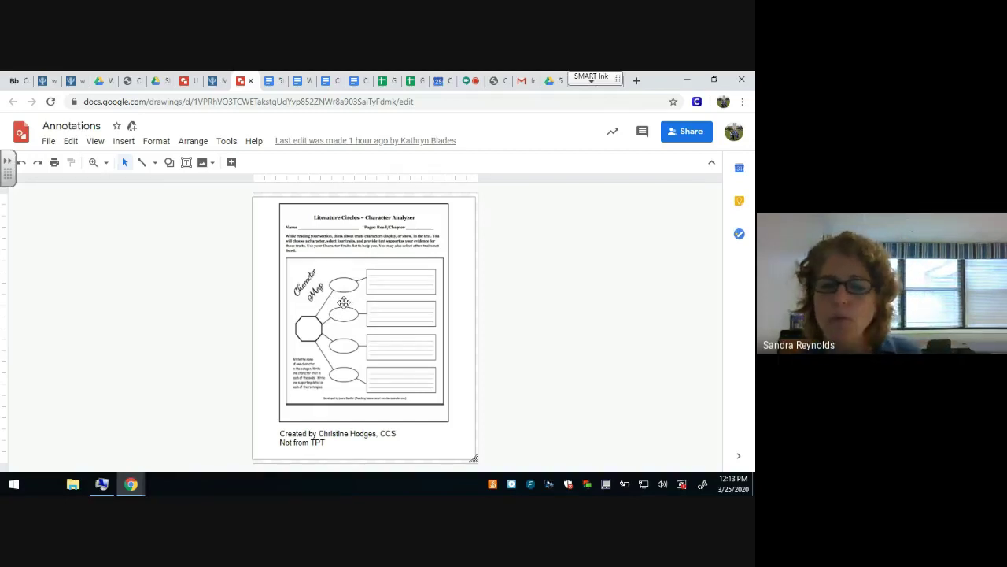
{"action": "left_click", "coordinate": [343, 306]}
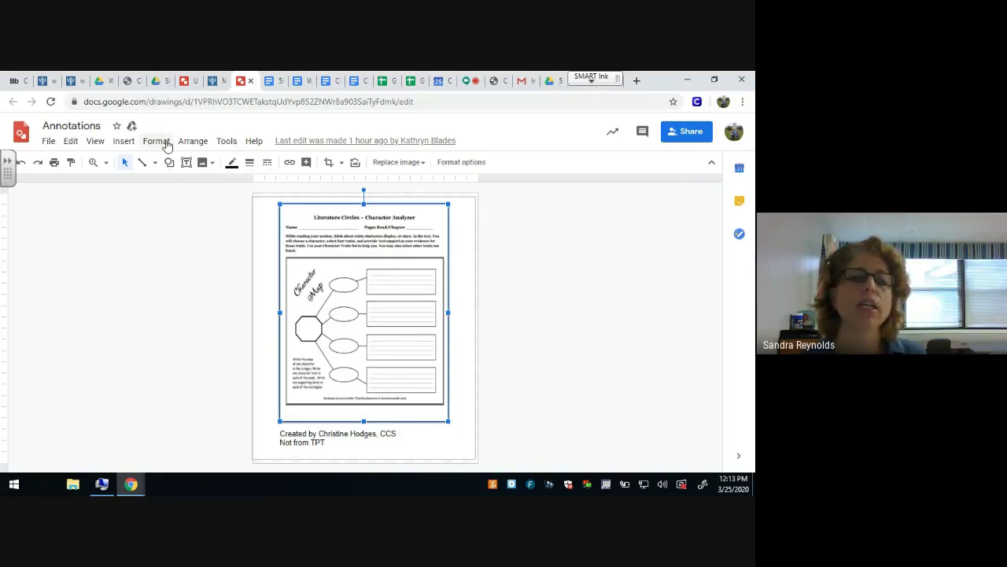
{"action": "left_click", "coordinate": [125, 141]}
{"action": "left_click", "coordinate": [146, 181]}
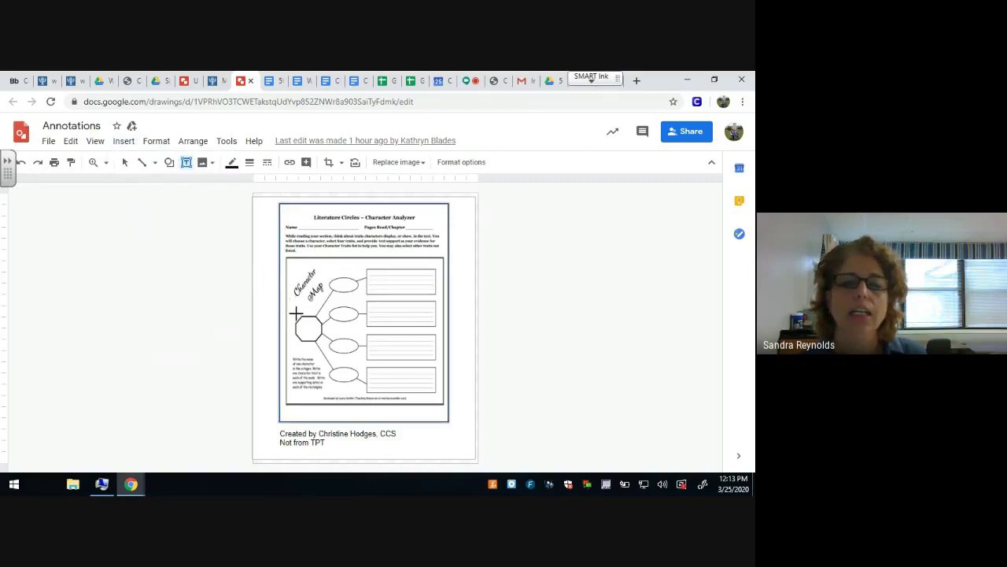
Step: Draw a text box in the worksheet's octagon, type 'Character', and nudge it slightly down
{"action": "left_click_drag", "start_coordinate": [295, 313], "coordinate": [321, 343]}
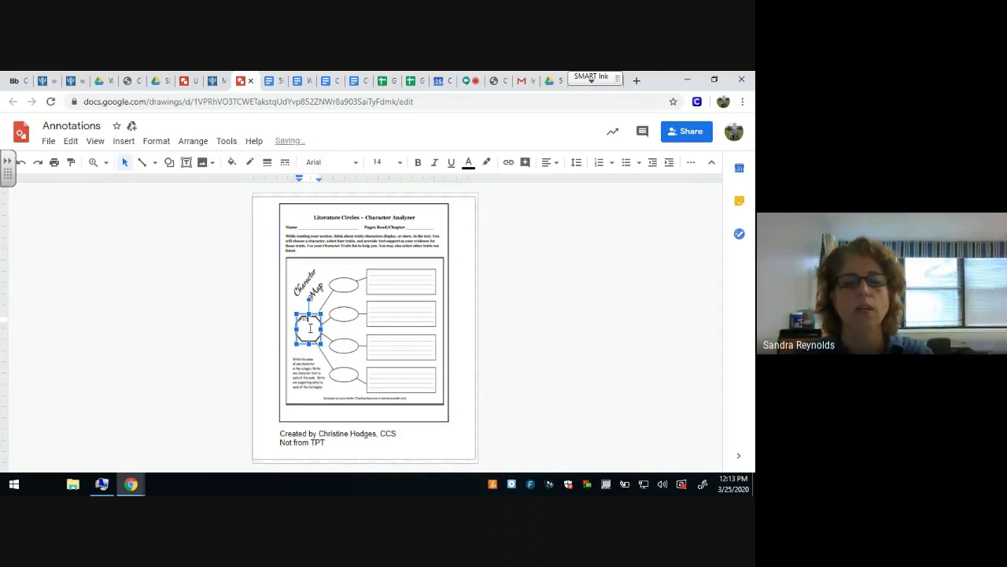
{"action": "type", "text": "Character"}
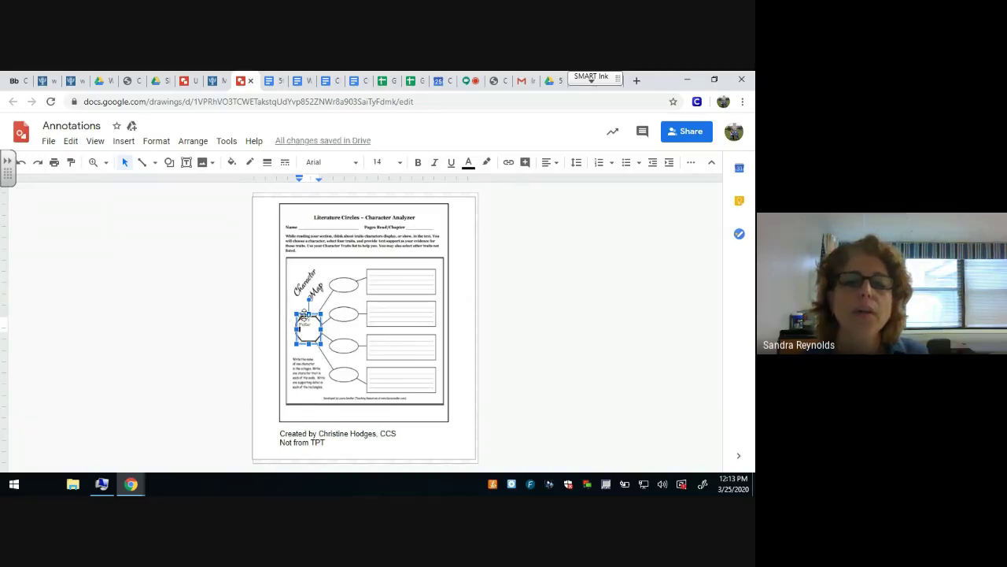
{"action": "left_click", "coordinate": [308, 317]}
{"action": "left_click_drag", "start_coordinate": [311, 318], "coordinate": [314, 335]}
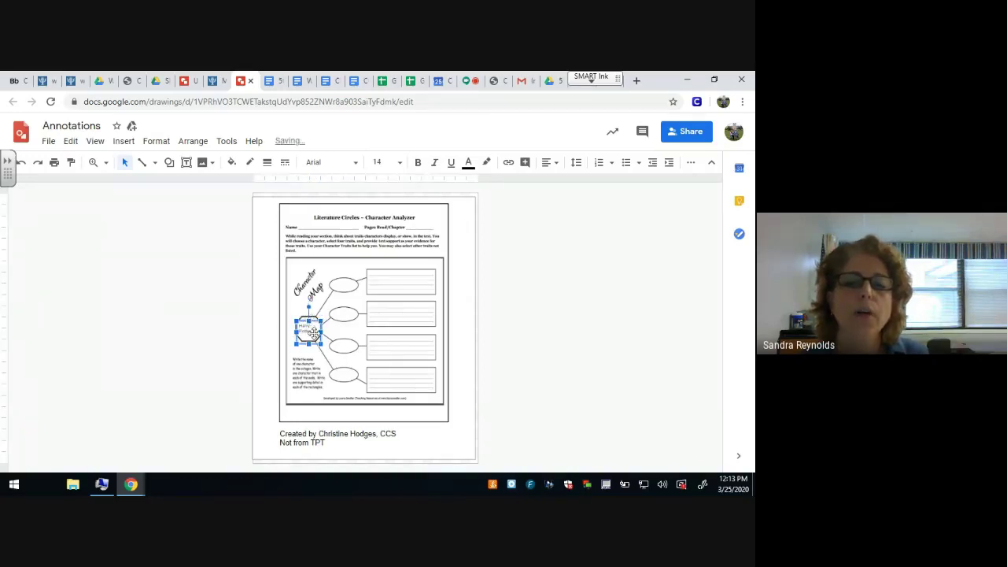
{"action": "left_click", "coordinate": [311, 332]}
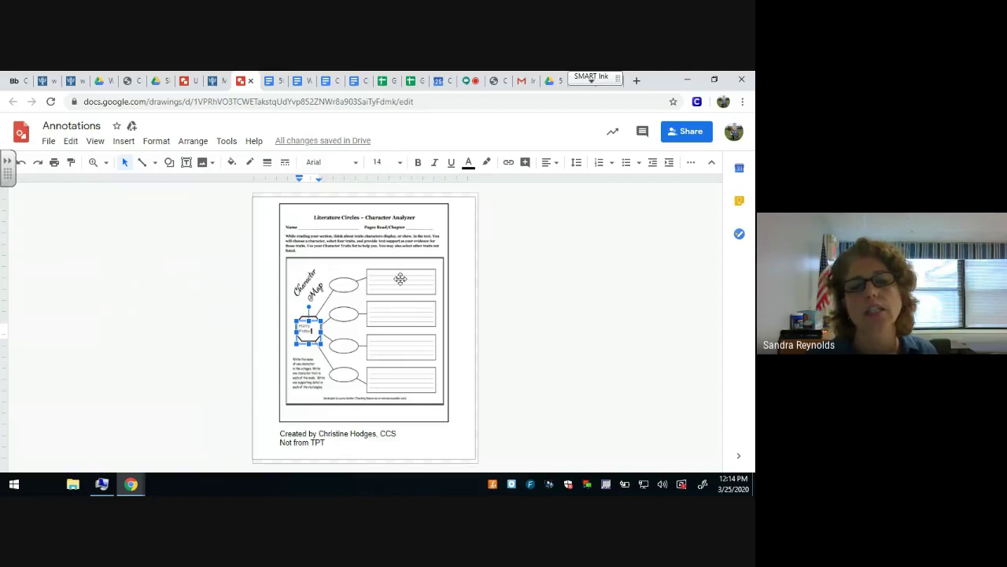
Step: Draw a text box to the right of the worksheet
{"action": "left_click", "coordinate": [124, 142]}
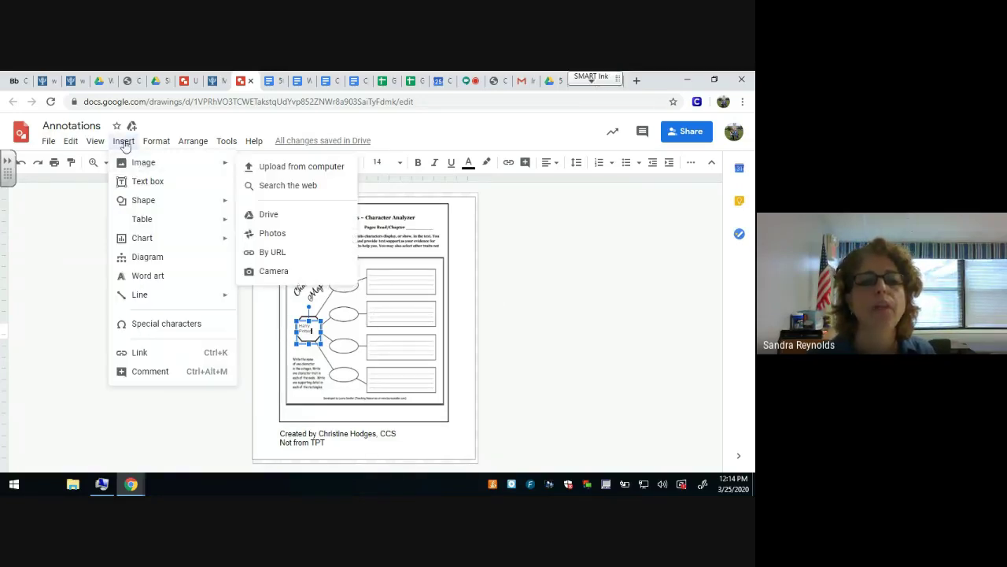
{"action": "left_click", "coordinate": [123, 141]}
{"action": "left_click", "coordinate": [126, 142]}
{"action": "left_click", "coordinate": [143, 178]}
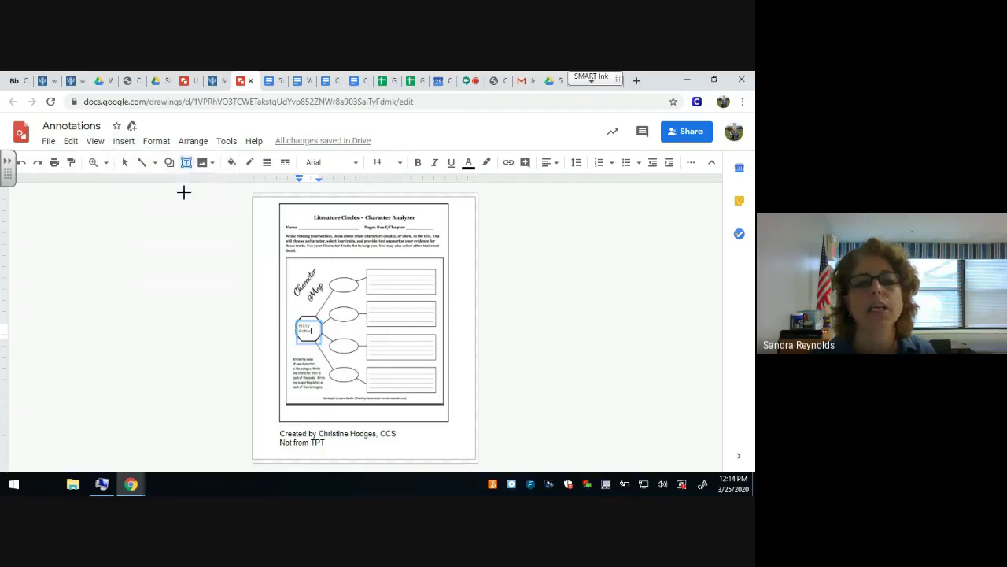
{"action": "left_click_drag", "start_coordinate": [471, 252], "coordinate": [611, 317]}
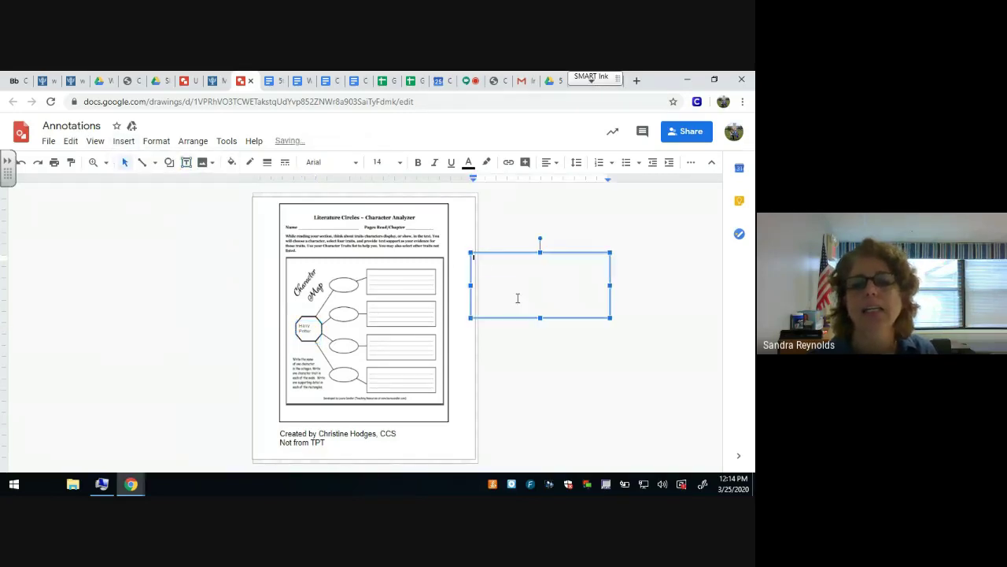
Step: Draw an arrow from the text box to the first answer box
{"action": "left_click", "coordinate": [126, 142]}
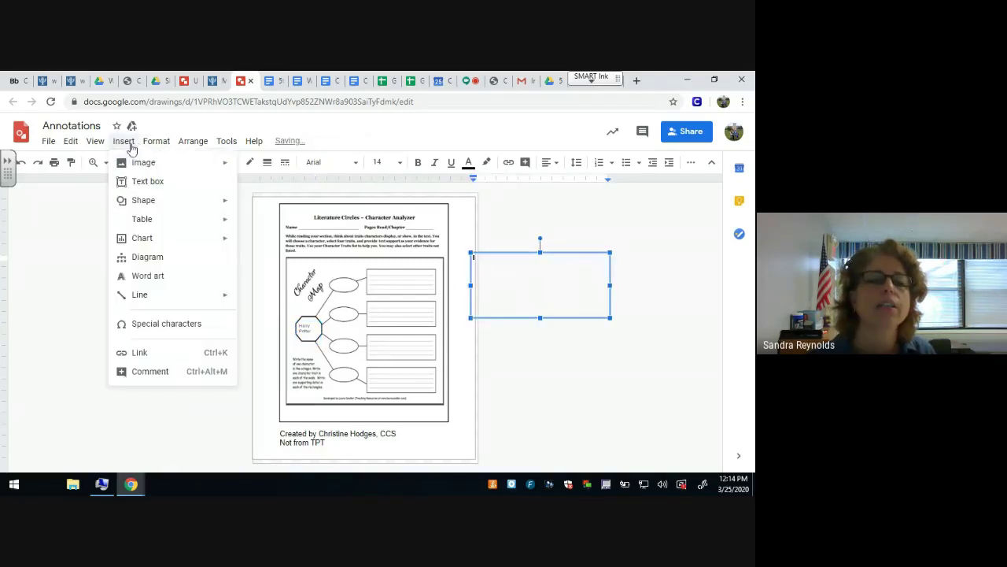
{"action": "mouse_move", "coordinate": [156, 201]}
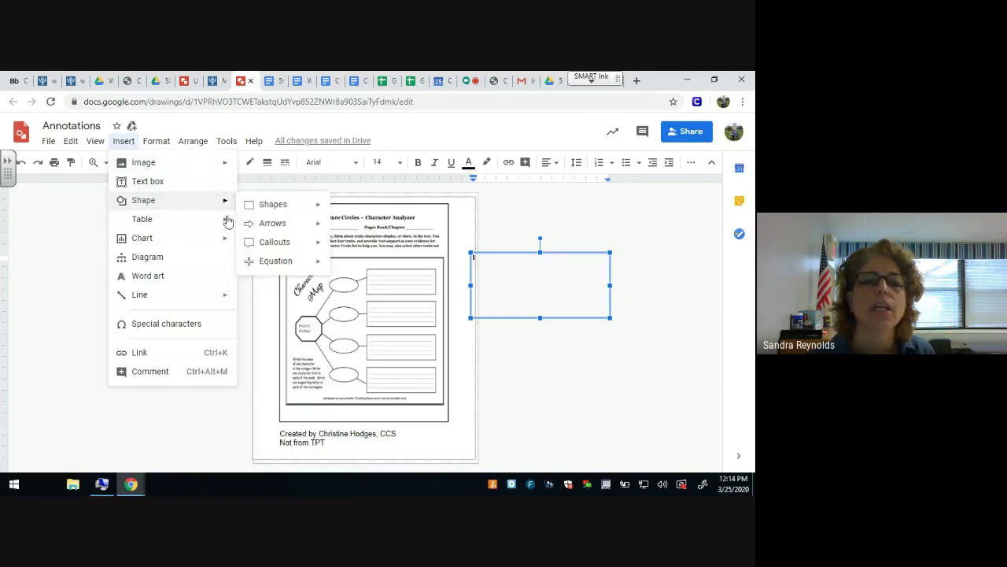
{"action": "mouse_move", "coordinate": [271, 225]}
{"action": "left_click", "coordinate": [348, 230]}
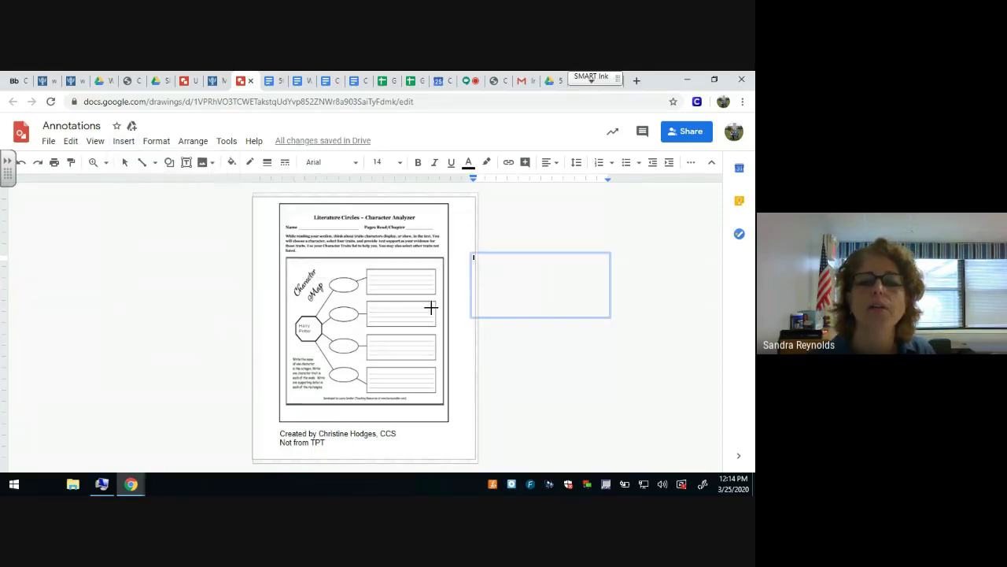
{"action": "mouse_move", "coordinate": [468, 277]}
{"action": "left_mouse_down"}
{"action": "mouse_move", "coordinate": [434, 279]}
{"action": "mouse_move", "coordinate": [439, 291]}
{"action": "left_mouse_up"}
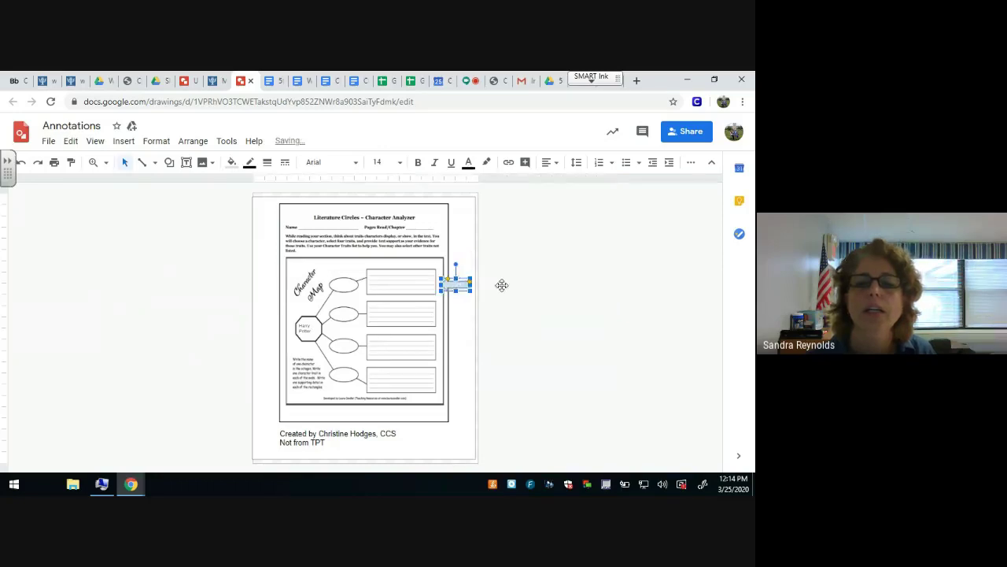
Step: Type 'This is where they write their answer' in the new text box
{"action": "left_click", "coordinate": [502, 284]}
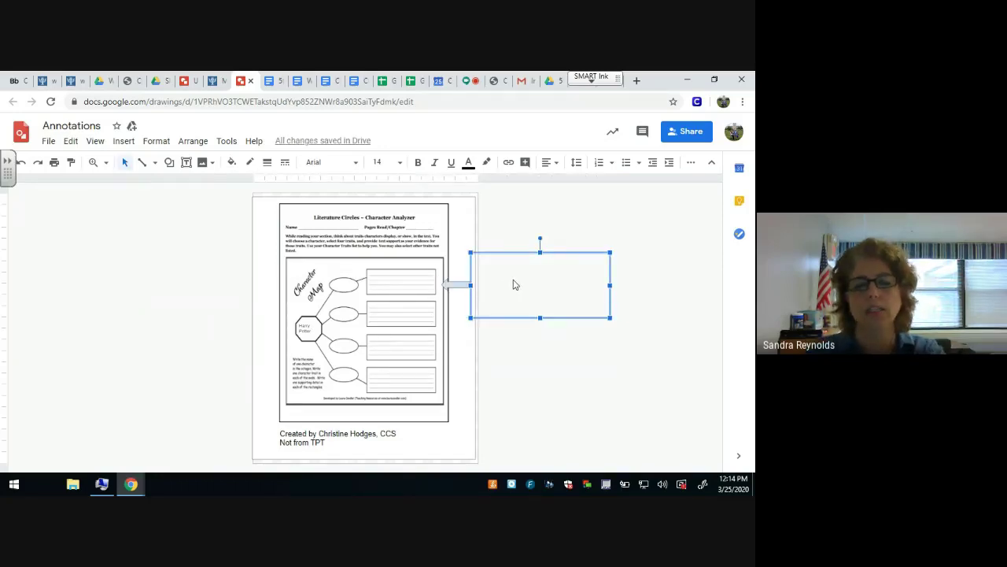
{"action": "type", "text": "This is where to"}
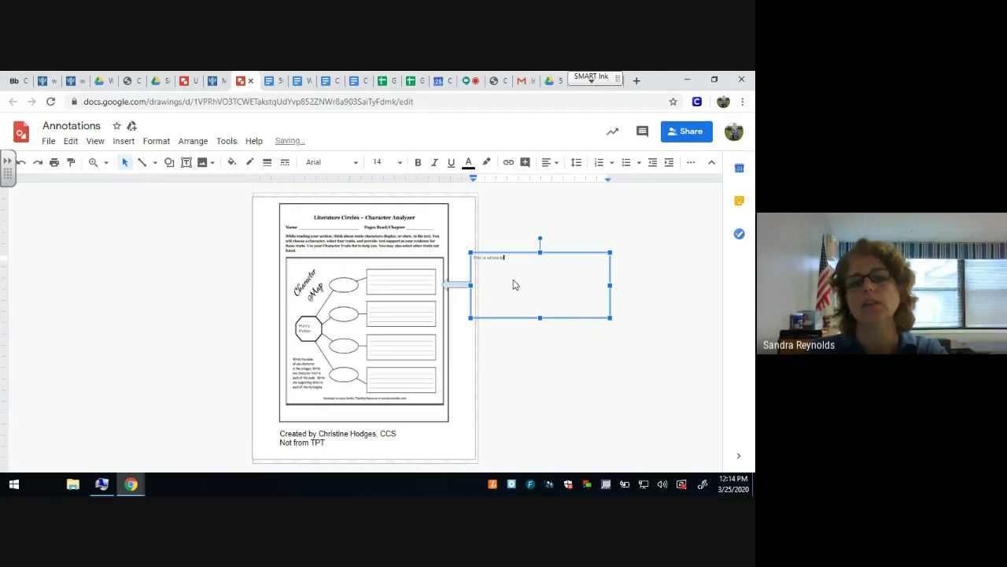
{"action": "type", "text": "ey "}
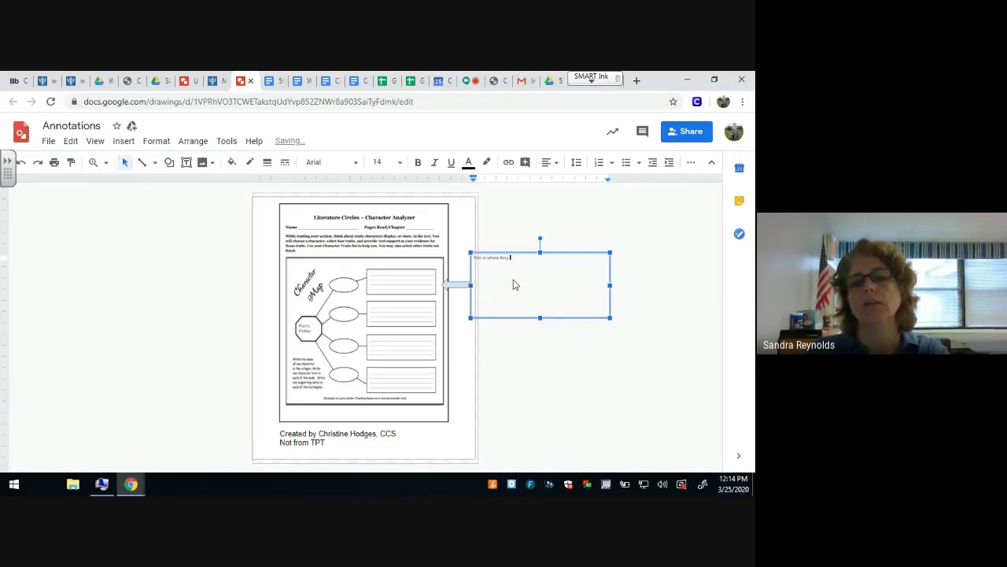
{"action": "type", "text": "write their "}
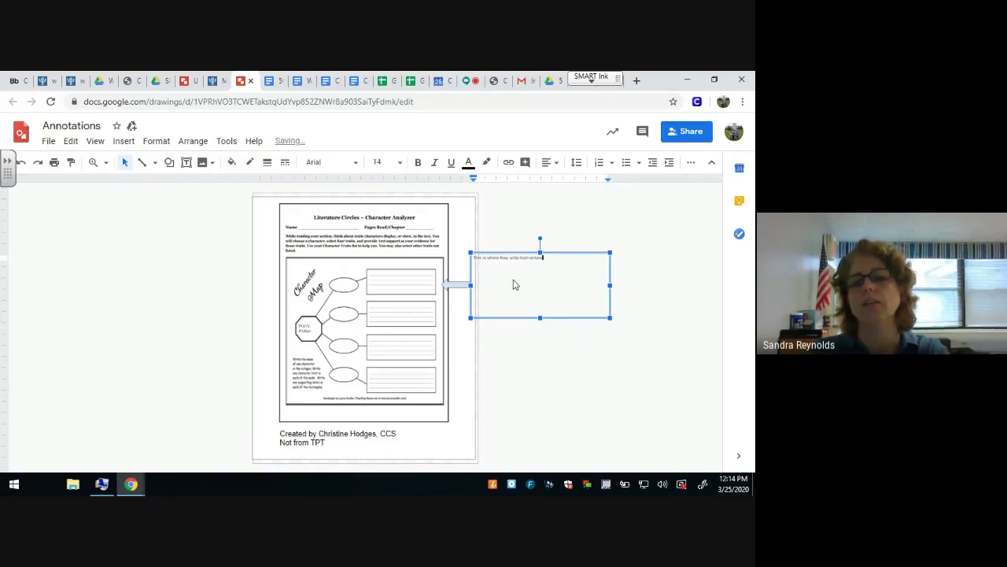
{"action": "type", "text": "answer"}
{"action": "key", "text": "Return"}
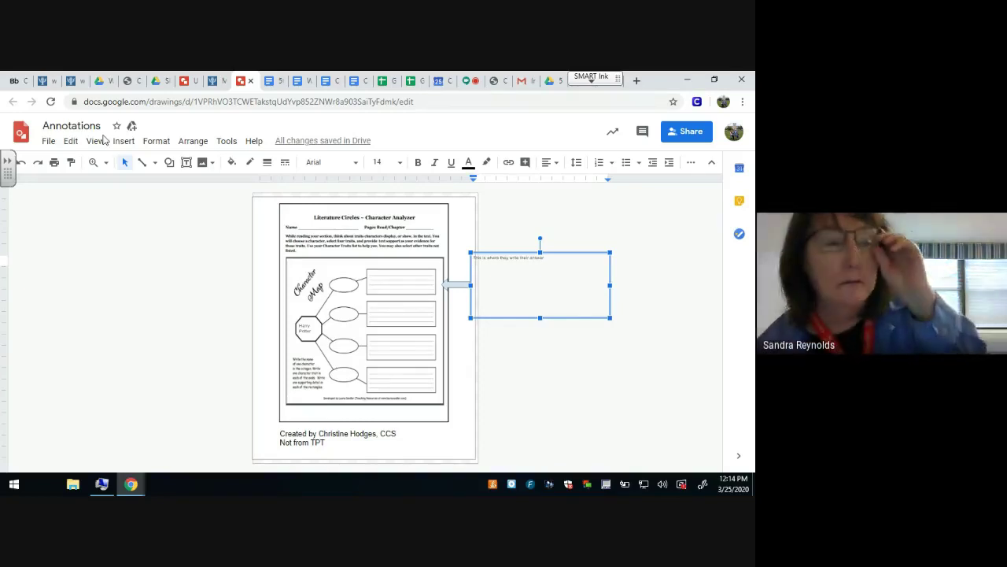
Step: Close the Copy document, Drive, email compose and other extra tabs, leaving the Character Traits PDF
{"action": "left_click", "coordinate": [100, 80]}
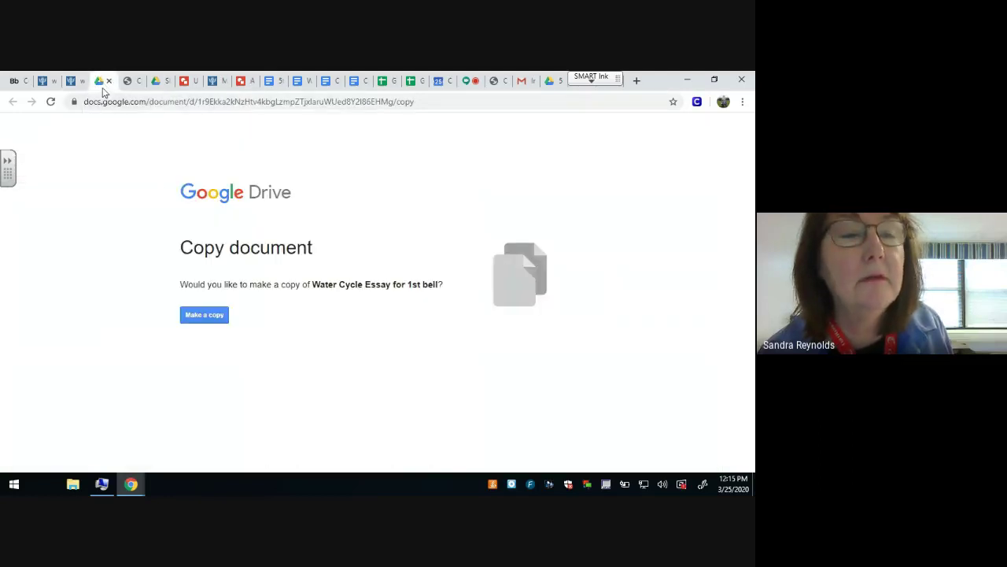
{"action": "left_click", "coordinate": [109, 81]}
{"action": "left_click", "coordinate": [127, 83]}
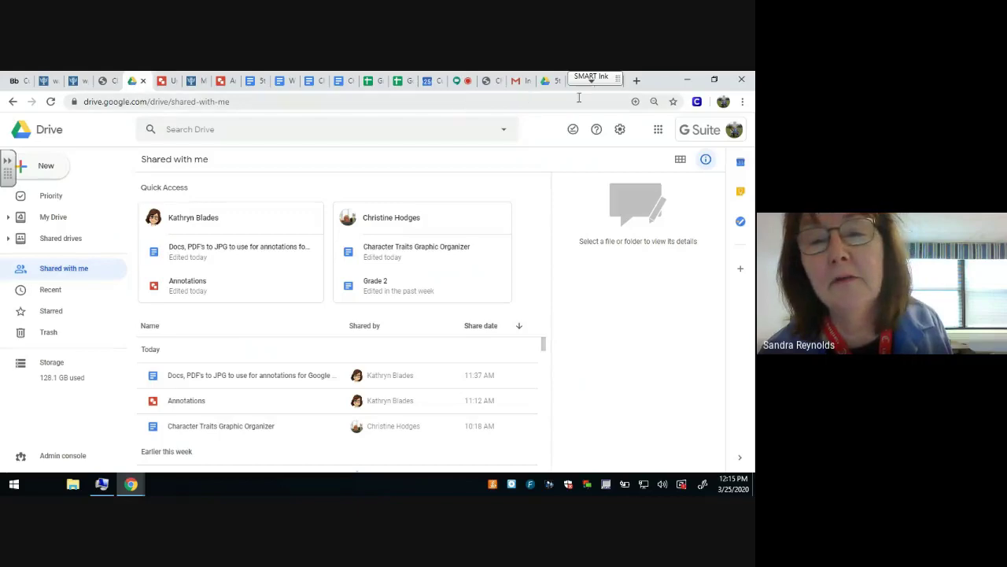
{"action": "left_click", "coordinate": [555, 82]}
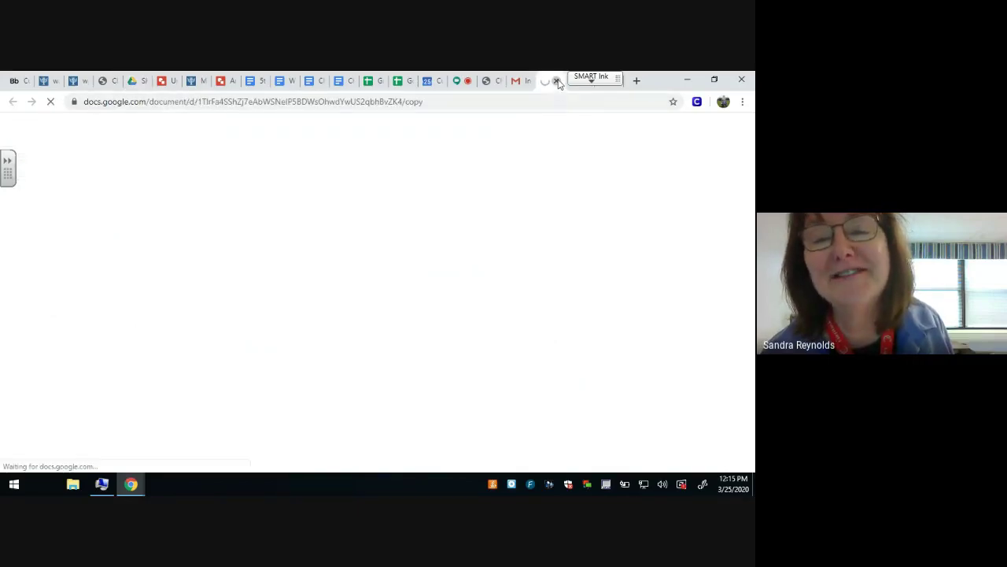
{"action": "left_click", "coordinate": [556, 82]}
{"action": "left_click", "coordinate": [556, 82]}
{"action": "left_click", "coordinate": [556, 82]}
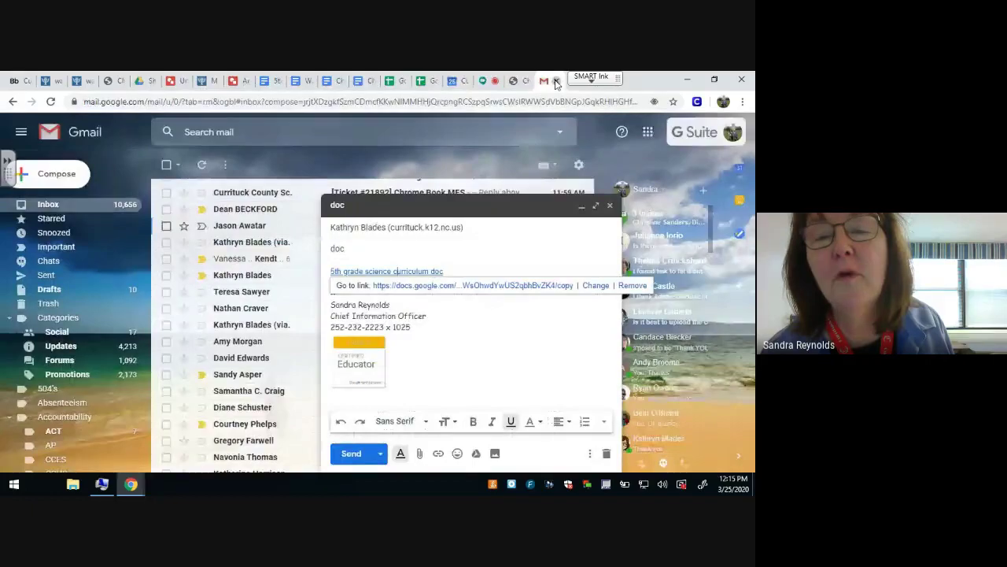
{"action": "left_click", "coordinate": [557, 81]}
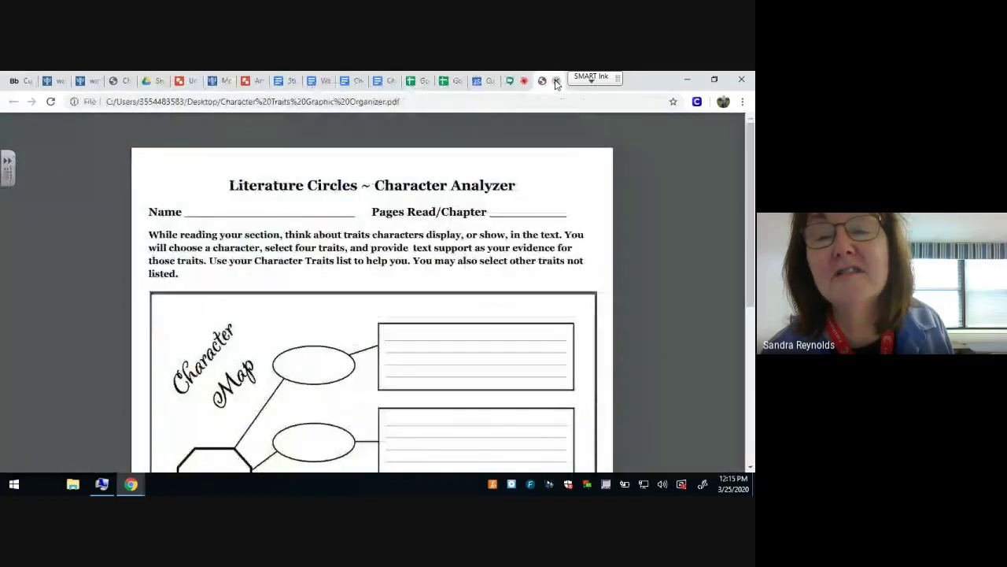